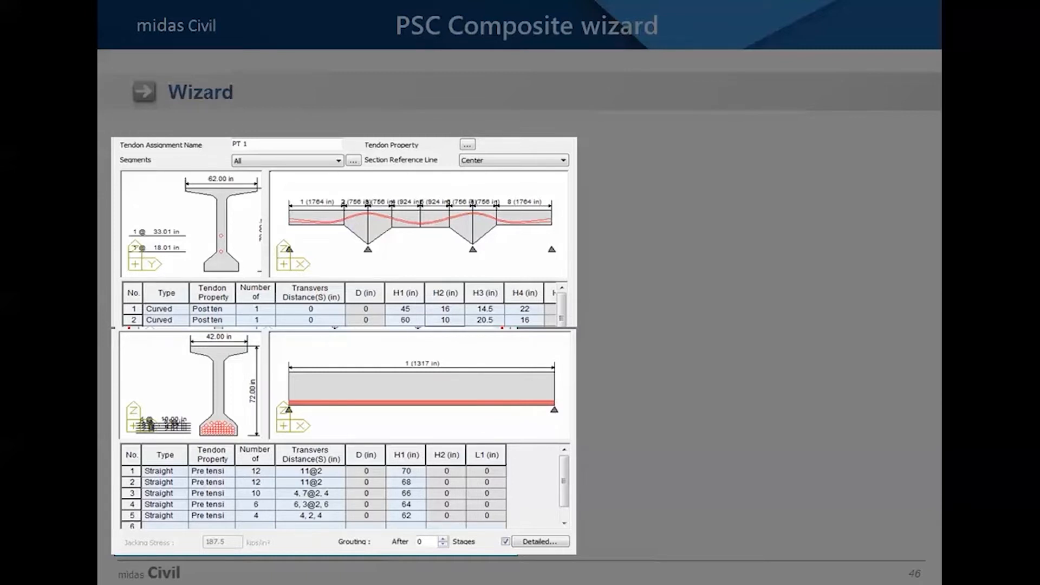
{"action": "key", "text": "Right"}
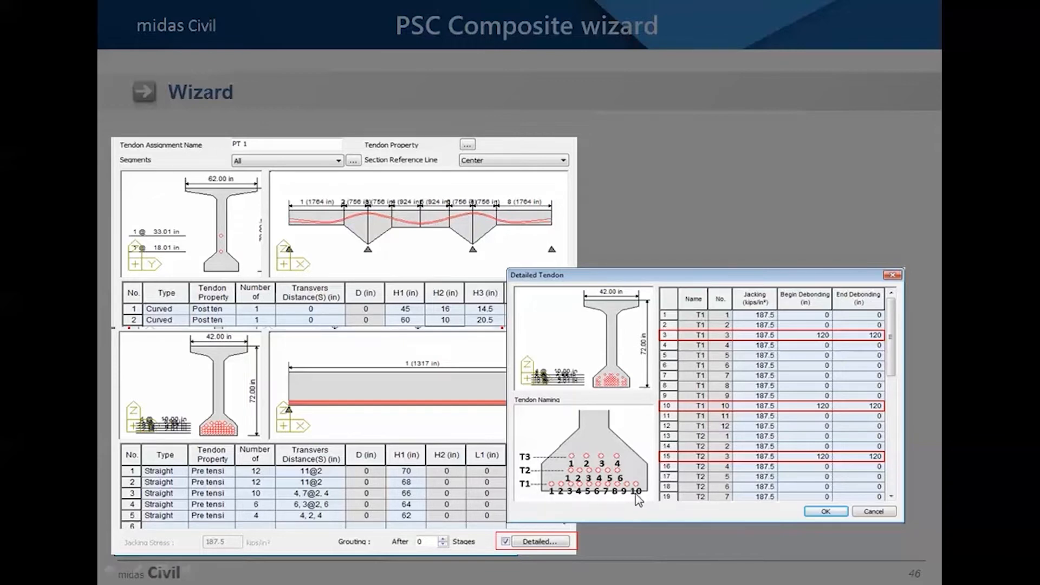
{"action": "key", "text": "Right"}
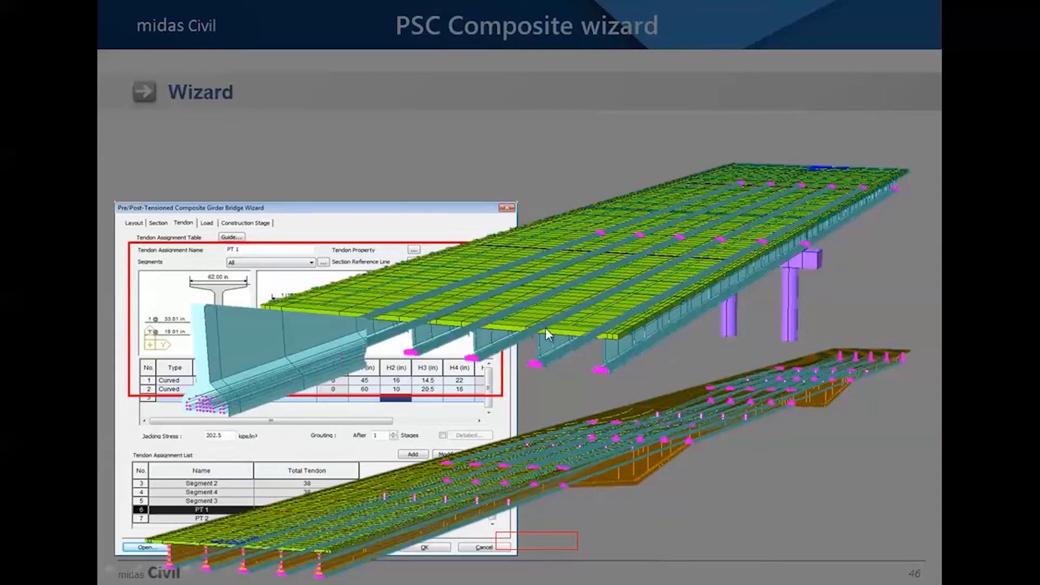
{"action": "left_click", "coordinate": [565, 325]}
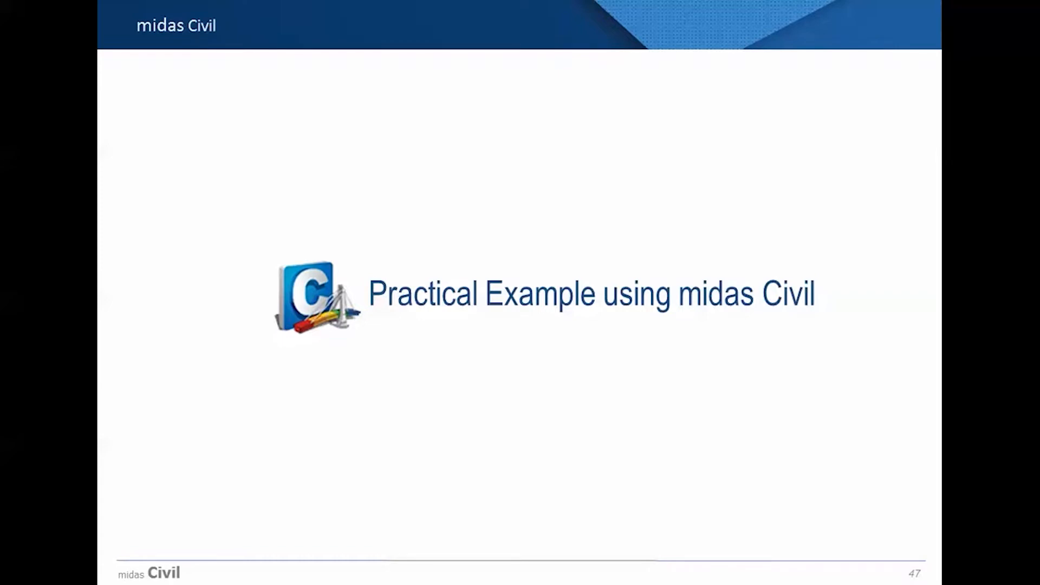
Switch to midas Civil and open the properties of the C35/45 material
{"action": "key", "text": "alt+Tab"}
{"action": "key", "text": "alt+Tab"}
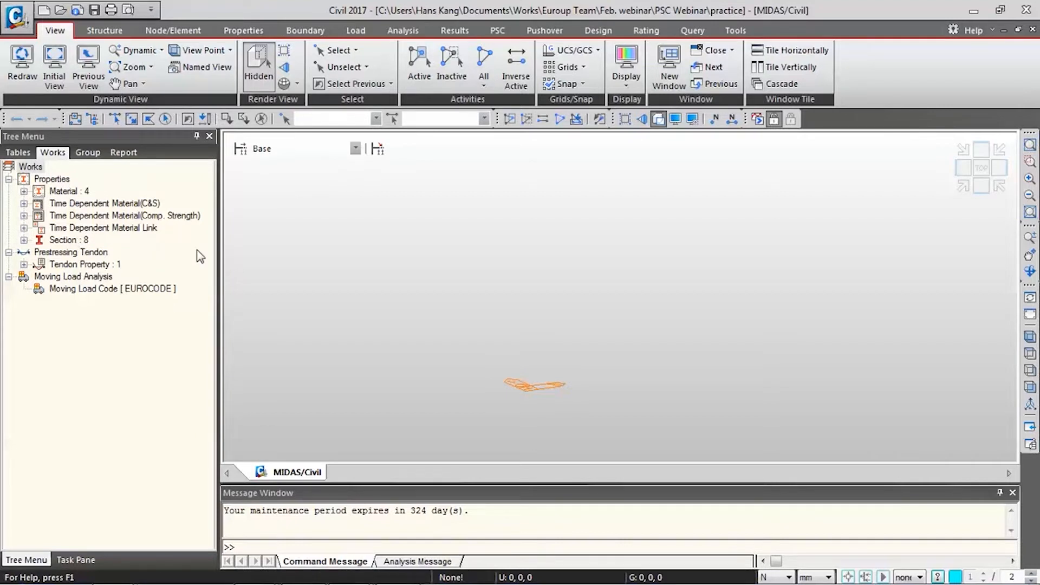
{"action": "double_click", "coordinate": [76, 192]}
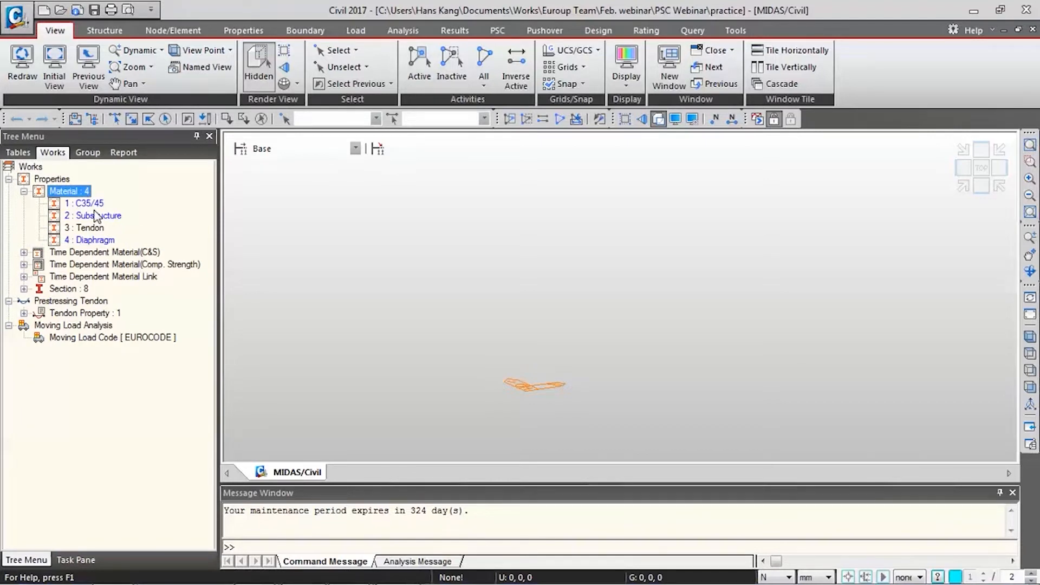
{"action": "right_click", "coordinate": [96, 215]}
{"action": "left_click", "coordinate": [93, 203]}
{"action": "right_click", "coordinate": [94, 204]}
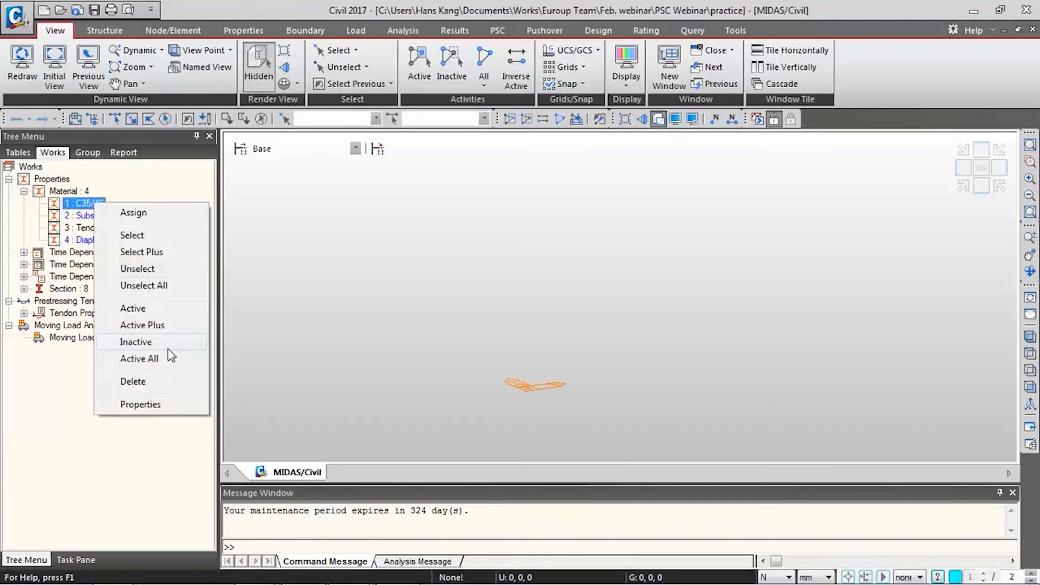
{"action": "left_click", "coordinate": [185, 408]}
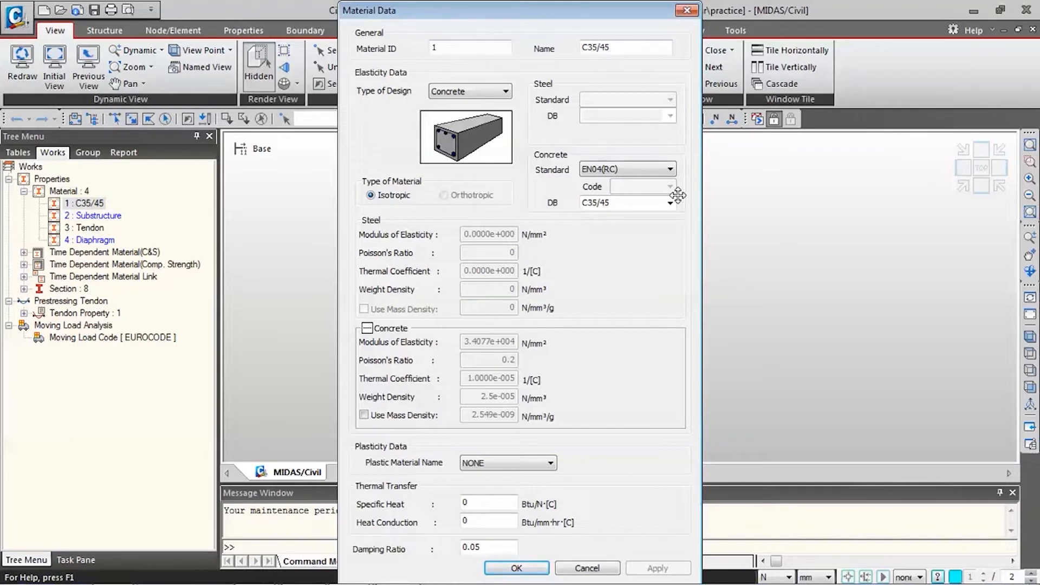
Examine the concrete standards and strength grades available for the C35/45 material
{"action": "left_click", "coordinate": [670, 169]}
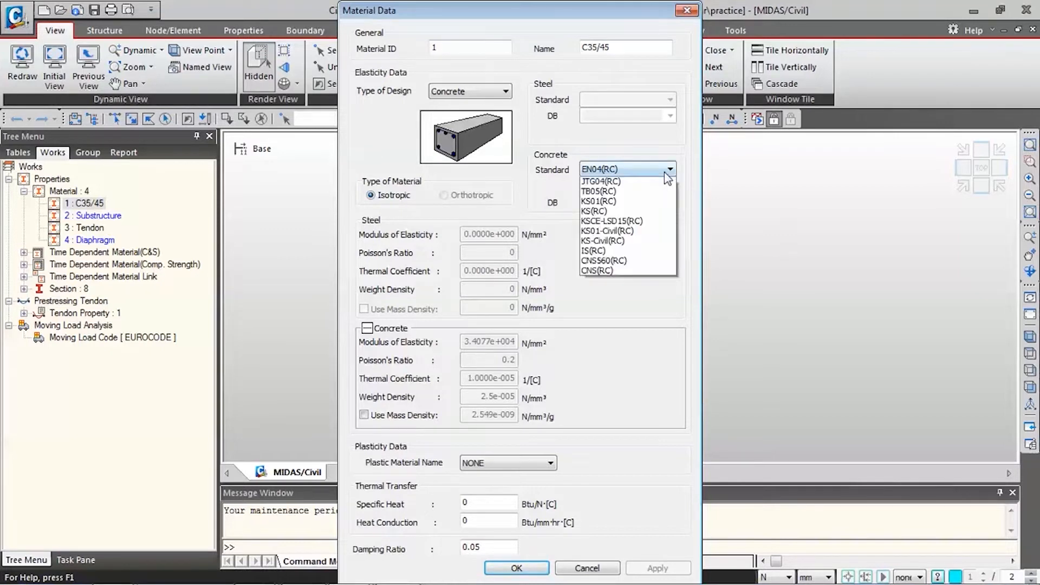
{"action": "left_click", "coordinate": [670, 169]}
{"action": "left_click", "coordinate": [670, 204]}
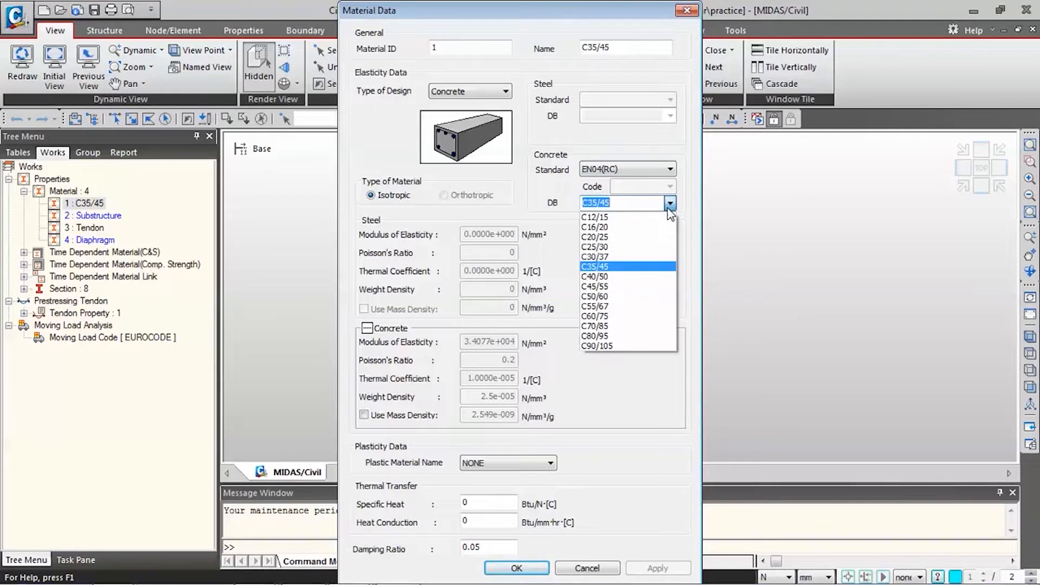
{"action": "left_click", "coordinate": [670, 204]}
Try setting the C35/45 material's concrete standard to None for a user-defined modulus of elasticity, and discard the edit
{"action": "left_click", "coordinate": [664, 170]}
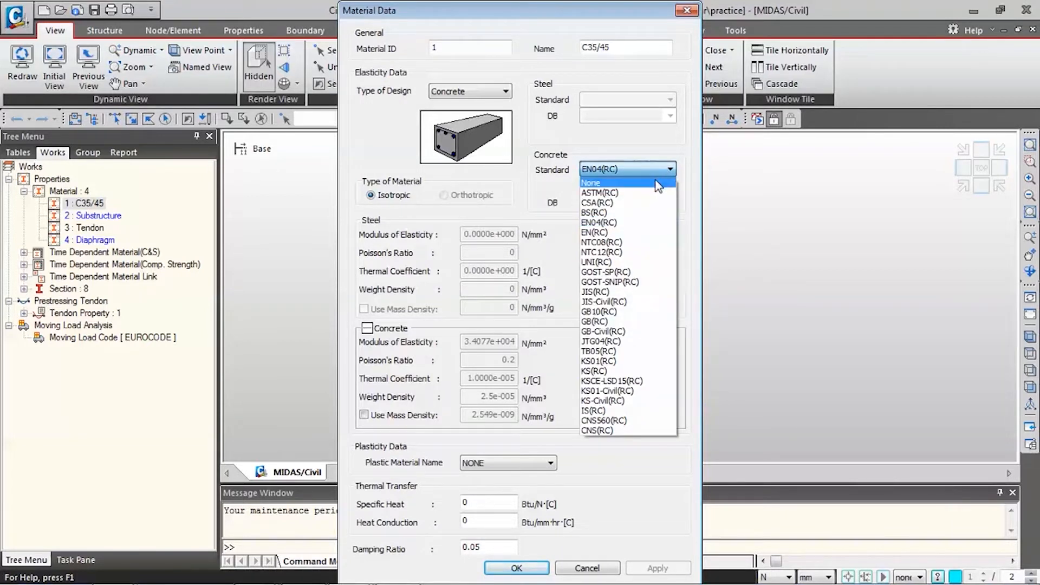
{"action": "left_click", "coordinate": [658, 184]}
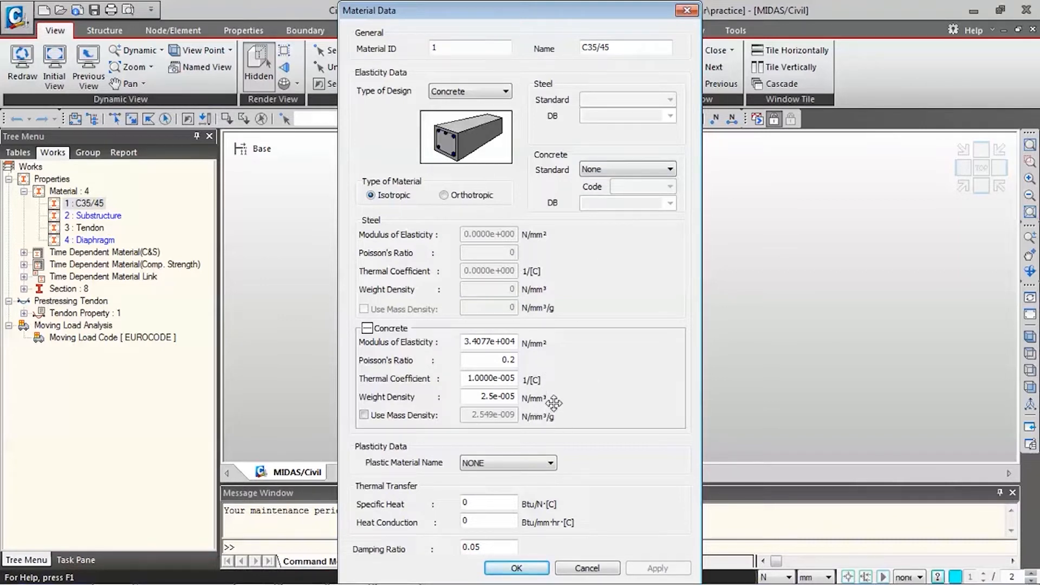
{"action": "left_click_drag", "start_coordinate": [481, 342], "coordinate": [564, 341]}
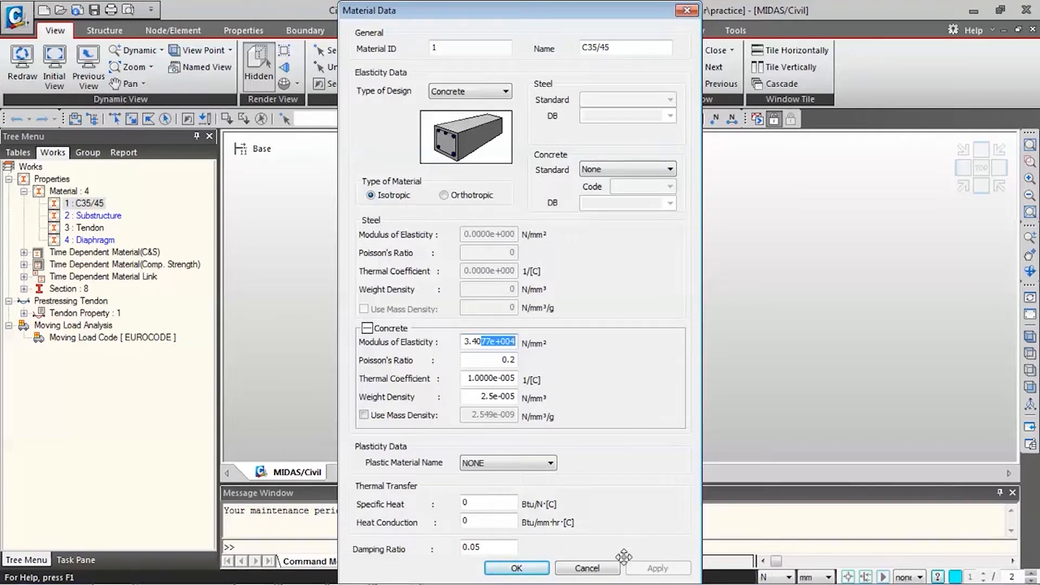
{"action": "left_click", "coordinate": [607, 569]}
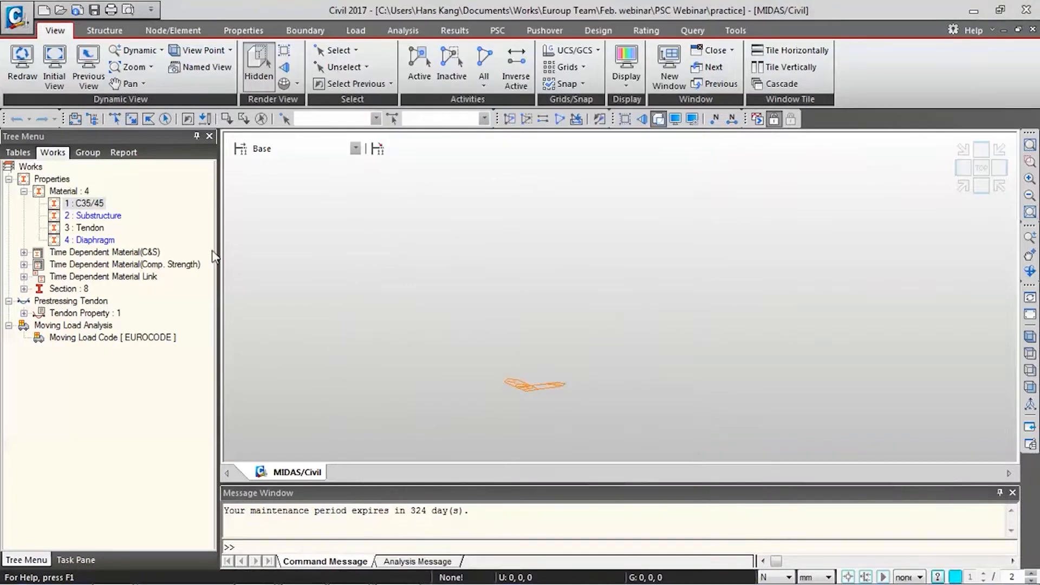
Review the steel standard and grade of the Tendon material and close its data
{"action": "right_click", "coordinate": [82, 228]}
{"action": "left_click", "coordinate": [164, 428]}
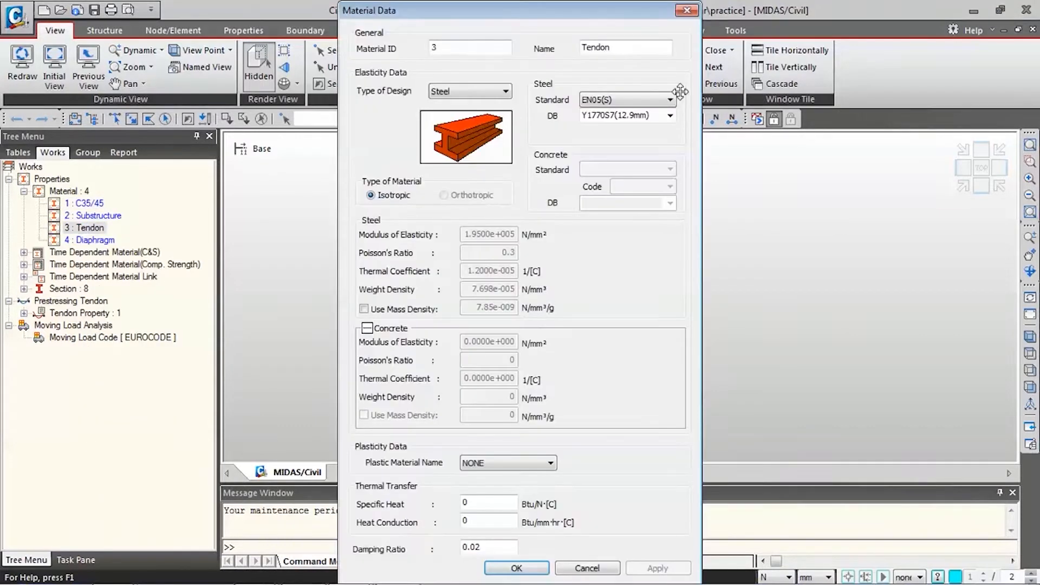
{"action": "left_click", "coordinate": [686, 10]}
List the defined sections and check the Pier section's entry
{"action": "double_click", "coordinate": [82, 289]}
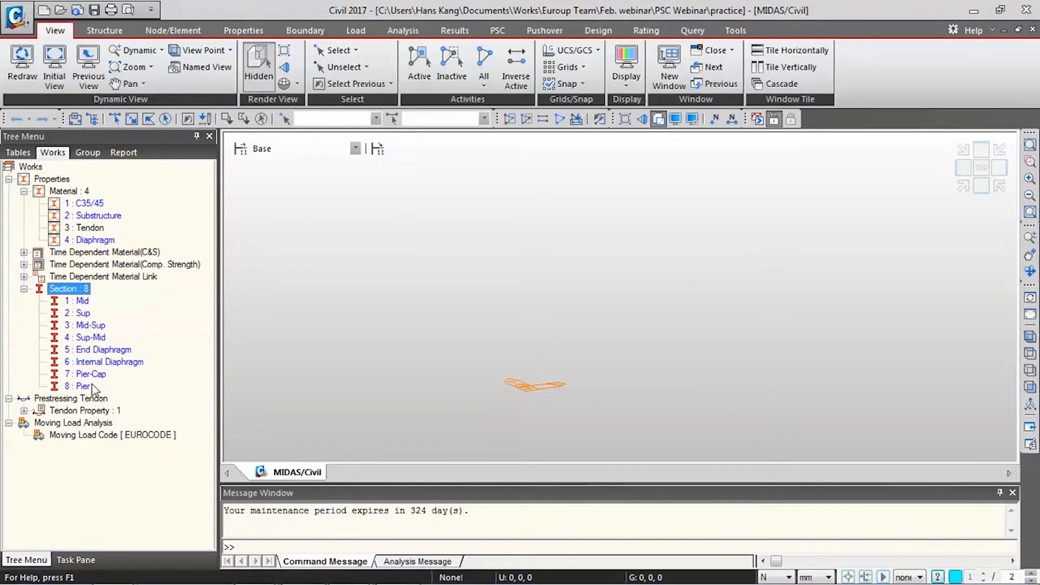
{"action": "left_click", "coordinate": [87, 386]}
{"action": "right_click", "coordinate": [87, 387]}
{"action": "left_click", "coordinate": [135, 372]}
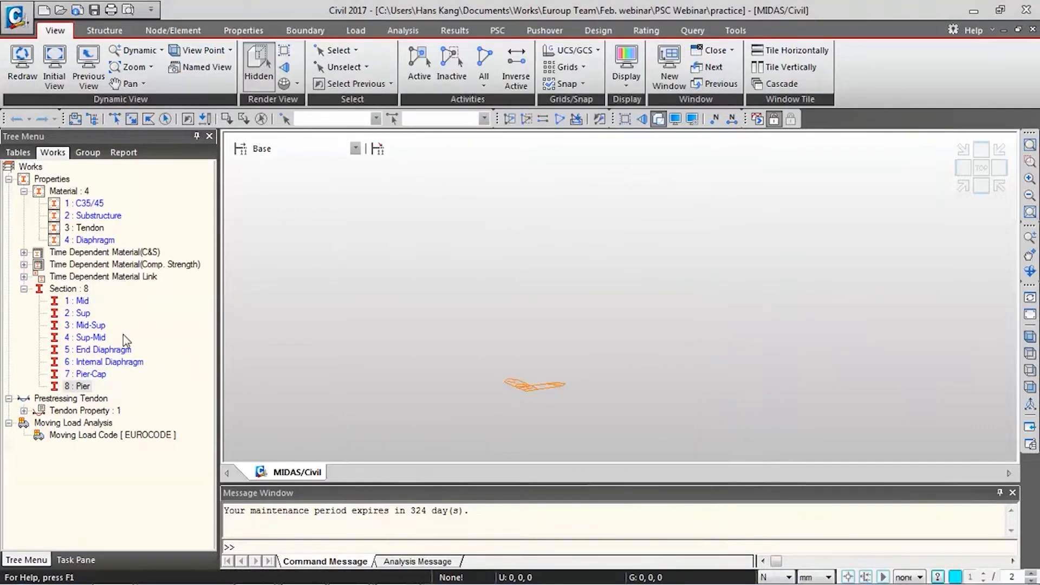
Open the C35 creep and shrinkage definition and examine the design codes offered for it
{"action": "double_click", "coordinate": [143, 252]}
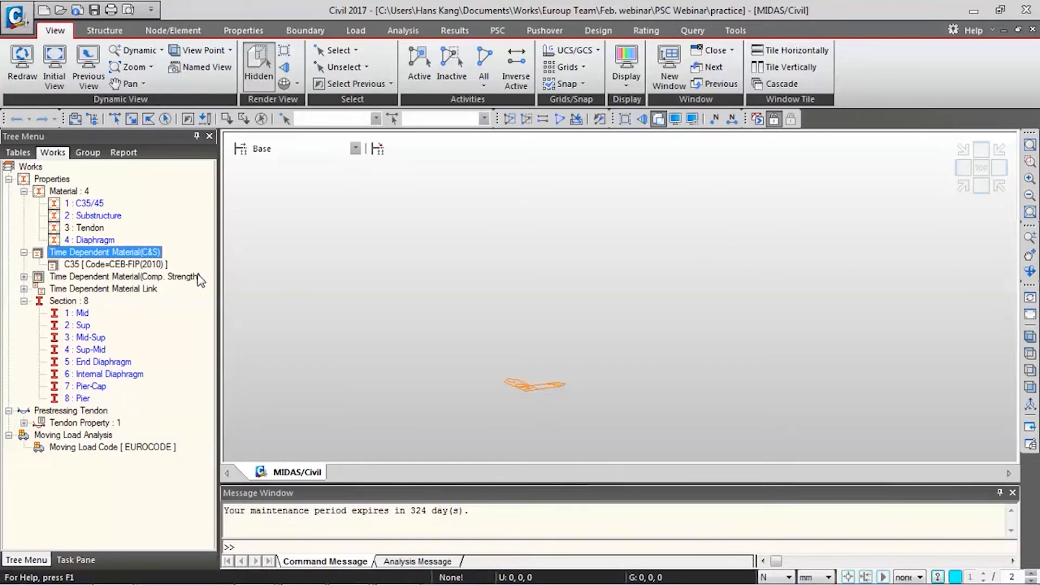
{"action": "double_click", "coordinate": [146, 265]}
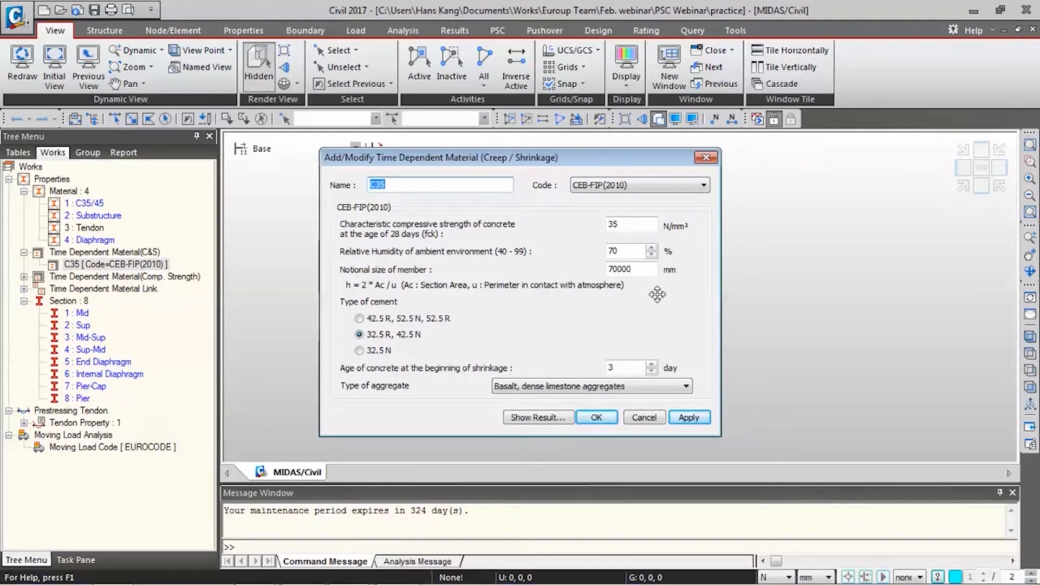
{"action": "left_click", "coordinate": [701, 187]}
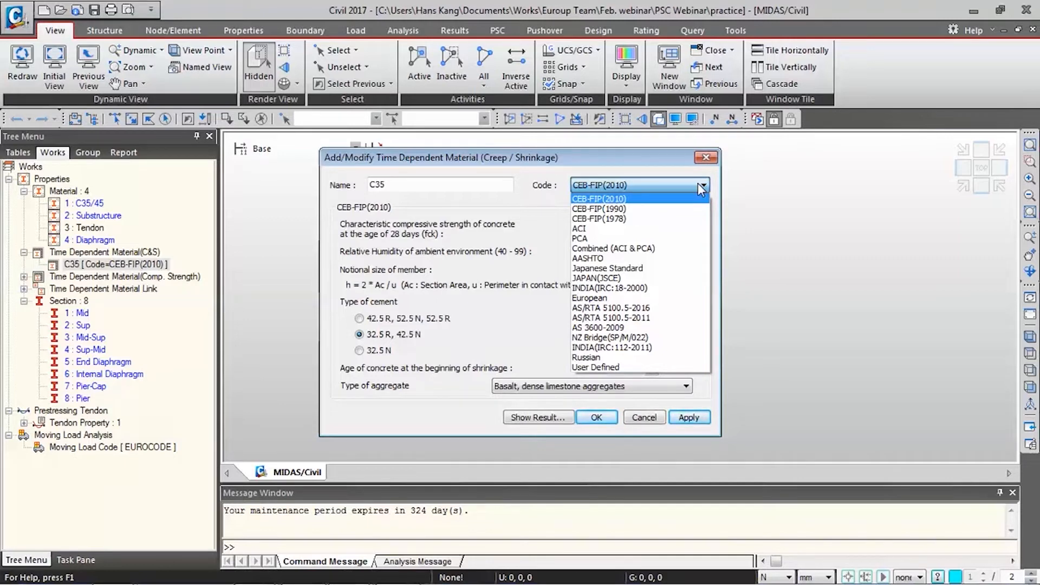
{"action": "left_click", "coordinate": [699, 185]}
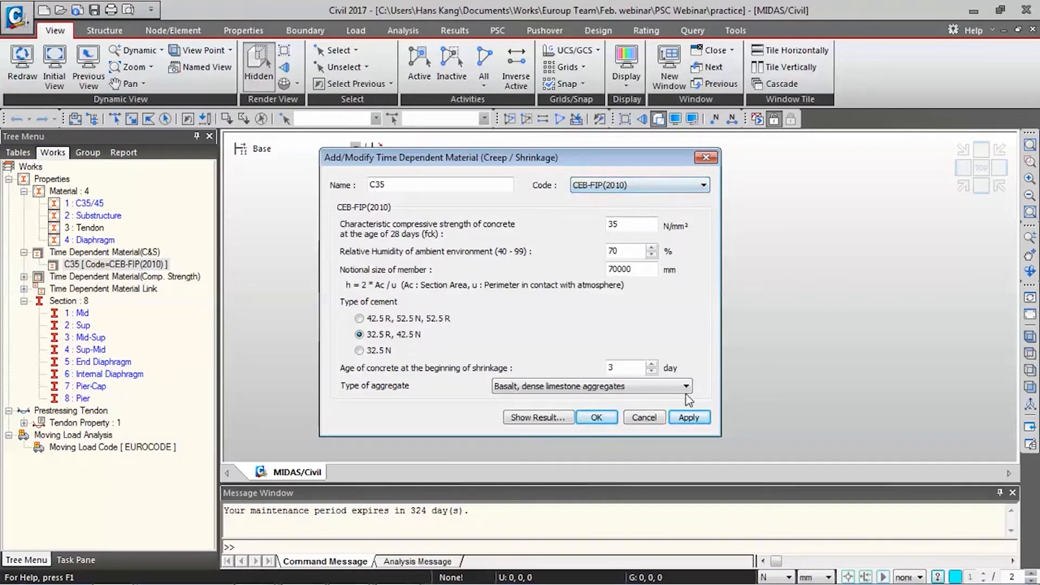
View the creep coefficient curve of C35 and close the definition without changes
{"action": "left_click", "coordinate": [559, 420]}
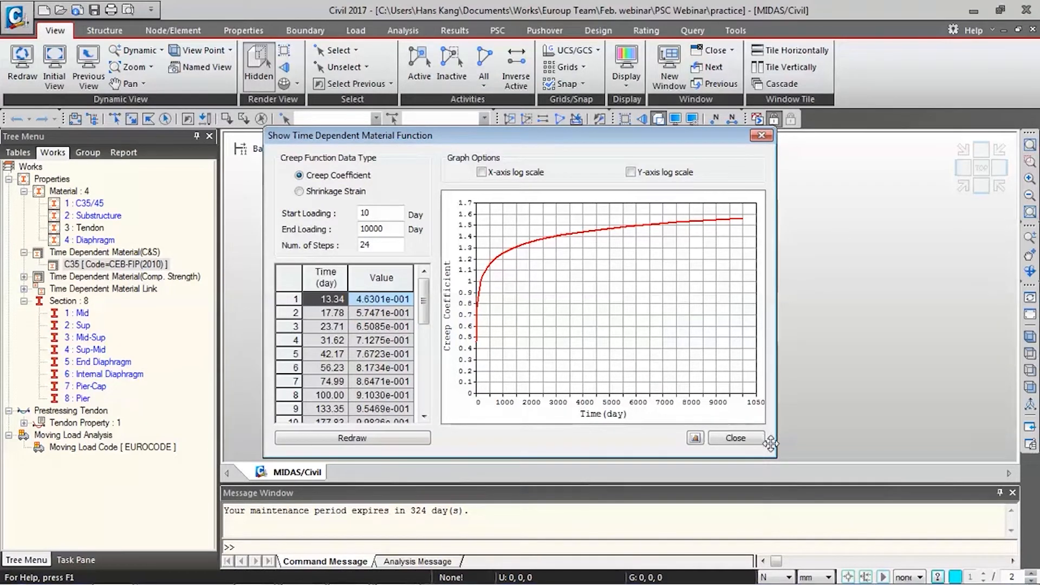
{"action": "left_click", "coordinate": [736, 437]}
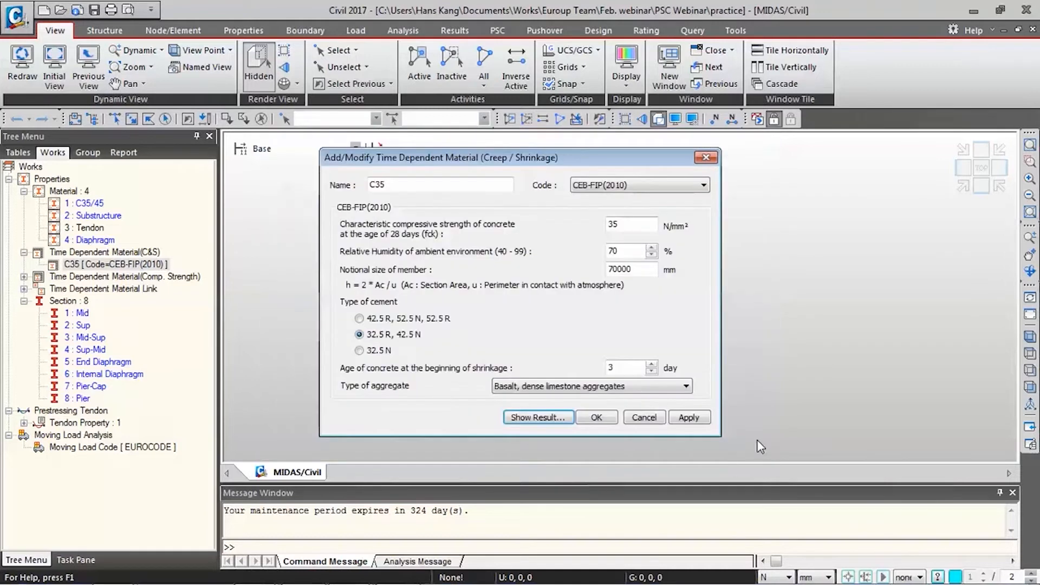
{"action": "left_click", "coordinate": [657, 425]}
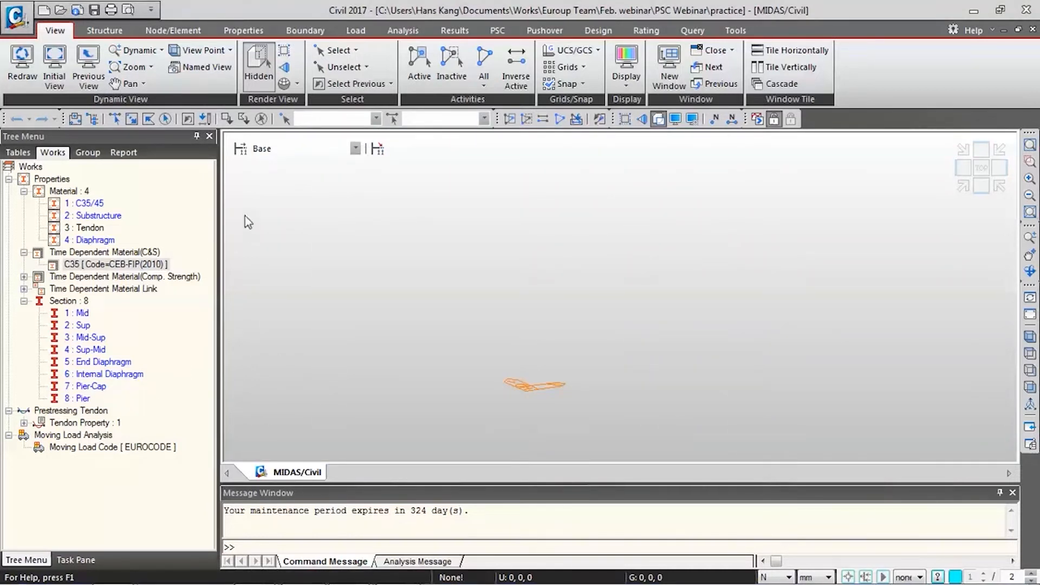
Start the Prestressed Composite Bridge wizard and load the saved wizard data file for the two-span bridge
{"action": "left_click", "coordinate": [104, 30]}
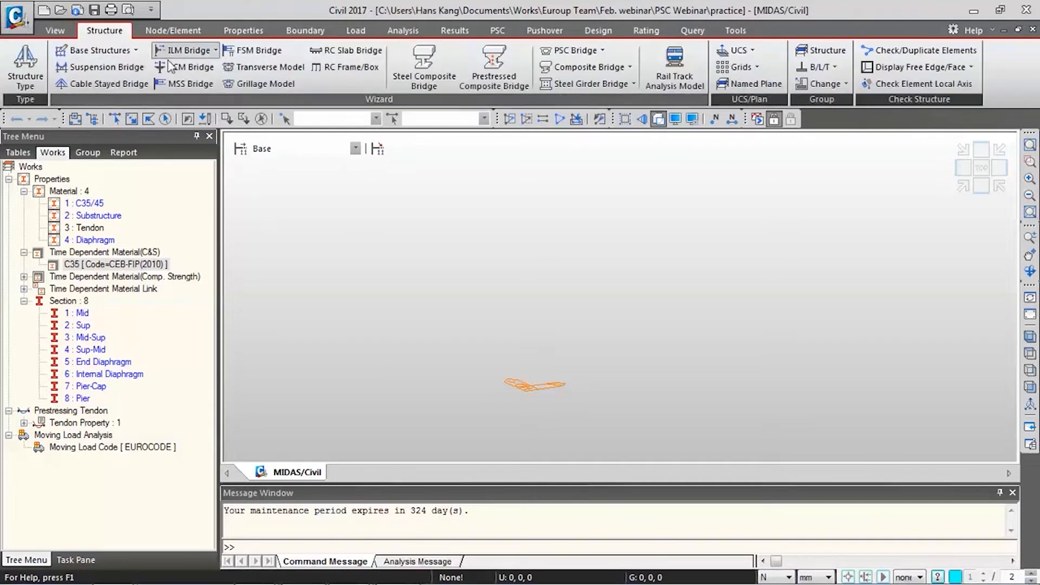
{"action": "left_click", "coordinate": [490, 79]}
{"action": "left_click_drag", "start_coordinate": [489, 47], "coordinate": [685, 37]}
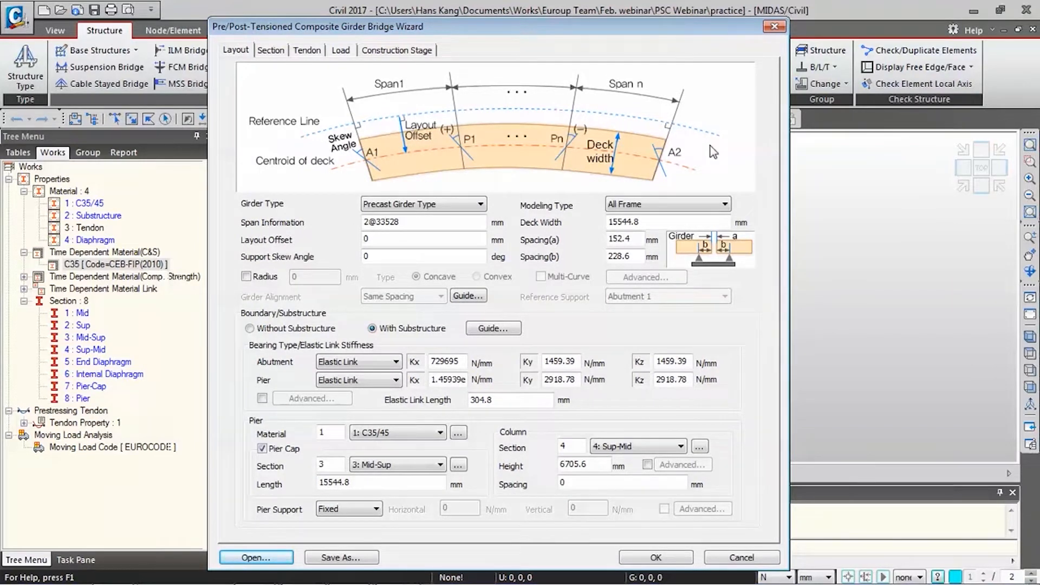
{"action": "left_click", "coordinate": [256, 557]}
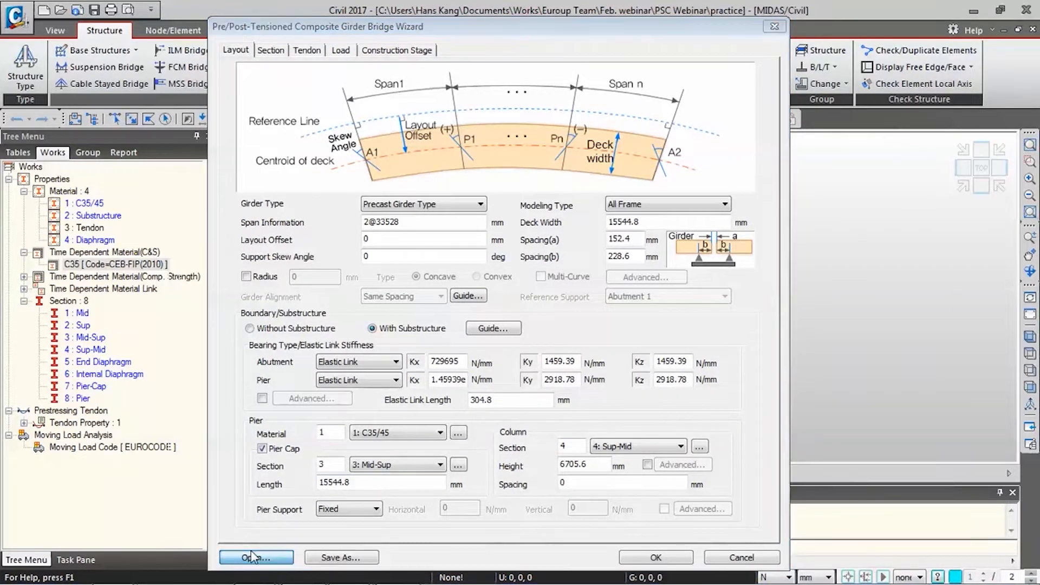
{"action": "double_click", "coordinate": [416, 263]}
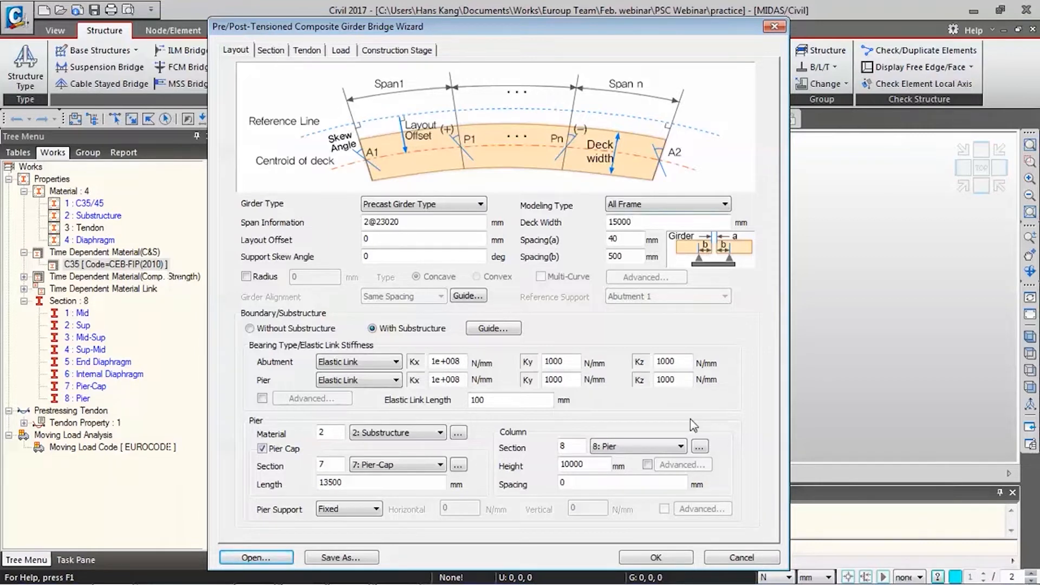
Review the wizard's section data, including the girder offsets and the girder divisions of Span 1 and Span 2
{"action": "left_click", "coordinate": [282, 49]}
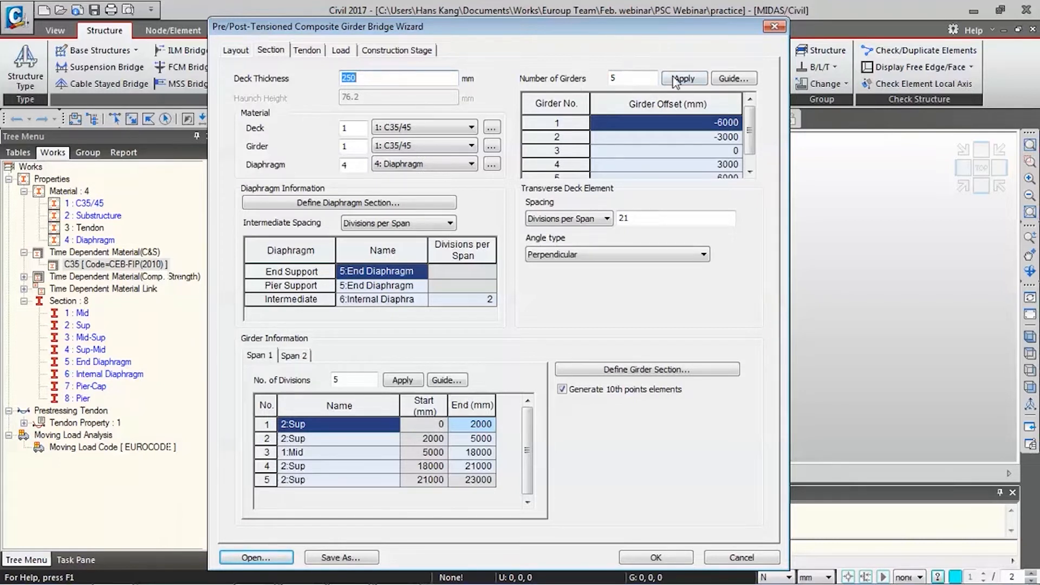
{"action": "left_click_drag", "start_coordinate": [751, 128], "coordinate": [751, 143]}
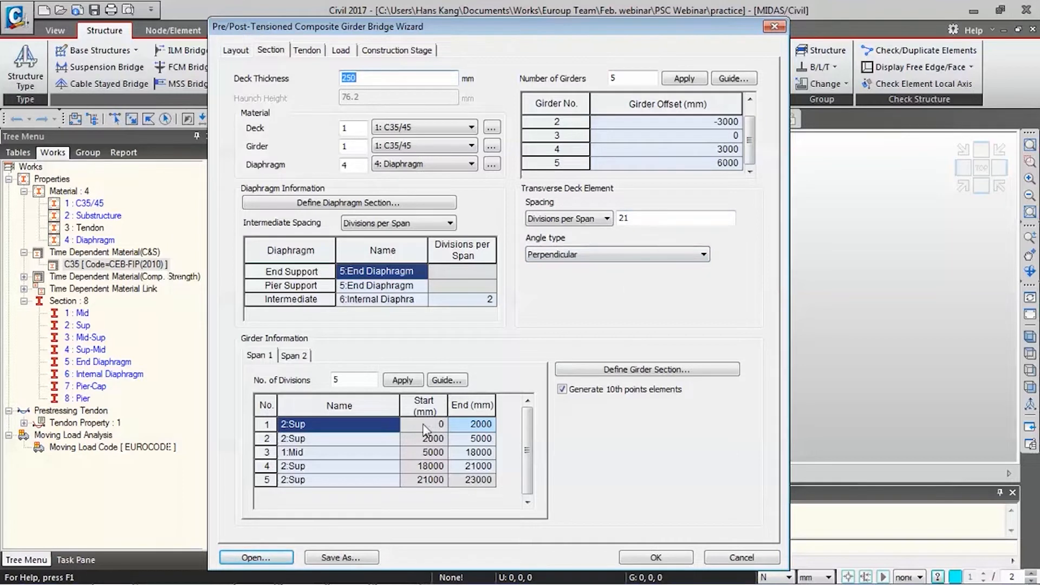
{"action": "left_click", "coordinate": [305, 355]}
{"action": "left_click", "coordinate": [267, 356]}
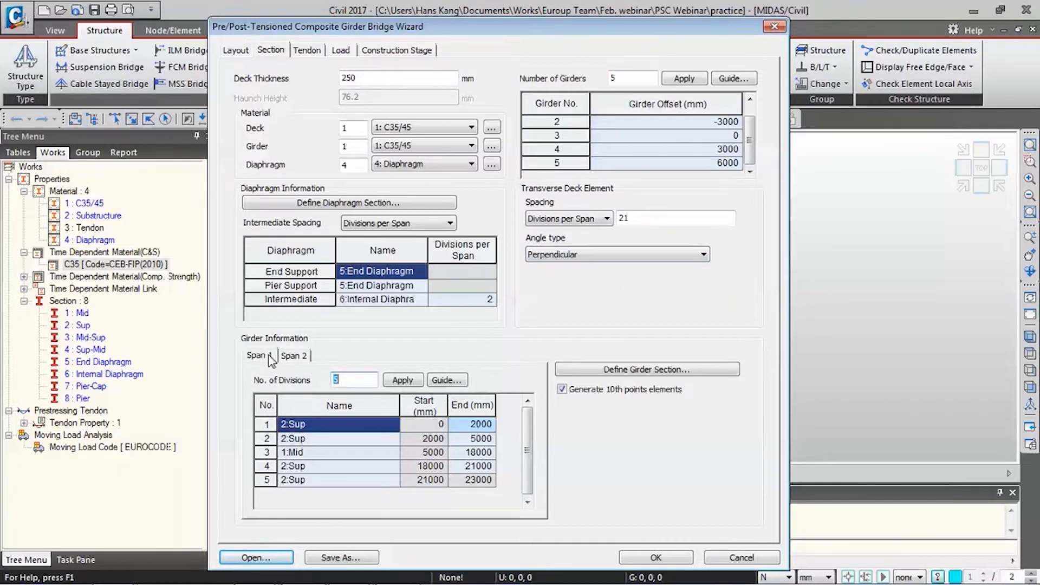
{"action": "left_click", "coordinate": [290, 359]}
{"action": "left_click", "coordinate": [260, 356]}
{"action": "left_click", "coordinate": [297, 358]}
Examine the wizard's tendon guide diagrams for the Harped1, Harped2 and Curved multi-span girder types
{"action": "left_click", "coordinate": [306, 51]}
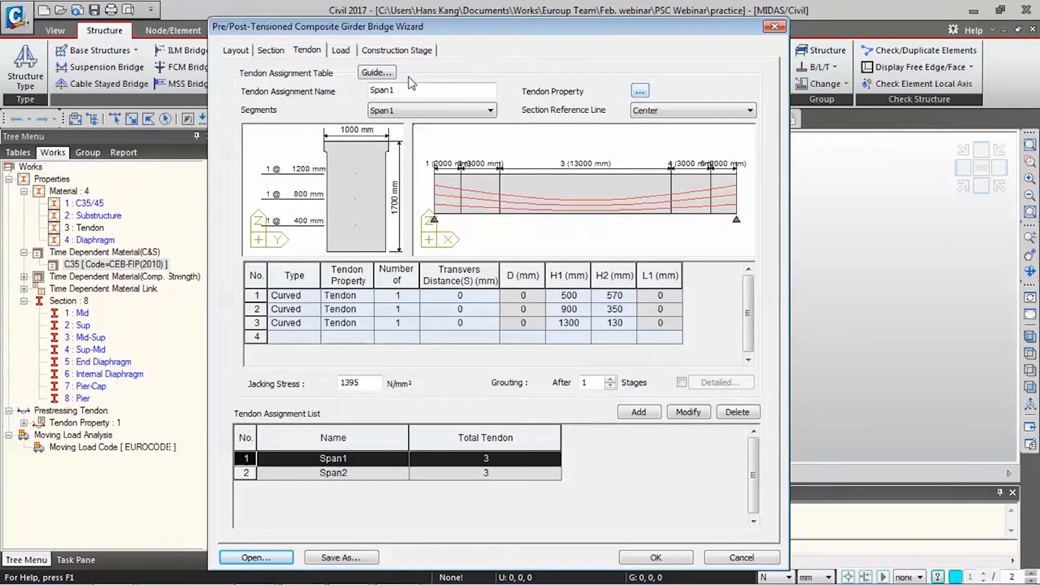
{"action": "left_click", "coordinate": [376, 72]}
{"action": "left_click_drag", "start_coordinate": [831, 28], "coordinate": [546, 36]}
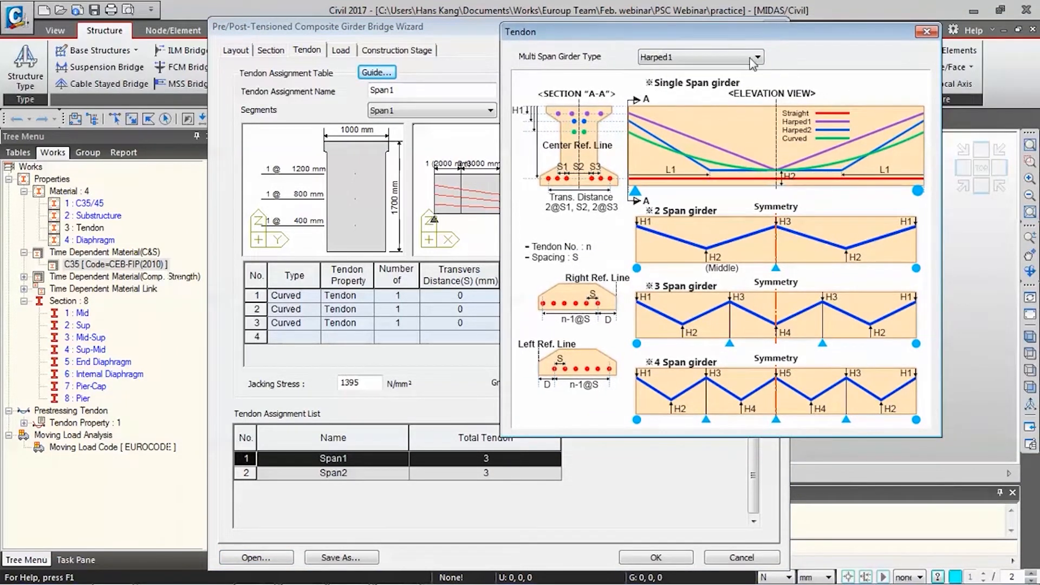
{"action": "left_click", "coordinate": [757, 57]}
{"action": "left_click", "coordinate": [740, 83]}
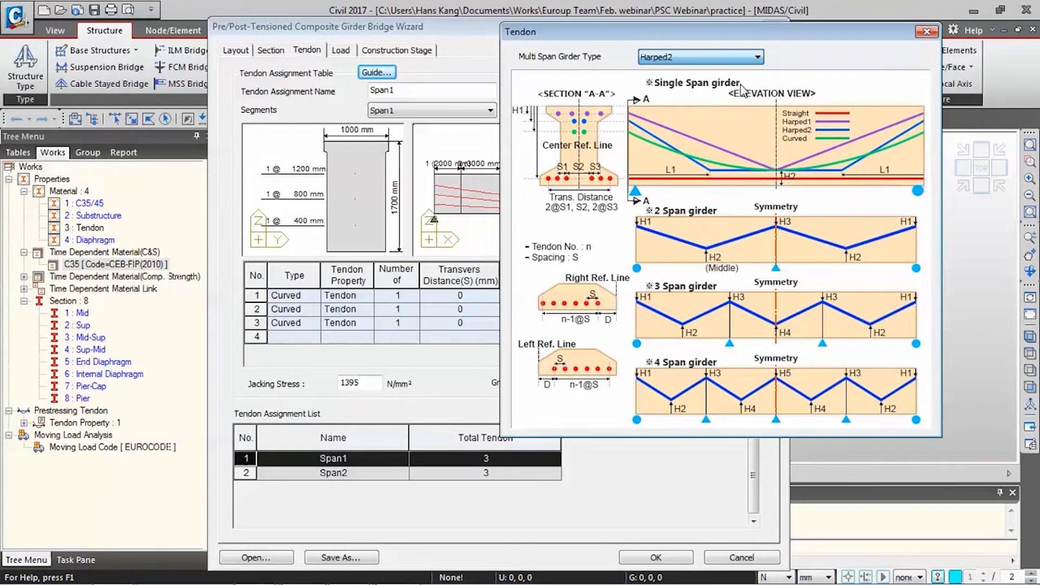
{"action": "left_click", "coordinate": [740, 58]}
{"action": "left_click", "coordinate": [738, 90]}
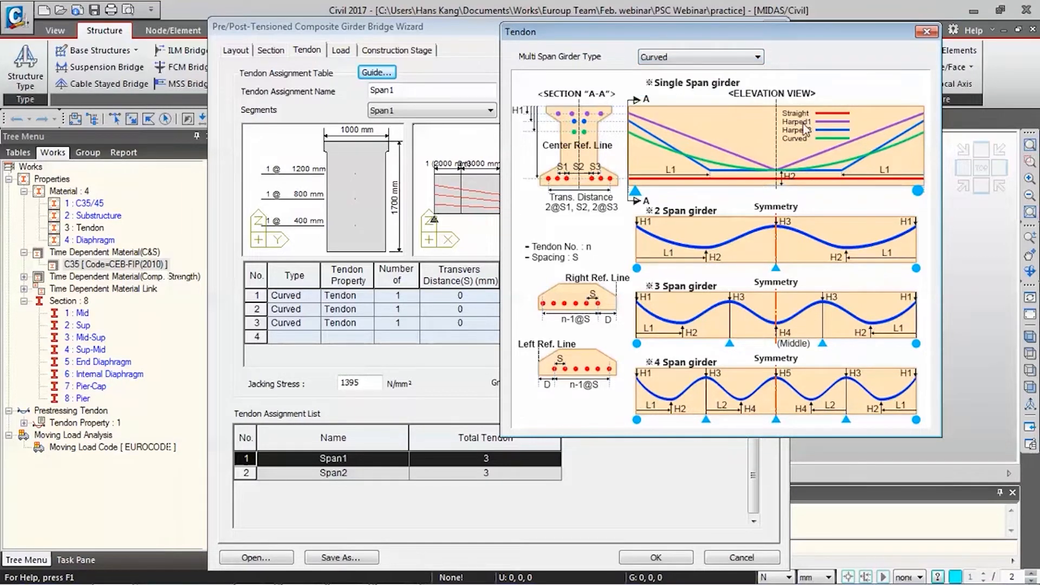
{"action": "left_click", "coordinate": [927, 31]}
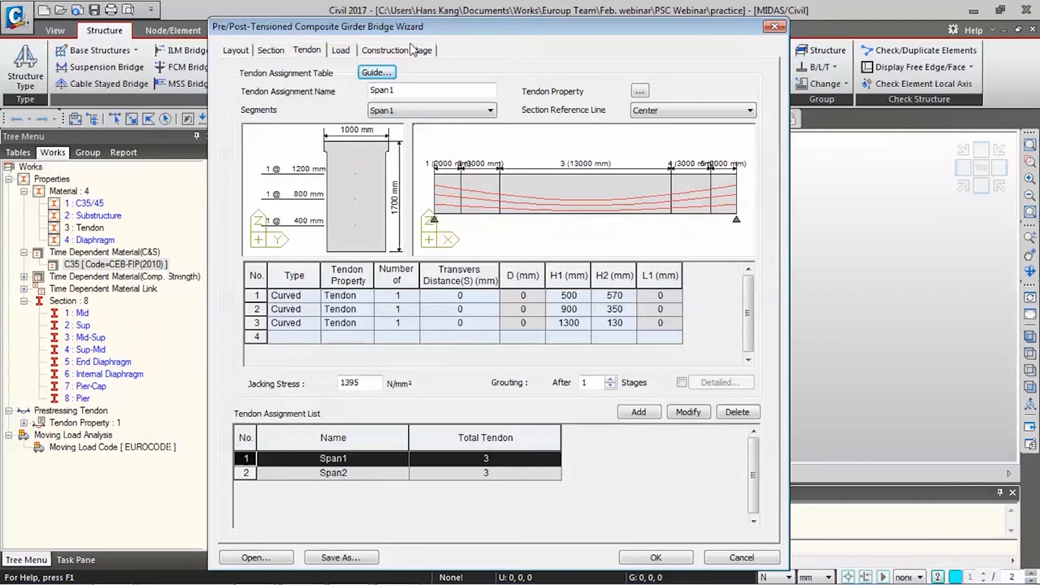
Review the wizard's load data, including the pavement and barrier widths b1 to b5 and the wet concrete load
{"action": "left_click", "coordinate": [340, 50]}
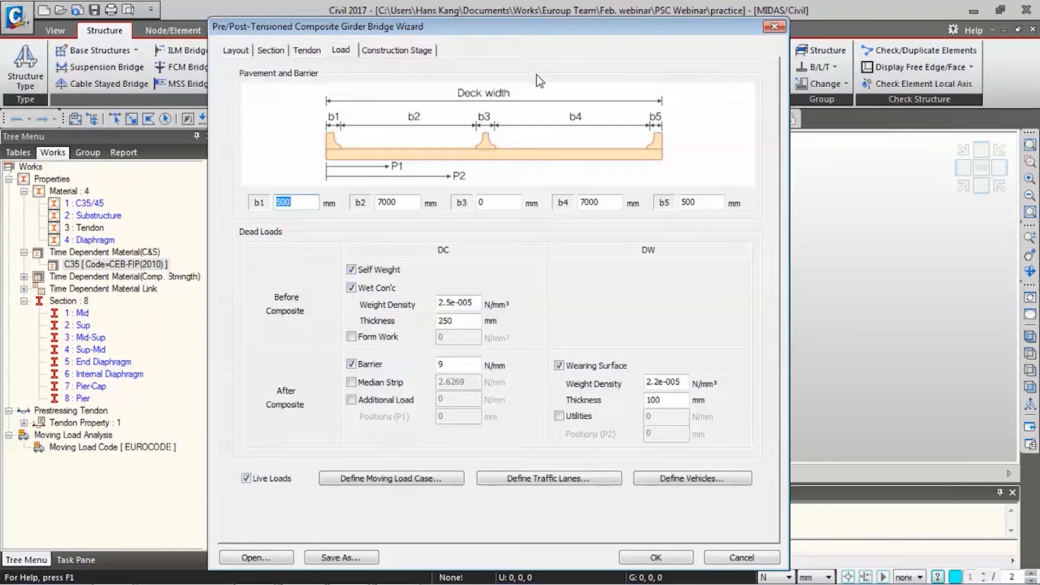
{"action": "left_click", "coordinate": [408, 202]}
{"action": "left_click", "coordinate": [486, 202]}
{"action": "double_click", "coordinate": [605, 198]}
{"action": "double_click", "coordinate": [704, 202]}
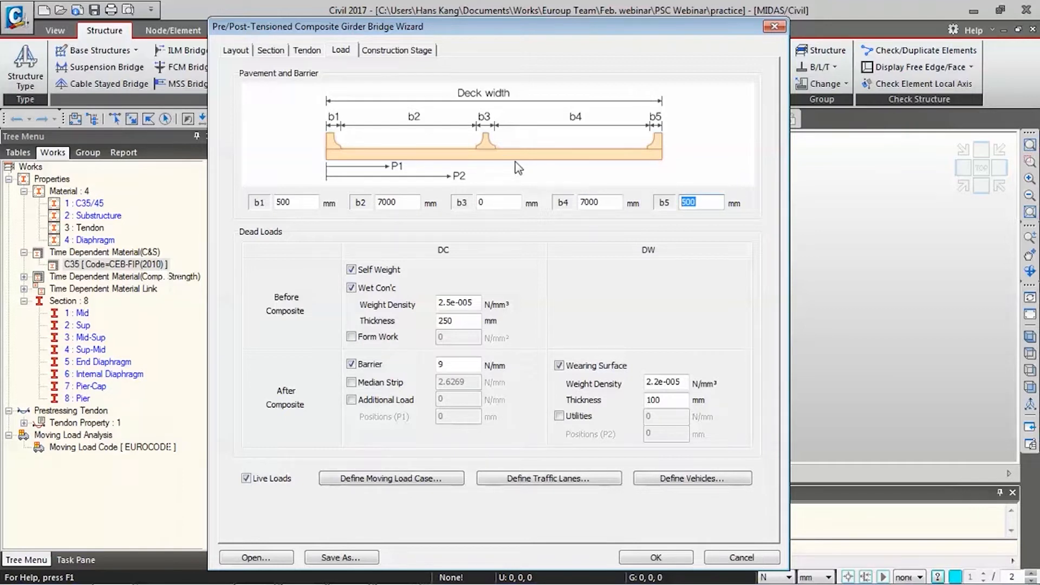
{"action": "double_click", "coordinate": [390, 201]}
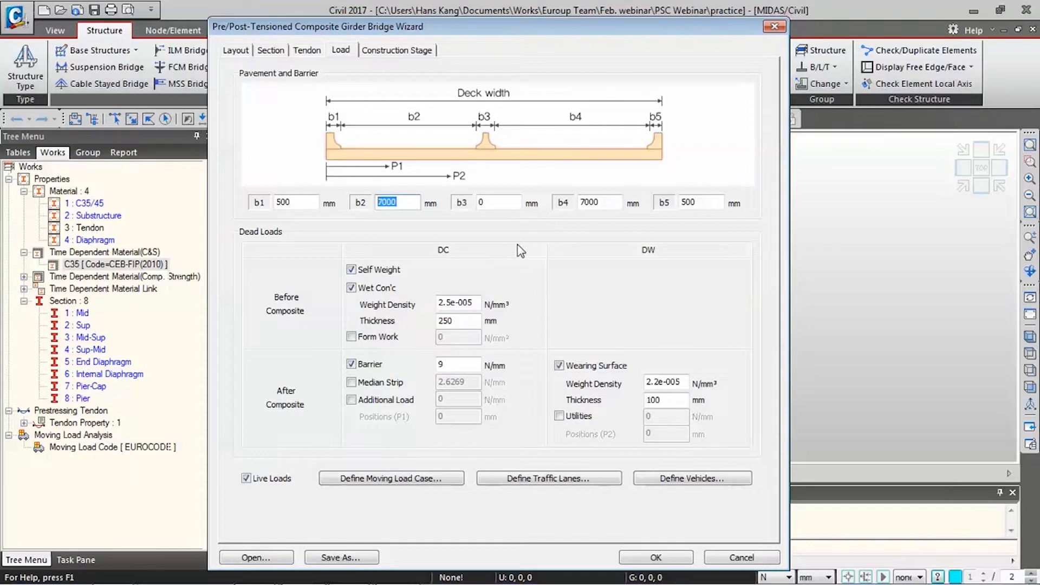
{"action": "left_click", "coordinate": [474, 306]}
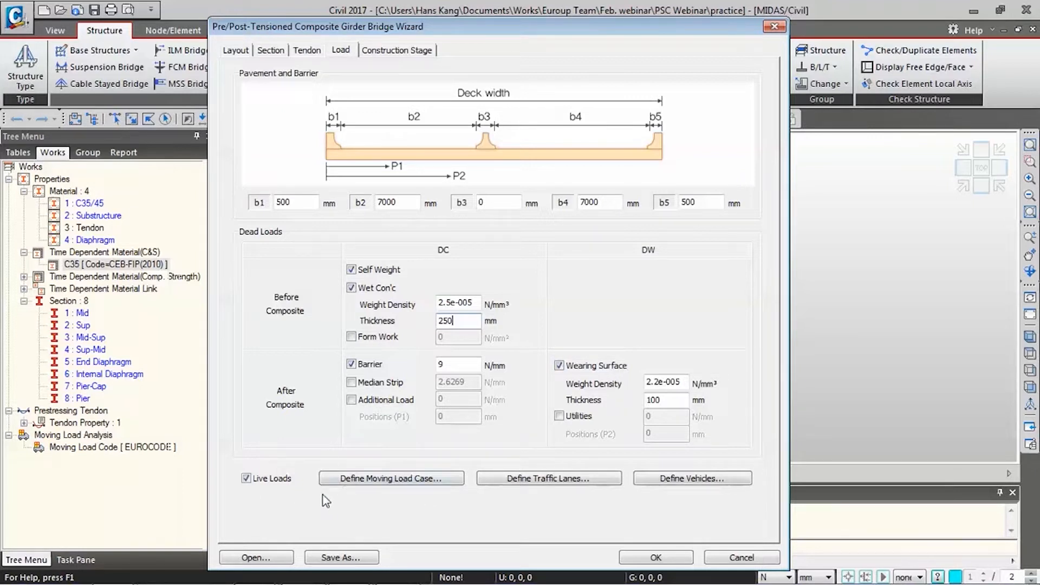
Set the moving load code to EUROCODE and check the number and distances of the traffic lanes
{"action": "left_click", "coordinate": [410, 479]}
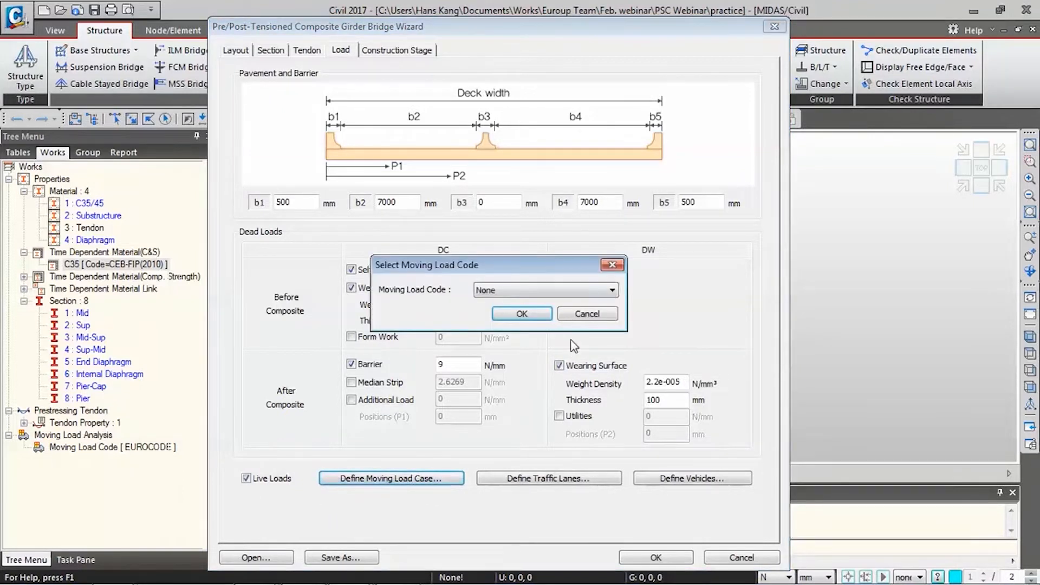
{"action": "left_click", "coordinate": [561, 291]}
{"action": "left_click", "coordinate": [561, 363]}
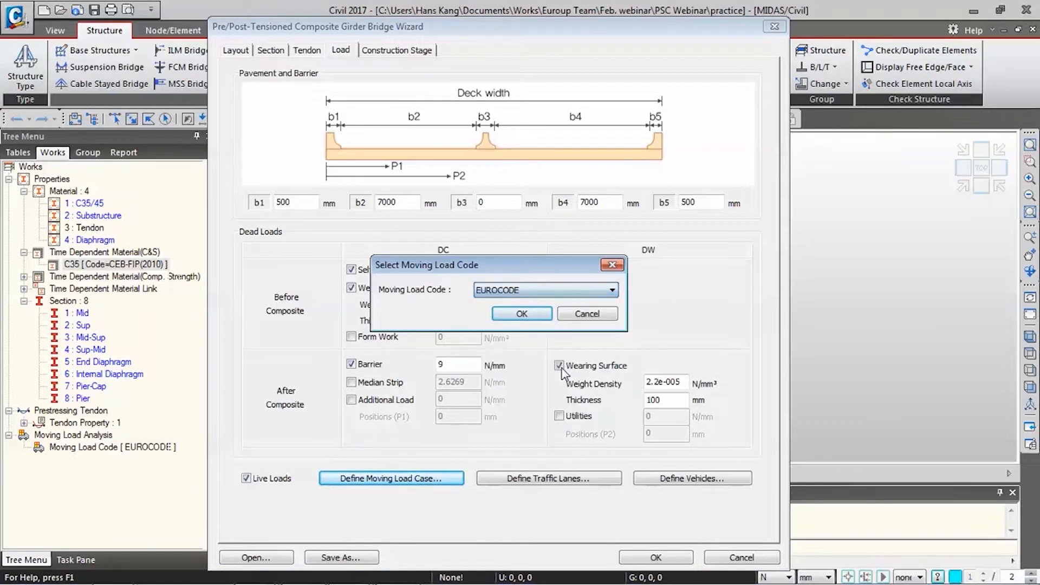
{"action": "left_click", "coordinate": [548, 318]}
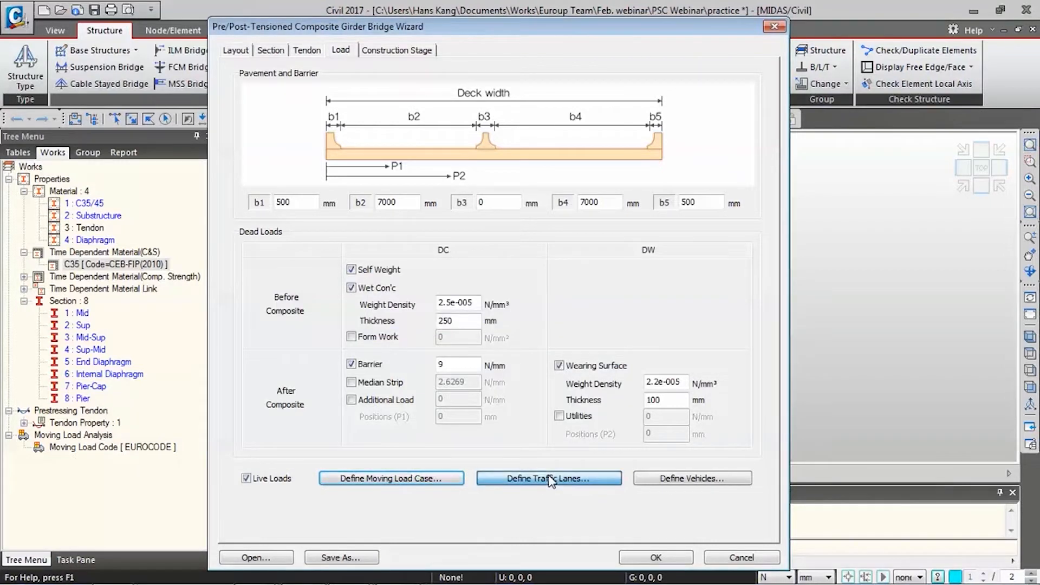
{"action": "left_click", "coordinate": [548, 478]}
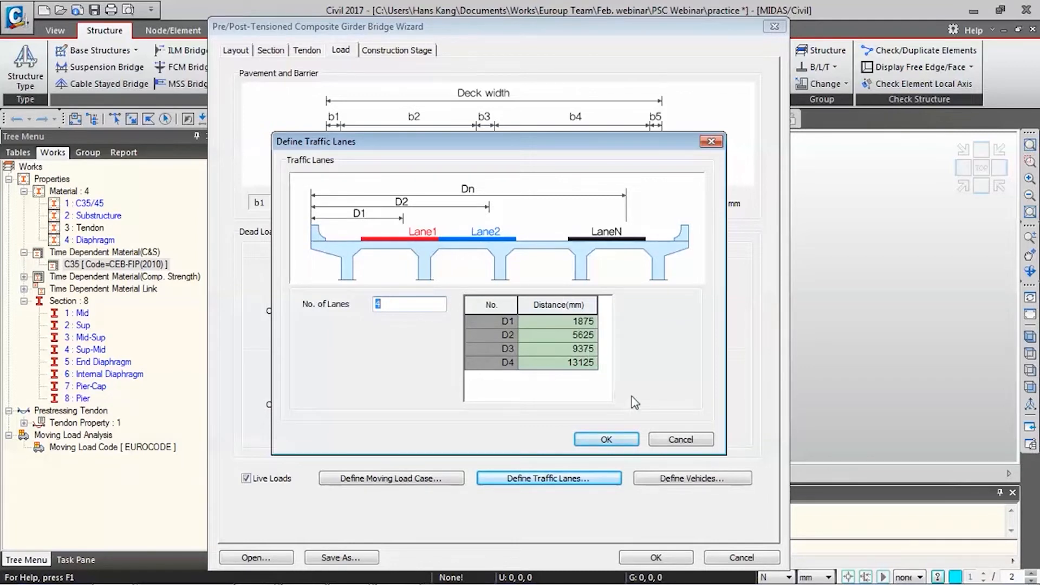
{"action": "left_click", "coordinate": [655, 445]}
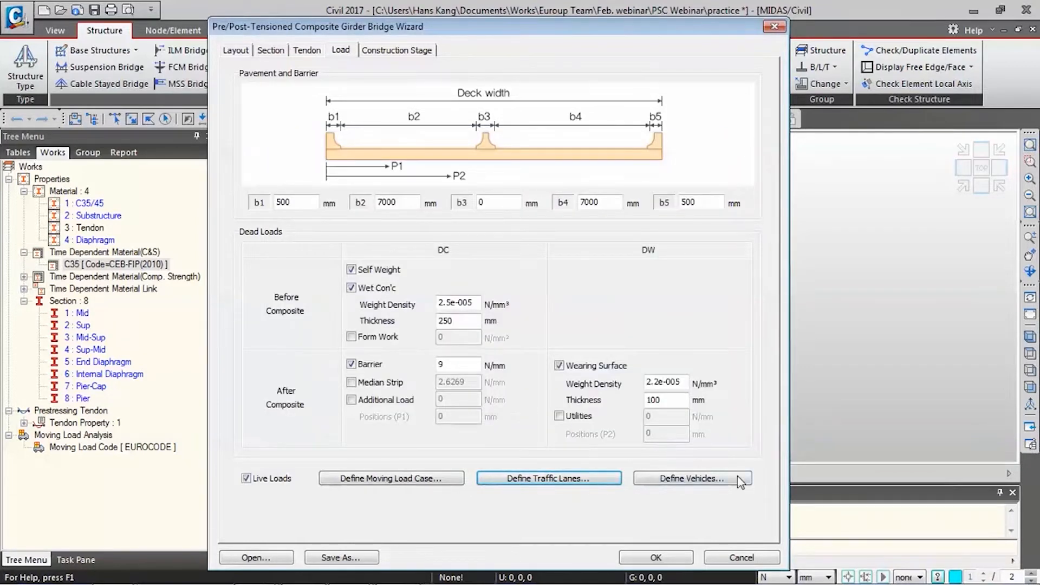
Add the standard vehicle Load Model 1 from EN 1991-2:2003 - RoadBridge to the wizard's live loads
{"action": "left_click", "coordinate": [735, 486]}
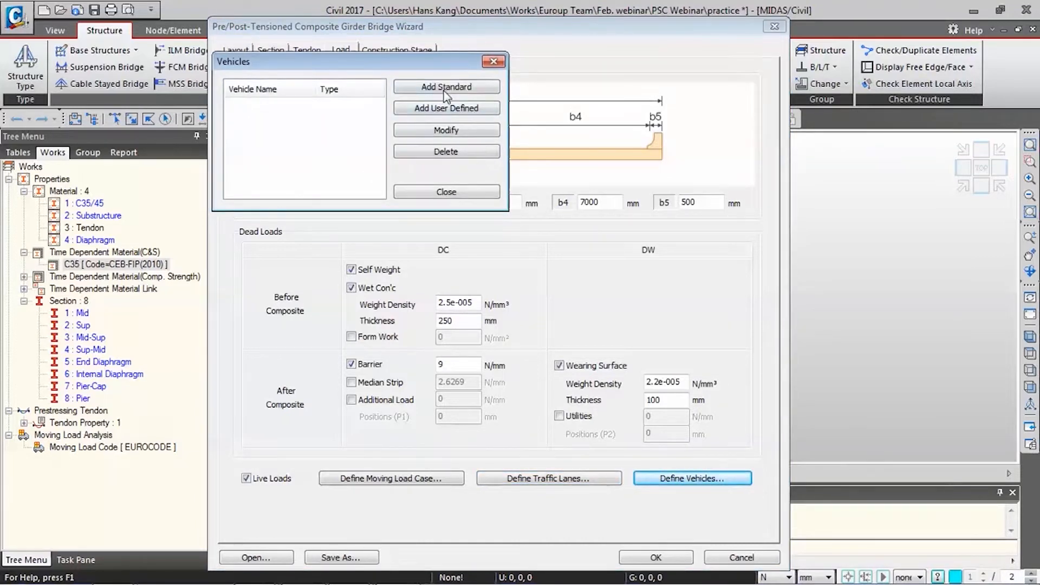
{"action": "left_click", "coordinate": [447, 94]}
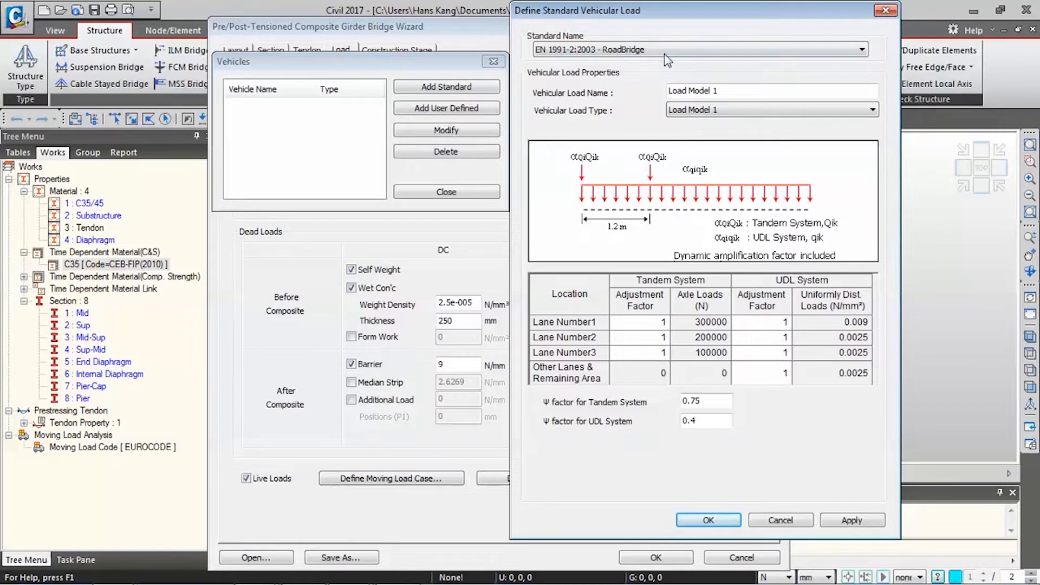
{"action": "left_click", "coordinate": [640, 51]}
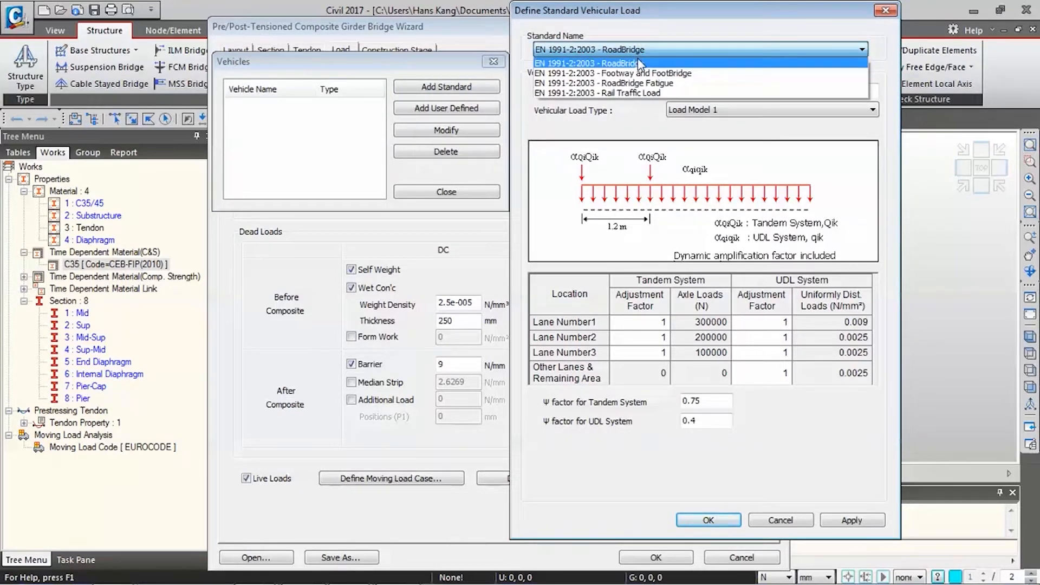
{"action": "left_click", "coordinate": [641, 65]}
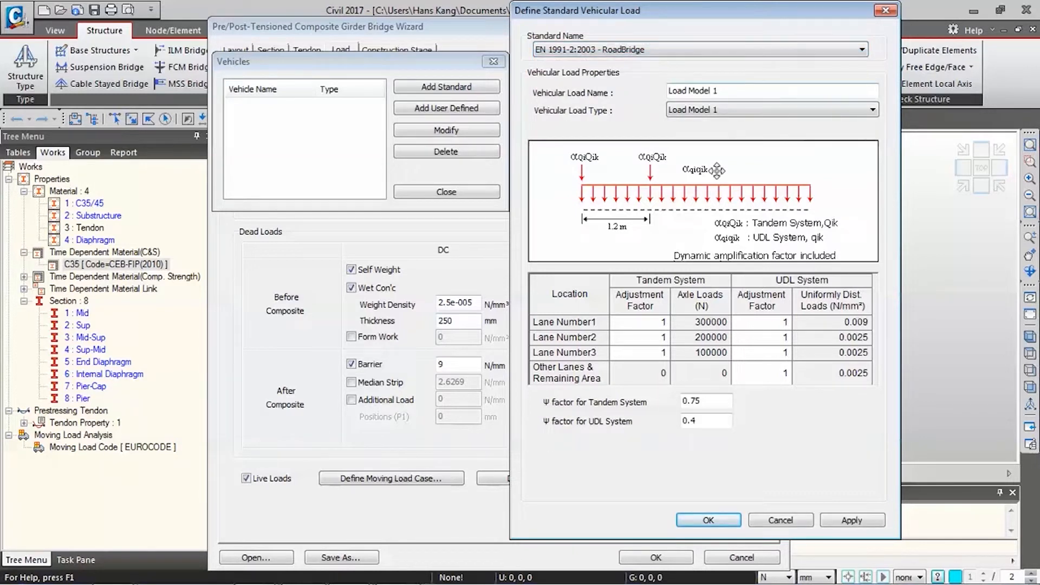
{"action": "left_click", "coordinate": [713, 520]}
{"action": "left_click", "coordinate": [447, 192]}
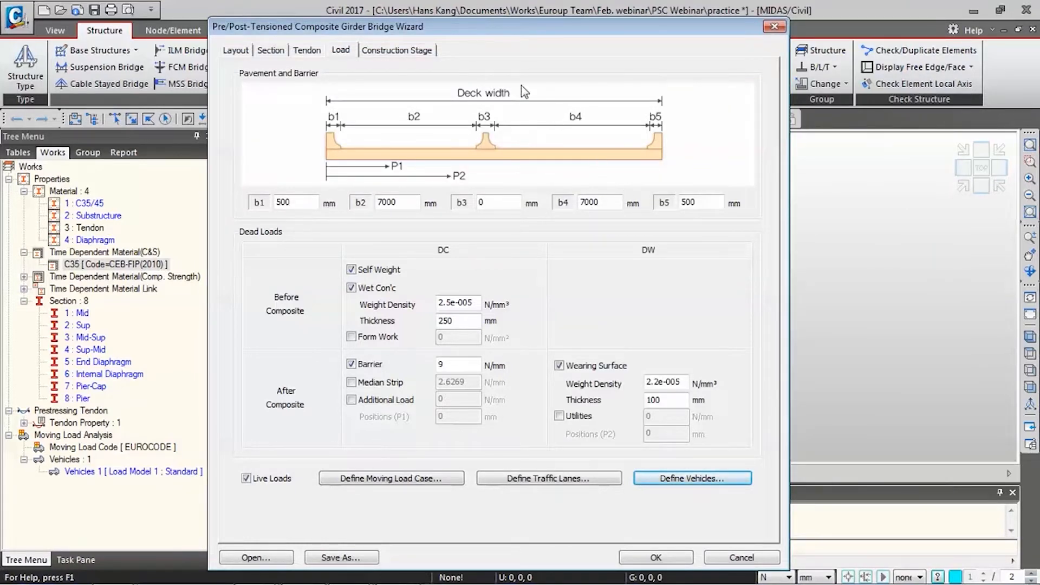
Check the duration of each construction stage and generate the bridge model from the wizard data
{"action": "left_click", "coordinate": [400, 50]}
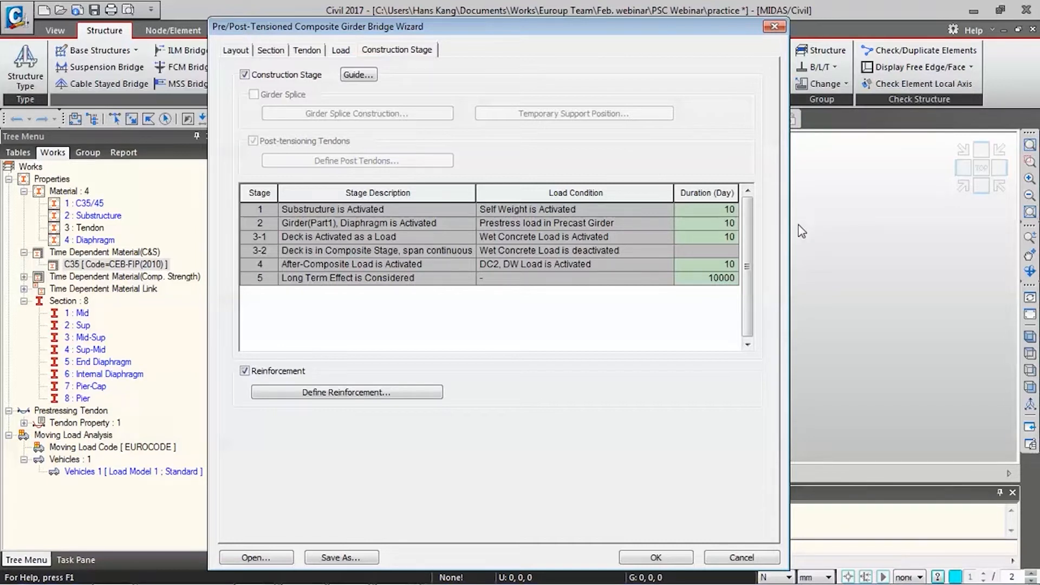
{"action": "left_click", "coordinate": [728, 211]}
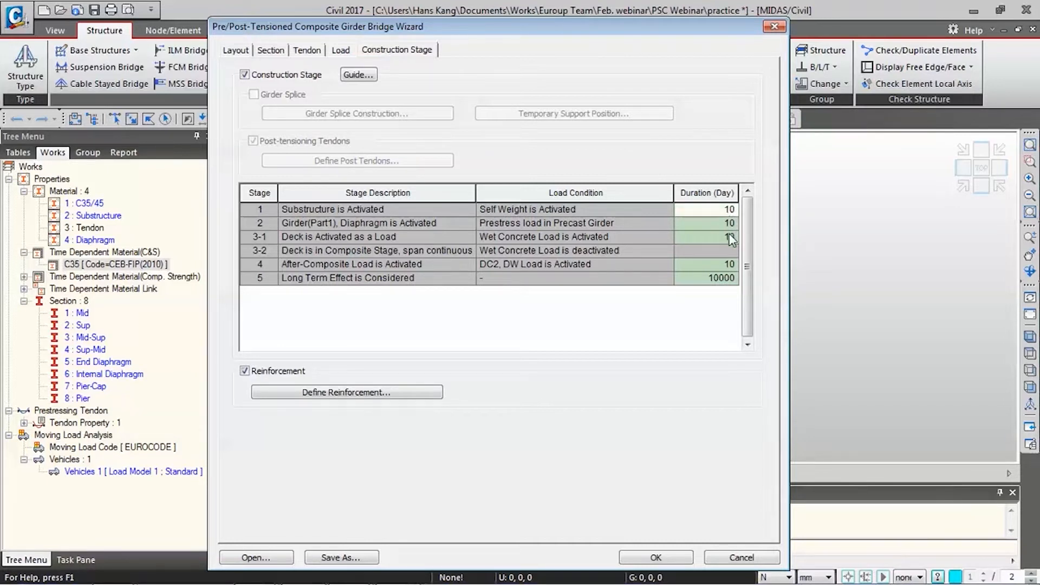
{"action": "left_click", "coordinate": [731, 238]}
{"action": "left_click", "coordinate": [729, 265]}
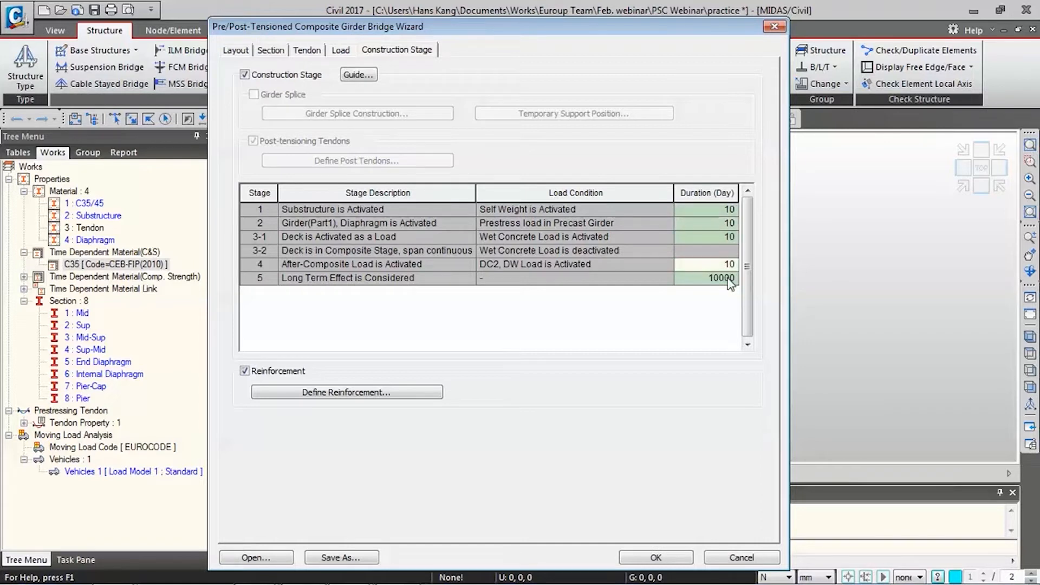
{"action": "left_click", "coordinate": [730, 279]}
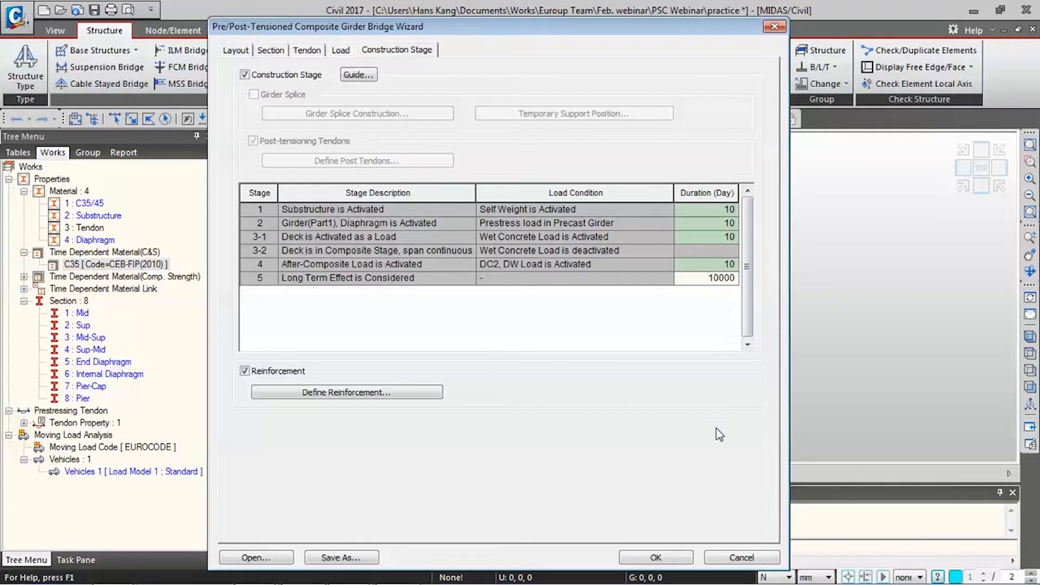
{"action": "left_click", "coordinate": [676, 562]}
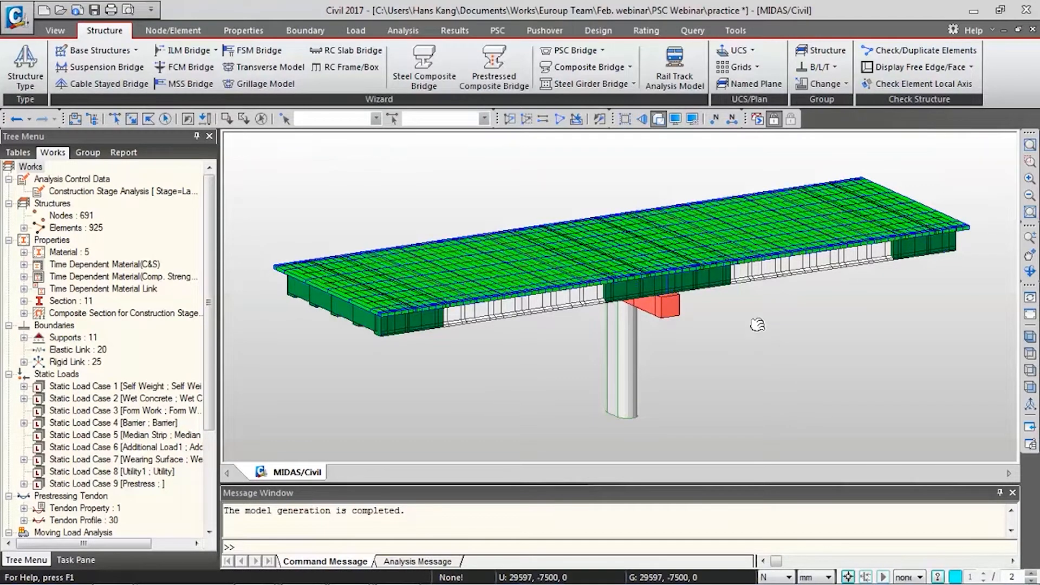
Inspect the generated bridge in 3D and look through its boundaries, static loads, moving loads and construction stages in the works tree
{"action": "mouse_move", "coordinate": [758, 341]}
{"action": "middle_mouse_down"}
{"action": "mouse_move", "coordinate": [756, 394]}
{"action": "mouse_move", "coordinate": [751, 325]}
{"action": "mouse_move", "coordinate": [742, 342]}
{"action": "mouse_move", "coordinate": [758, 298]}
{"action": "mouse_move", "coordinate": [748, 344]}
{"action": "middle_mouse_up"}
{"action": "scroll", "coordinate": [788, 307], "scroll_direction": "down", "scroll_amount": 1}
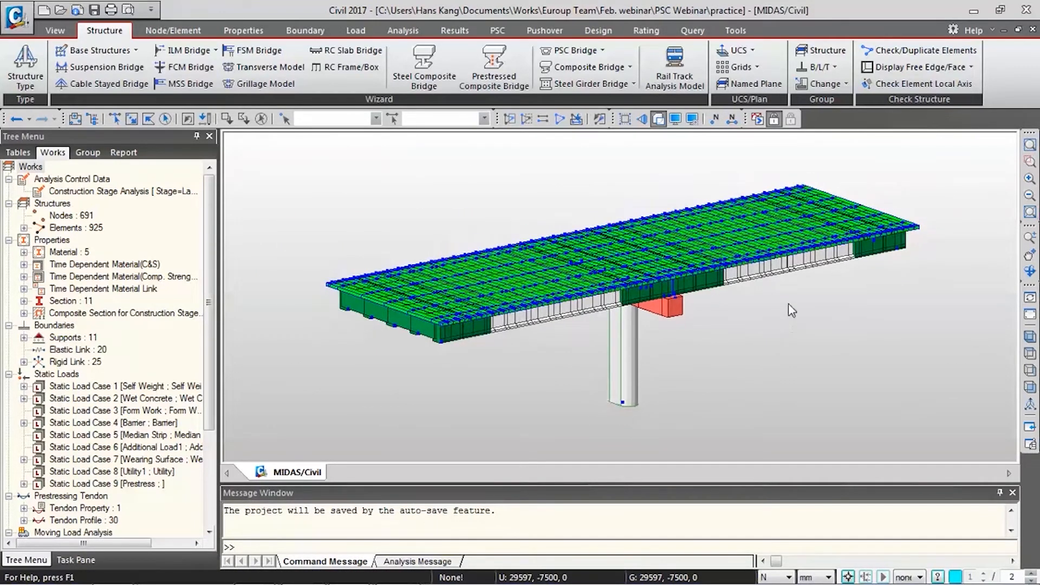
{"action": "middle_click_drag", "start_coordinate": [788, 303], "coordinate": [757, 338]}
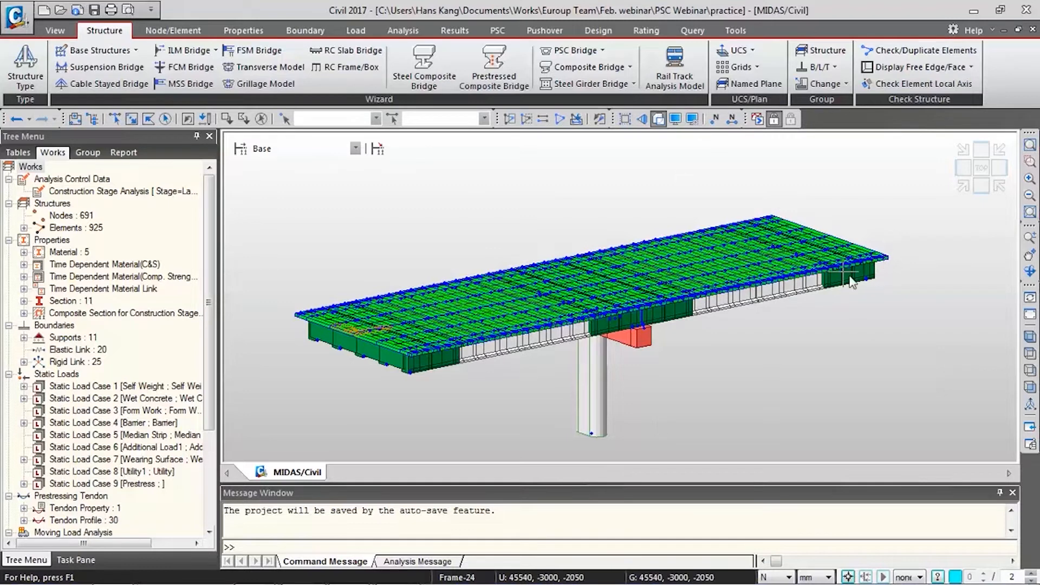
{"action": "left_click_drag", "start_coordinate": [209, 297], "coordinate": [231, 394]}
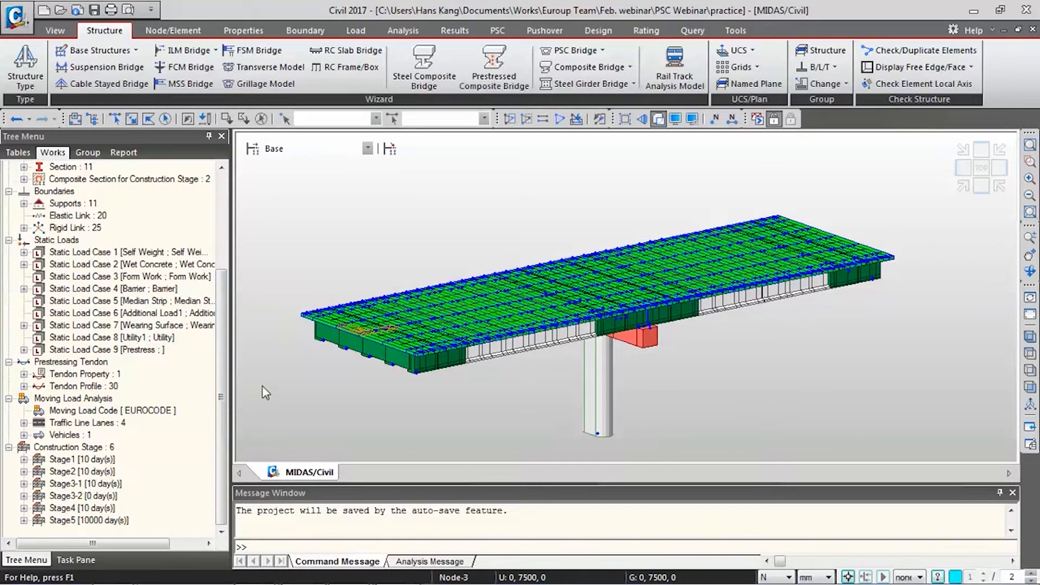
{"action": "left_click_drag", "start_coordinate": [224, 355], "coordinate": [184, 254]}
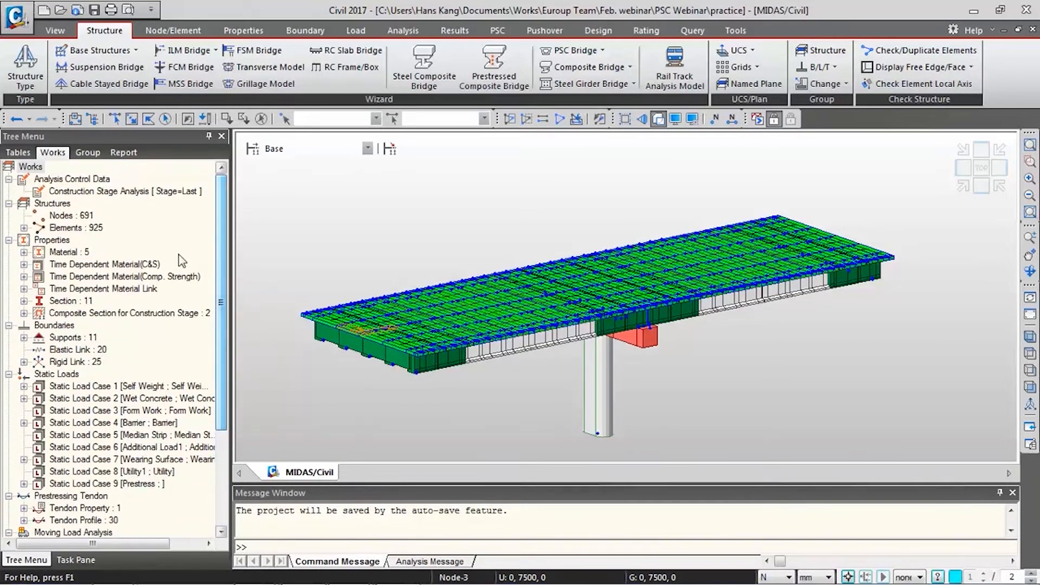
List the model's sections, highlight the elements using GirderWizRectangle_10 and GirderWizRectangle_11, and clear the selection
{"action": "double_click", "coordinate": [69, 302]}
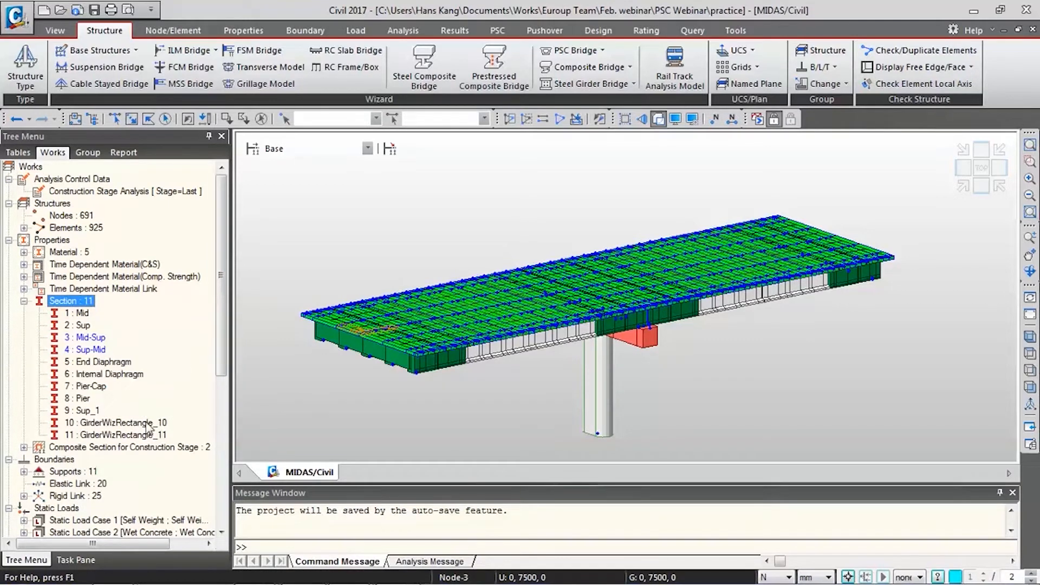
{"action": "left_click", "coordinate": [112, 424]}
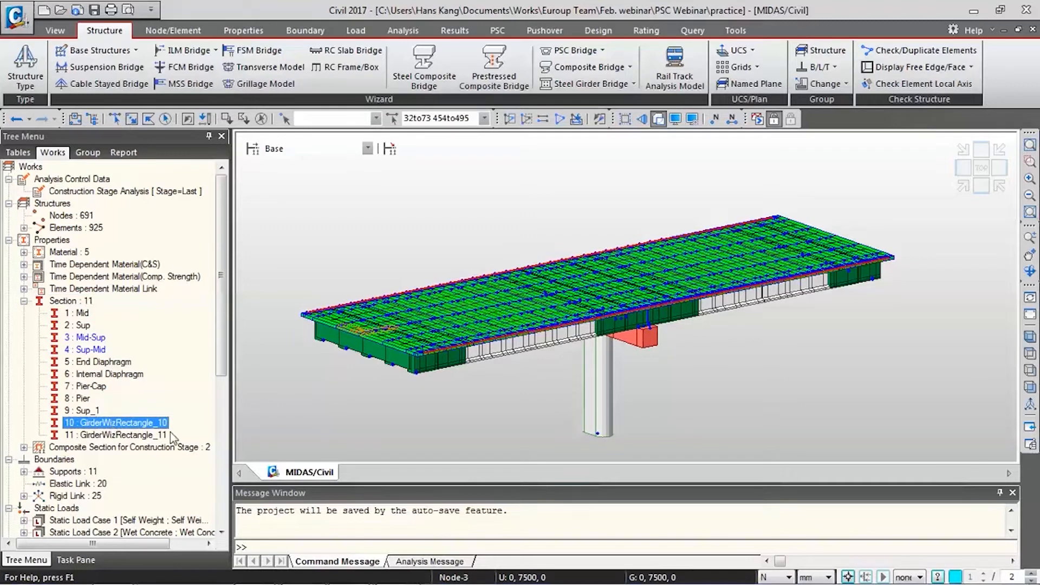
{"action": "left_click", "coordinate": [145, 435]}
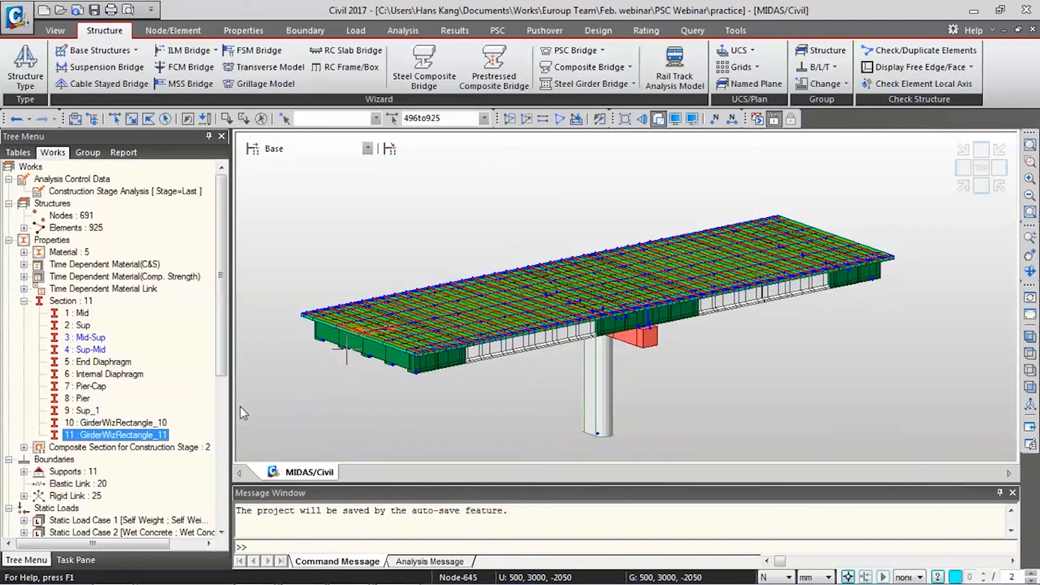
{"action": "left_click", "coordinate": [88, 337]}
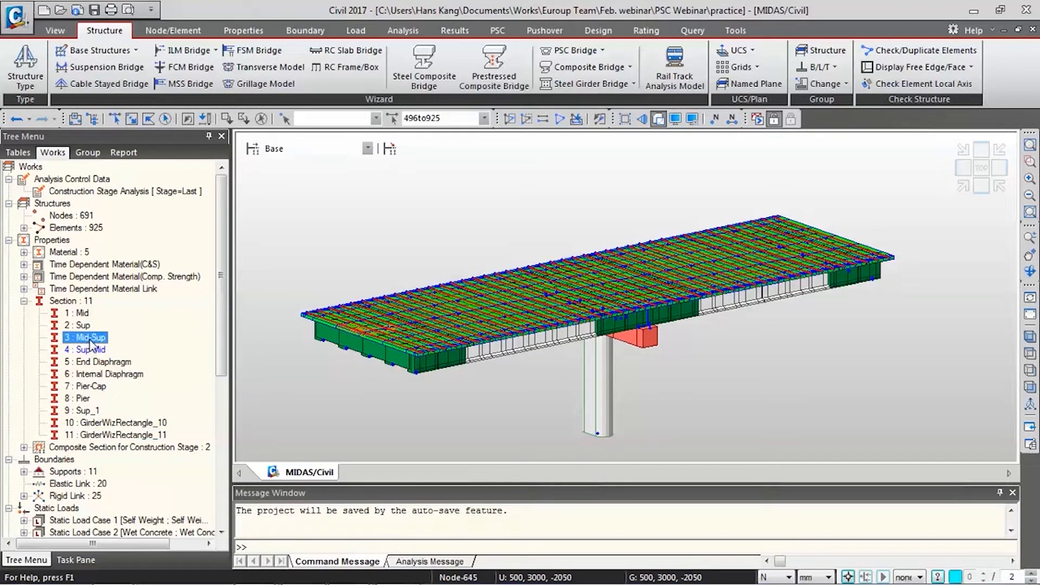
{"action": "left_click", "coordinate": [90, 349]}
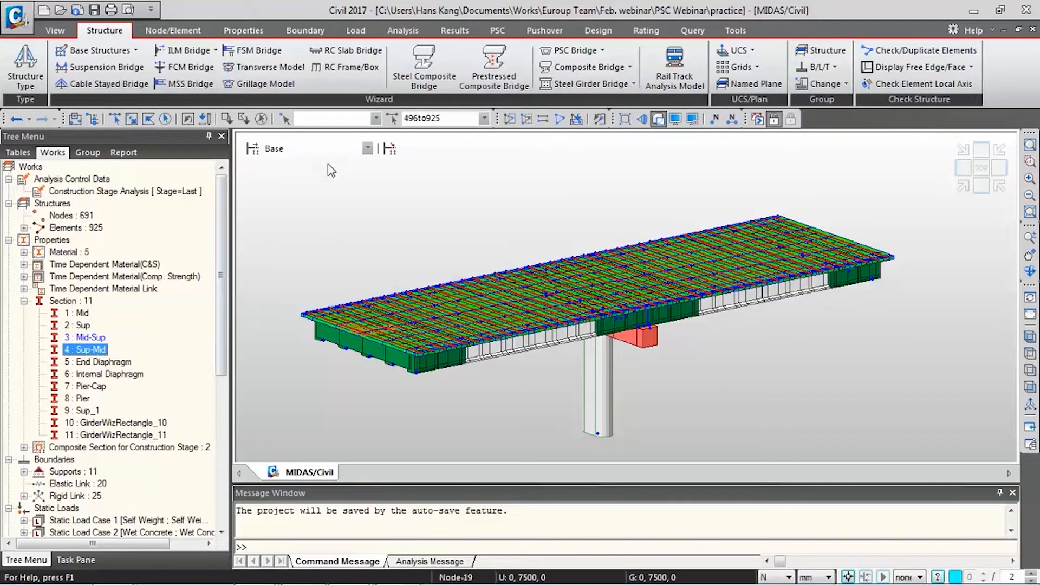
{"action": "left_click", "coordinate": [260, 118]}
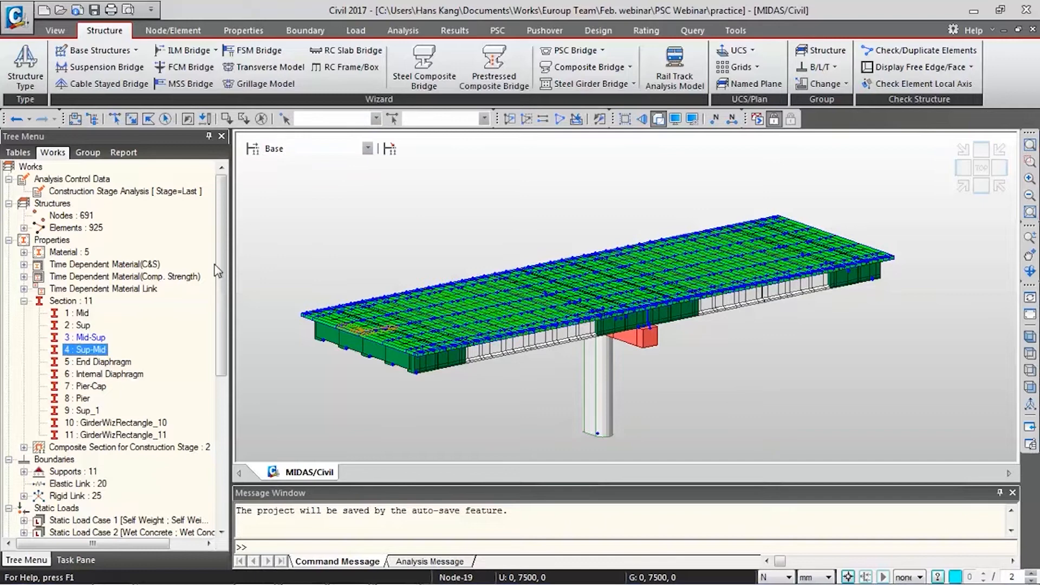
List the tendon profiles, highlight tendon Span1-003 and examine it up close at the Span 1 end of the bridge
{"action": "left_click_drag", "start_coordinate": [219, 323], "coordinate": [220, 405]}
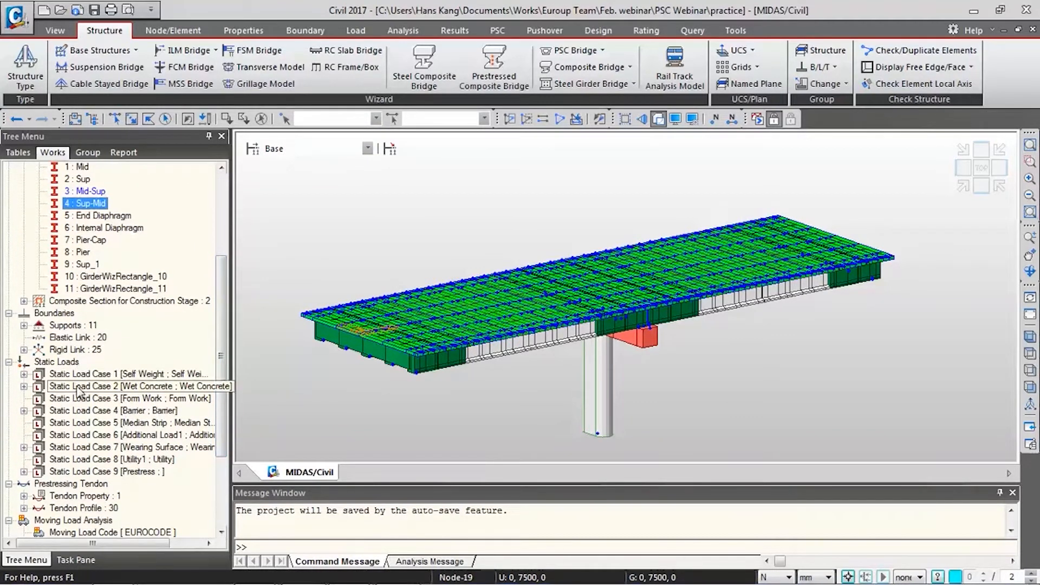
{"action": "double_click", "coordinate": [105, 508]}
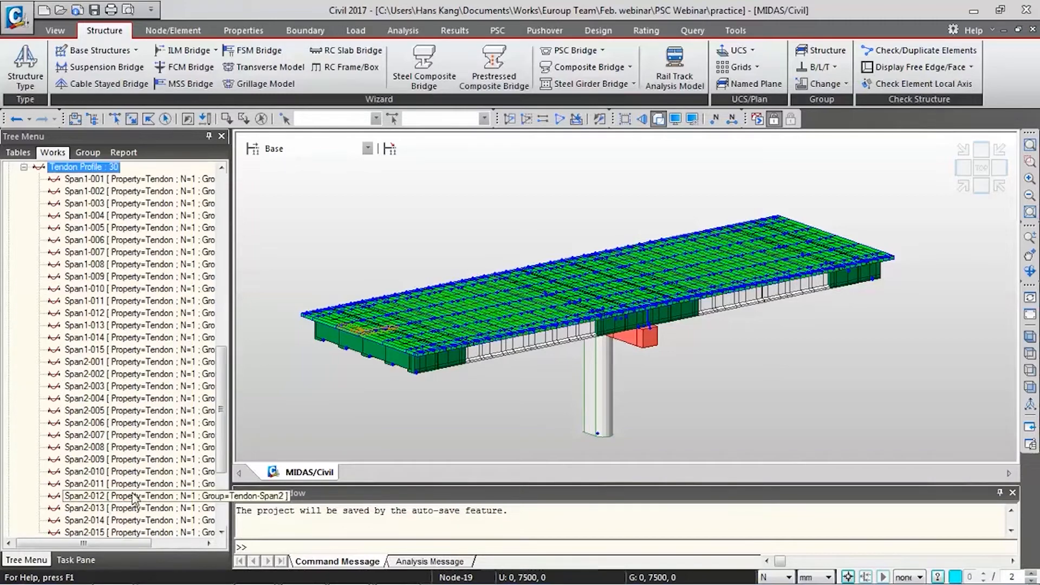
{"action": "left_click", "coordinate": [128, 203]}
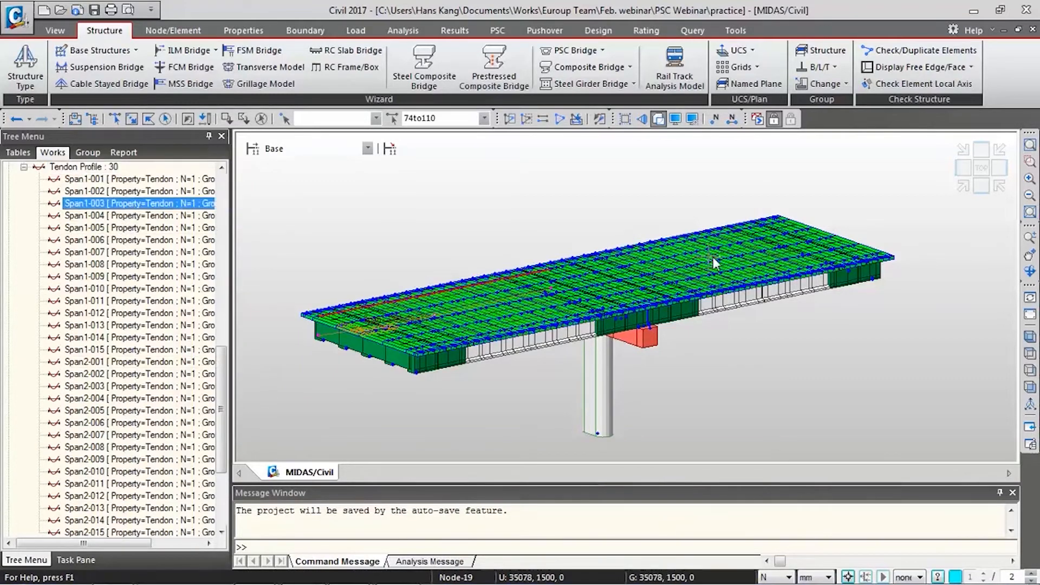
{"action": "middle_click_drag", "start_coordinate": [632, 343], "coordinate": [513, 337], "text": "ctrl"}
{"action": "scroll", "coordinate": [513, 325], "scroll_direction": "up", "scroll_amount": 5}
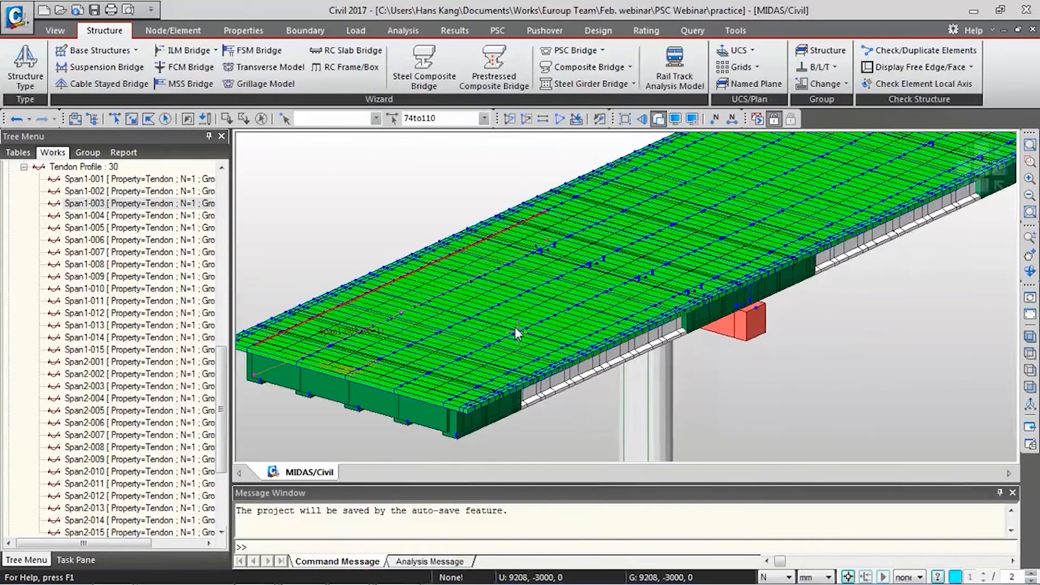
{"action": "middle_click_drag", "start_coordinate": [534, 299], "coordinate": [646, 309]}
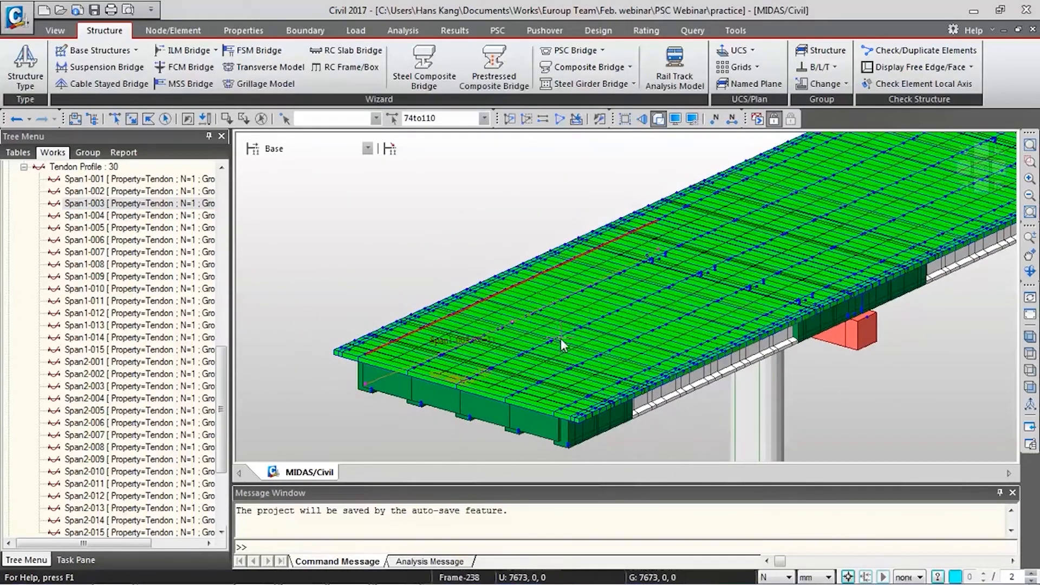
{"action": "middle_click_drag", "start_coordinate": [525, 352], "coordinate": [538, 347], "text": "ctrl"}
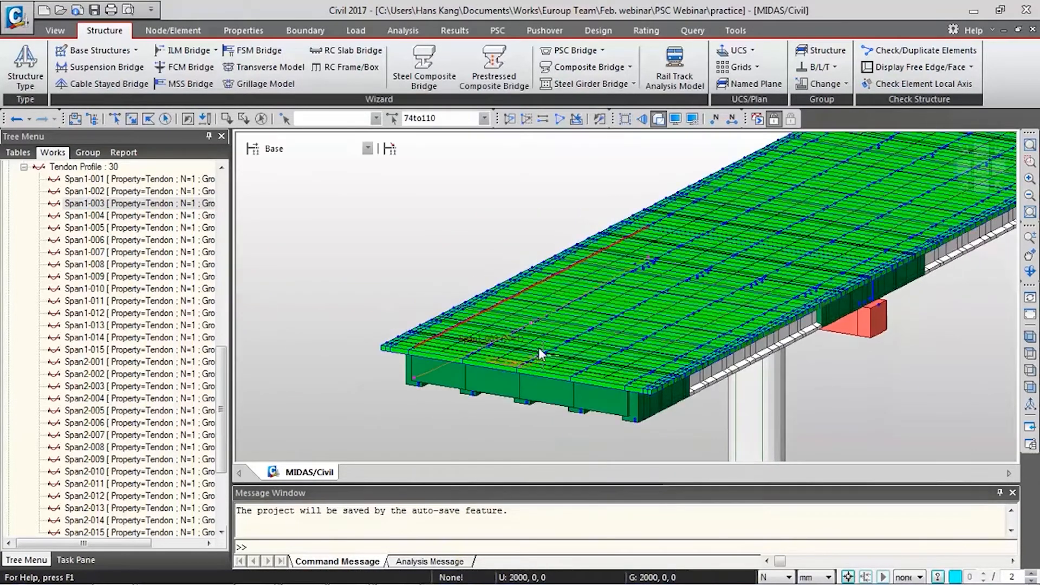
Turn off the rendered section display and examine tendon Span1-003 along its girder in wireframe from a low angle
{"action": "scroll", "coordinate": [566, 317], "scroll_direction": "up", "scroll_amount": 3}
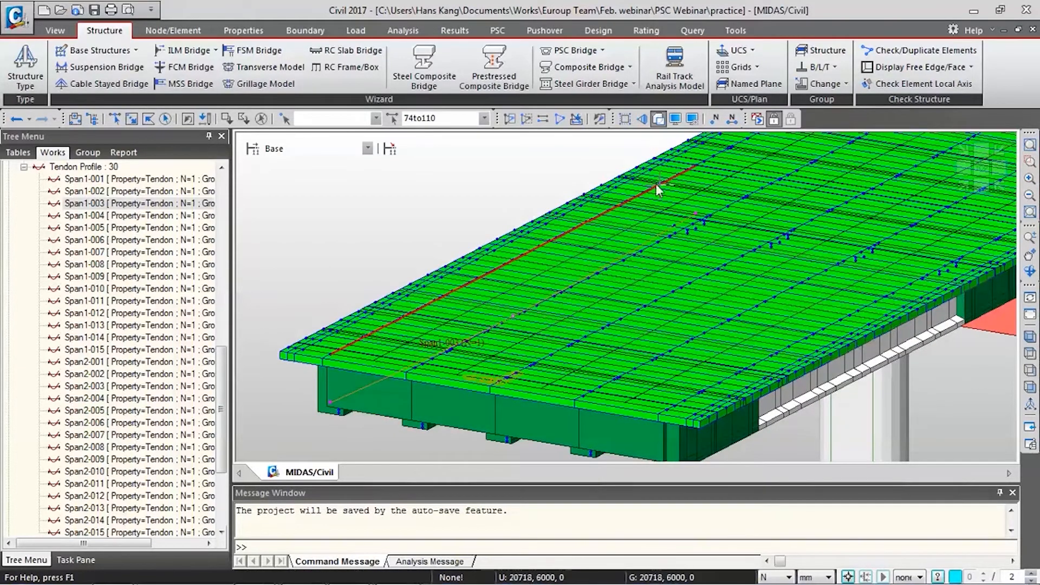
{"action": "left_click", "coordinate": [658, 122]}
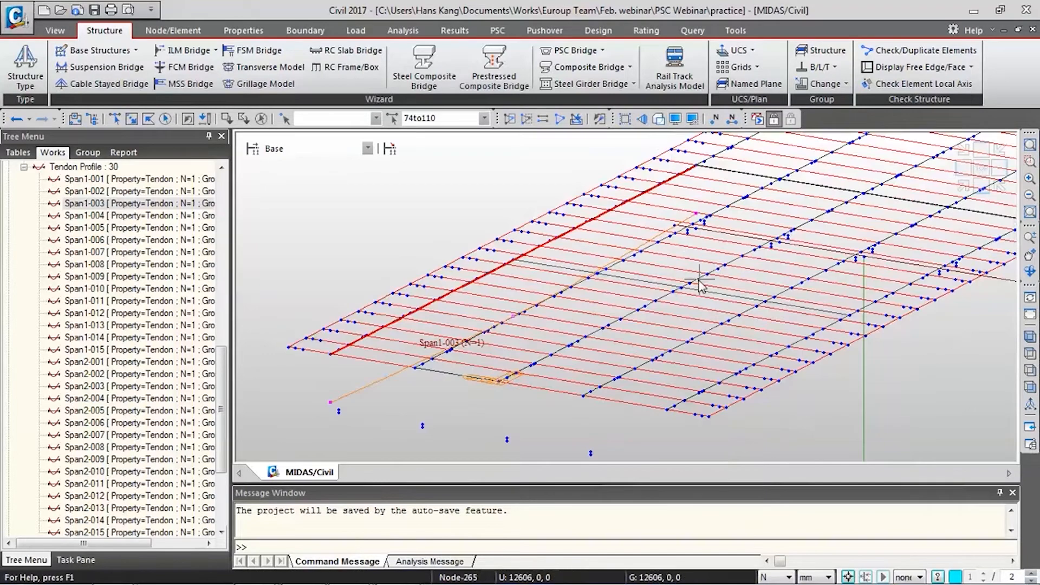
{"action": "mouse_move", "coordinate": [688, 282]}
{"action": "middle_mouse_down", "text": "ctrl"}
{"action": "mouse_move", "coordinate": [678, 239]}
{"action": "mouse_move", "coordinate": [786, 299]}
{"action": "middle_mouse_up", "text": "ctrl"}
{"action": "middle_click_drag", "start_coordinate": [699, 306], "coordinate": [713, 302], "text": "ctrl"}
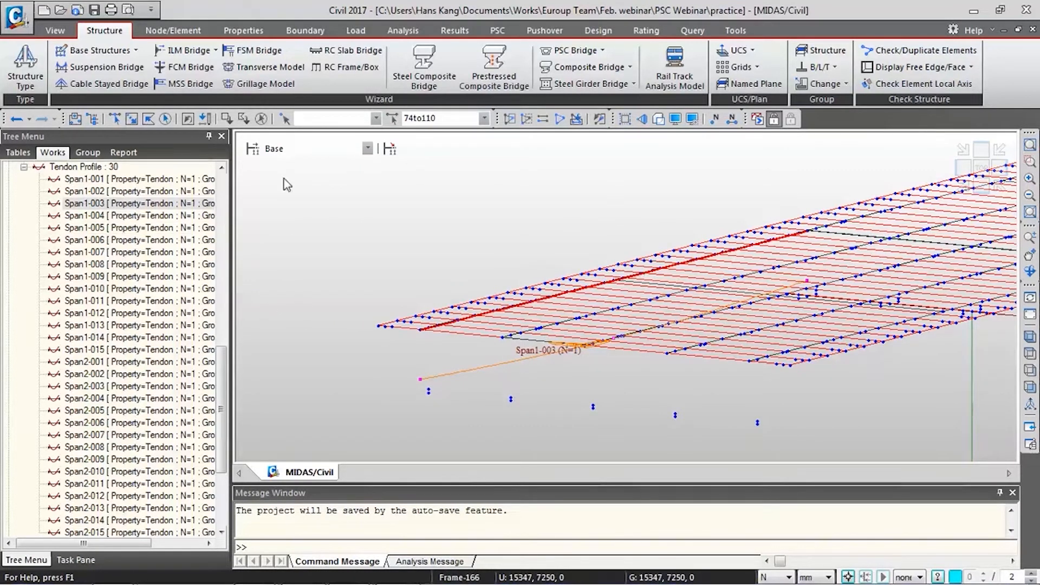
Hide tendon Span1-003, restore the rendered section display and collapse the tendon profile list
{"action": "right_click", "coordinate": [194, 203]}
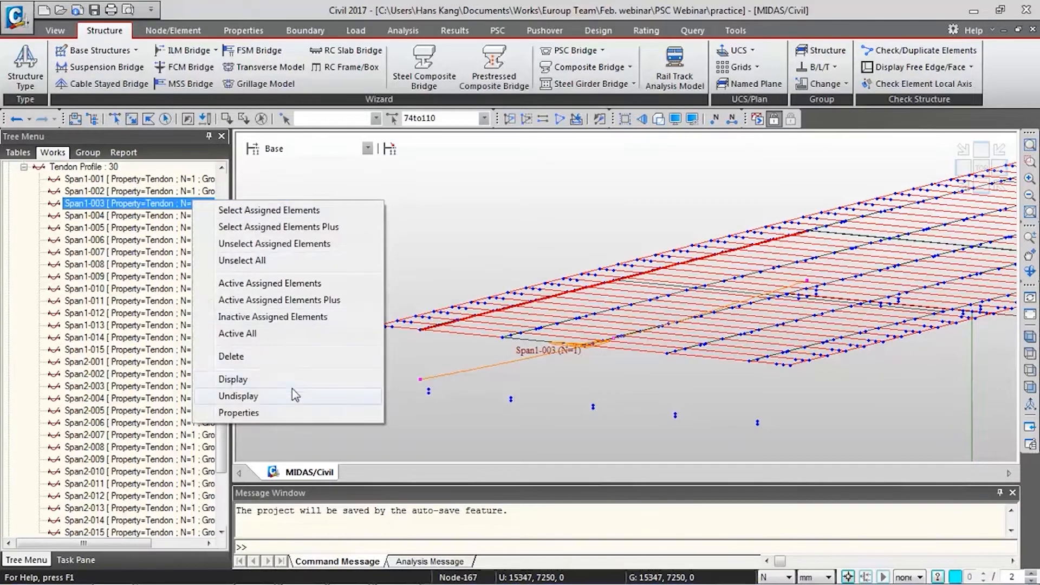
{"action": "left_click", "coordinate": [238, 396]}
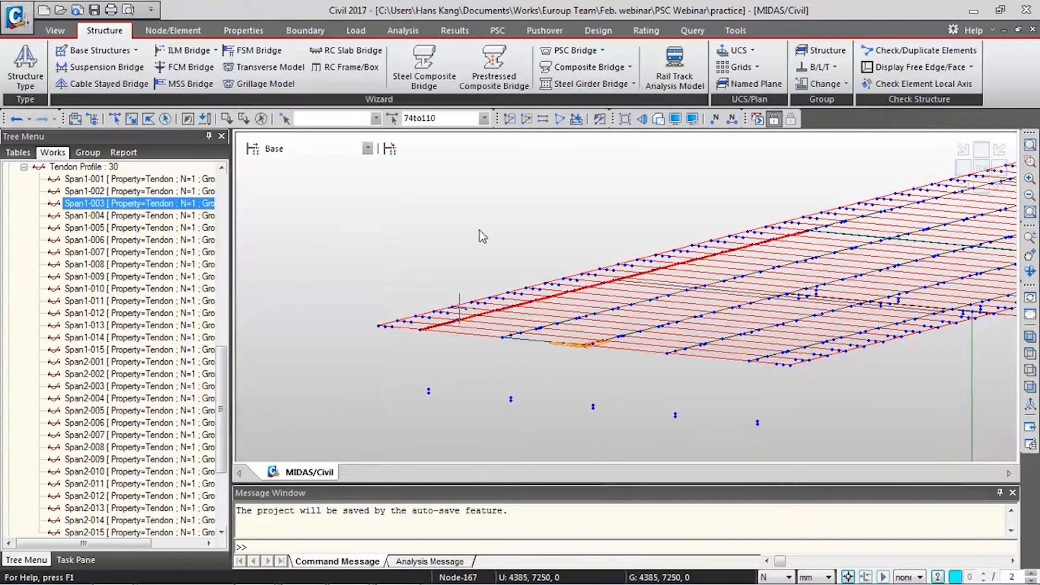
{"action": "left_click", "coordinate": [659, 119]}
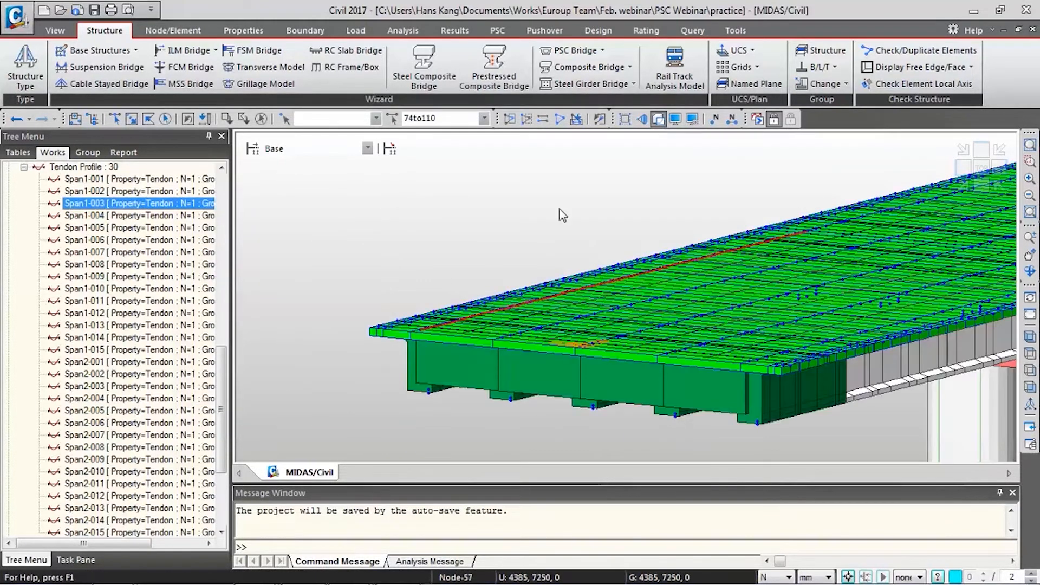
{"action": "left_click", "coordinate": [24, 168]}
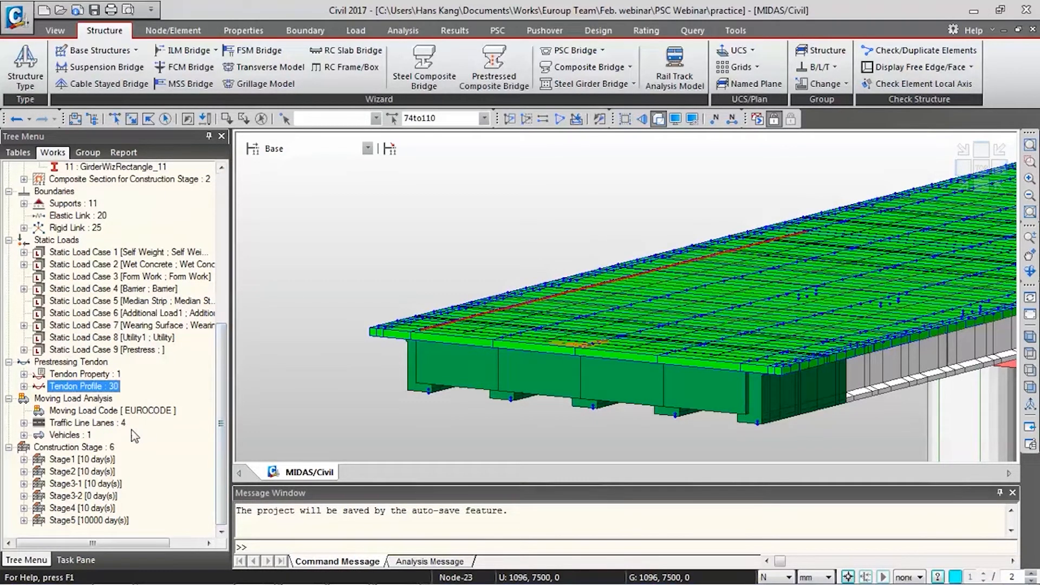
Check the moving load code entry and examine the outer girder of Span 1 from its end to the pier
{"action": "left_click", "coordinate": [131, 413]}
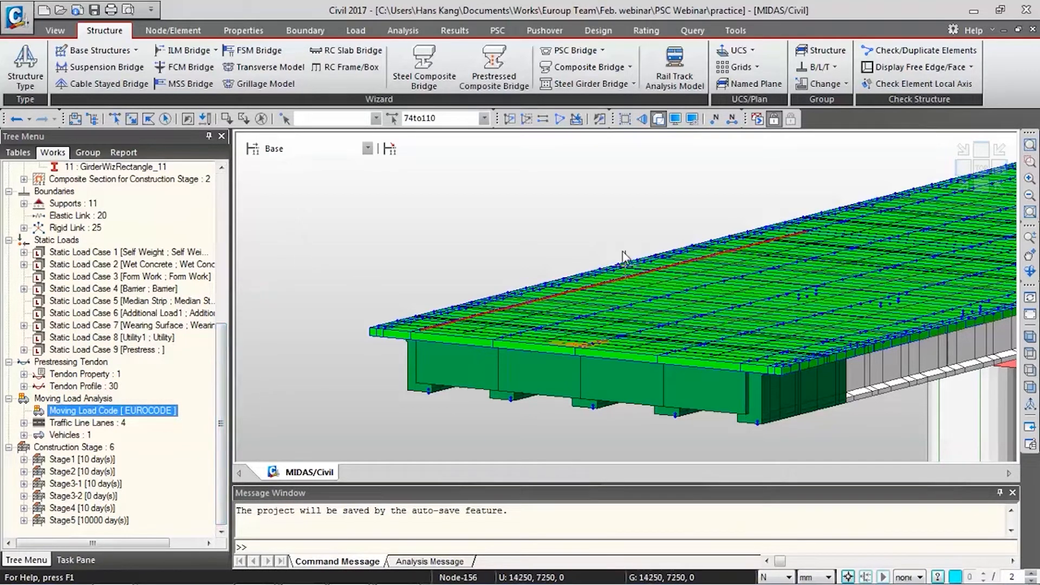
{"action": "left_click", "coordinate": [617, 185]}
{"action": "scroll", "coordinate": [616, 186], "scroll_direction": "down", "scroll_amount": 2}
{"action": "middle_click_drag", "start_coordinate": [765, 216], "coordinate": [562, 271]}
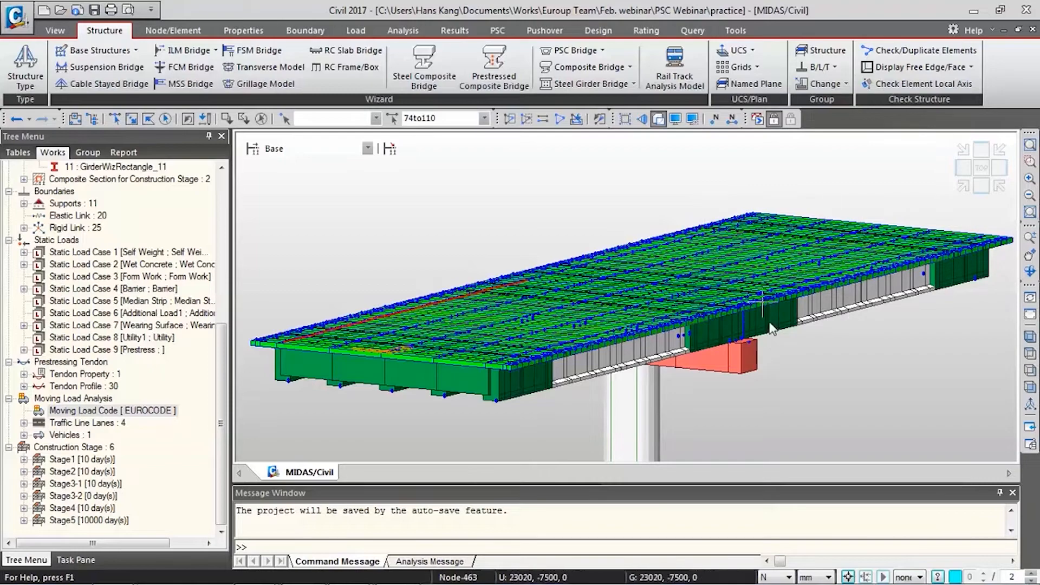
{"action": "scroll", "coordinate": [762, 350], "scroll_direction": "up", "scroll_amount": 4}
{"action": "scroll", "coordinate": [571, 397], "scroll_direction": "up", "scroll_amount": 5}
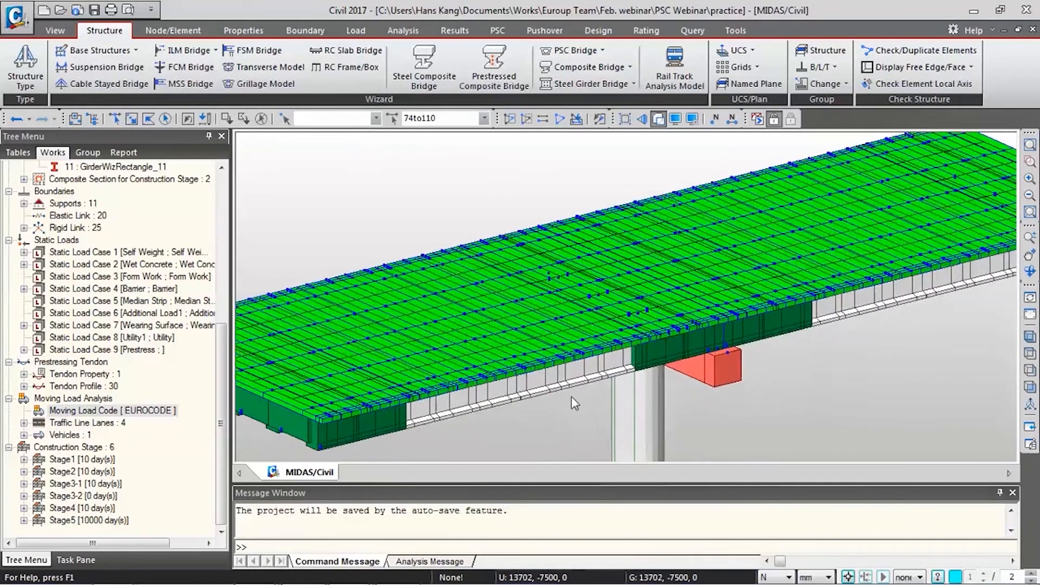
{"action": "middle_click_drag", "start_coordinate": [576, 307], "coordinate": [746, 280]}
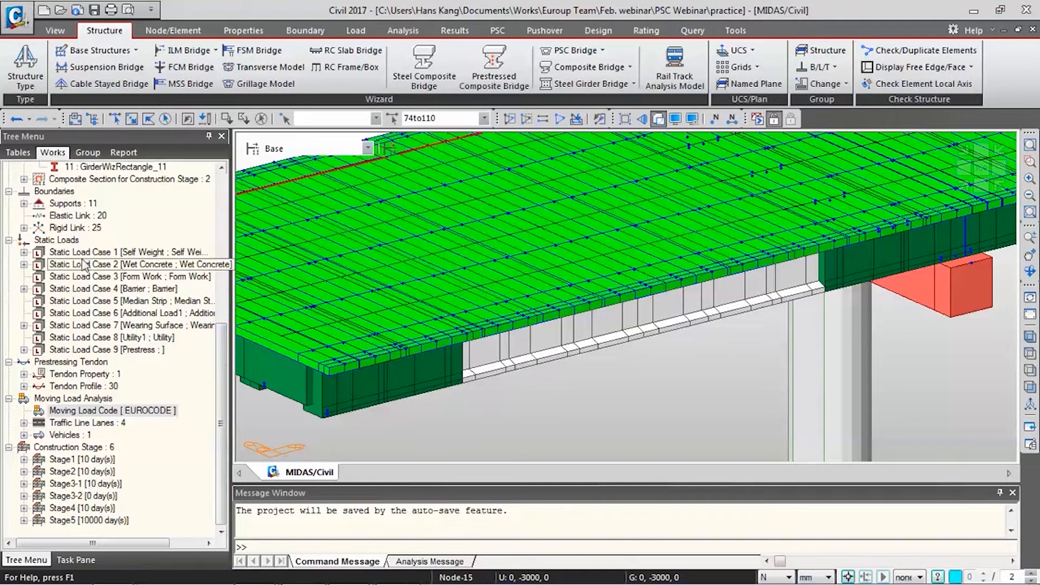
Restrict selection to elements in the x direction, select across the whole bridge in plan and show only the selected elements
{"action": "scroll", "coordinate": [227, 252], "scroll_direction": "up", "scroll_amount": 7}
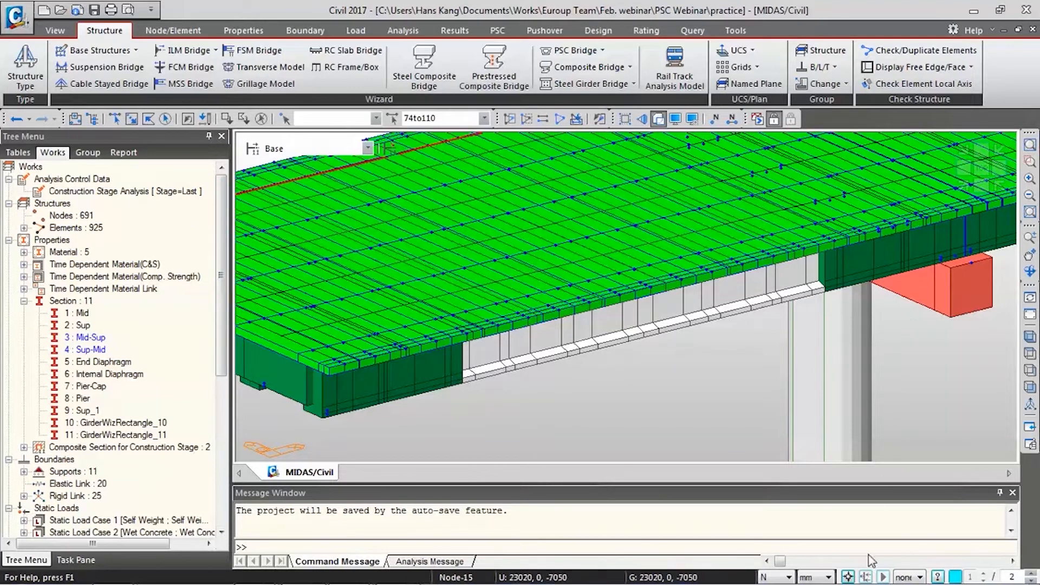
{"action": "left_click", "coordinate": [912, 577]}
{"action": "left_click", "coordinate": [921, 515]}
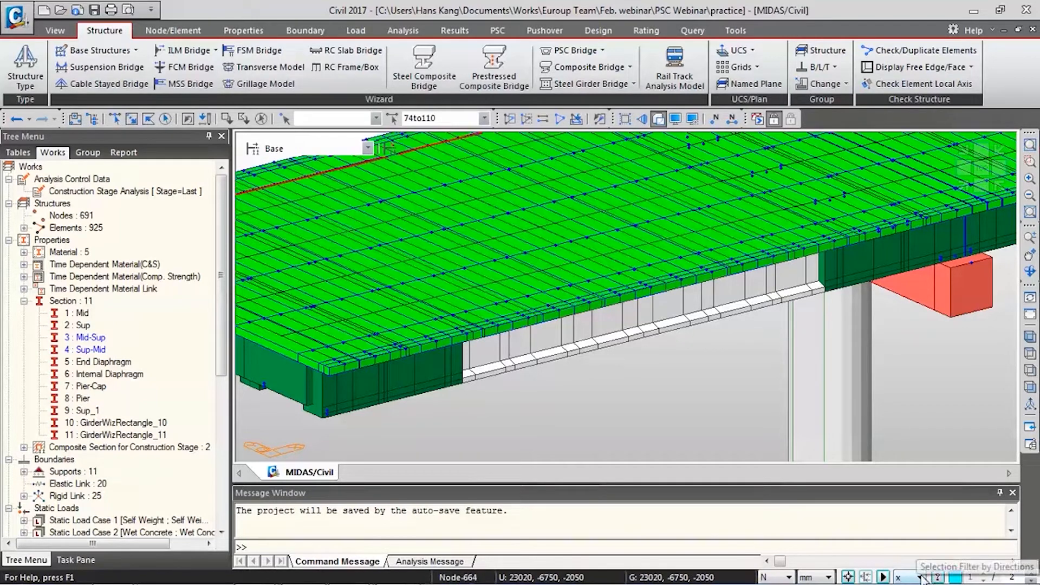
{"action": "left_click", "coordinate": [990, 168]}
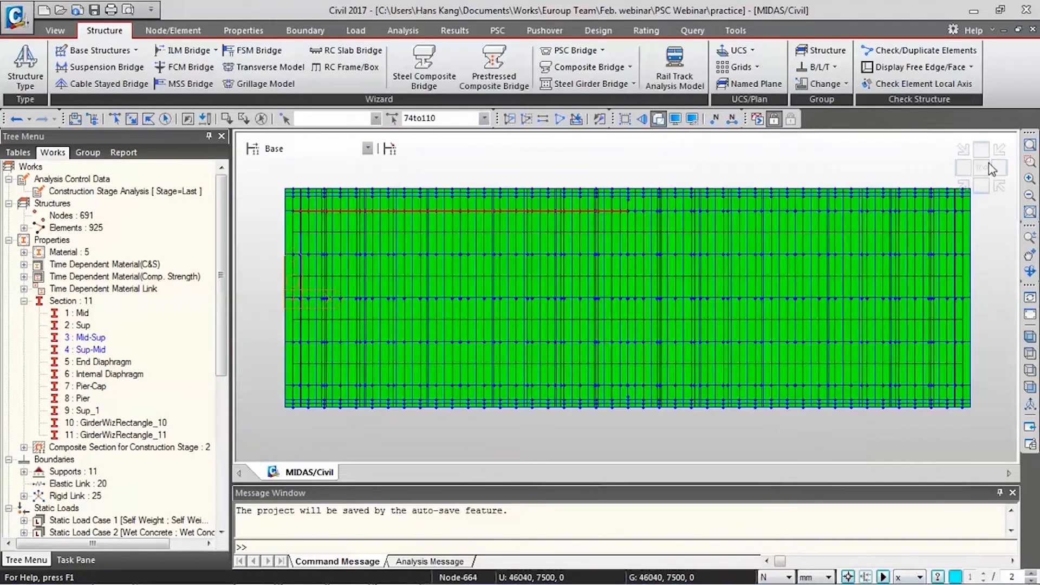
{"action": "left_click", "coordinate": [114, 118]}
{"action": "left_click_drag", "start_coordinate": [257, 177], "coordinate": [987, 430]}
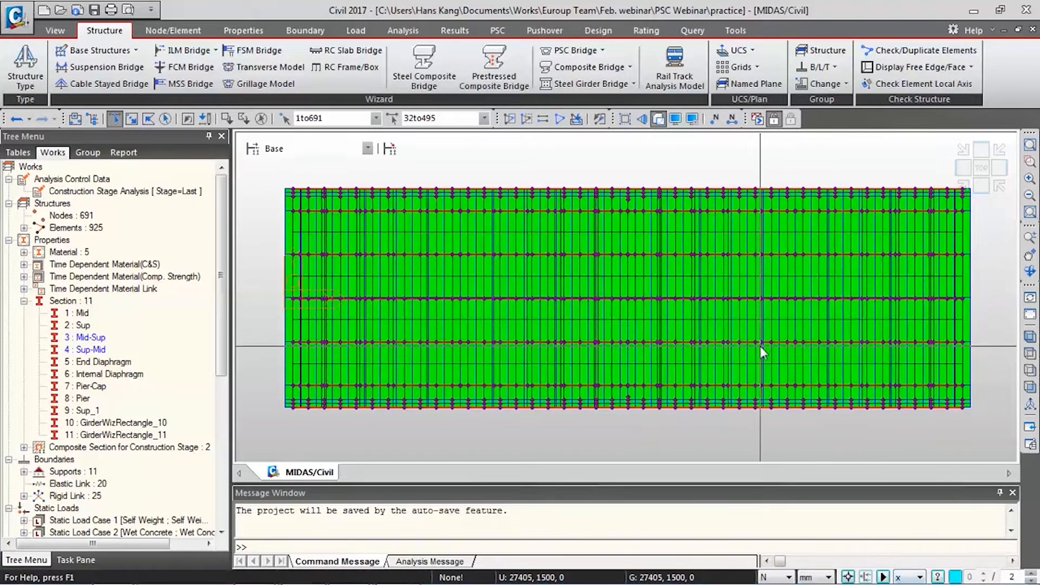
{"action": "left_click", "coordinate": [967, 187]}
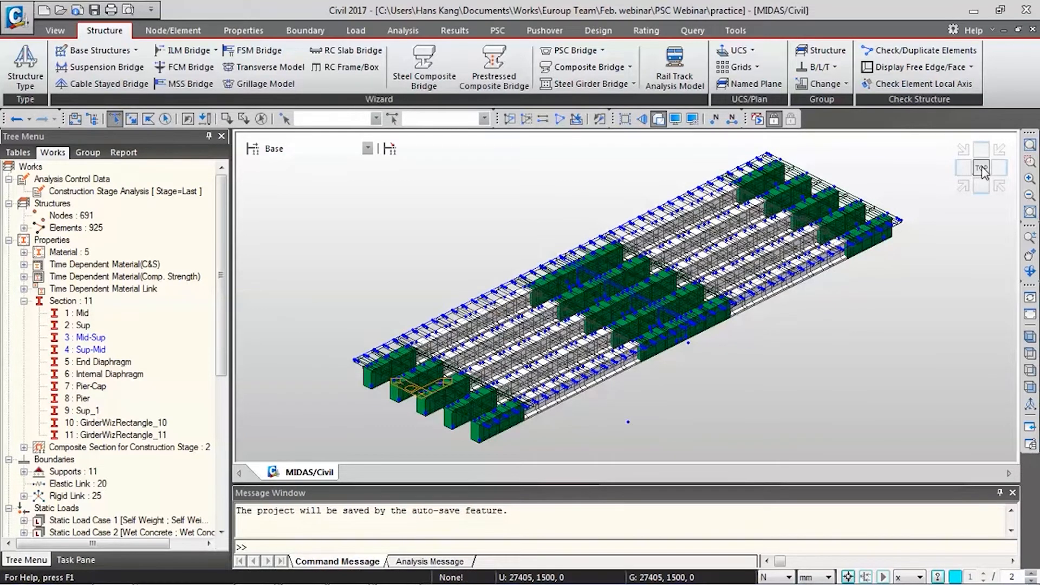
Assign section 4 Sup-Mid to the transition elements of all five girders near the start of both spans
{"action": "left_click", "coordinate": [981, 169]}
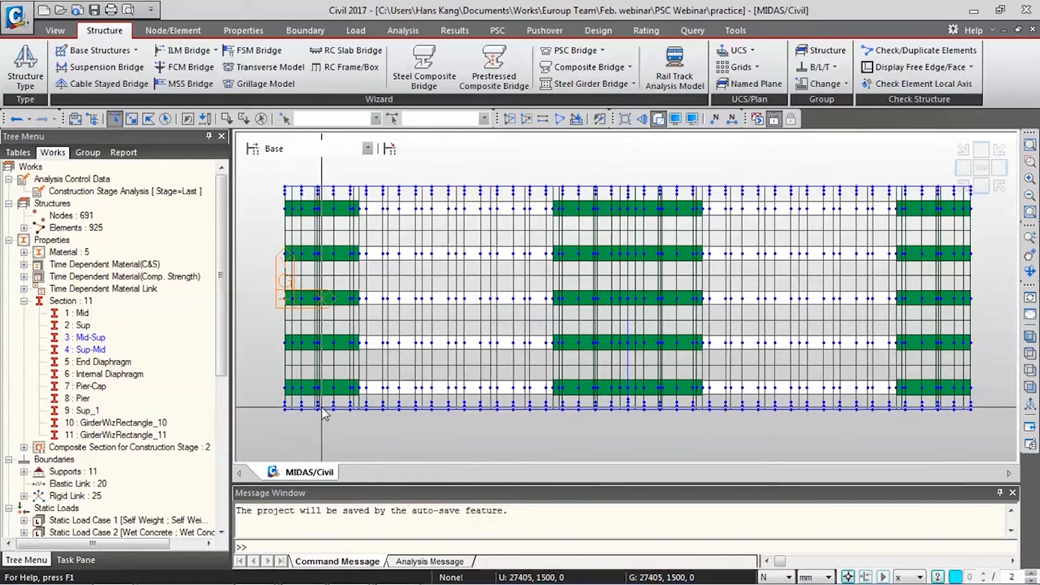
{"action": "left_click_drag", "start_coordinate": [373, 399], "coordinate": [370, 342]}
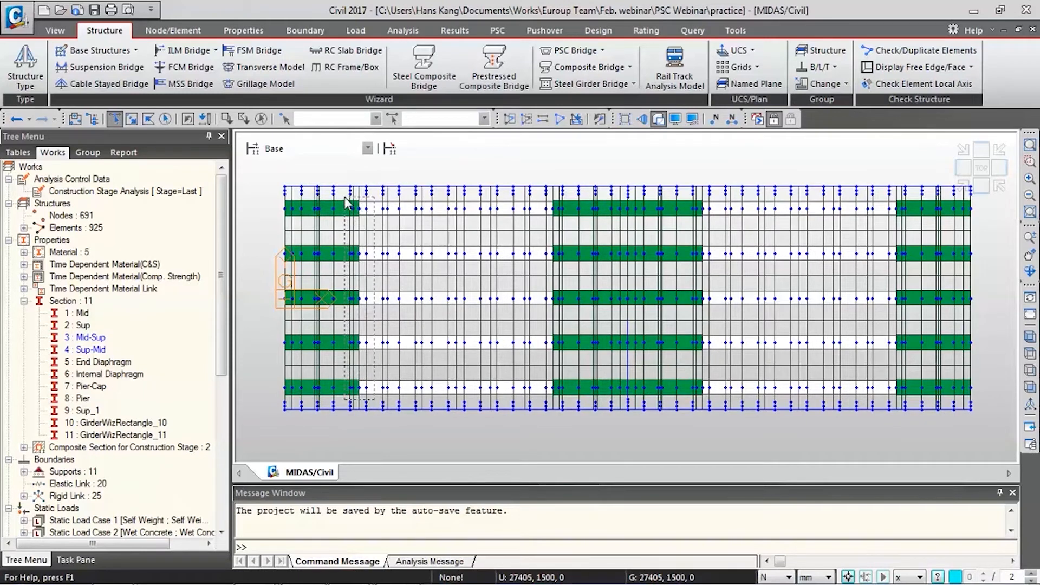
{"action": "left_click_drag", "start_coordinate": [346, 203], "coordinate": [347, 201]}
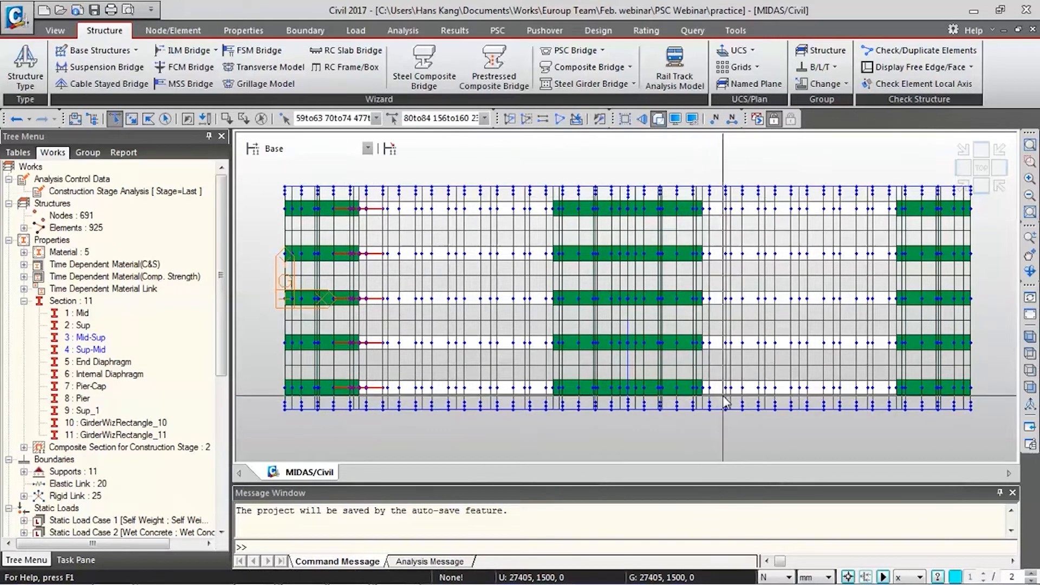
{"action": "left_click_drag", "start_coordinate": [721, 401], "coordinate": [694, 292]}
{"action": "left_click_drag", "start_coordinate": [683, 204], "coordinate": [683, 204]}
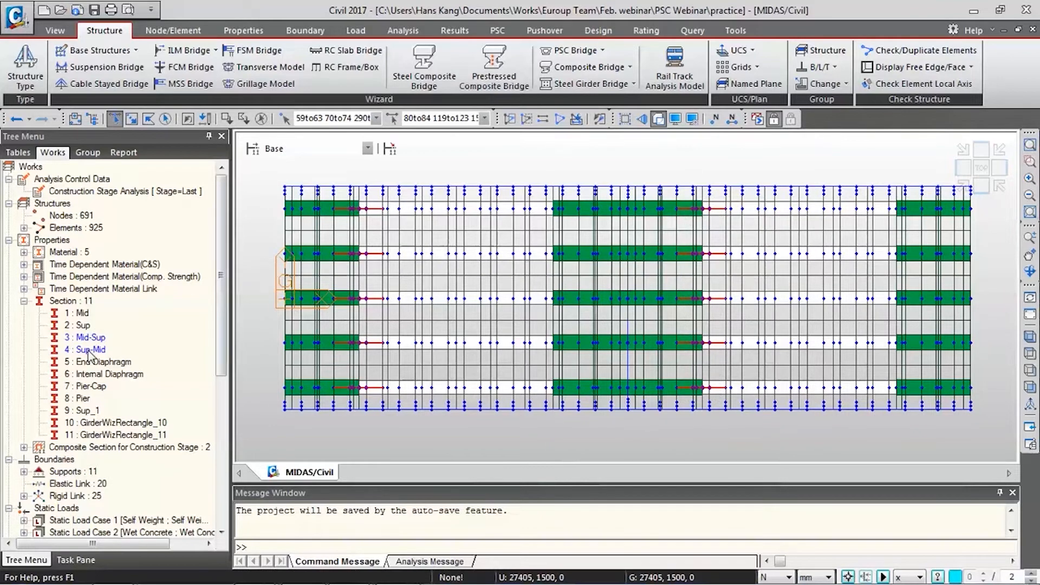
{"action": "left_click_drag", "start_coordinate": [359, 266], "coordinate": [385, 259]}
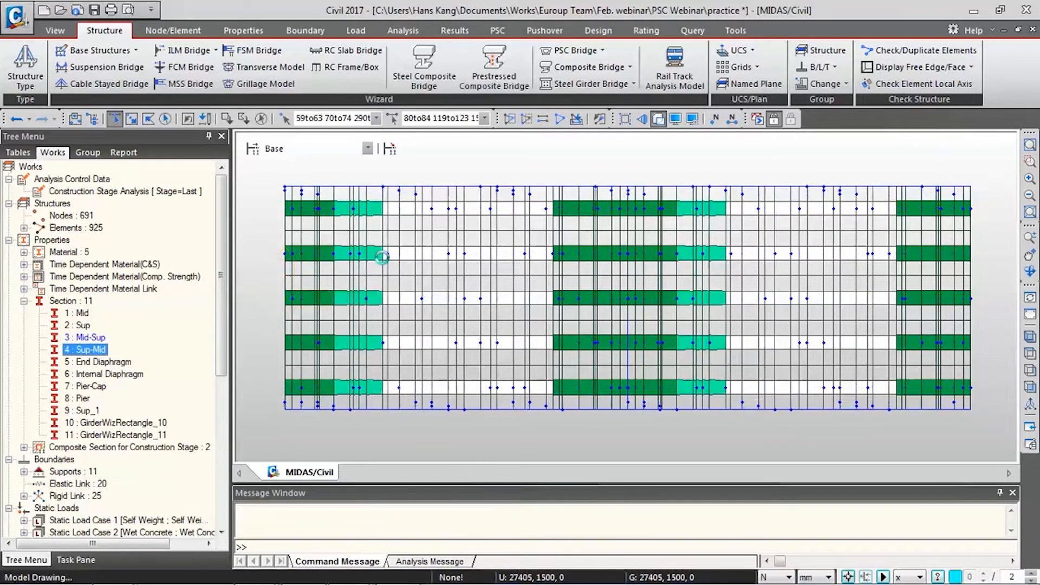
{"action": "middle_click_drag", "start_coordinate": [465, 296], "coordinate": [317, 392], "text": "ctrl"}
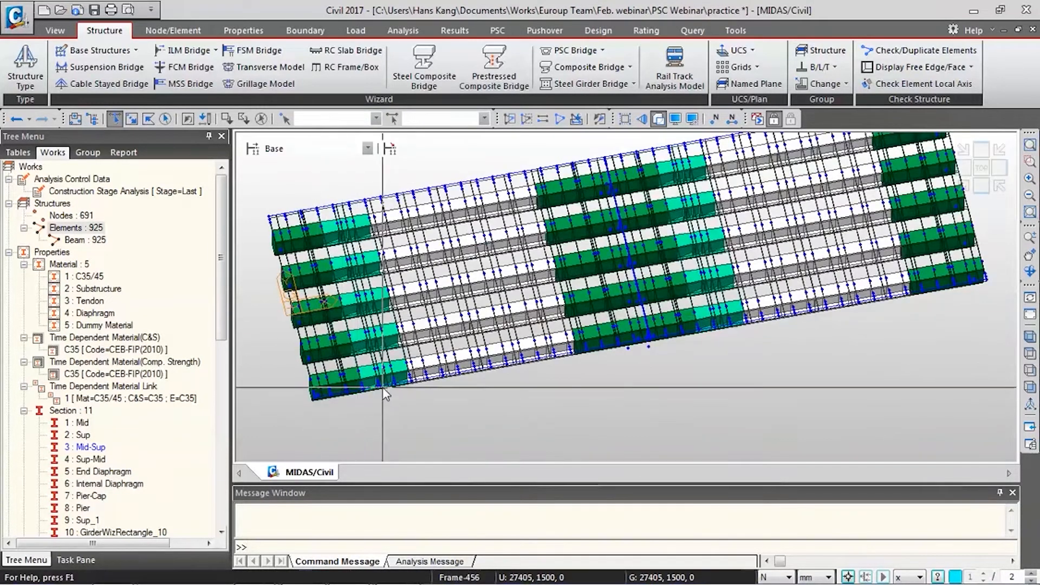
Assign section 3 Mid-Sup to the transition elements of all five girders near the end of both spans
{"action": "left_click", "coordinate": [985, 171]}
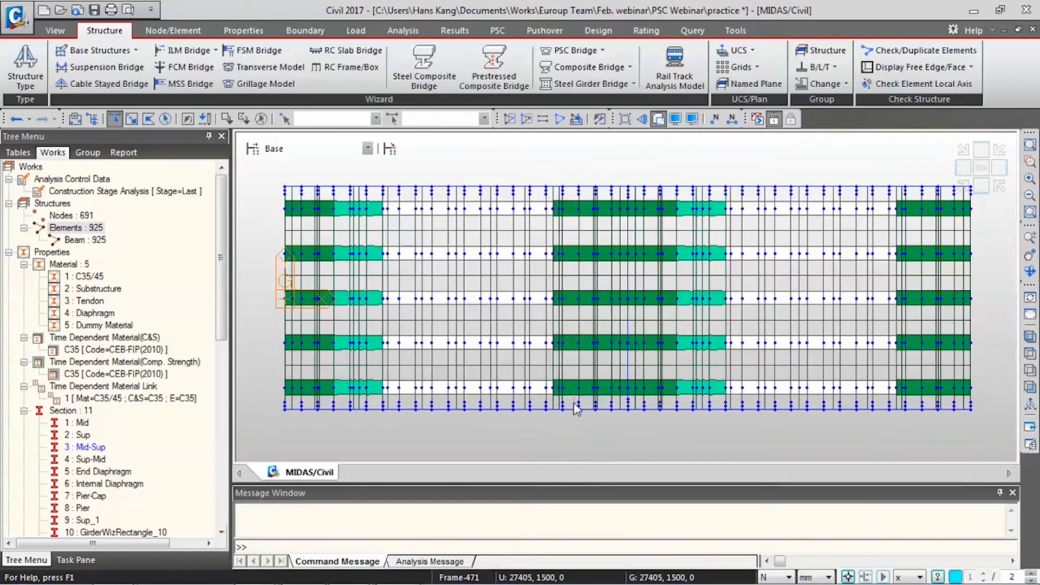
{"action": "left_click_drag", "start_coordinate": [535, 203], "coordinate": [534, 197]}
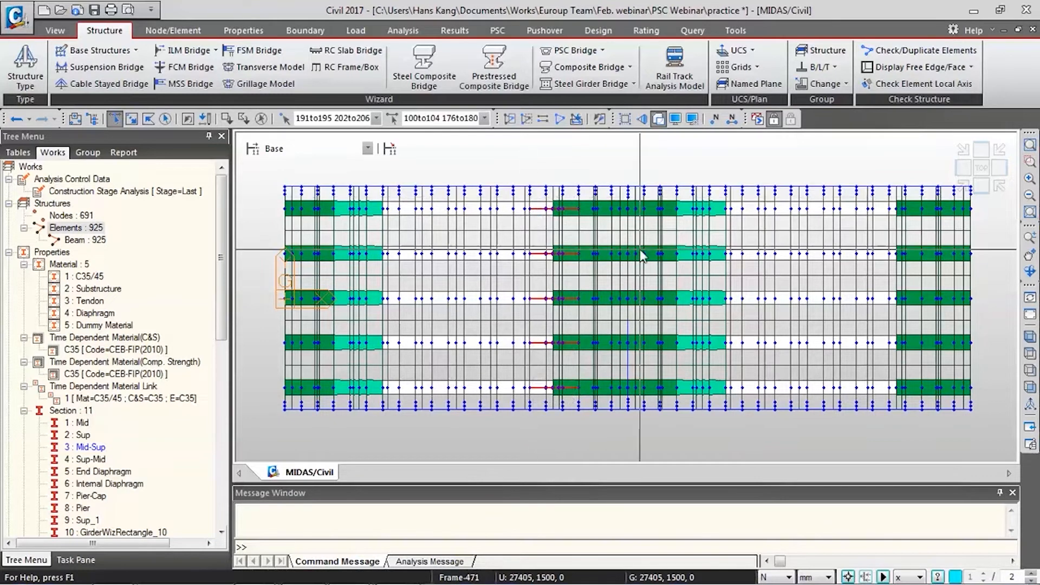
{"action": "left_click_drag", "start_coordinate": [883, 218], "coordinate": [882, 209]}
{"action": "left_click_drag", "start_coordinate": [79, 449], "coordinate": [566, 316]}
Examine the tapered girder elements up close at the Span 1 end and review the Sup-Mid section data without changing it
{"action": "middle_click_drag", "start_coordinate": [864, 357], "coordinate": [889, 299], "text": "ctrl"}
{"action": "scroll", "coordinate": [865, 239], "scroll_direction": "up", "scroll_amount": 5}
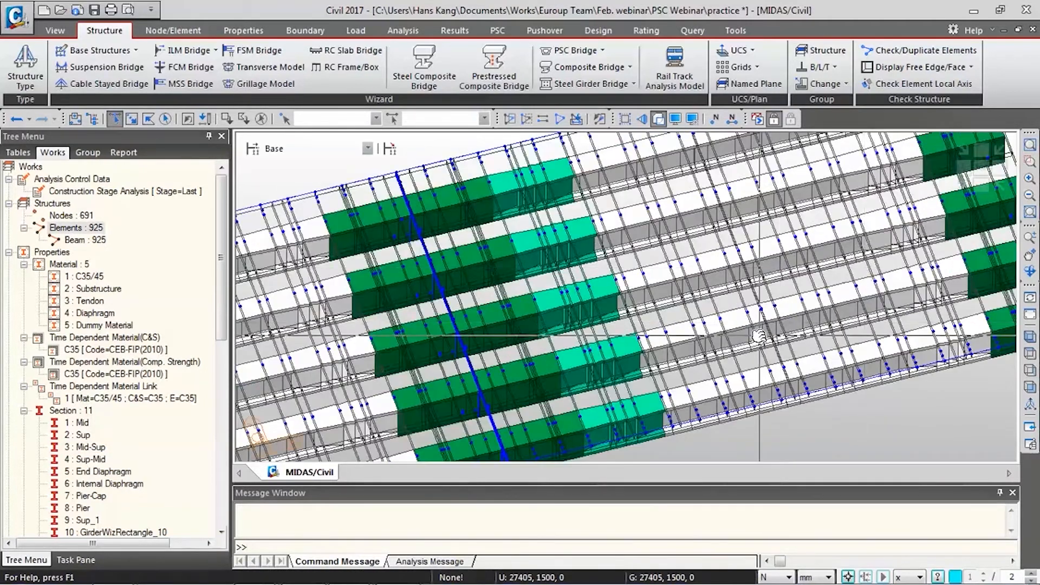
{"action": "middle_click_drag", "start_coordinate": [663, 363], "coordinate": [871, 266]}
{"action": "mouse_move", "coordinate": [644, 395]}
{"action": "middle_mouse_down"}
{"action": "mouse_move", "coordinate": [817, 326]}
{"action": "mouse_move", "coordinate": [874, 331]}
{"action": "mouse_move", "coordinate": [627, 375]}
{"action": "mouse_move", "coordinate": [634, 271]}
{"action": "mouse_move", "coordinate": [625, 363]}
{"action": "mouse_move", "coordinate": [590, 304]}
{"action": "mouse_move", "coordinate": [577, 341]}
{"action": "mouse_move", "coordinate": [686, 417]}
{"action": "mouse_move", "coordinate": [536, 301]}
{"action": "middle_mouse_up"}
{"action": "scroll", "coordinate": [551, 311], "scroll_direction": "up", "scroll_amount": 3}
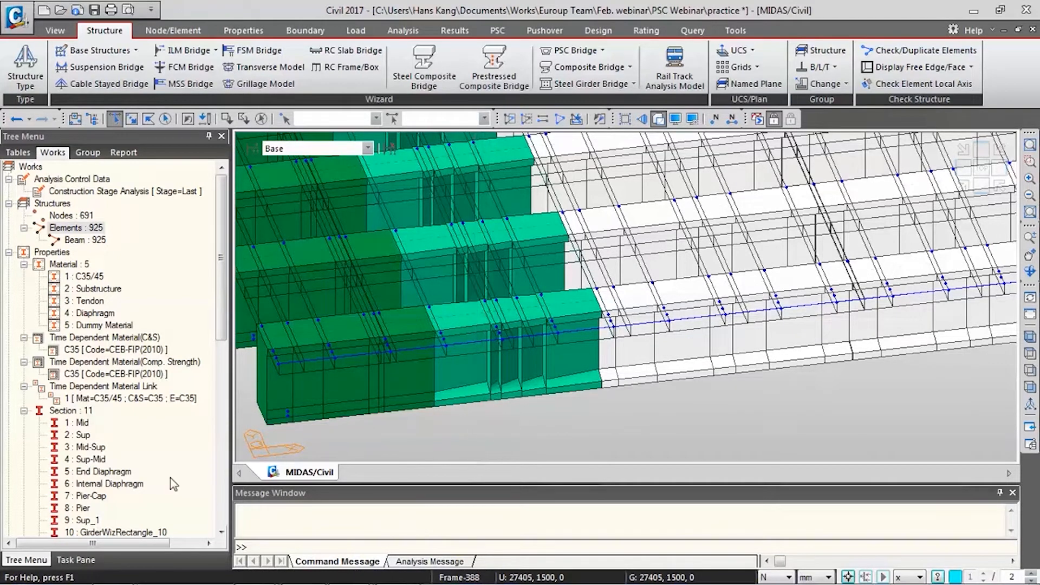
{"action": "right_click", "coordinate": [89, 459]}
{"action": "left_click", "coordinate": [136, 445]}
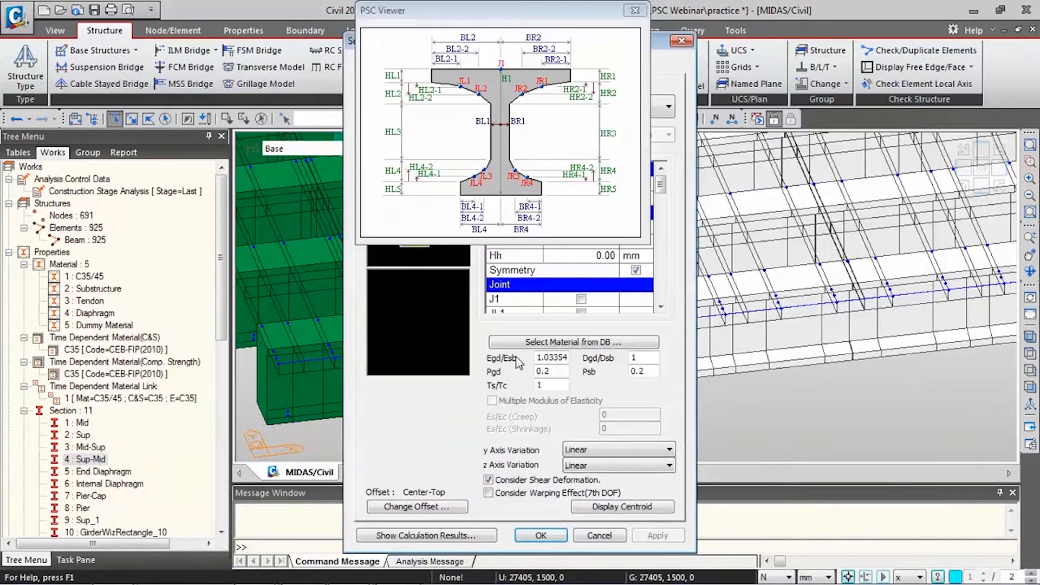
{"action": "left_click_drag", "start_coordinate": [531, 10], "coordinate": [883, 38]}
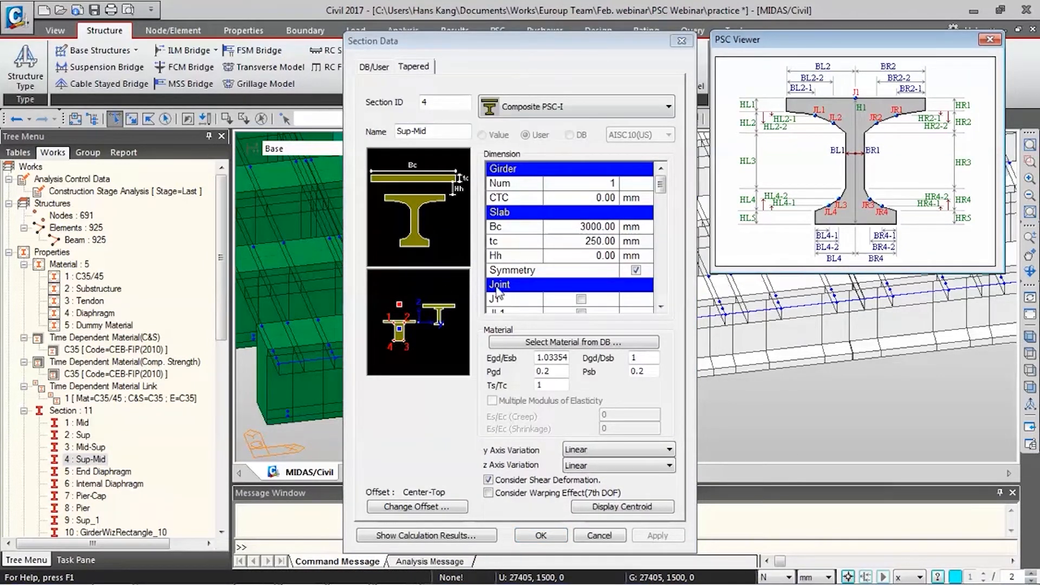
{"action": "left_click", "coordinate": [598, 536]}
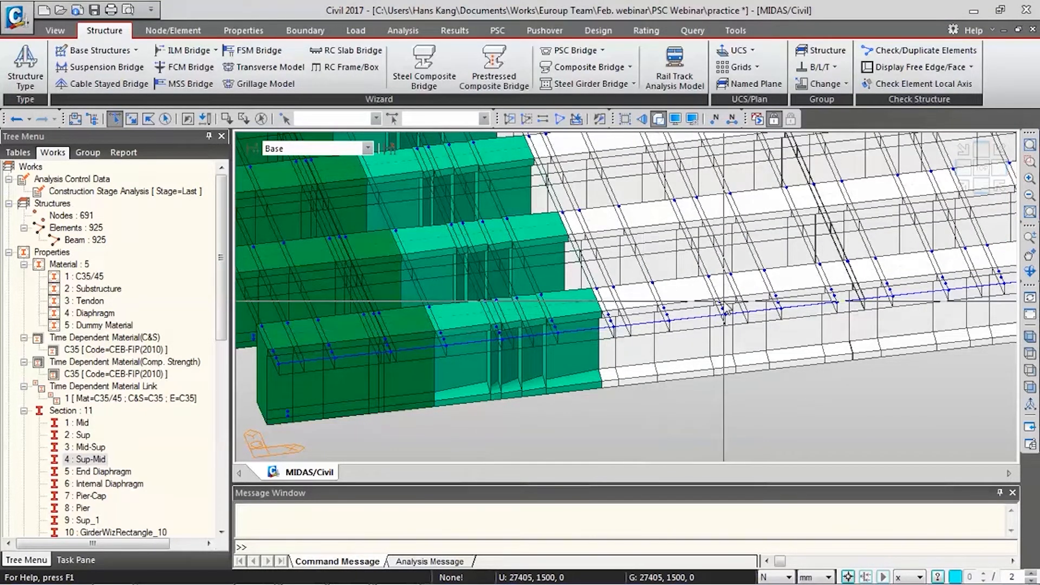
{"action": "middle_click_drag", "start_coordinate": [567, 309], "coordinate": [648, 284], "text": "ctrl"}
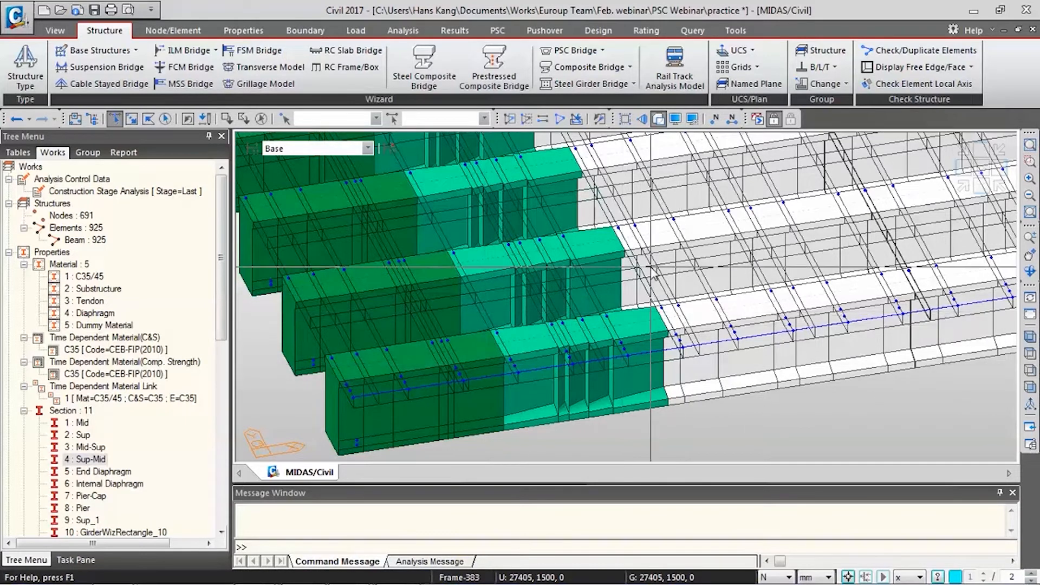
Create tapered section group Tapered01 with linear z- and y-axis variation from the Sup-Mid transition elements of all five girders near the start of Span 1
{"action": "left_click", "coordinate": [240, 32]}
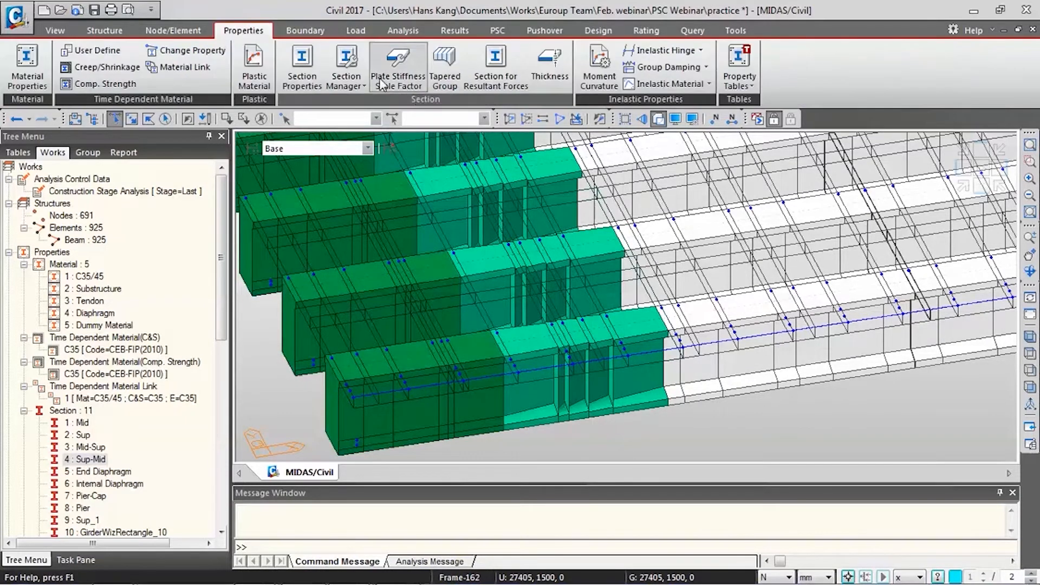
{"action": "left_click", "coordinate": [441, 64]}
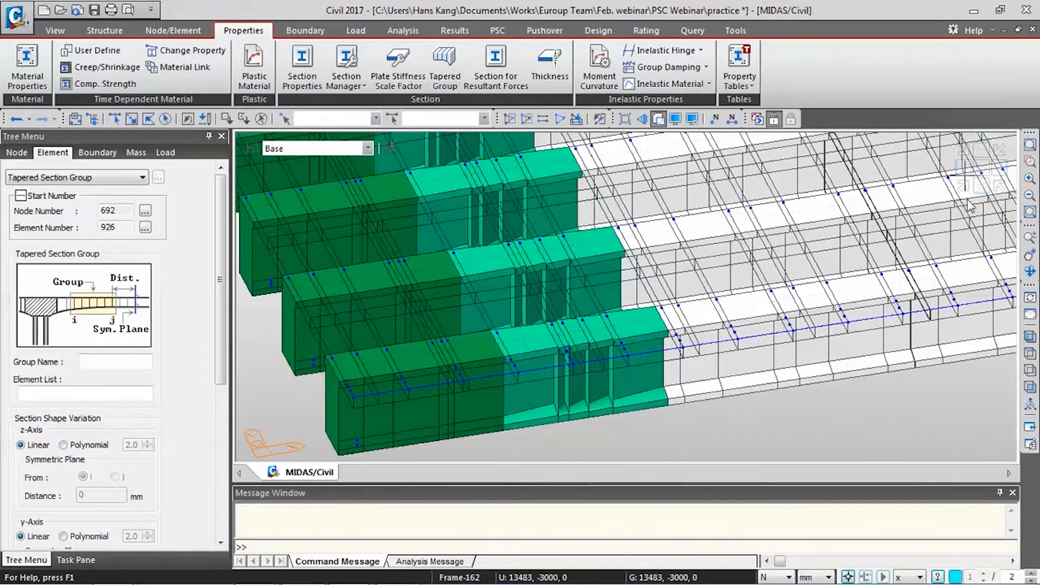
{"action": "left_click", "coordinate": [984, 168]}
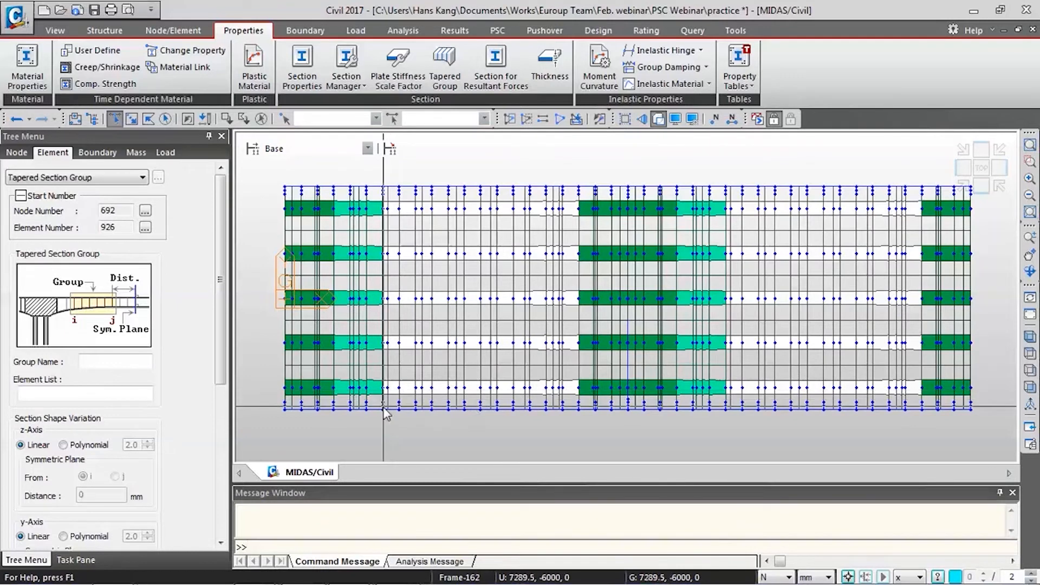
{"action": "left_click_drag", "start_coordinate": [344, 200], "coordinate": [343, 198]}
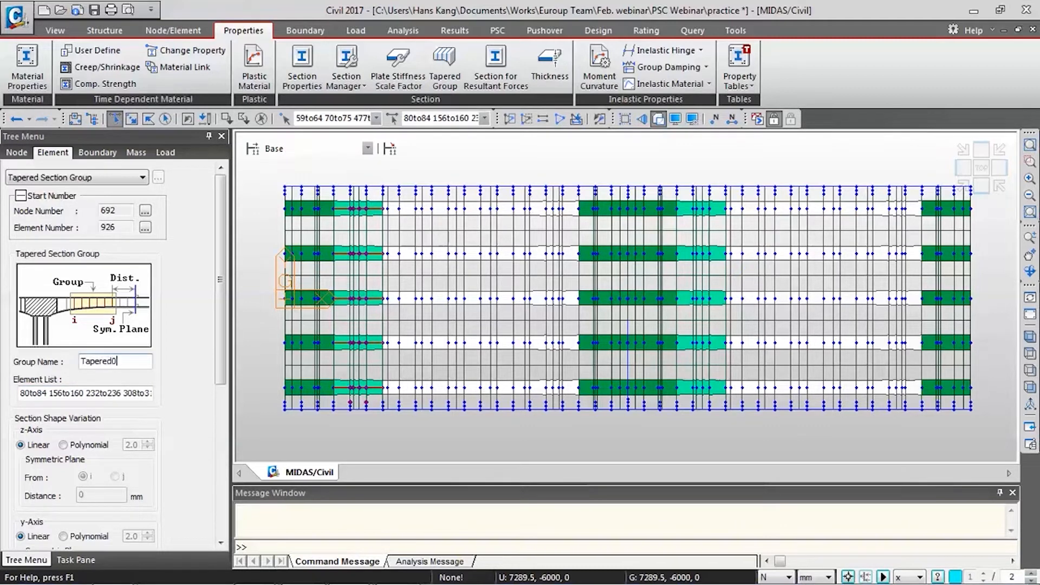
{"action": "scroll", "coordinate": [214, 387], "scroll_direction": "down", "scroll_amount": 5}
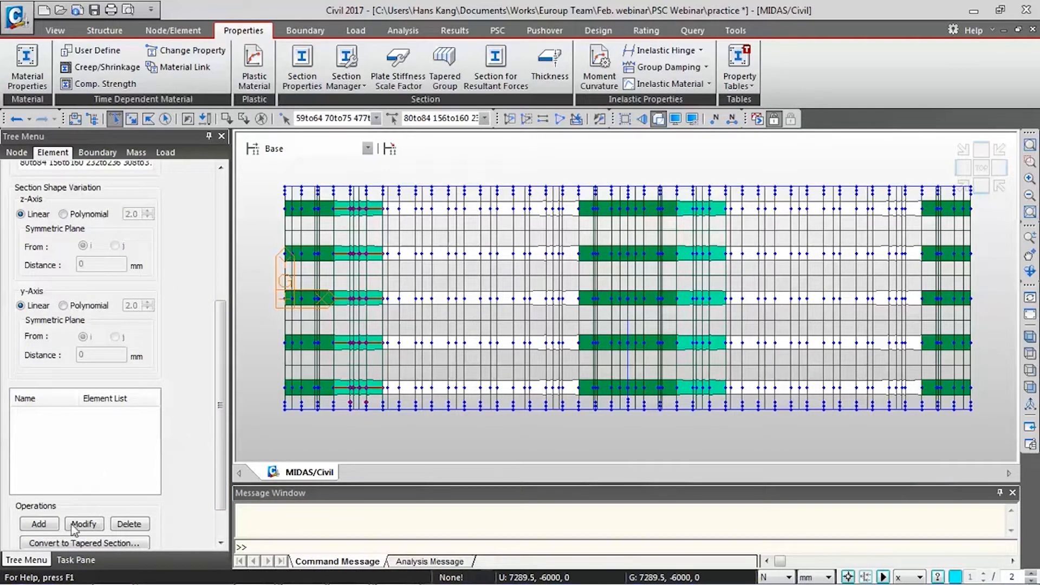
{"action": "middle_click_drag", "start_coordinate": [434, 421], "coordinate": [482, 338], "text": "ctrl"}
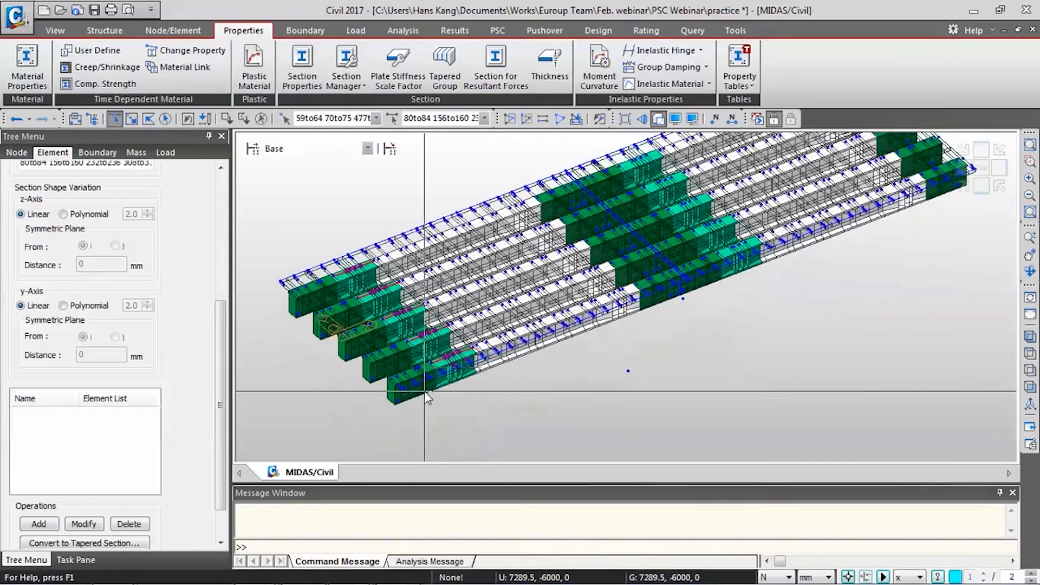
{"action": "scroll", "coordinate": [439, 394], "scroll_direction": "up", "scroll_amount": 4}
{"action": "scroll", "coordinate": [442, 342], "scroll_direction": "up", "scroll_amount": 3}
{"action": "middle_click_drag", "start_coordinate": [474, 247], "coordinate": [738, 268]}
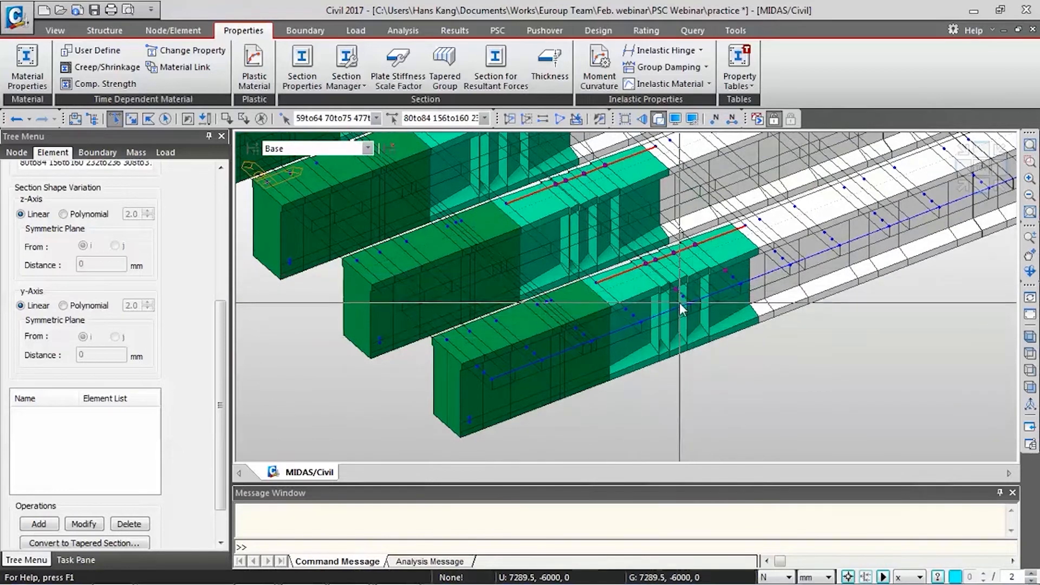
{"action": "left_click", "coordinate": [30, 526]}
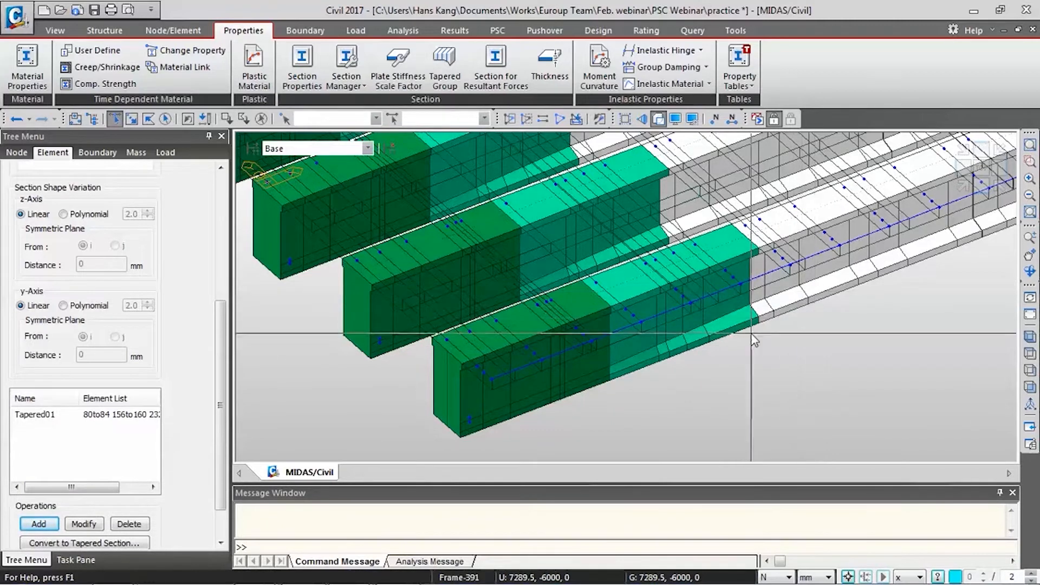
{"action": "middle_click_drag", "start_coordinate": [825, 251], "coordinate": [807, 267], "text": "ctrl"}
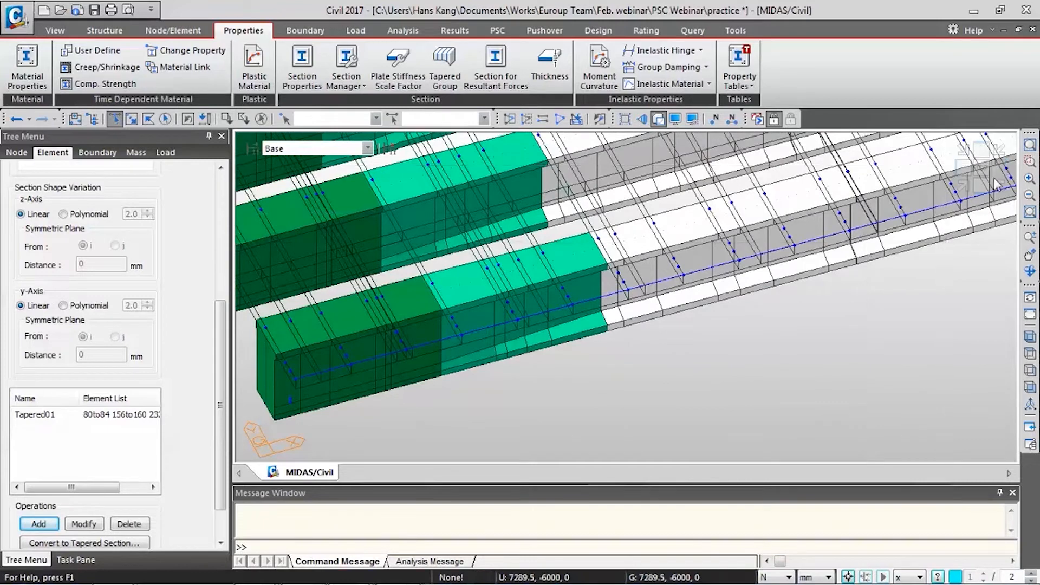
Create linear tapered section group Tapered02 from the Mid-Sup transition elements of all five girders near both span ends, and close the group settings
{"action": "left_click", "coordinate": [983, 168]}
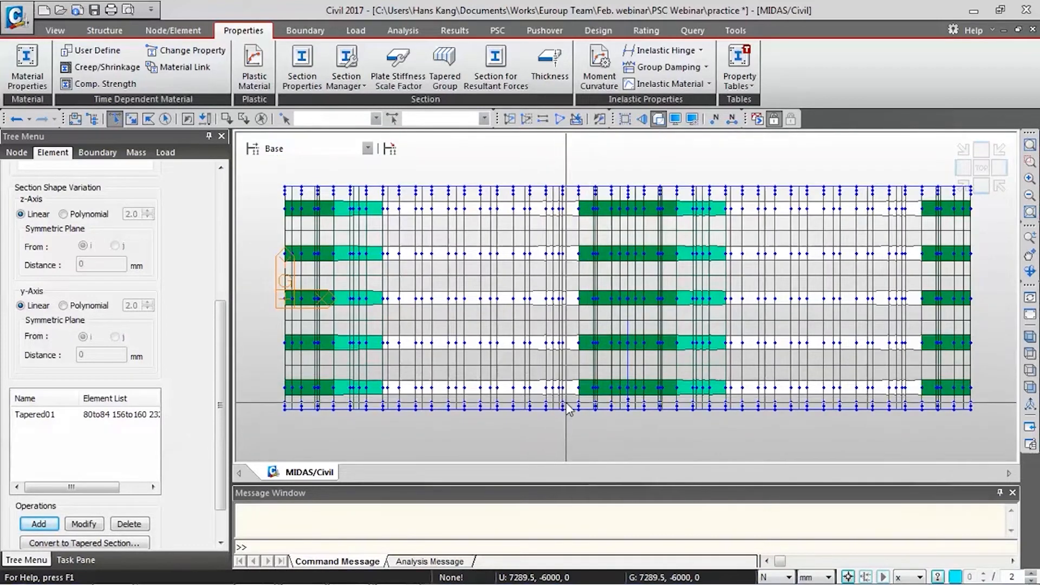
{"action": "left_click_drag", "start_coordinate": [539, 206], "coordinate": [536, 204]}
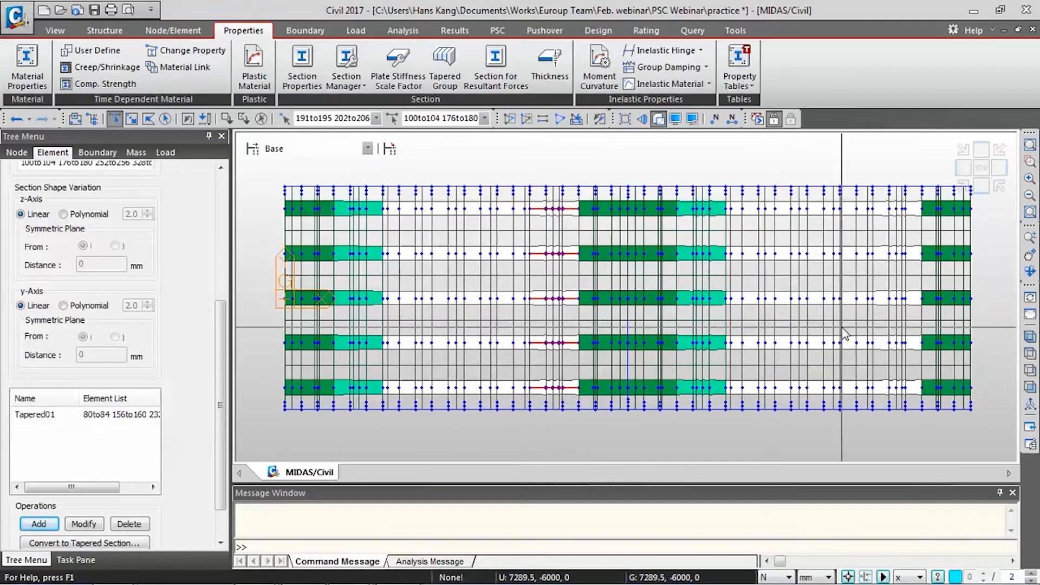
{"action": "left_click_drag", "start_coordinate": [906, 399], "coordinate": [851, 308]}
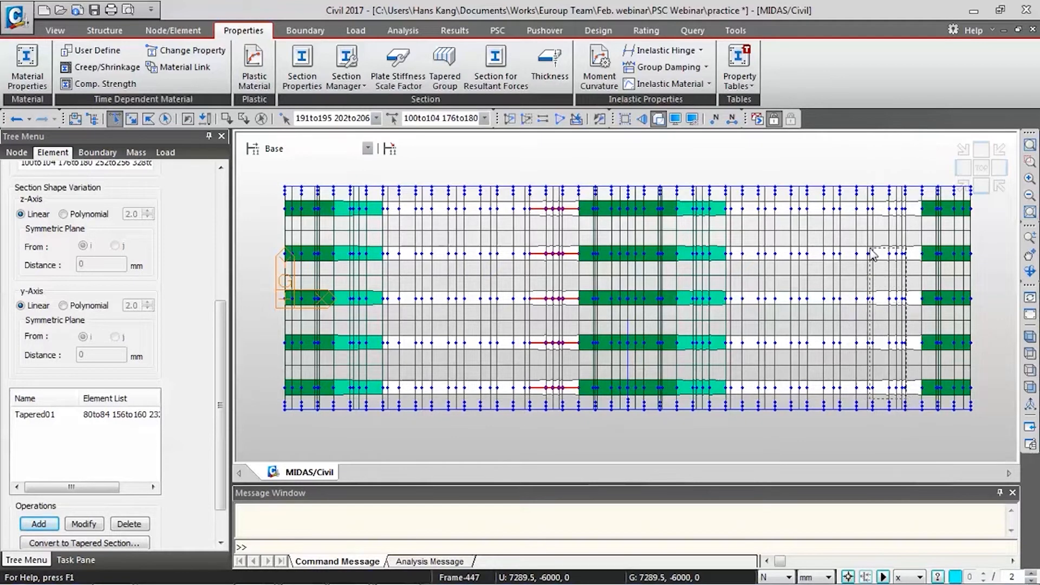
{"action": "left_click_drag", "start_coordinate": [884, 195], "coordinate": [884, 194]}
{"action": "scroll", "coordinate": [138, 301], "scroll_direction": "up", "scroll_amount": 5}
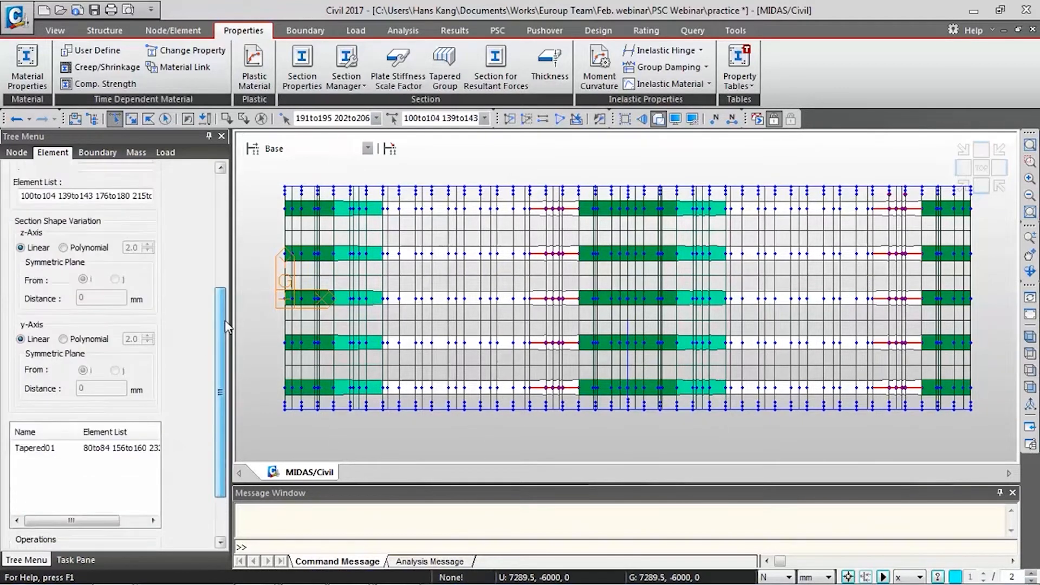
{"action": "left_click", "coordinate": [137, 279]}
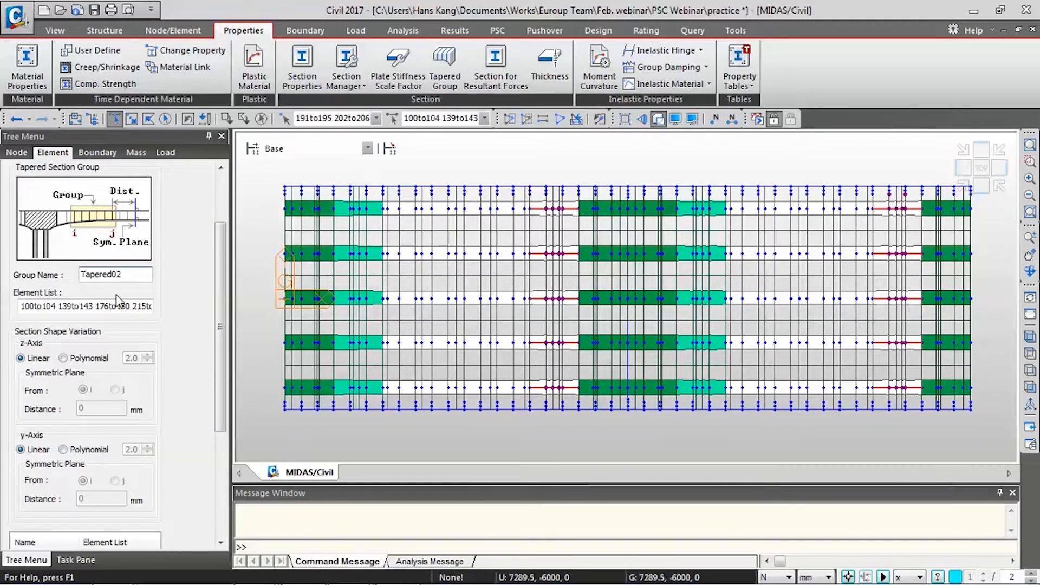
{"action": "scroll", "coordinate": [226, 301], "scroll_direction": "down", "scroll_amount": 5}
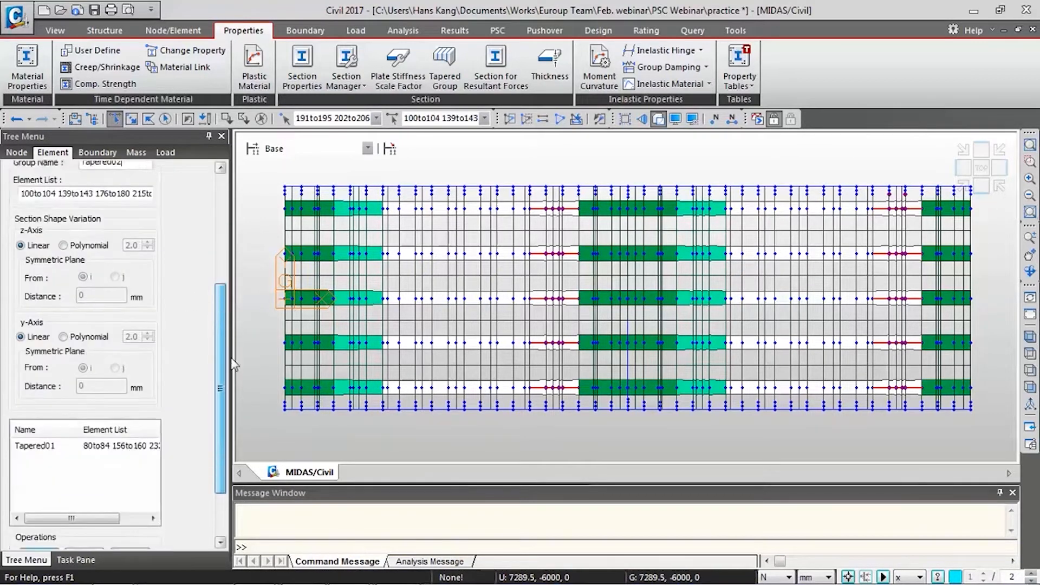
{"action": "left_click", "coordinate": [38, 497]}
{"action": "middle_click_drag", "start_coordinate": [578, 402], "coordinate": [588, 301], "text": "ctrl"}
{"action": "scroll", "coordinate": [589, 299], "scroll_direction": "up", "scroll_amount": 5}
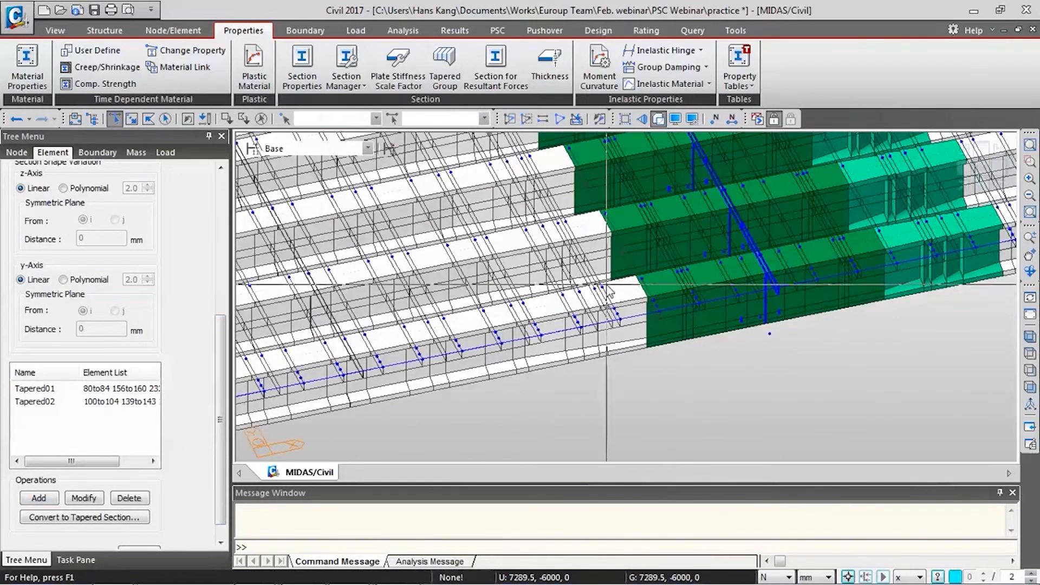
{"action": "scroll", "coordinate": [628, 258], "scroll_direction": "up", "scroll_amount": 3}
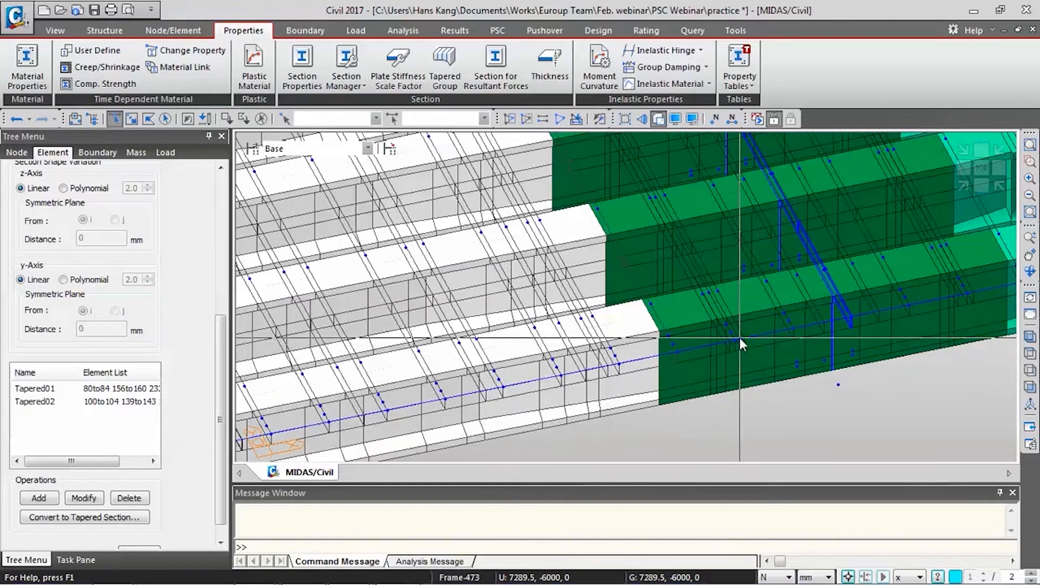
{"action": "scroll", "coordinate": [219, 494], "scroll_direction": "down", "scroll_amount": 1}
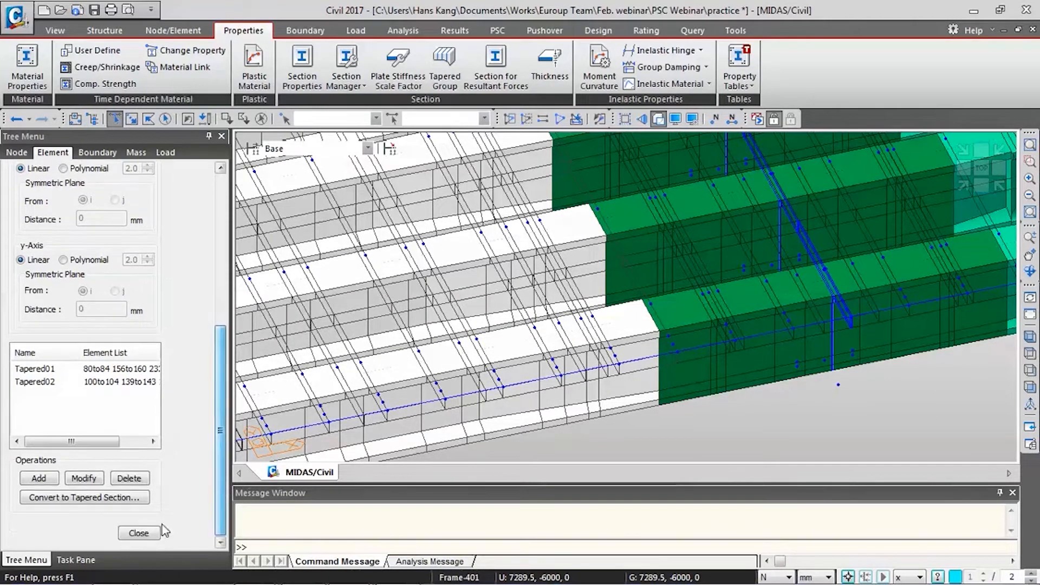
{"action": "left_click", "coordinate": [138, 538]}
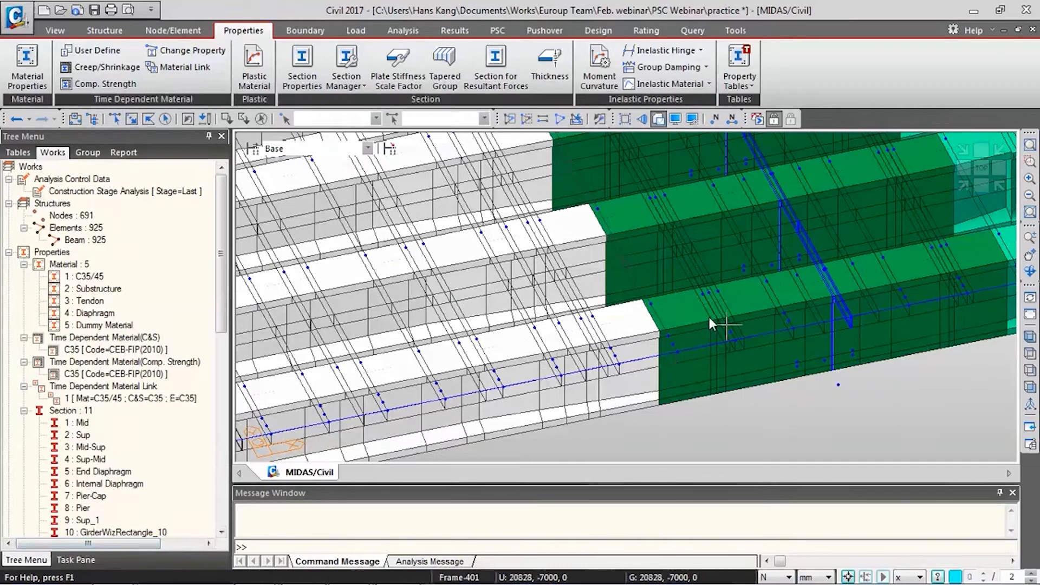
Show the whole bridge again and review its boundary, static load, tendon and construction stage entries in the model tree
{"action": "scroll", "coordinate": [710, 313], "scroll_direction": "down", "scroll_amount": 5}
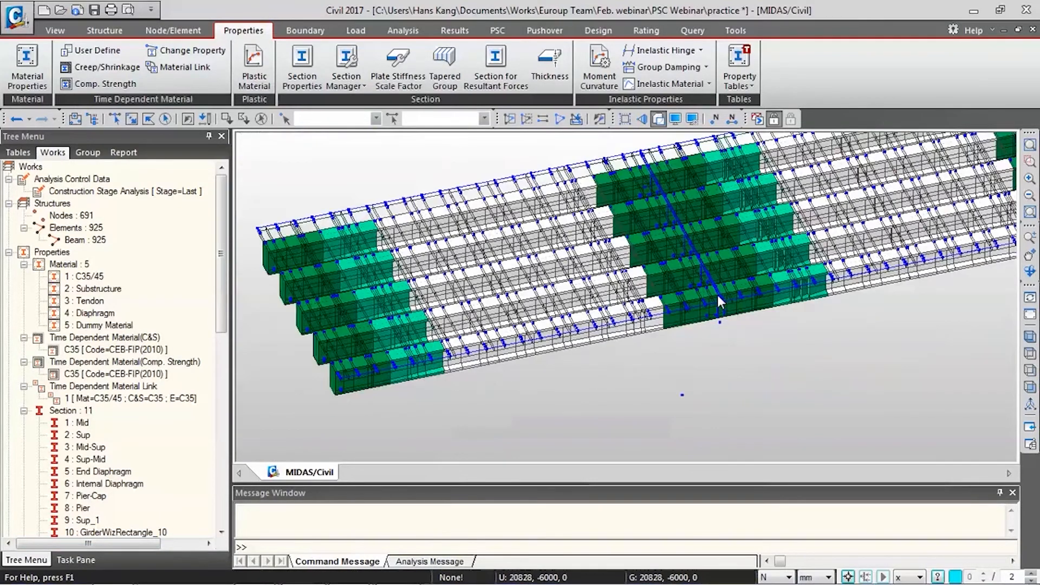
{"action": "middle_click_drag", "start_coordinate": [721, 283], "coordinate": [721, 305]}
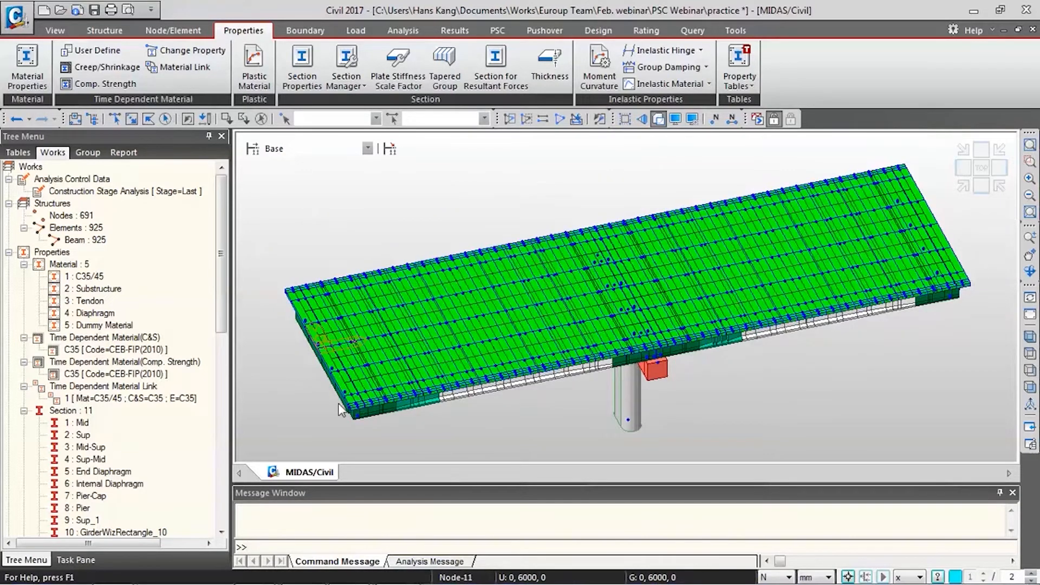
{"action": "middle_click_drag", "start_coordinate": [557, 360], "coordinate": [587, 333], "text": "ctrl"}
{"action": "left_click_drag", "start_coordinate": [221, 282], "coordinate": [228, 379]}
{"action": "left_click_drag", "start_coordinate": [224, 421], "coordinate": [223, 452]}
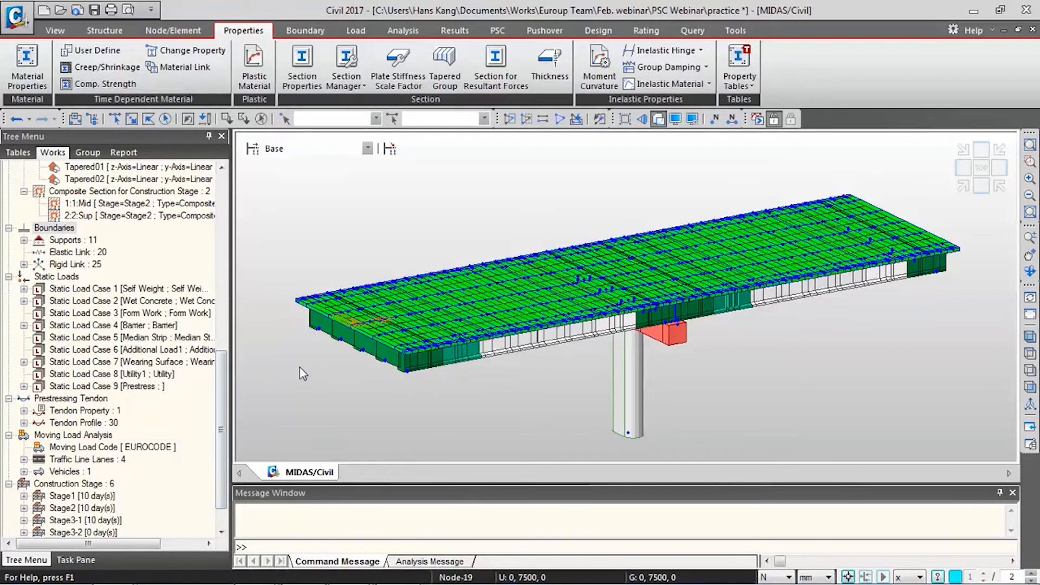
Display construction stages Stage1 and Stage2 in turn, and examine the Stage2 girders and diaphragms up close
{"action": "left_click", "coordinate": [340, 147]}
{"action": "left_click", "coordinate": [340, 172]}
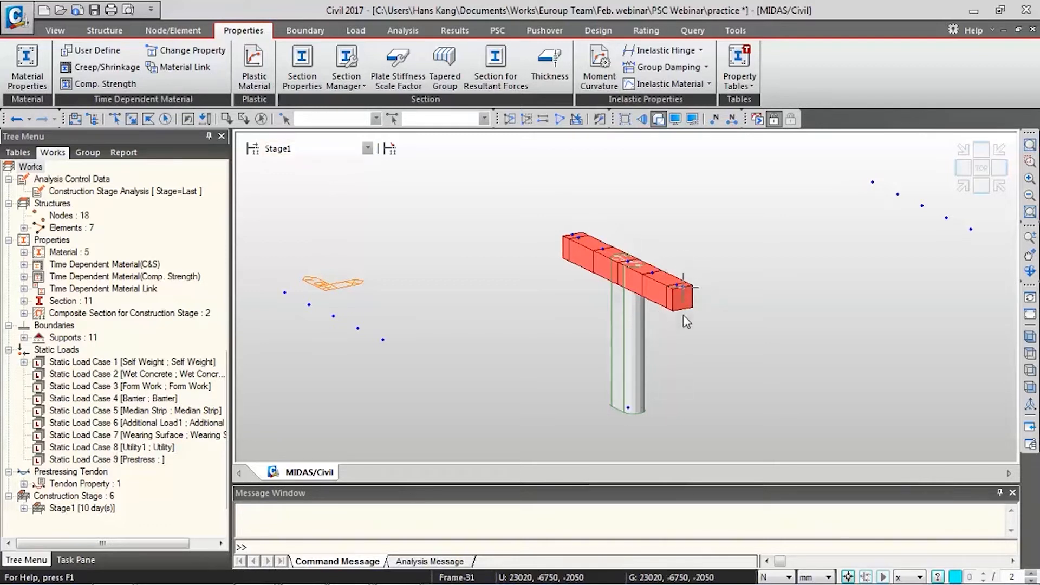
{"action": "left_click", "coordinate": [329, 150]}
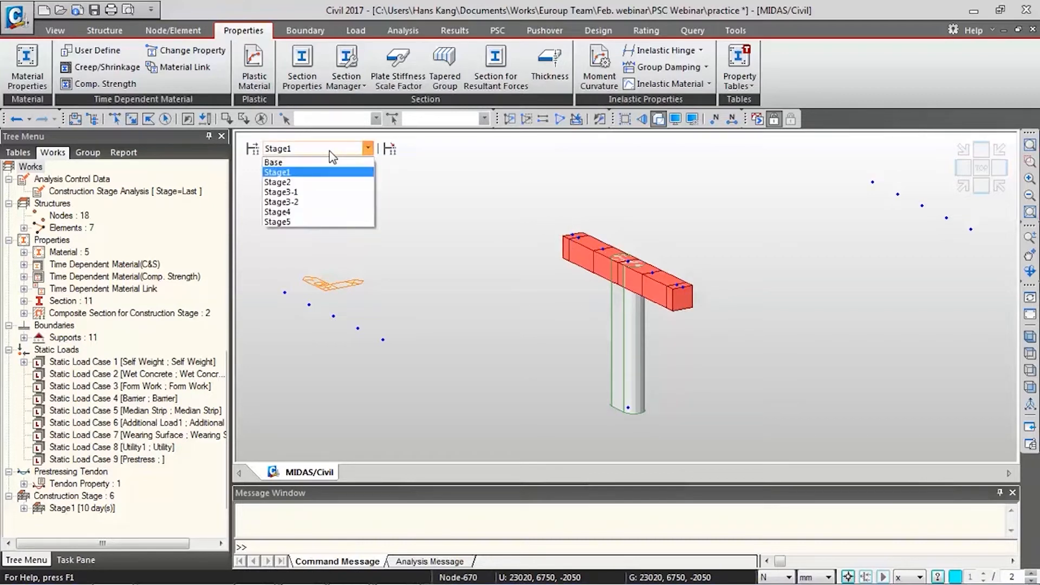
{"action": "left_click", "coordinate": [330, 183]}
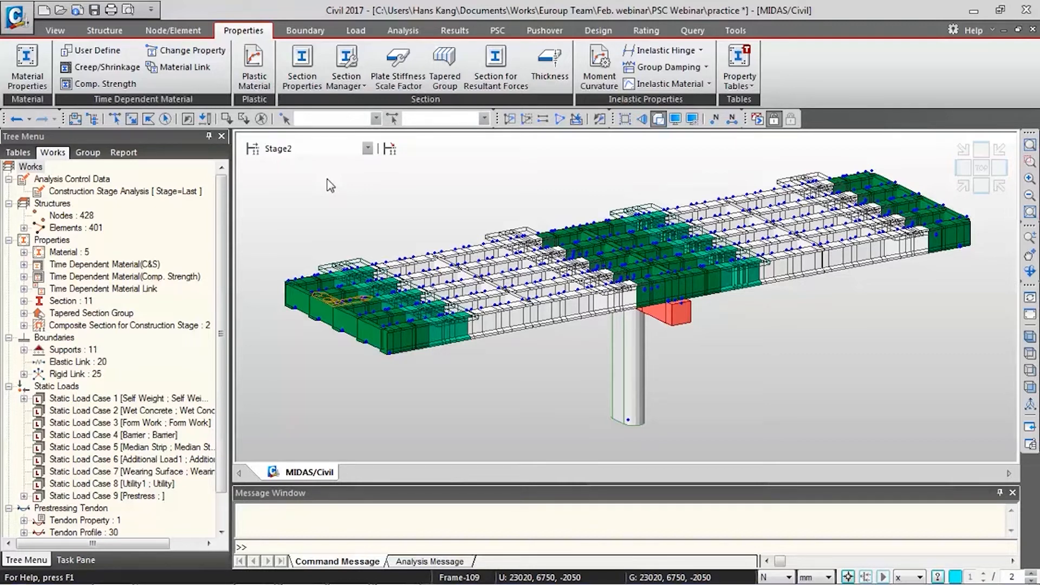
{"action": "scroll", "coordinate": [577, 351], "scroll_direction": "up", "scroll_amount": 1}
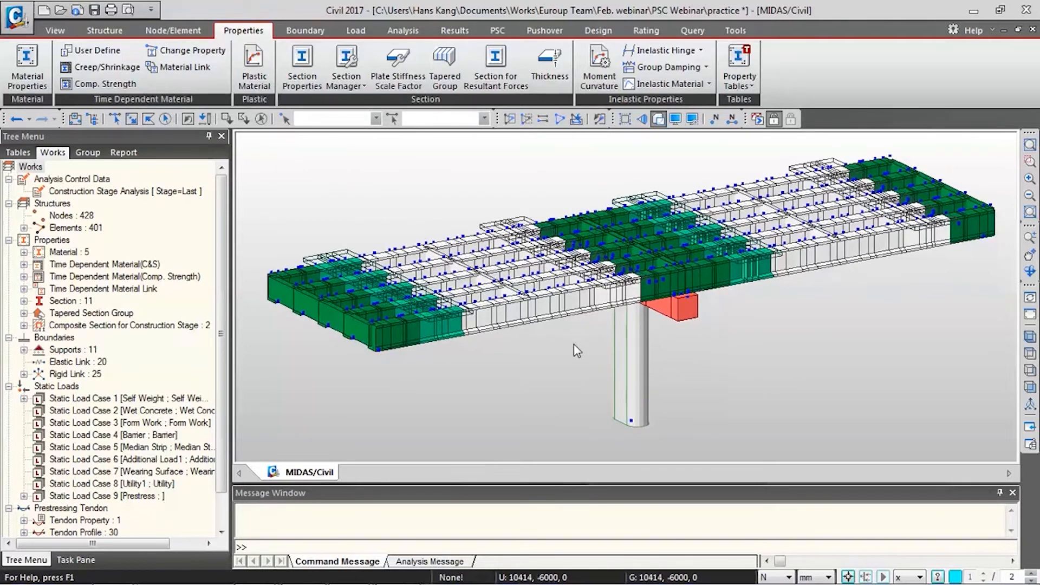
{"action": "scroll", "coordinate": [577, 351], "scroll_direction": "up", "scroll_amount": 4}
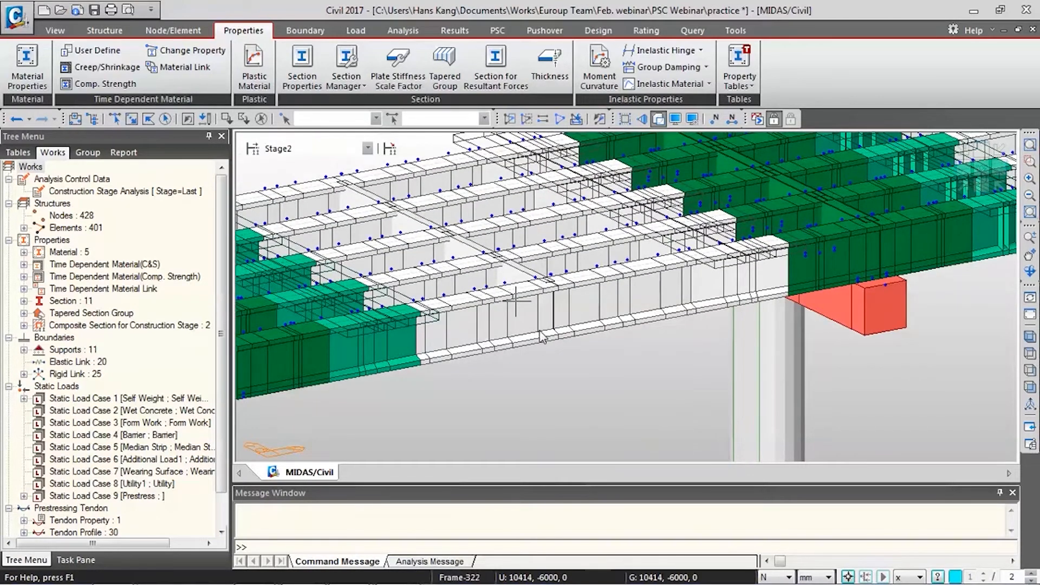
{"action": "mouse_move", "coordinate": [541, 336]}
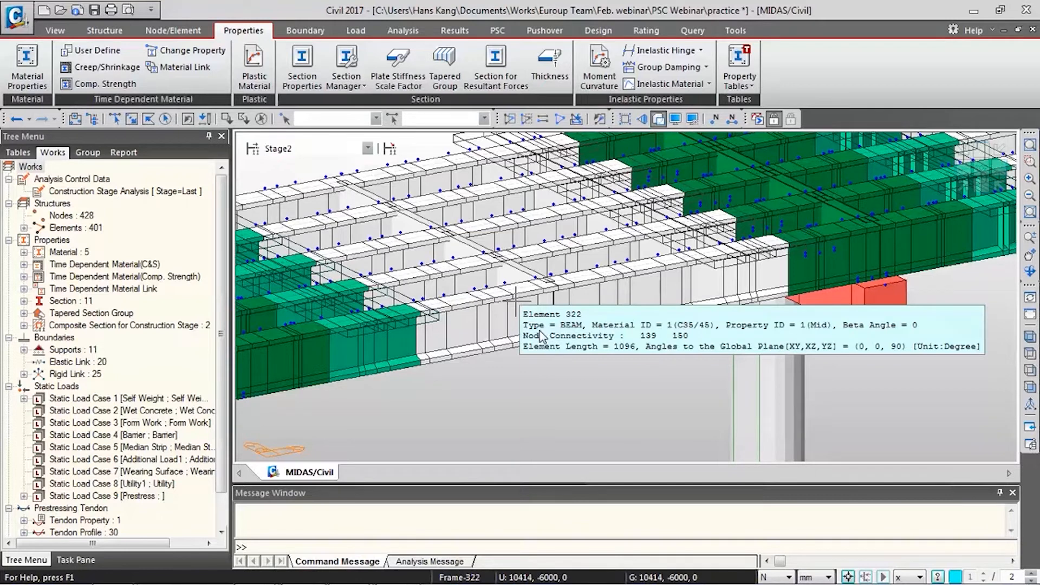
{"action": "middle_click_drag", "start_coordinate": [541, 336], "coordinate": [642, 321]}
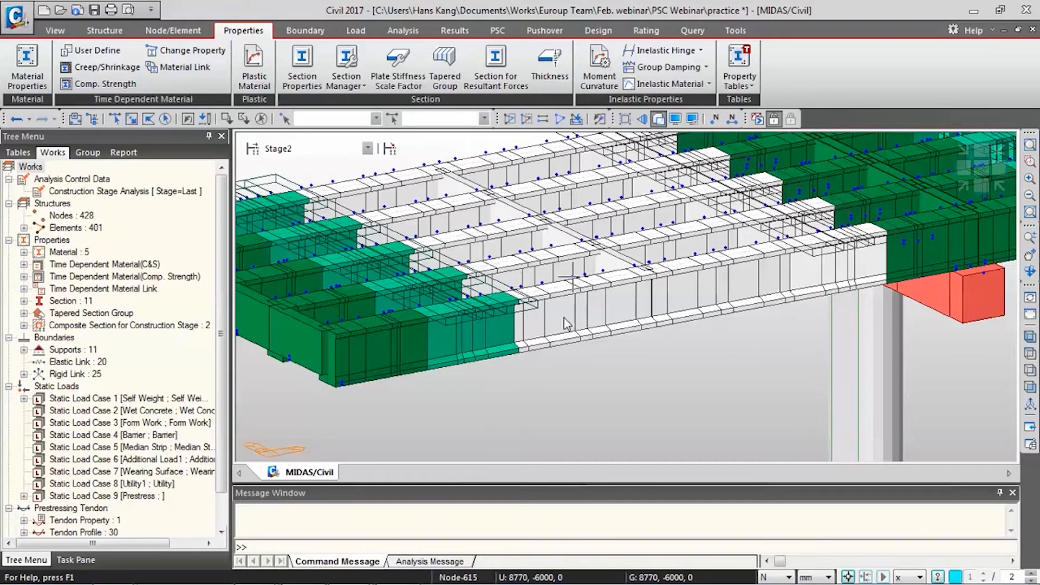
{"action": "scroll", "coordinate": [524, 320], "scroll_direction": "down", "scroll_amount": 2}
{"action": "scroll", "coordinate": [524, 319], "scroll_direction": "down", "scroll_amount": 2}
{"action": "middle_click_drag", "start_coordinate": [692, 294], "coordinate": [631, 347]}
Switch to construction stage Stage3-1 and display the element beam loads of the Wet Concrete load case on the girders
{"action": "left_click", "coordinate": [367, 149]}
{"action": "left_click", "coordinate": [329, 192]}
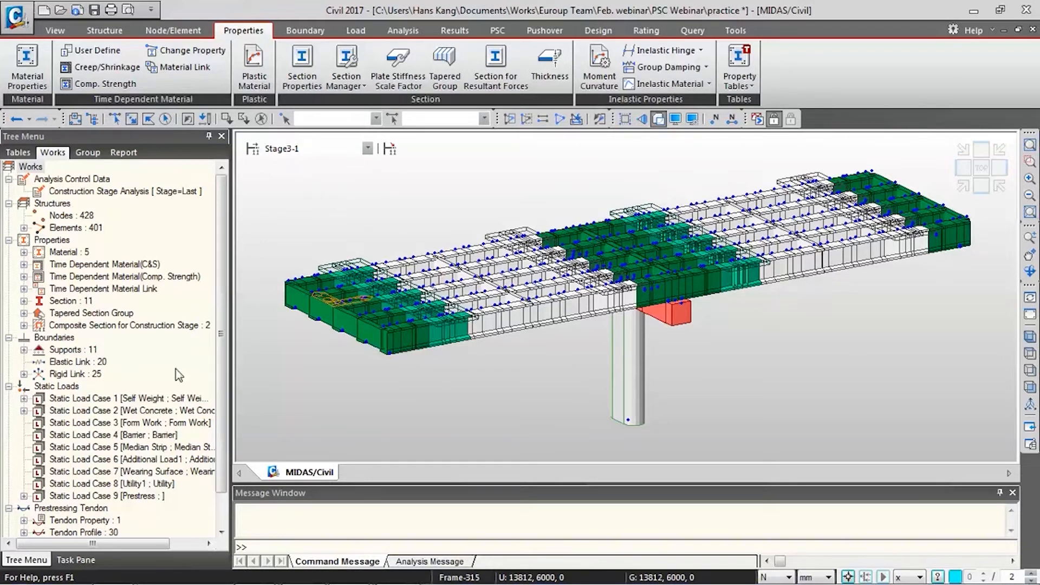
{"action": "double_click", "coordinate": [181, 399]}
{"action": "double_click", "coordinate": [181, 402]}
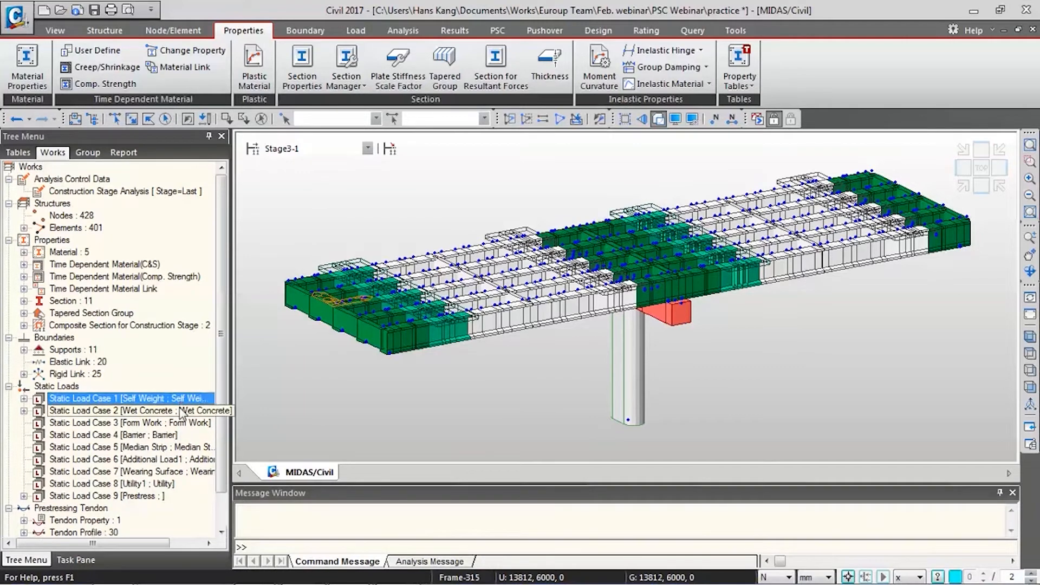
{"action": "double_click", "coordinate": [178, 410]}
{"action": "right_click", "coordinate": [122, 423]}
{"action": "left_click", "coordinate": [185, 454]}
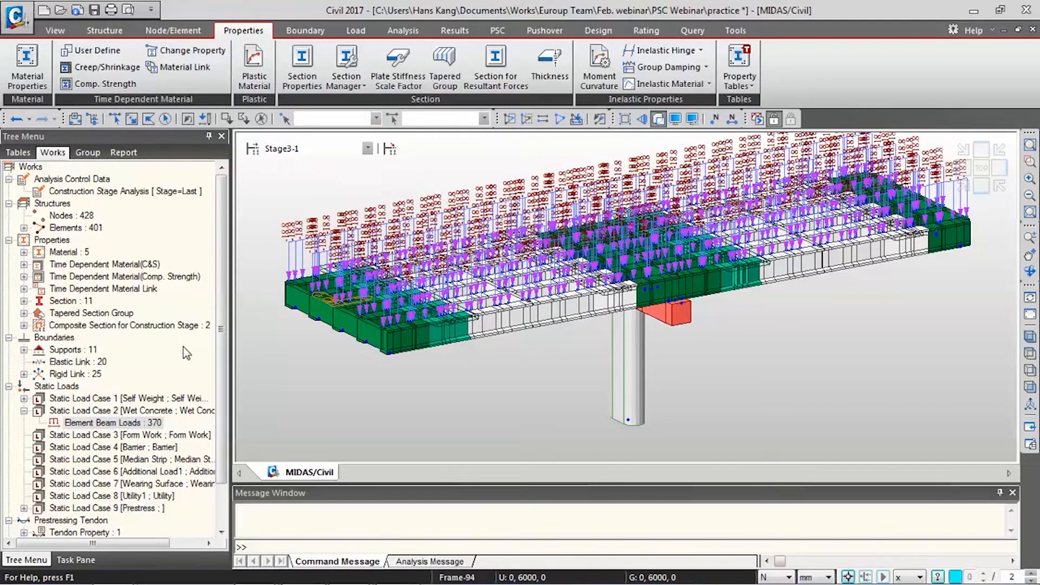
{"action": "scroll", "coordinate": [218, 295], "scroll_direction": "down", "scroll_amount": 1}
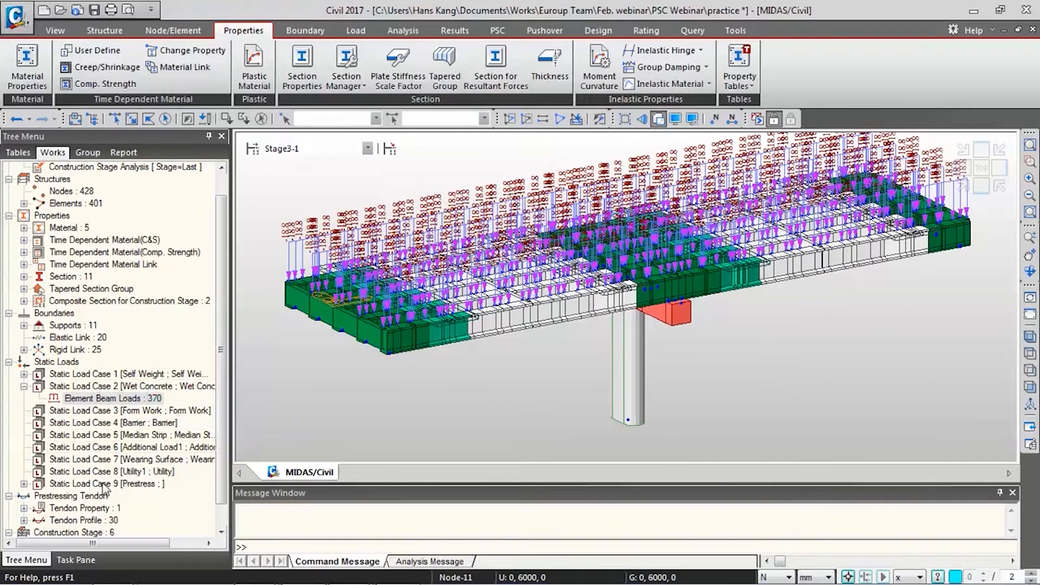
{"action": "middle_click_drag", "start_coordinate": [600, 324], "coordinate": [599, 354]}
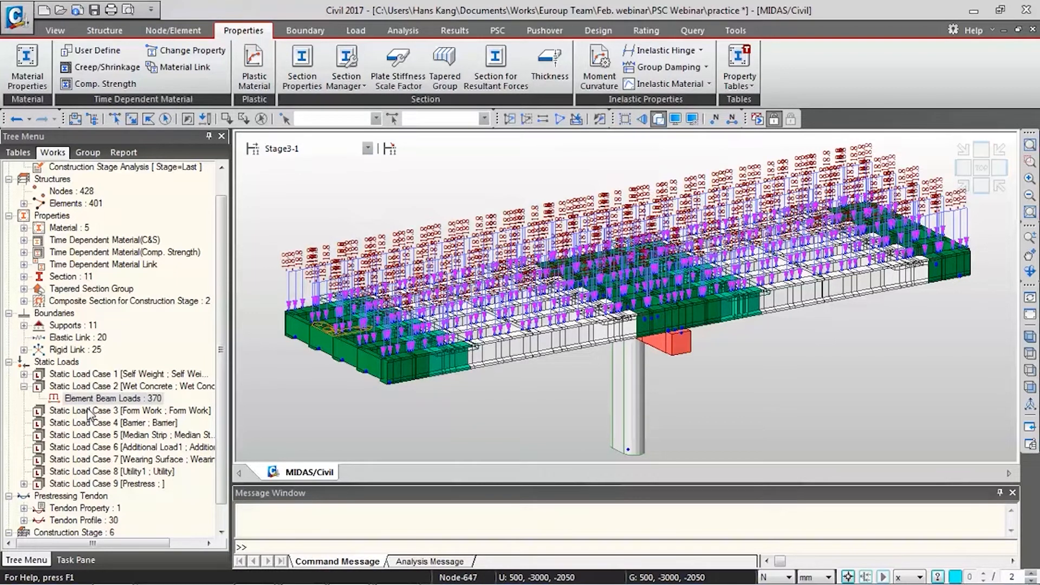
Switch to construction stage Stage3-2 and examine the deck slab placed over the girders
{"action": "left_click", "coordinate": [343, 152]}
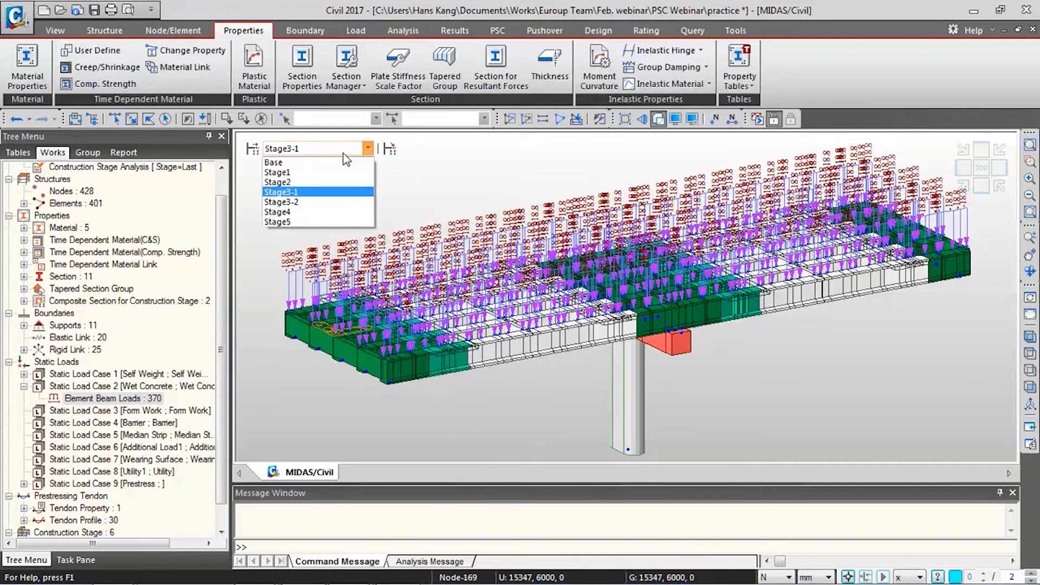
{"action": "left_click", "coordinate": [303, 201]}
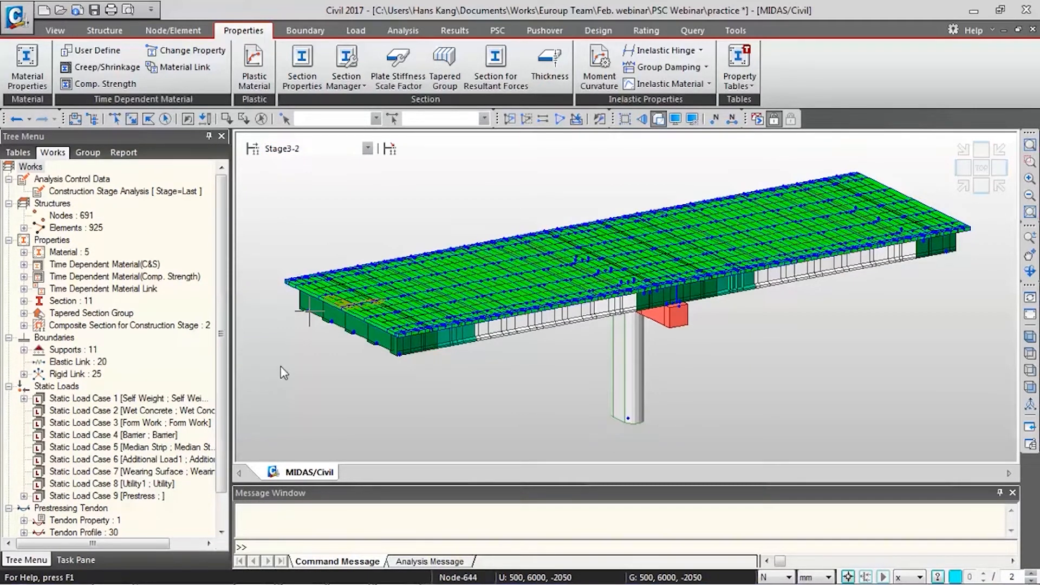
{"action": "mouse_move", "coordinate": [309, 311]}
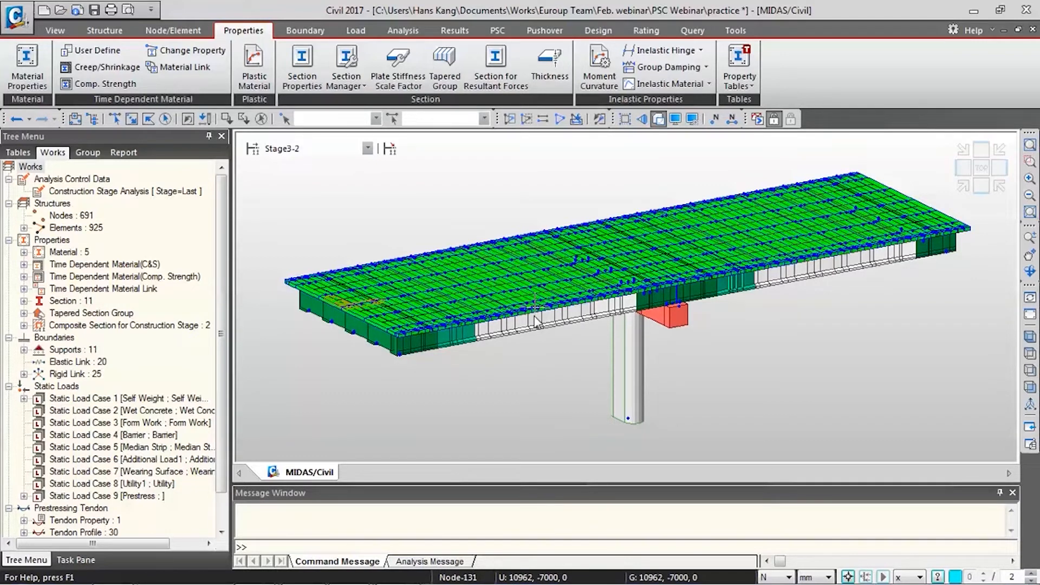
Display construction stage Stage4 and list the loads under its Barrier, Wearing Surface and Prestress load cases
{"action": "left_click", "coordinate": [368, 149]}
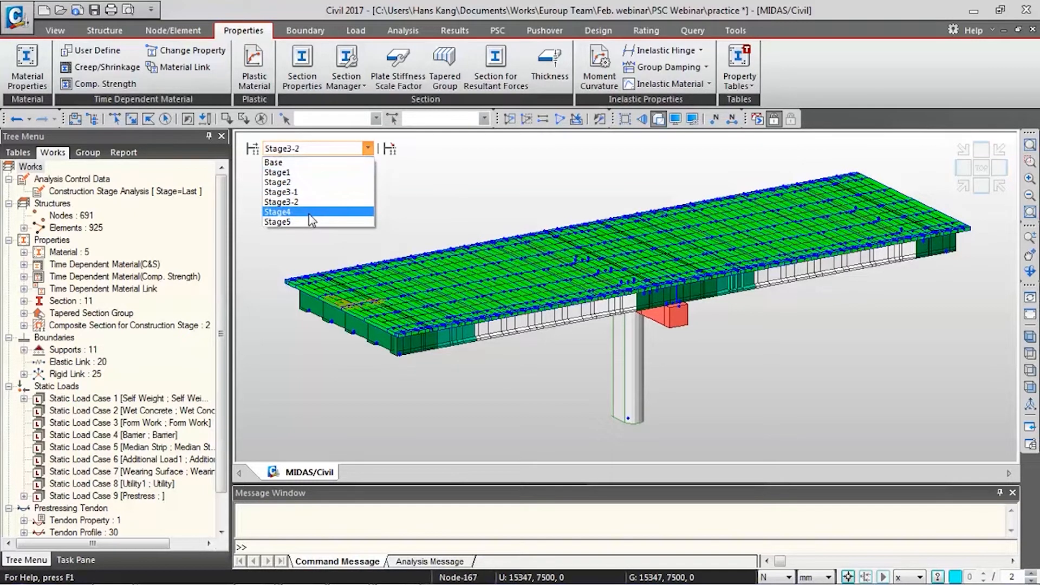
{"action": "left_click", "coordinate": [309, 212]}
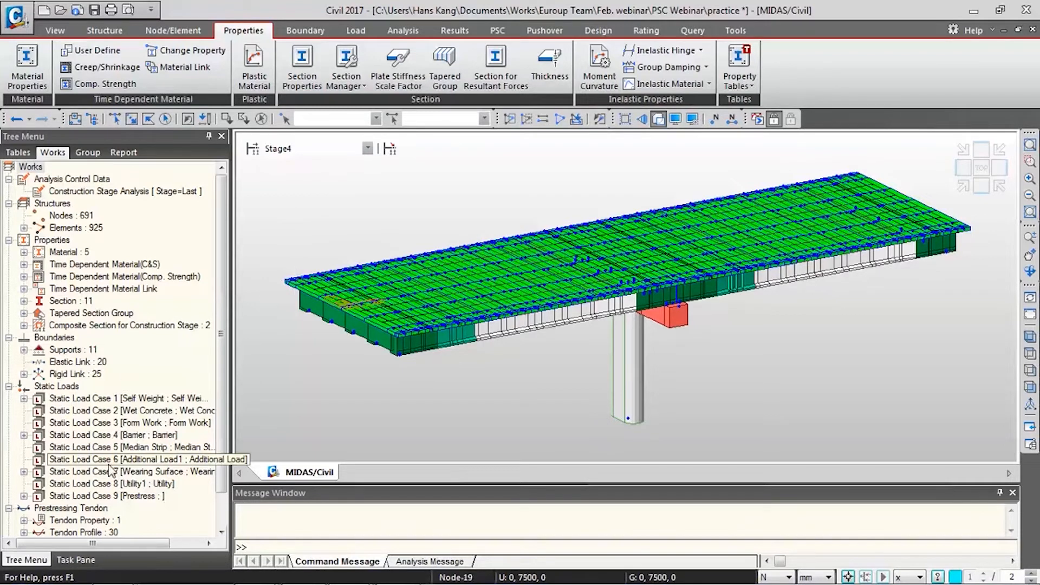
{"action": "double_click", "coordinate": [163, 435]}
{"action": "double_click", "coordinate": [142, 484]}
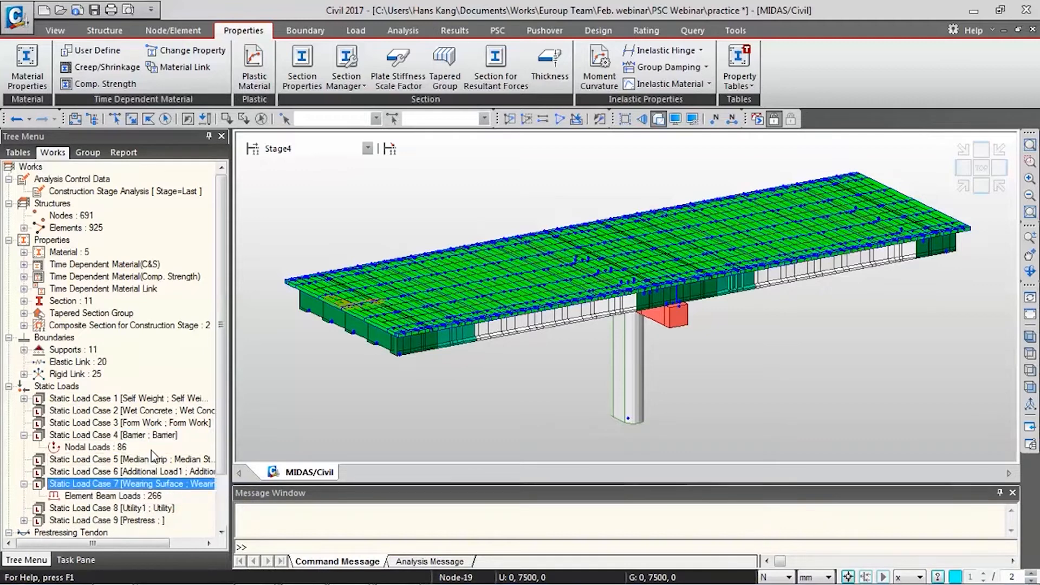
{"action": "double_click", "coordinate": [122, 495]}
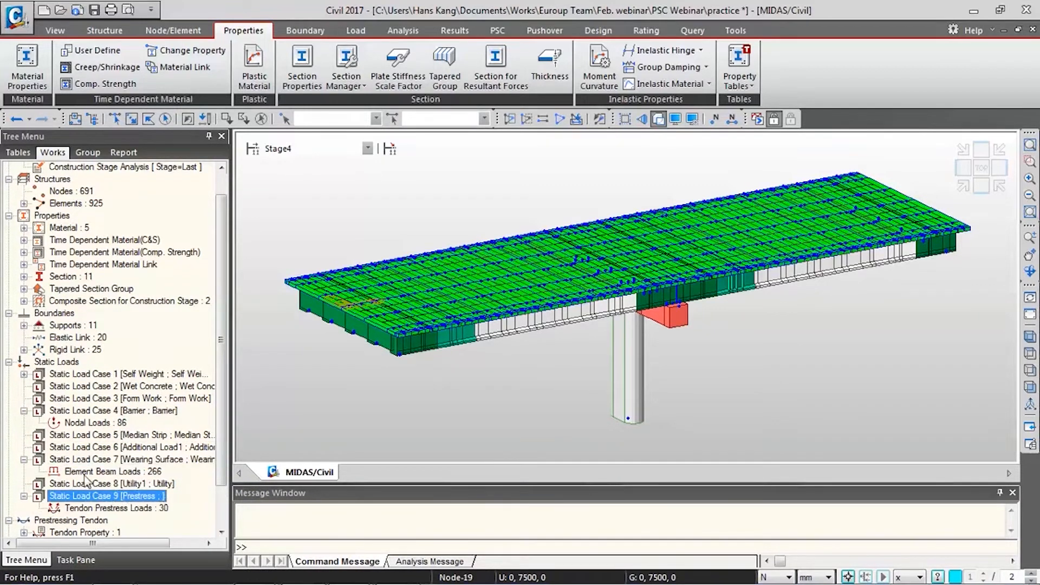
Display construction stage Stage5, review the duration and date of every stage in the construction stage list, and close it
{"action": "left_click", "coordinate": [305, 147]}
{"action": "left_click", "coordinate": [306, 222]}
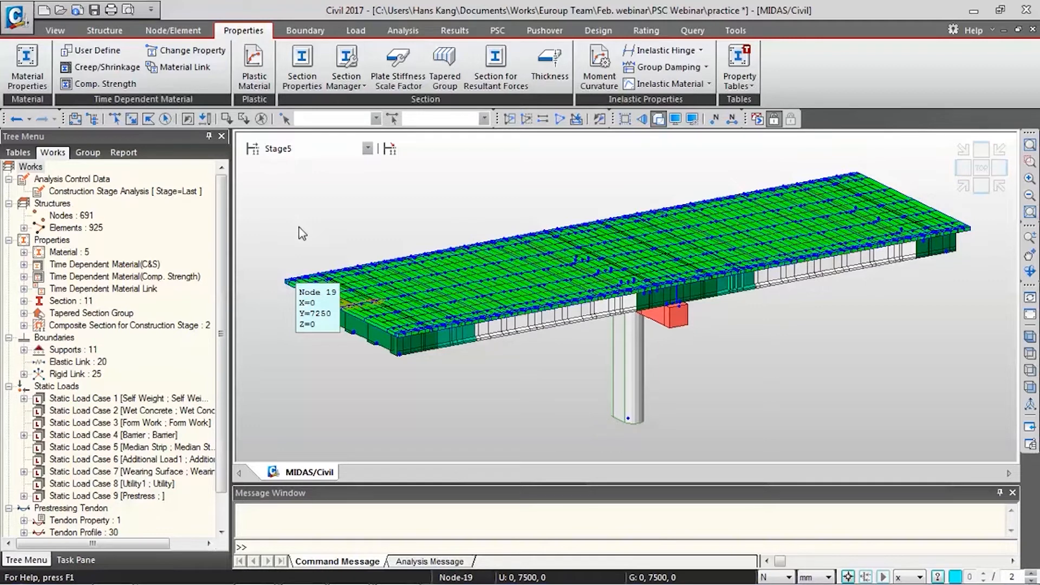
{"action": "left_click", "coordinate": [252, 149]}
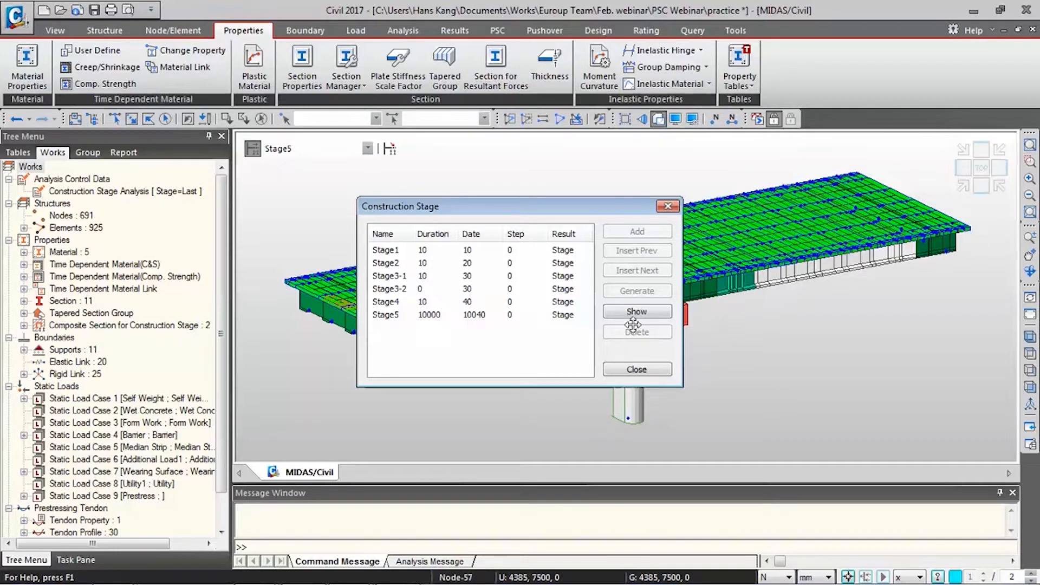
{"action": "left_click", "coordinate": [637, 369]}
Return to the Base stage and check the element beam loads of the Wet Concrete load case on the whole bridge
{"action": "left_click", "coordinate": [347, 150]}
{"action": "left_click", "coordinate": [335, 163]}
{"action": "double_click", "coordinate": [143, 411]}
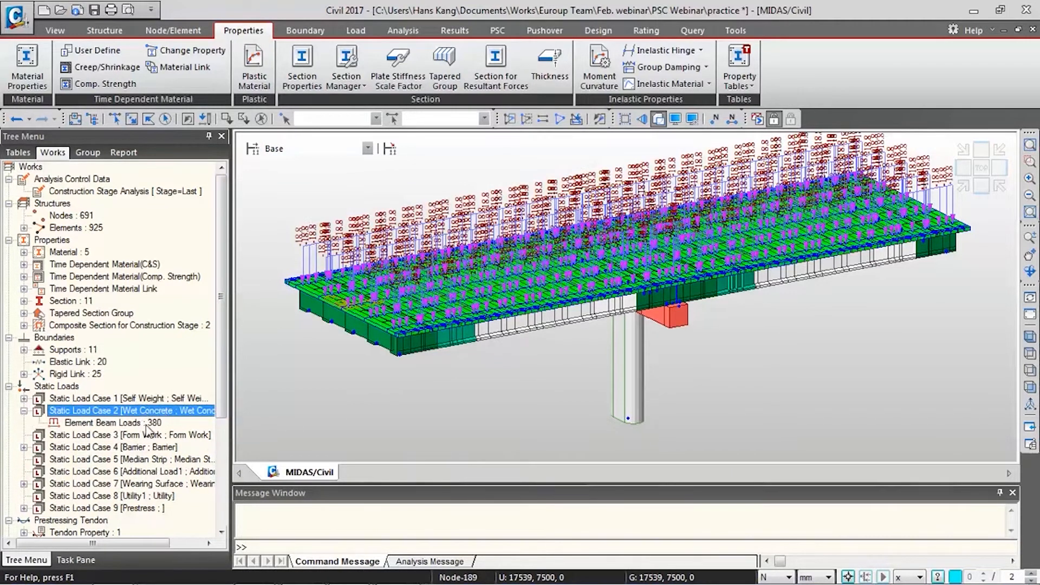
{"action": "right_click", "coordinate": [150, 429]}
{"action": "left_click", "coordinate": [195, 475]}
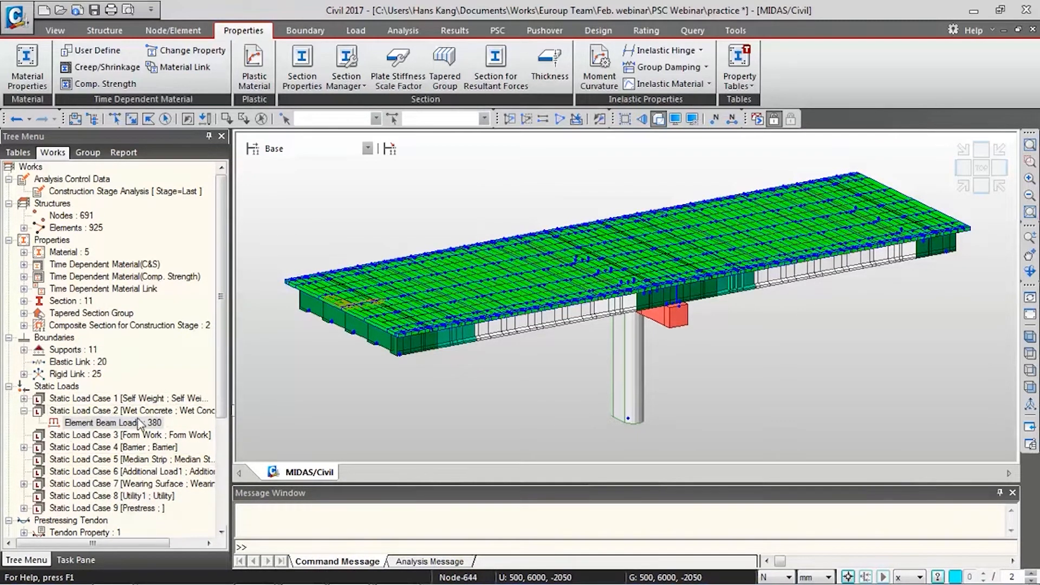
{"action": "left_click_drag", "start_coordinate": [222, 362], "coordinate": [220, 427]}
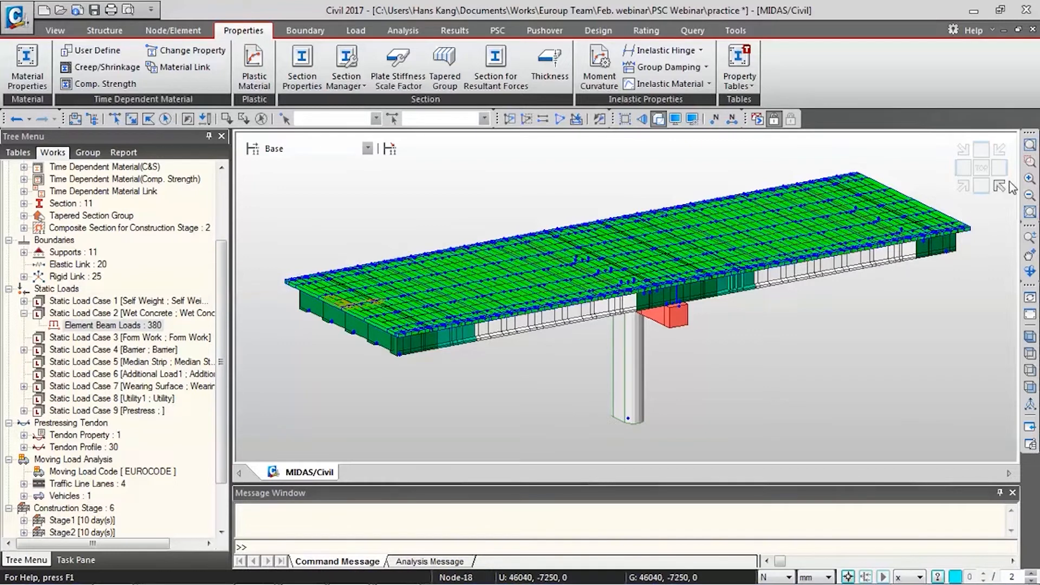
{"action": "left_click", "coordinate": [963, 185]}
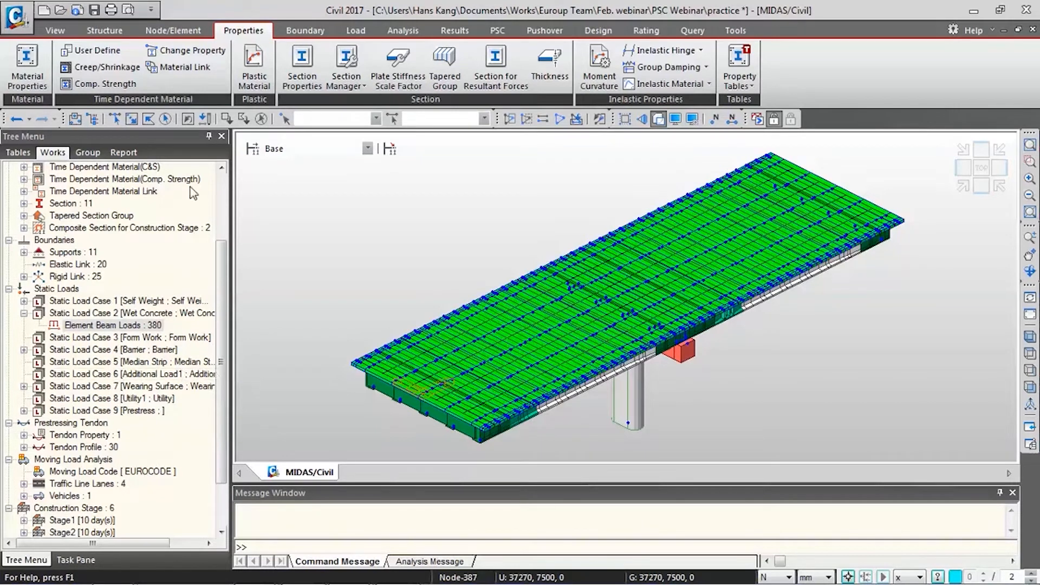
Add a response spectrum function and generate its data from the Eurocode-8(2004) horizontal elastic spectrum with the Recommended national annex
{"action": "left_click", "coordinate": [348, 33]}
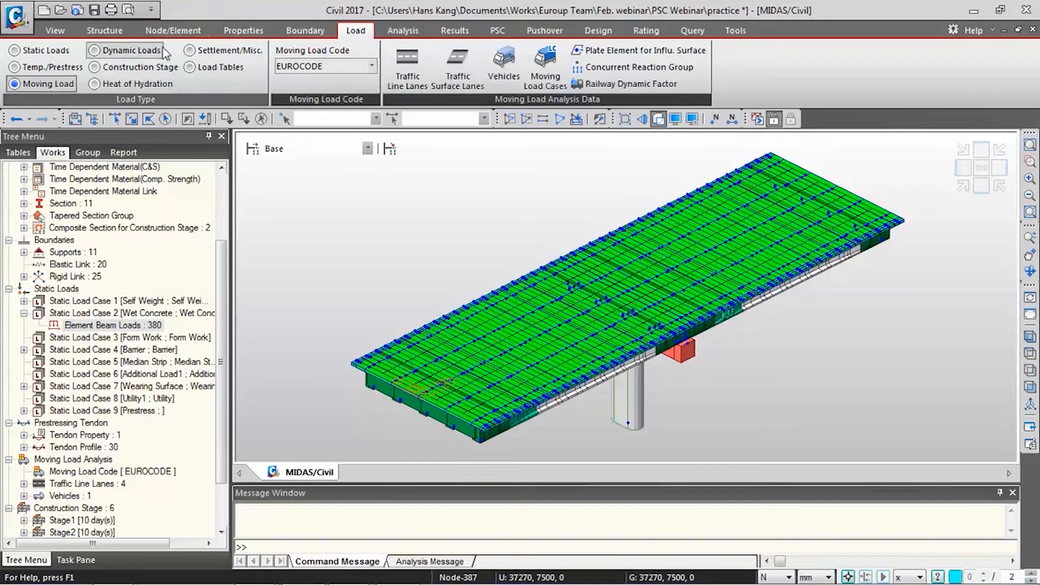
{"action": "left_click", "coordinate": [145, 54]}
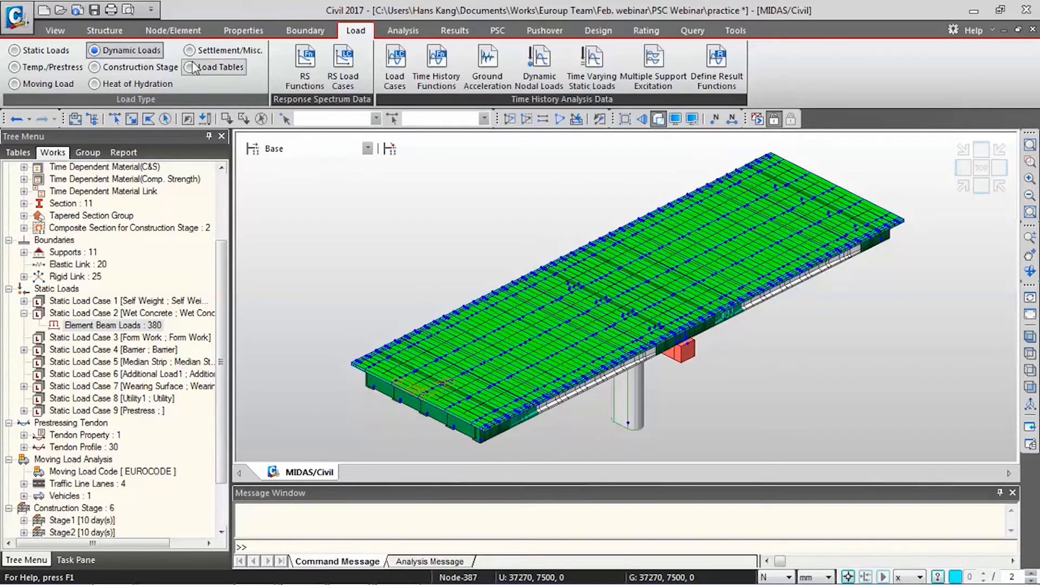
{"action": "left_click", "coordinate": [303, 67]}
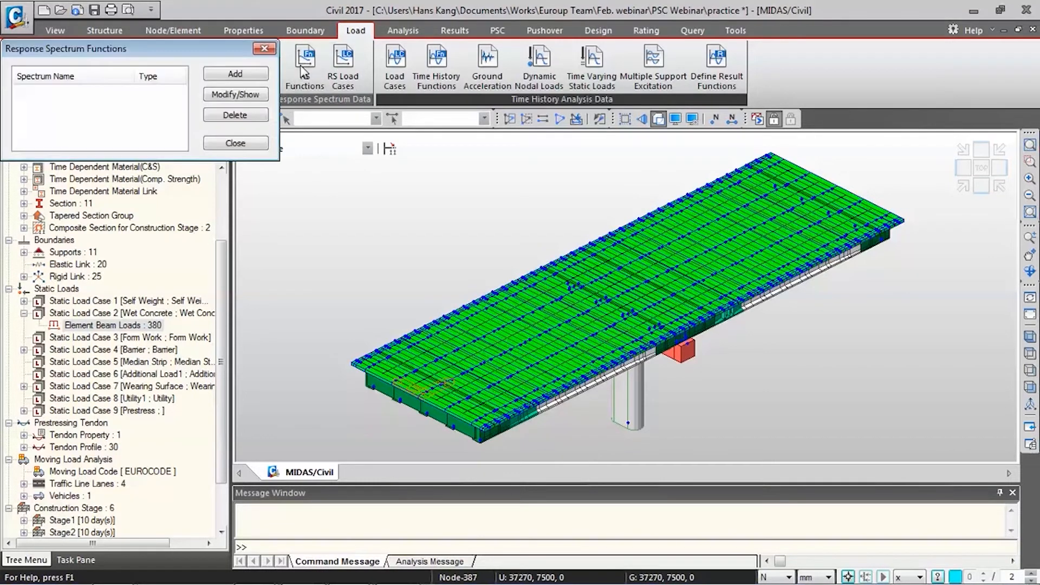
{"action": "left_click", "coordinate": [260, 75]}
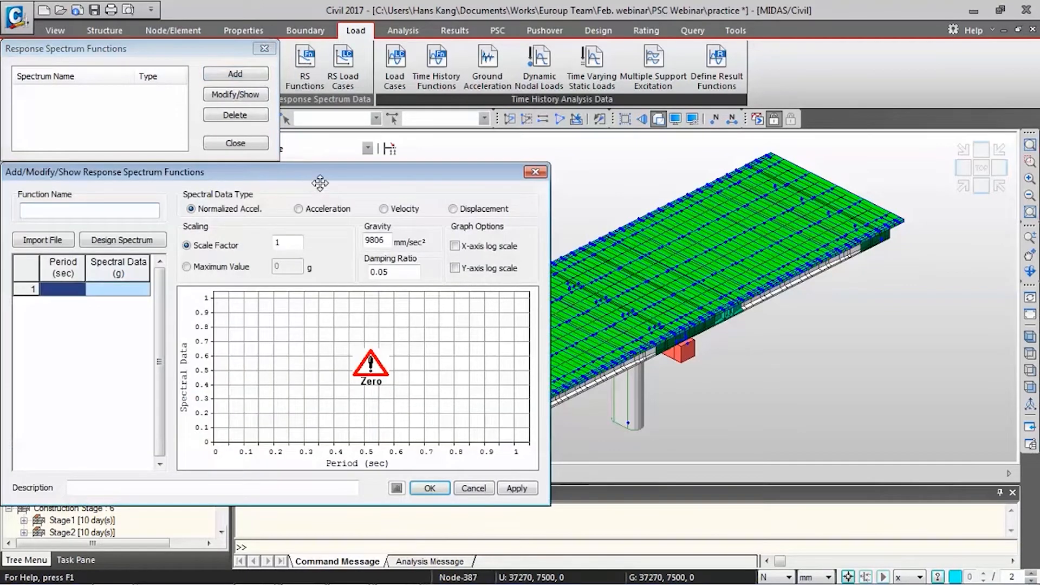
{"action": "left_click", "coordinate": [145, 241]}
{"action": "left_click_drag", "start_coordinate": [316, 204], "coordinate": [555, 226]}
{"action": "left_click", "coordinate": [563, 246]}
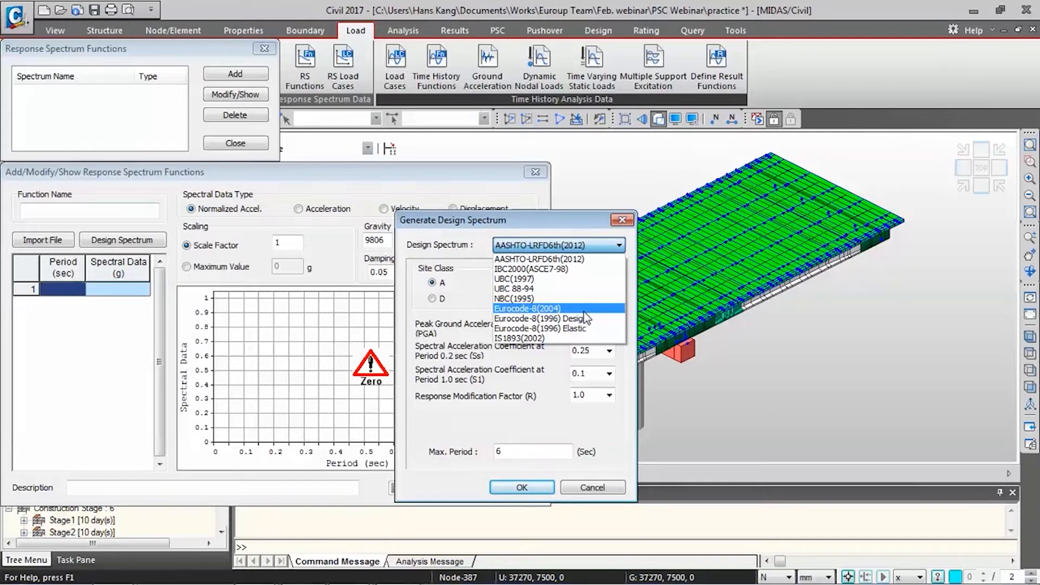
{"action": "left_click", "coordinate": [558, 308]}
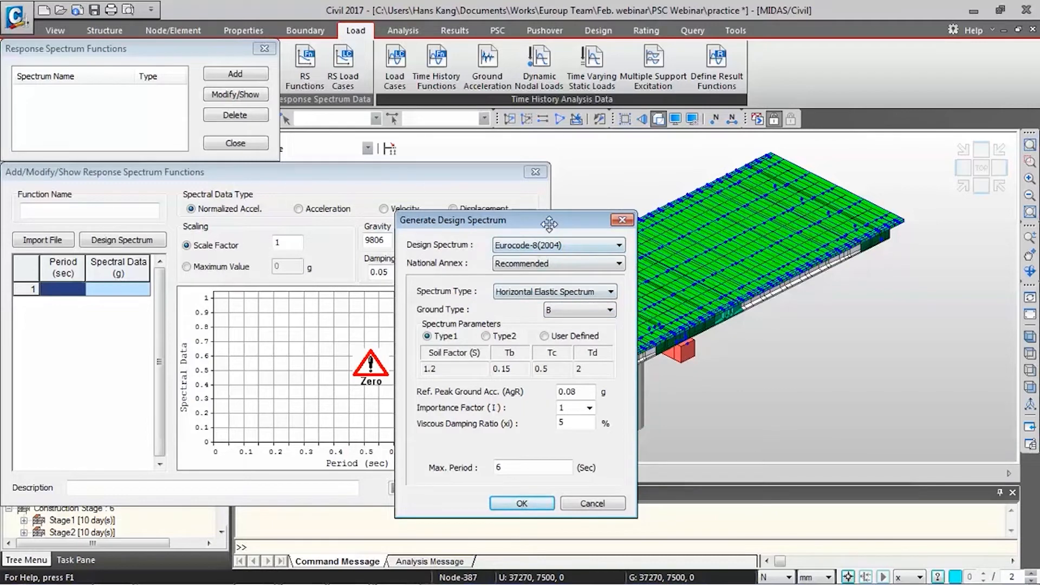
{"action": "left_click_drag", "start_coordinate": [541, 218], "coordinate": [482, 190]}
{"action": "left_click", "coordinate": [463, 476]}
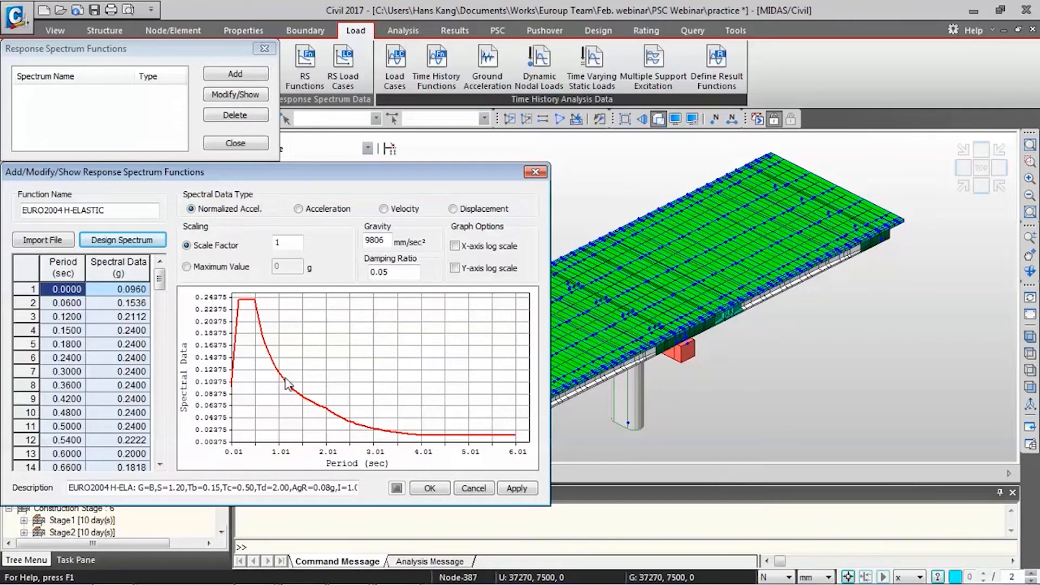
Regenerate the response spectrum function as a Horizontal Design Spectrum with ground type B, save it, and close the function list
{"action": "left_click", "coordinate": [122, 240]}
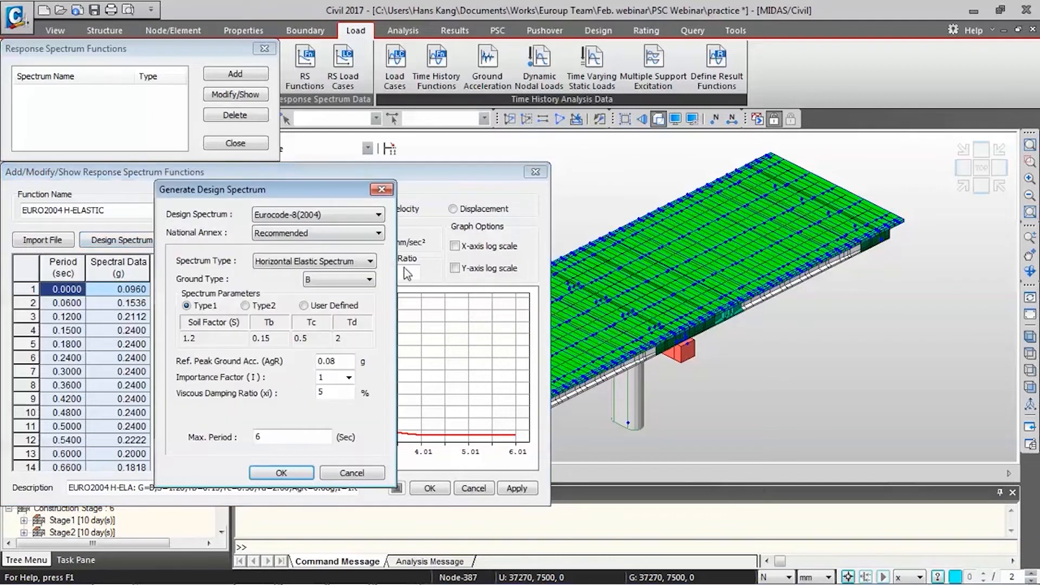
{"action": "left_click", "coordinate": [356, 263]}
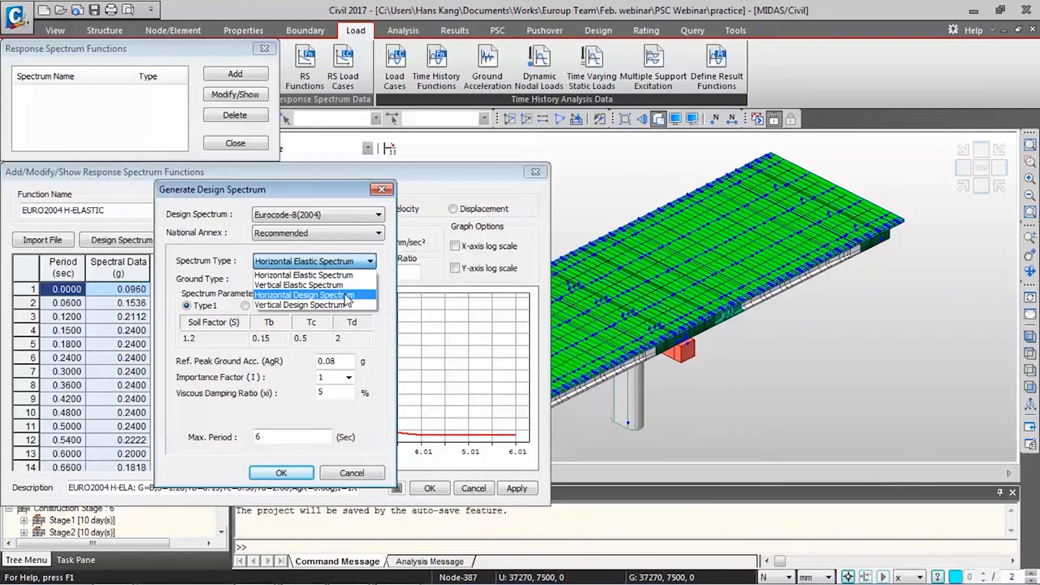
{"action": "left_click", "coordinate": [345, 296]}
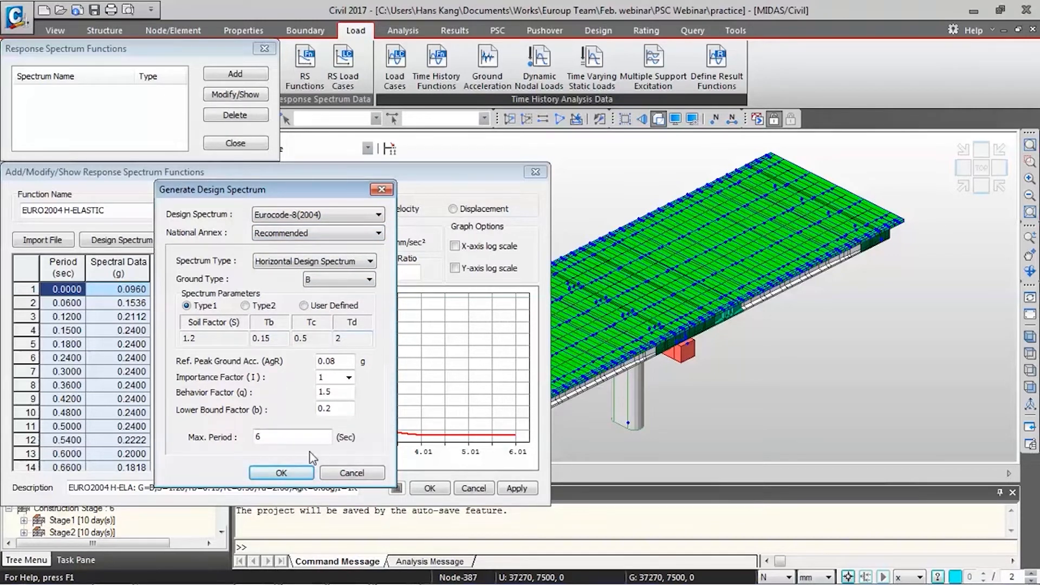
{"action": "double_click", "coordinate": [347, 360]}
{"action": "left_click", "coordinate": [350, 381]}
{"action": "left_click", "coordinate": [349, 381]}
{"action": "key", "text": "Tab"}
{"action": "left_click", "coordinate": [281, 473]}
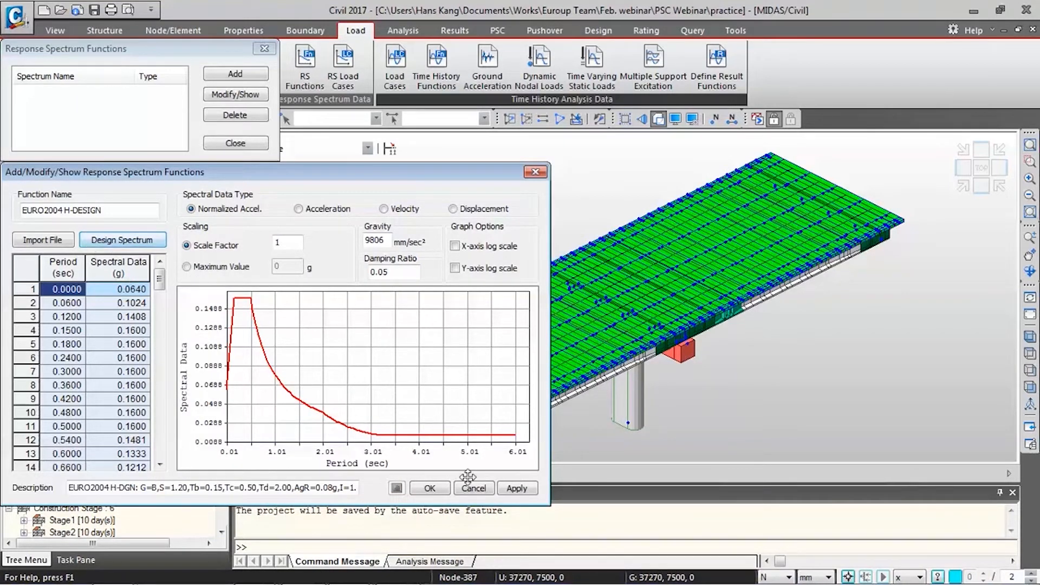
{"action": "left_click", "coordinate": [428, 488]}
{"action": "left_click", "coordinate": [252, 144]}
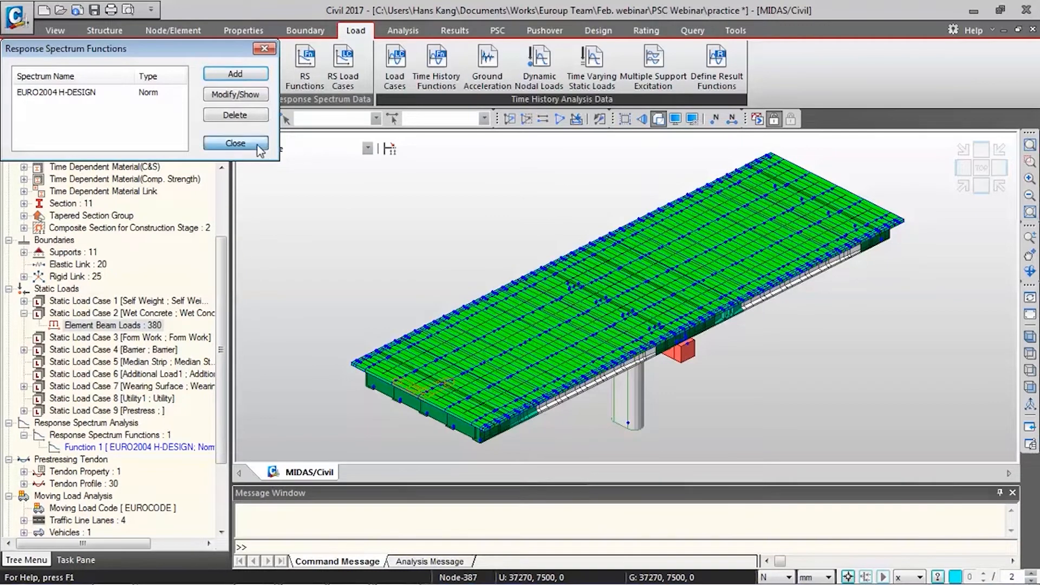
Define response spectrum load case RX in the X-Y direction at a 0-degree excitation angle, using the EURO2004 H-DESIGN function
{"action": "left_click", "coordinate": [343, 65]}
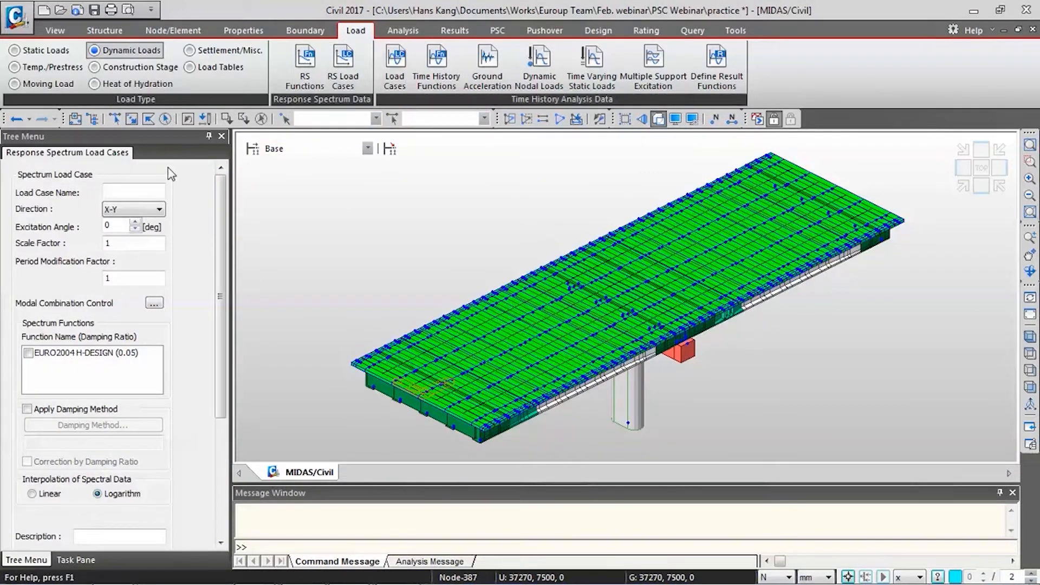
{"action": "left_click", "coordinate": [152, 189]}
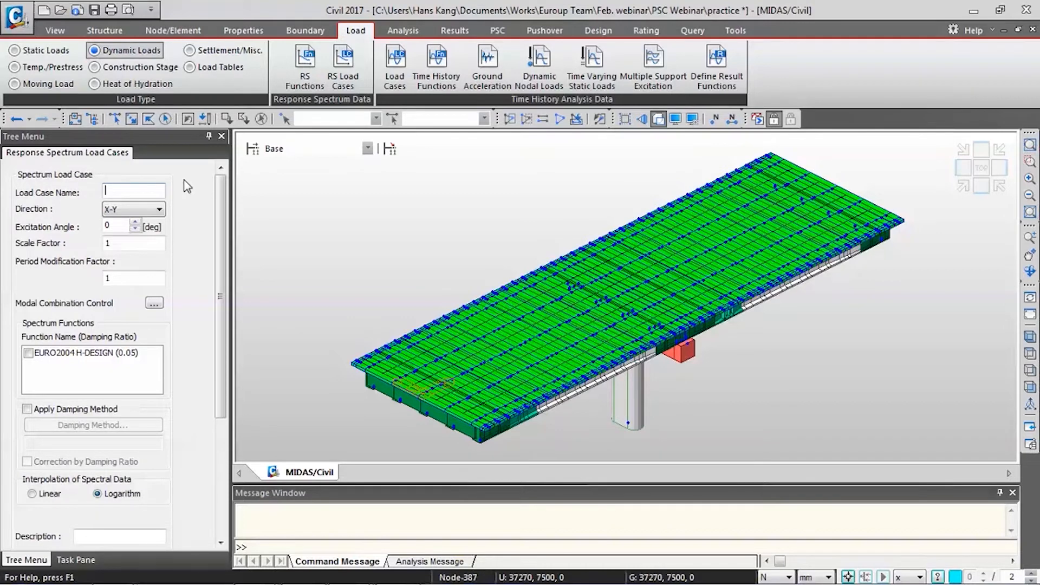
{"action": "type", "text": "RX"}
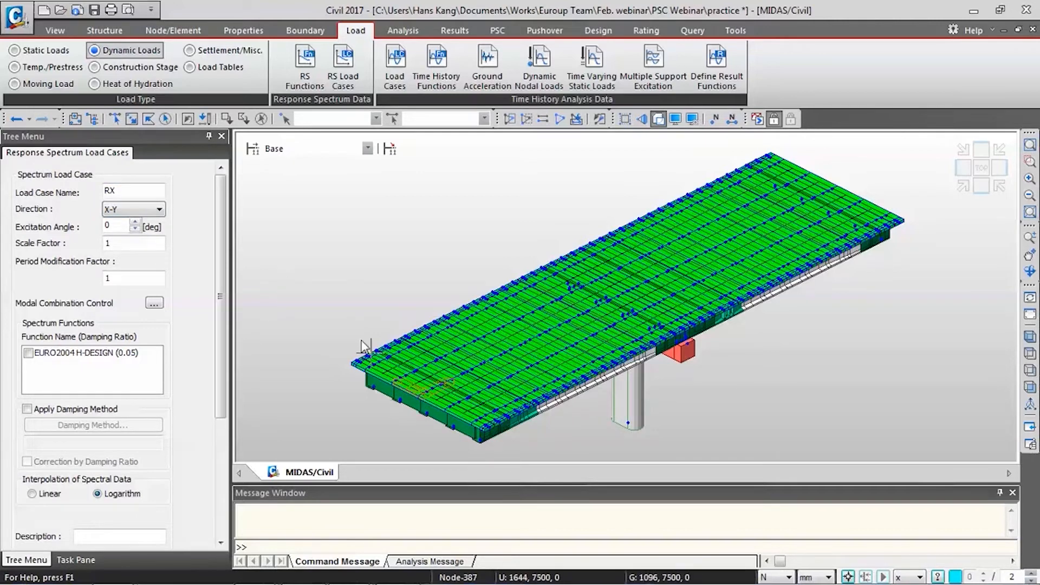
{"action": "left_click_drag", "start_coordinate": [121, 225], "coordinate": [86, 222]}
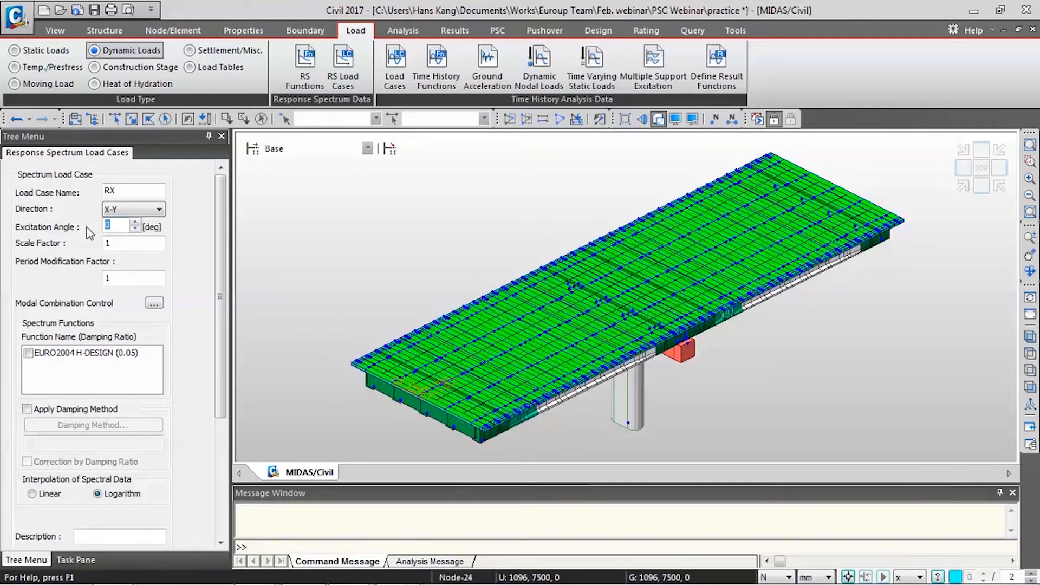
{"action": "left_click", "coordinate": [235, 271]}
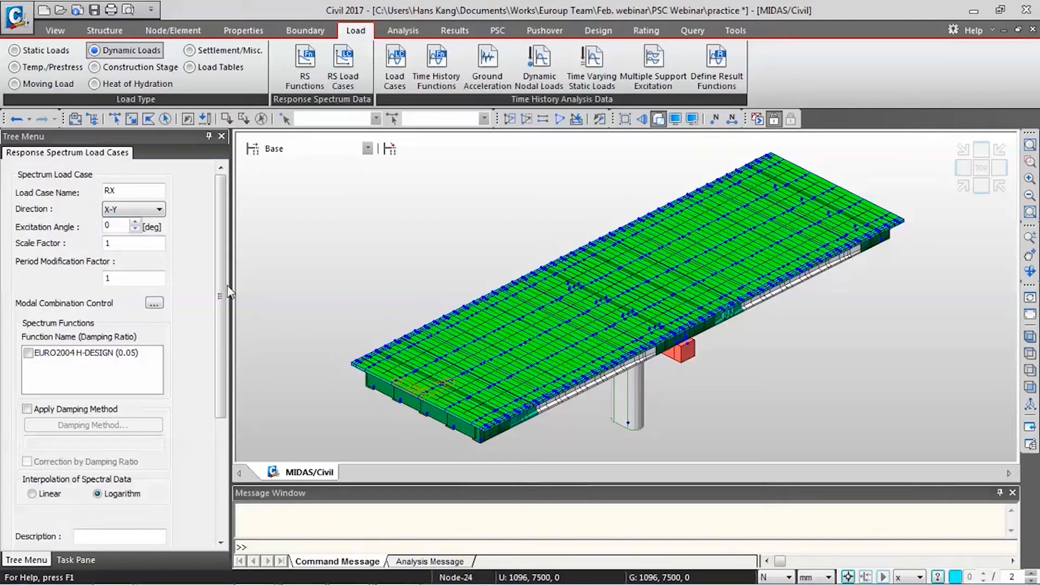
{"action": "left_click", "coordinate": [113, 355]}
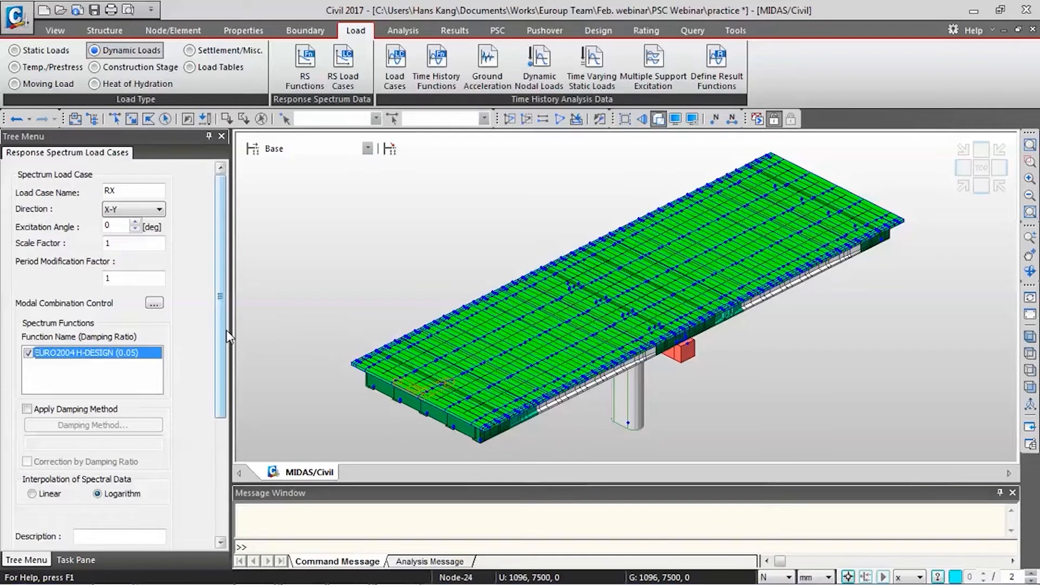
{"action": "left_click_drag", "start_coordinate": [221, 332], "coordinate": [220, 365]}
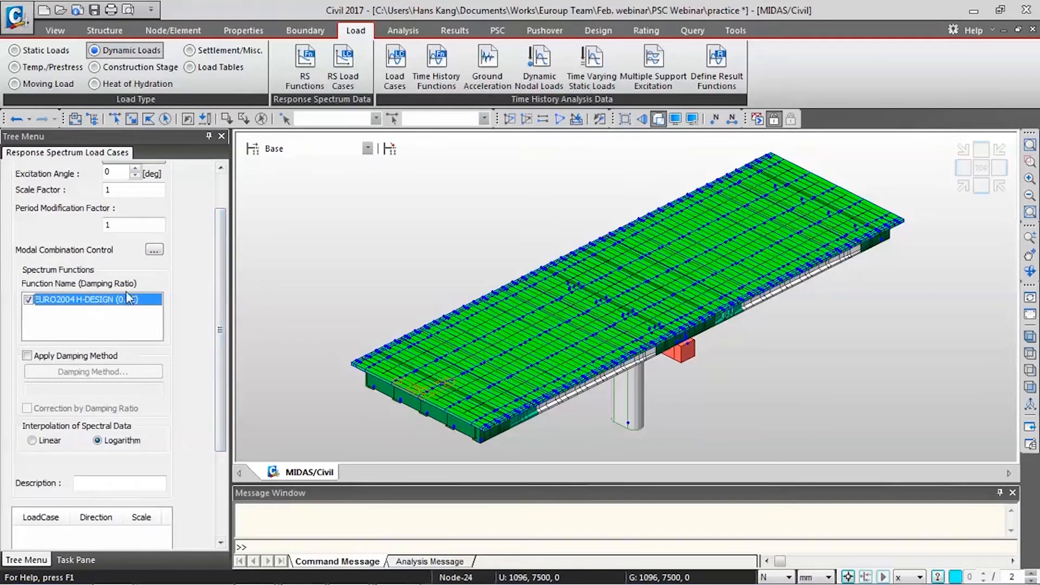
{"action": "left_click_drag", "start_coordinate": [217, 303], "coordinate": [222, 422]}
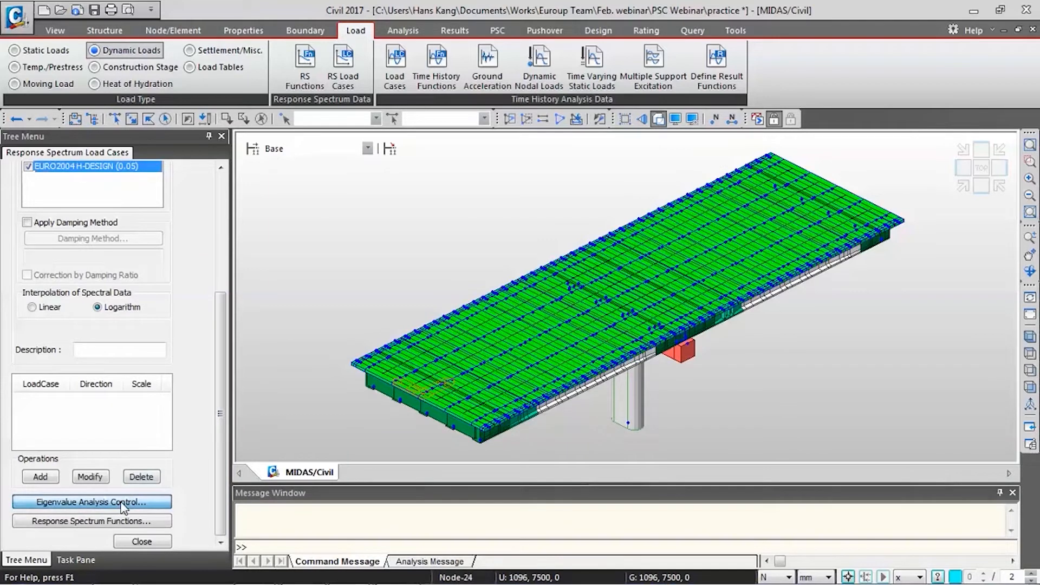
Set the eigenvalue analysis control to 10 frequencies with Lanczos eigenvectors
{"action": "left_click", "coordinate": [134, 504]}
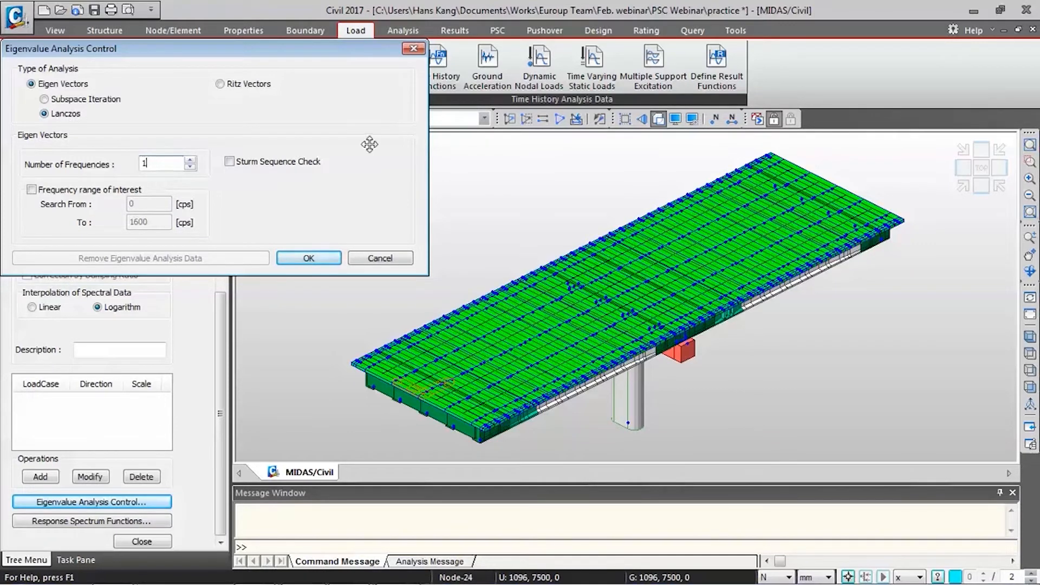
{"action": "type", "text": "0"}
{"action": "left_click", "coordinate": [308, 258]}
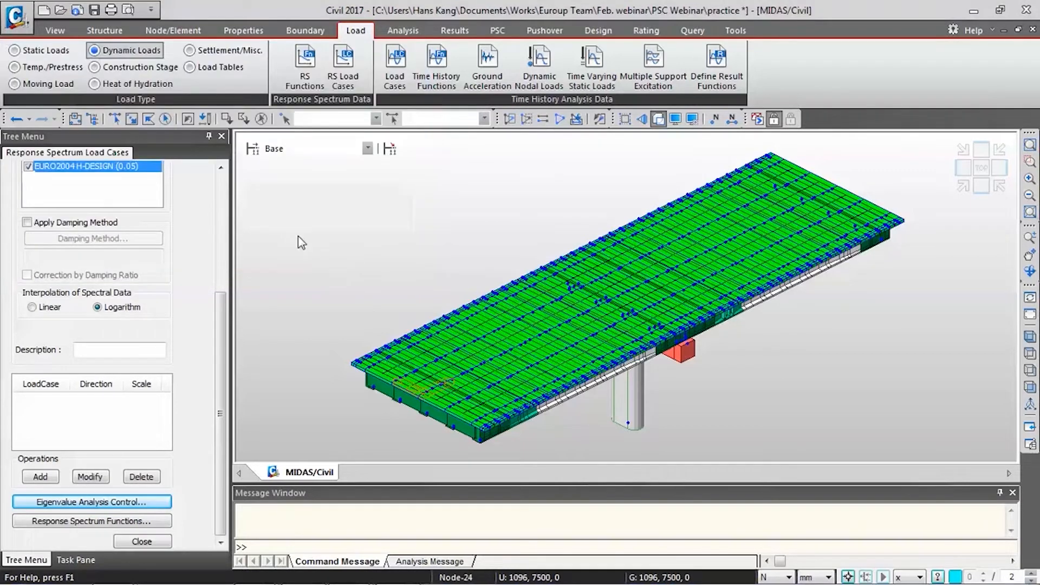
Add load case RX to the list, and define response spectrum load case RY in the X-Y direction at a 90-degree excitation angle
{"action": "left_click", "coordinate": [40, 478]}
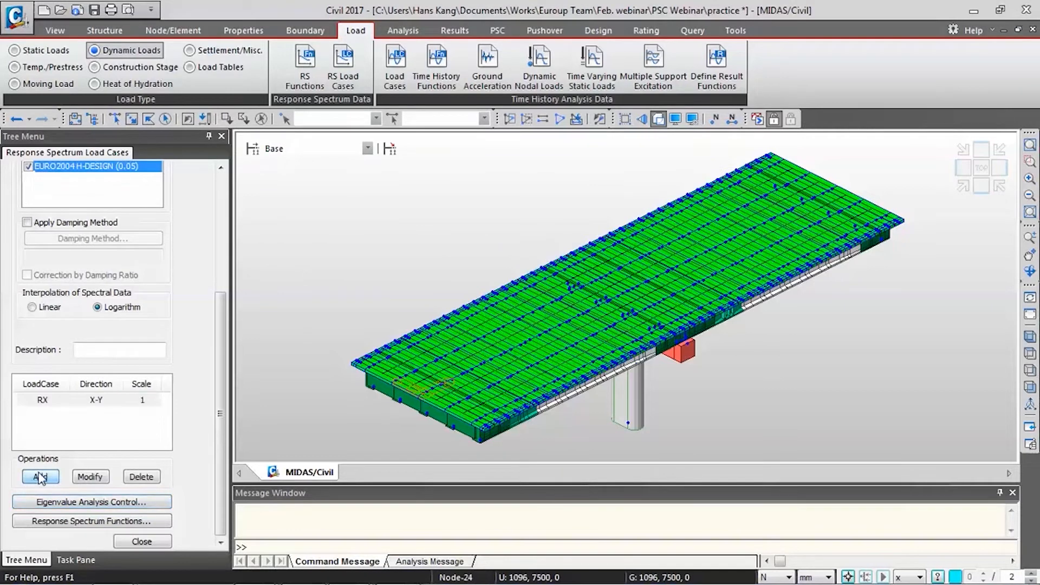
{"action": "left_click_drag", "start_coordinate": [223, 339], "coordinate": [231, 169]}
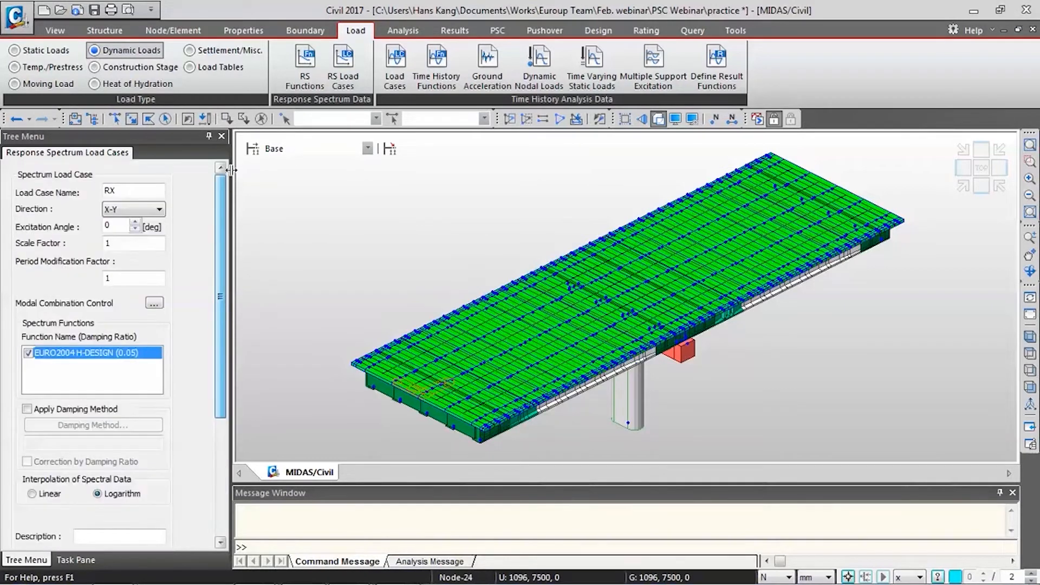
{"action": "left_click", "coordinate": [163, 190]}
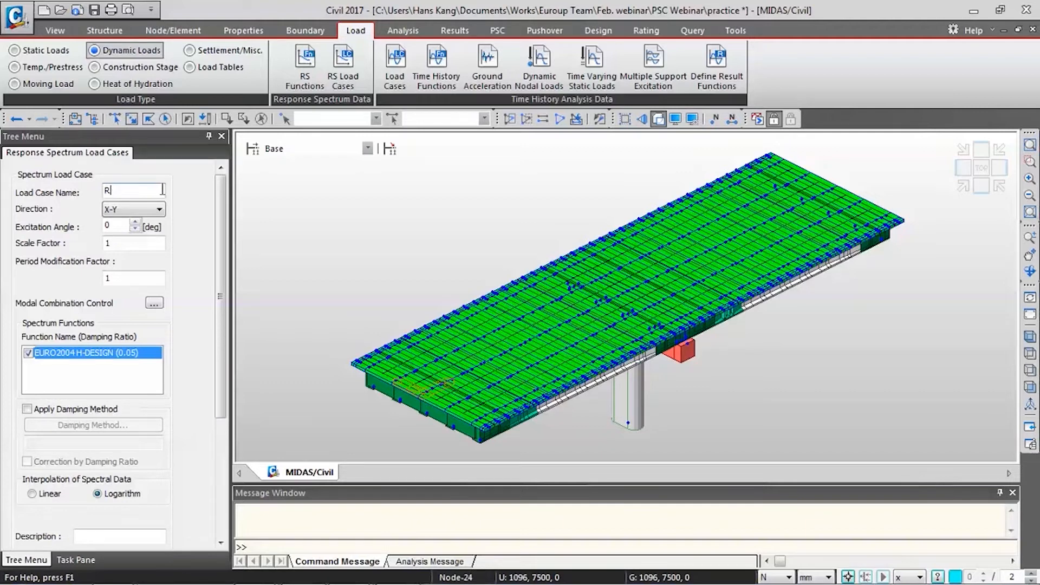
{"action": "left_click_drag", "start_coordinate": [126, 226], "coordinate": [41, 221]}
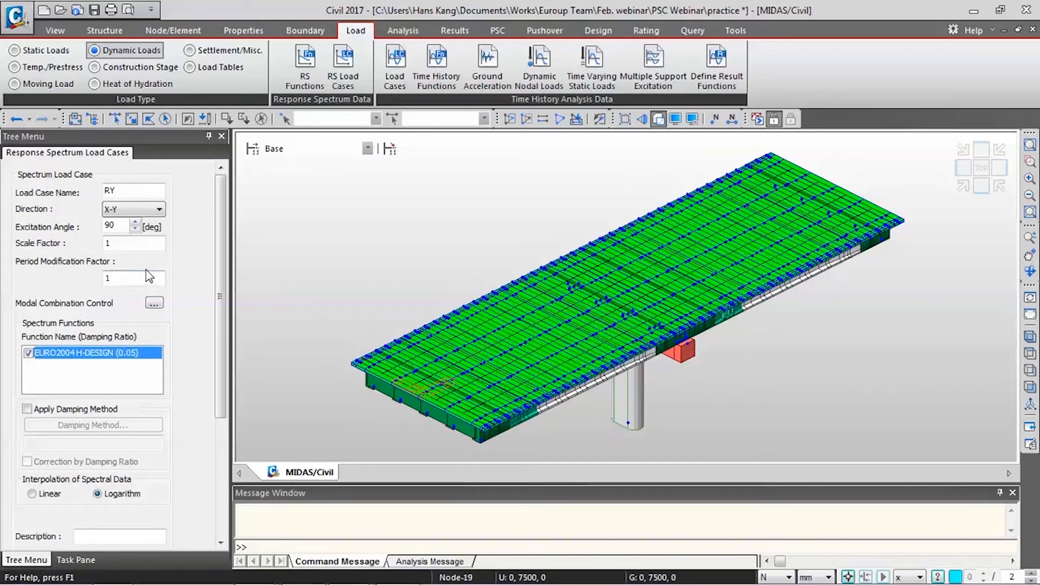
{"action": "left_click_drag", "start_coordinate": [217, 259], "coordinate": [216, 378]}
{"action": "left_click", "coordinate": [40, 477]}
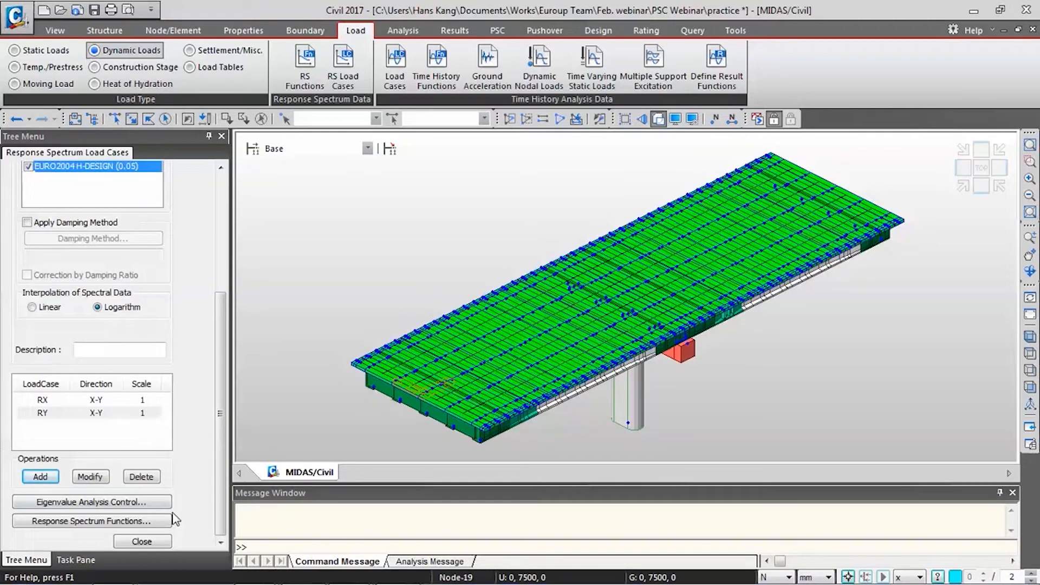
{"action": "left_click", "coordinate": [161, 542]}
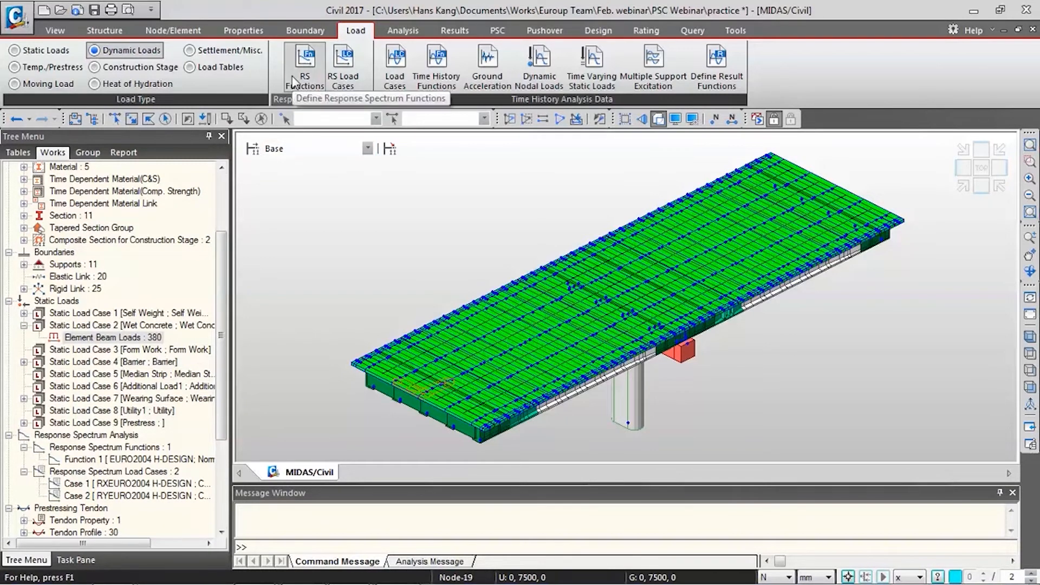
Display the Type 1 supports on the bridge model and examine where they are assigned under the girder ends and pier
{"action": "left_click", "coordinate": [121, 31]}
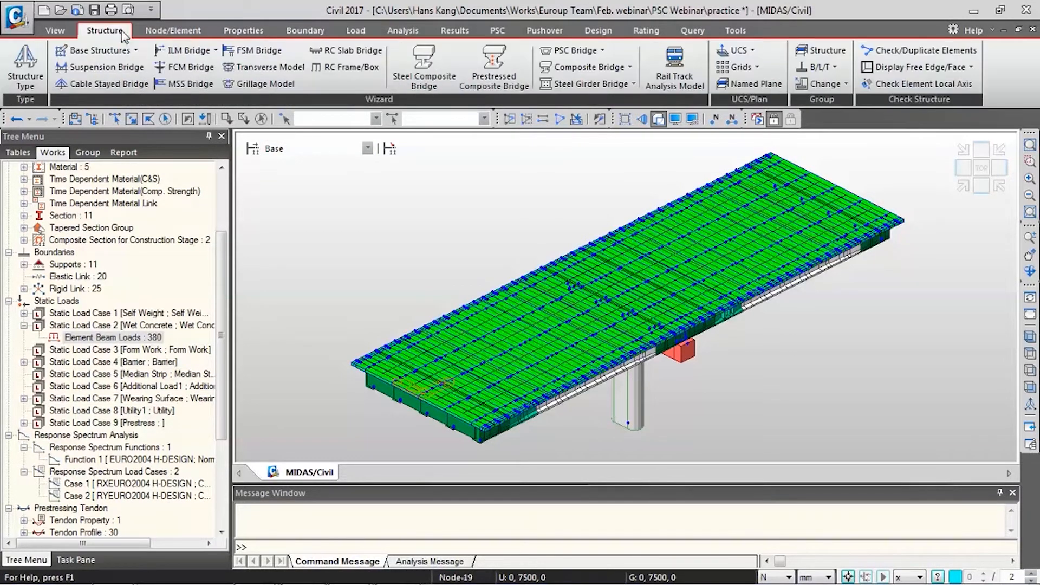
{"action": "left_click", "coordinate": [233, 32]}
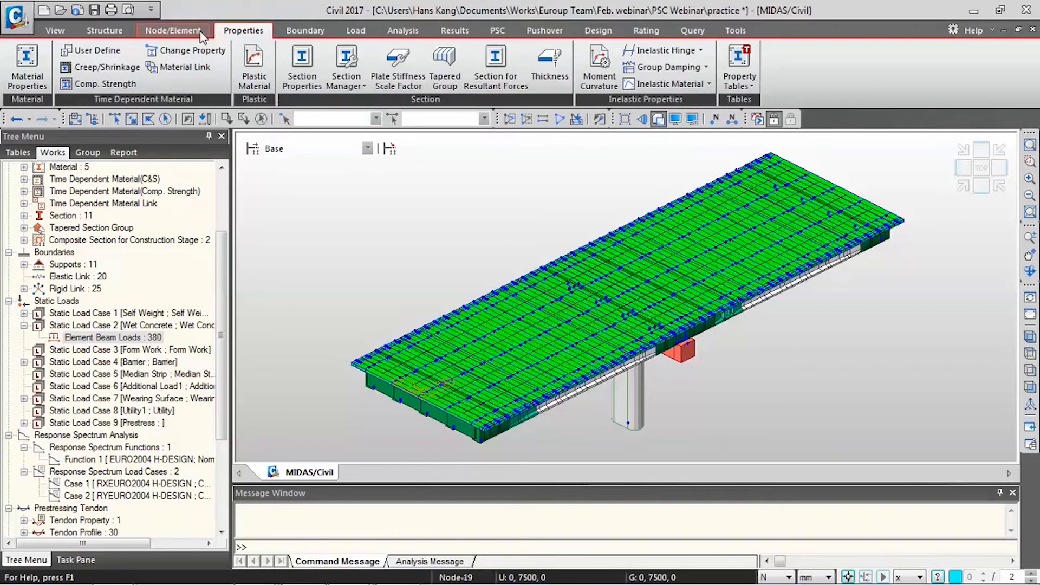
{"action": "left_click", "coordinate": [288, 36]}
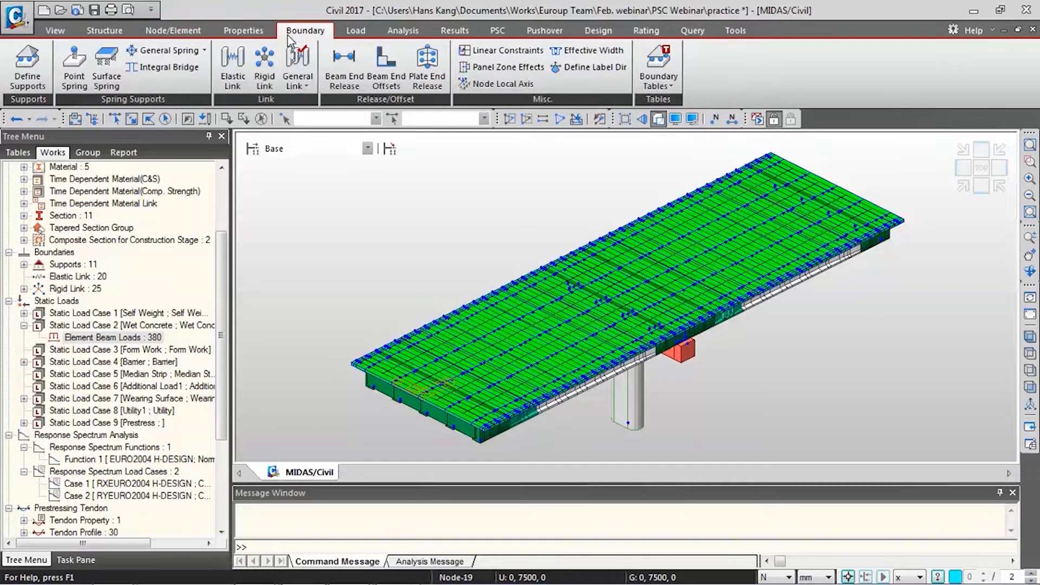
{"action": "double_click", "coordinate": [74, 266]}
{"action": "right_click", "coordinate": [74, 277]}
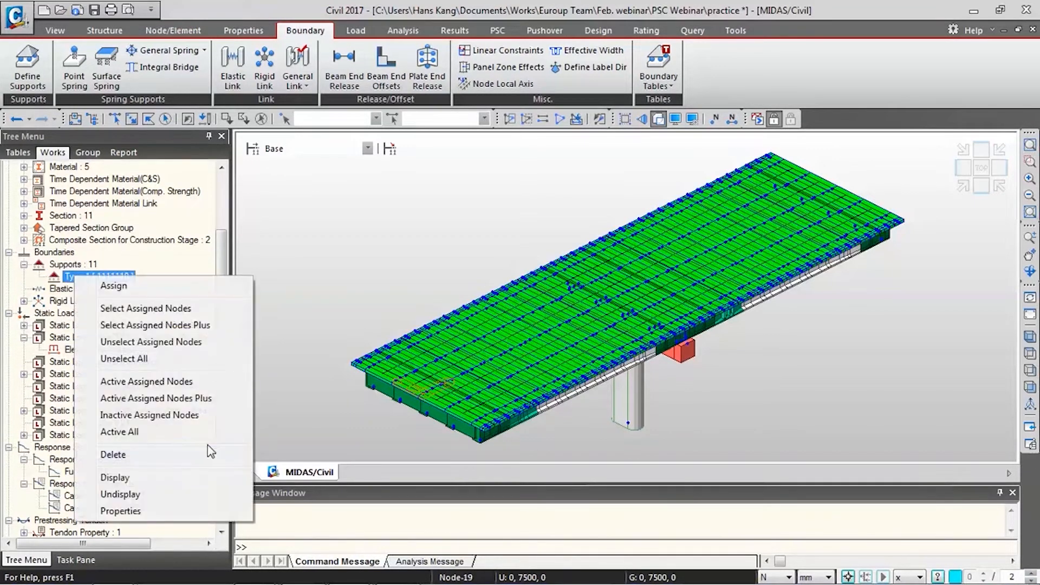
{"action": "left_click", "coordinate": [187, 495]}
{"action": "right_click", "coordinate": [101, 271]}
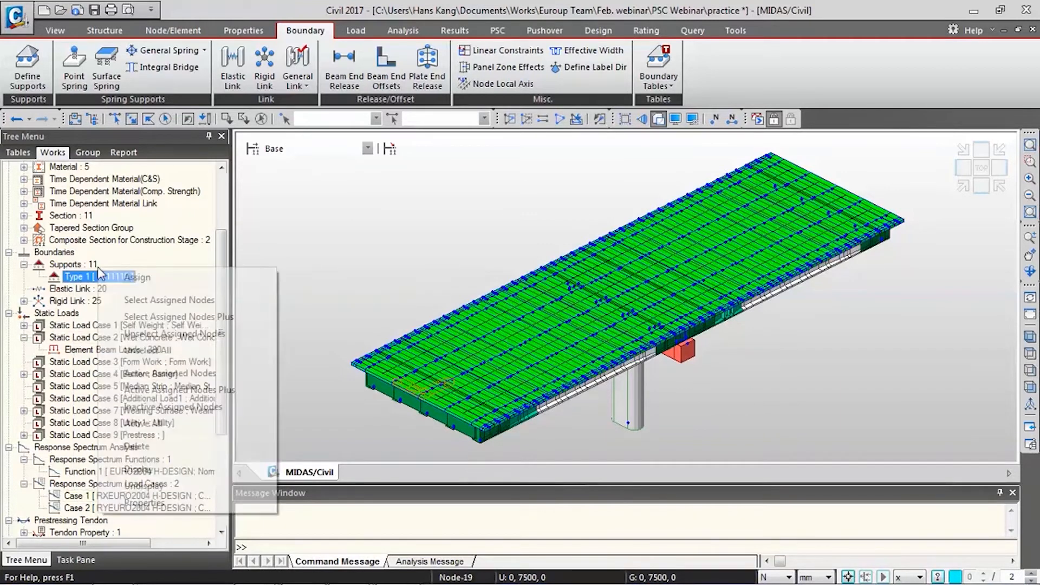
{"action": "left_click", "coordinate": [181, 469]}
{"action": "middle_click_drag", "start_coordinate": [606, 346], "coordinate": [558, 339]}
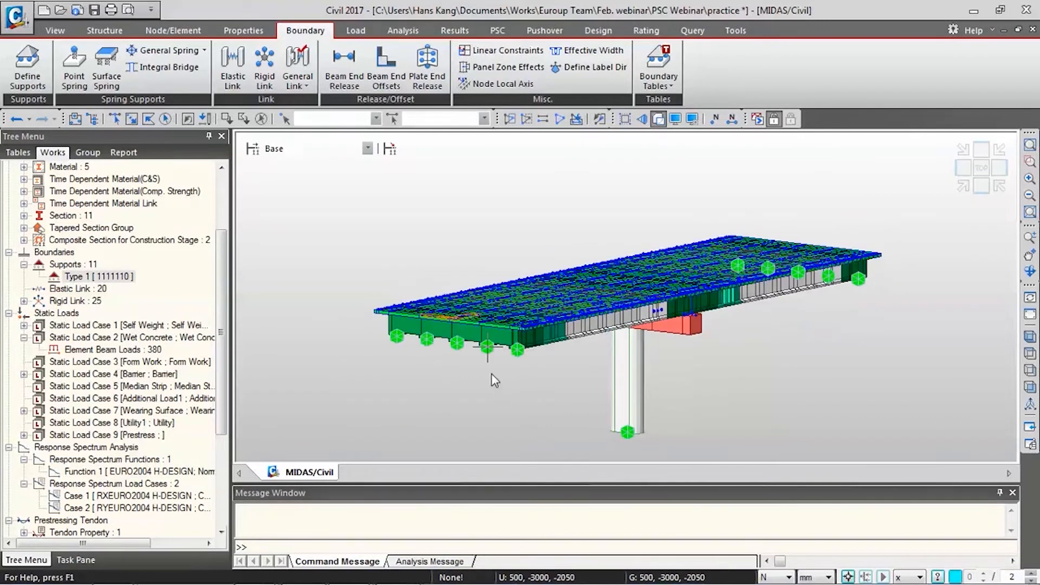
Hide the support symbols and display the elastic links on the model
{"action": "right_click", "coordinate": [122, 276]}
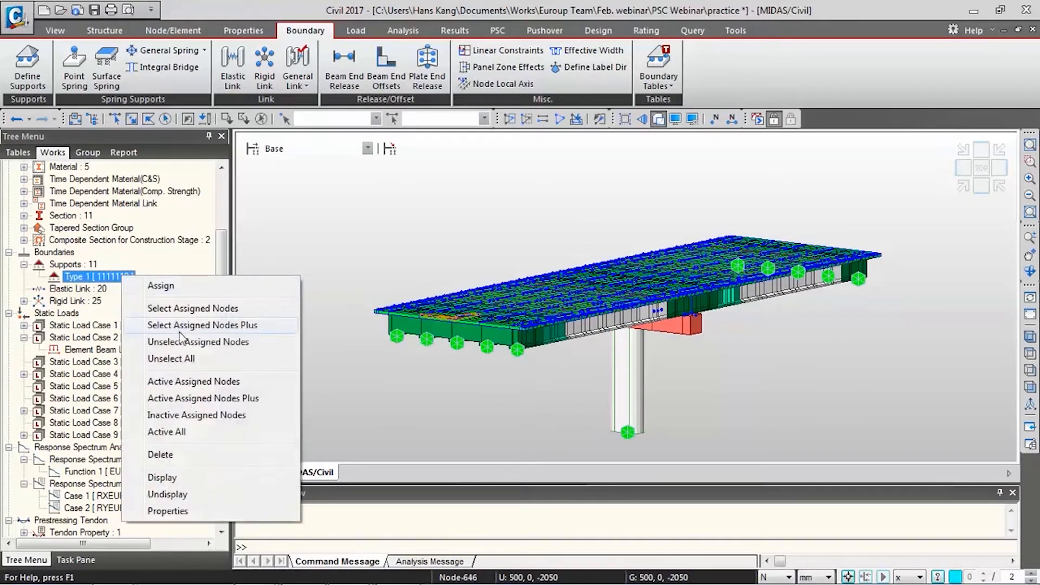
{"action": "left_click", "coordinate": [200, 498]}
{"action": "right_click", "coordinate": [101, 289]}
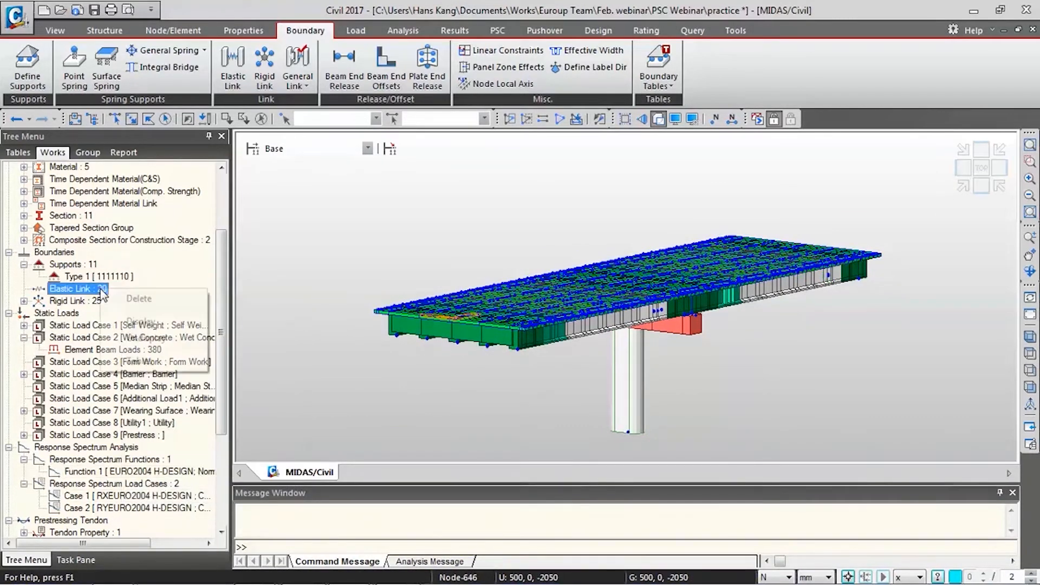
{"action": "left_click", "coordinate": [193, 322]}
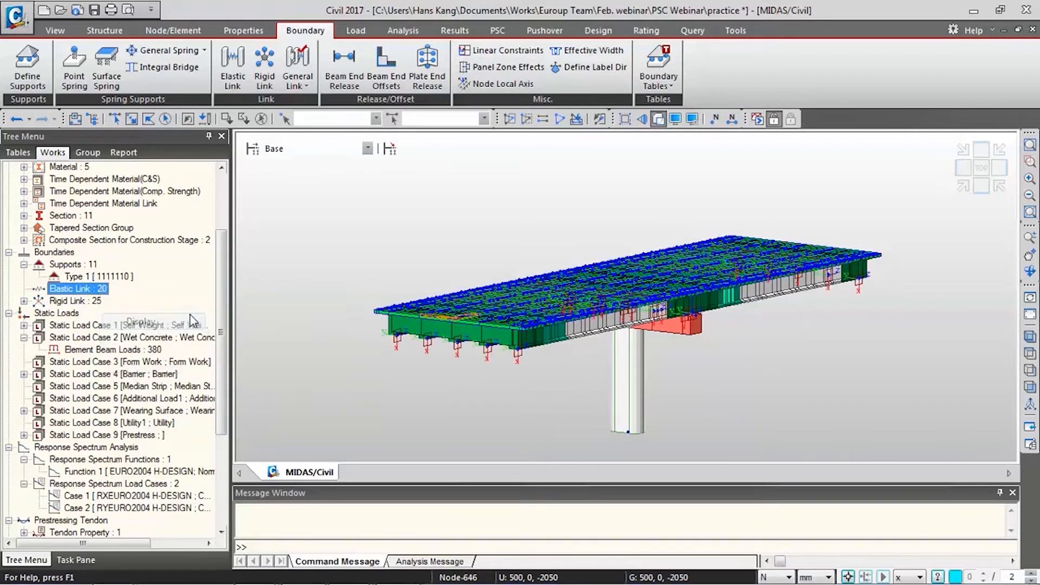
Display the rigid links on the model in place of the elastic links
{"action": "double_click", "coordinate": [87, 300]}
{"action": "right_click", "coordinate": [84, 266]}
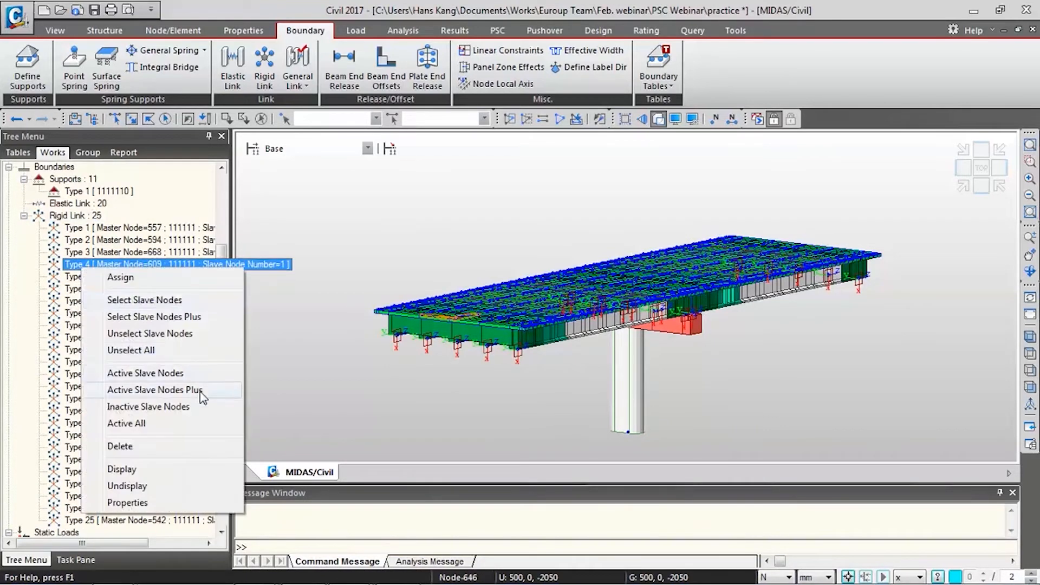
{"action": "left_click", "coordinate": [185, 466]}
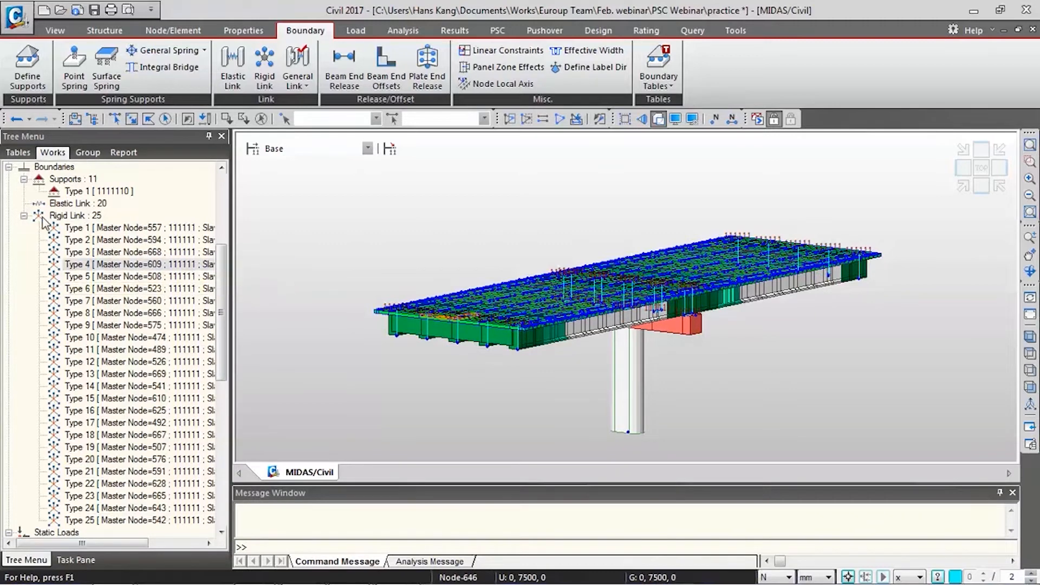
{"action": "left_click", "coordinate": [24, 215]}
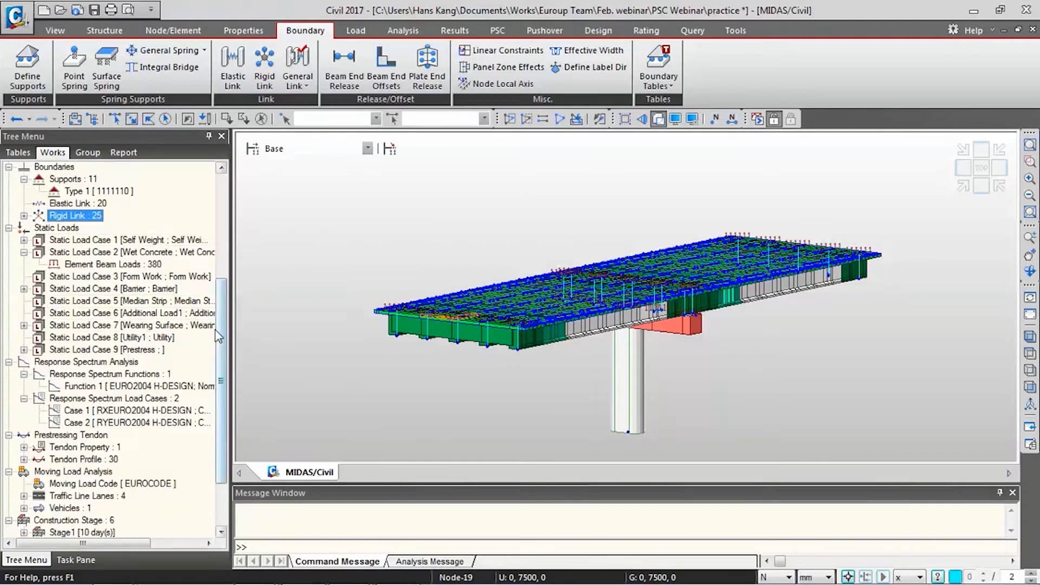
Hide the rigid link symbols and collapse the rigid link list
{"action": "left_click_drag", "start_coordinate": [219, 335], "coordinate": [203, 273]}
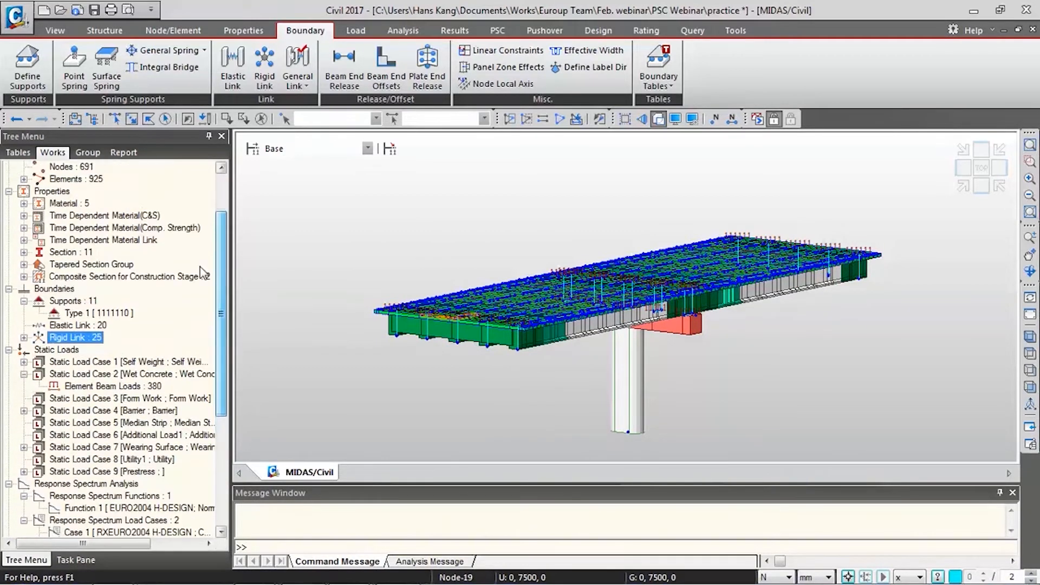
{"action": "double_click", "coordinate": [57, 339]}
{"action": "right_click", "coordinate": [106, 325]}
{"action": "left_click", "coordinate": [169, 545]}
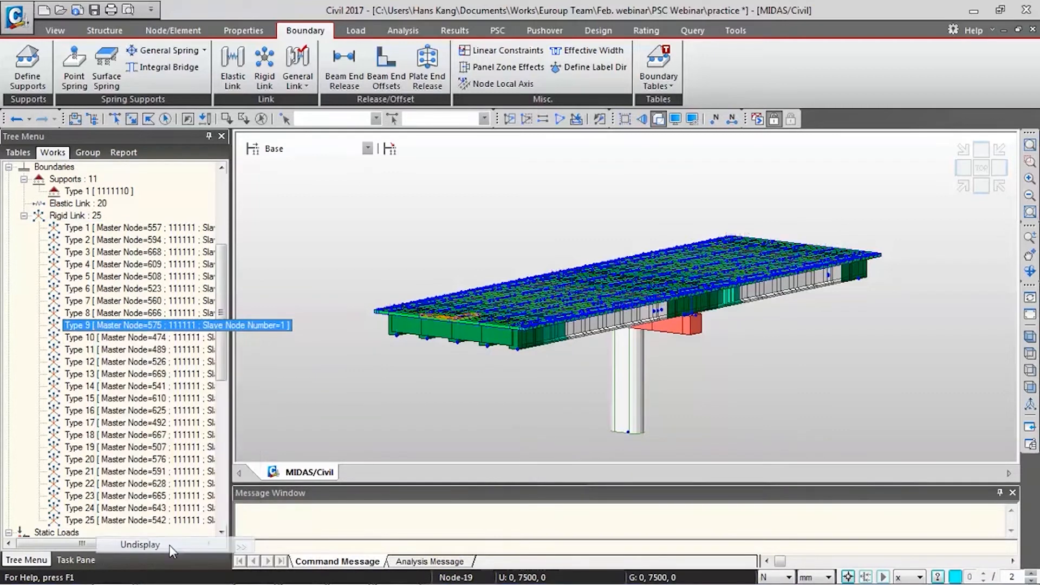
{"action": "left_click", "coordinate": [24, 215]}
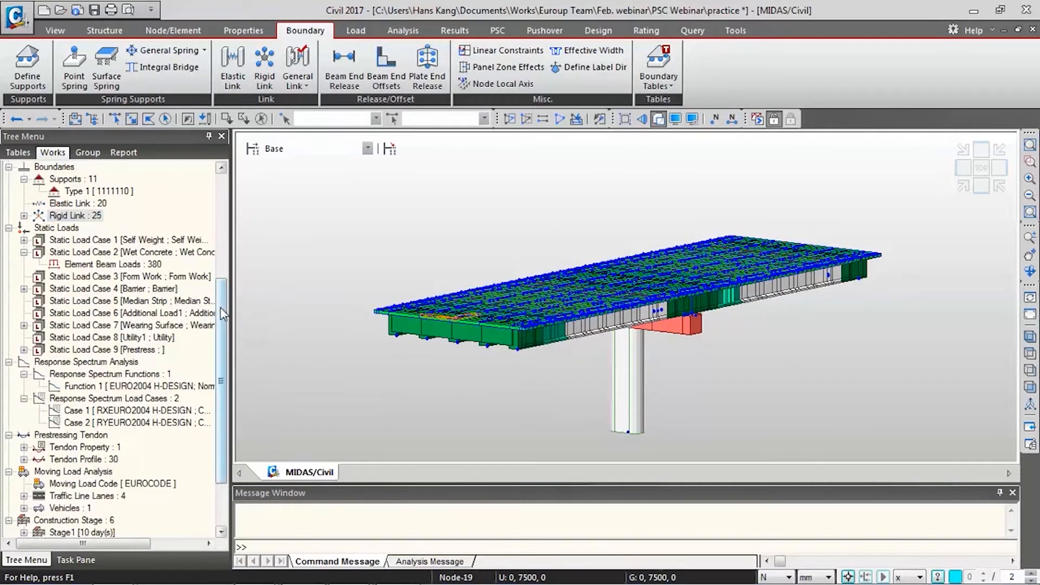
{"action": "scroll", "coordinate": [222, 314], "scroll_direction": "up", "scroll_amount": 4}
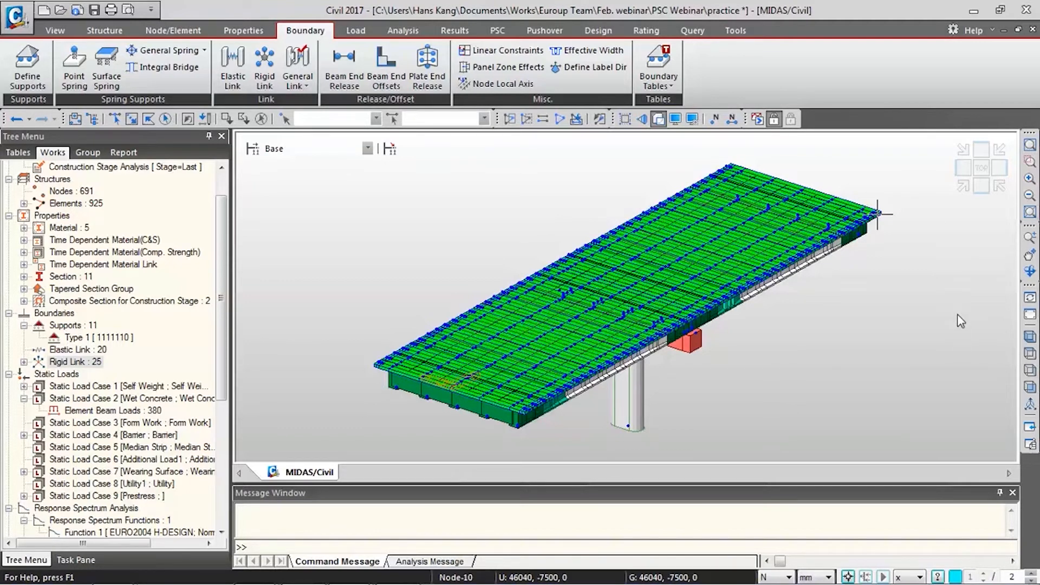
Switch to the finished bridge file 2. Completed Model(1) and inspect its deck, girders and pier
{"action": "key", "text": "alt+Tab"}
{"action": "key", "text": "alt+Tab"}
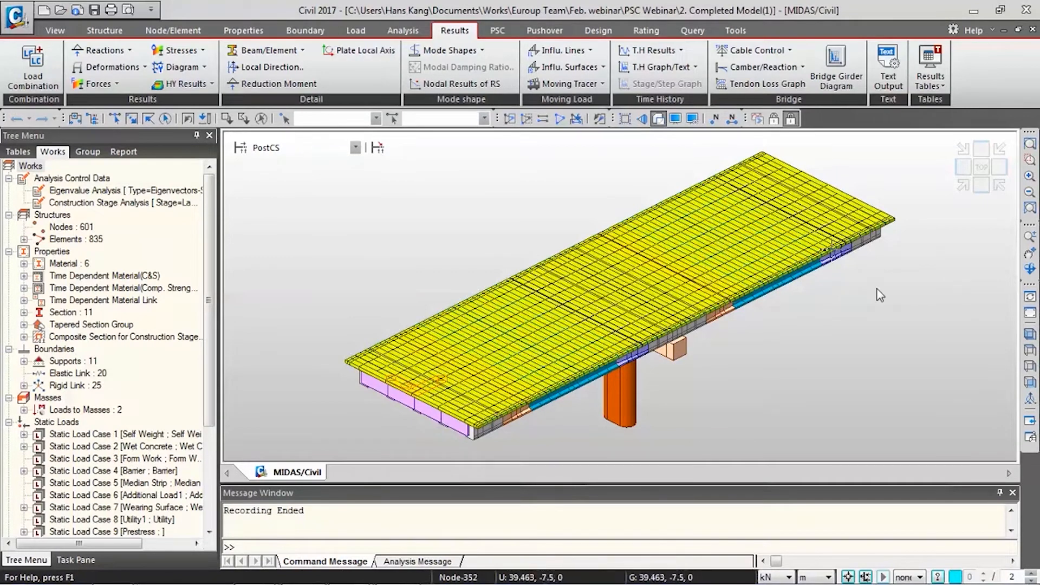
{"action": "middle_click_drag", "start_coordinate": [850, 318], "coordinate": [834, 317]}
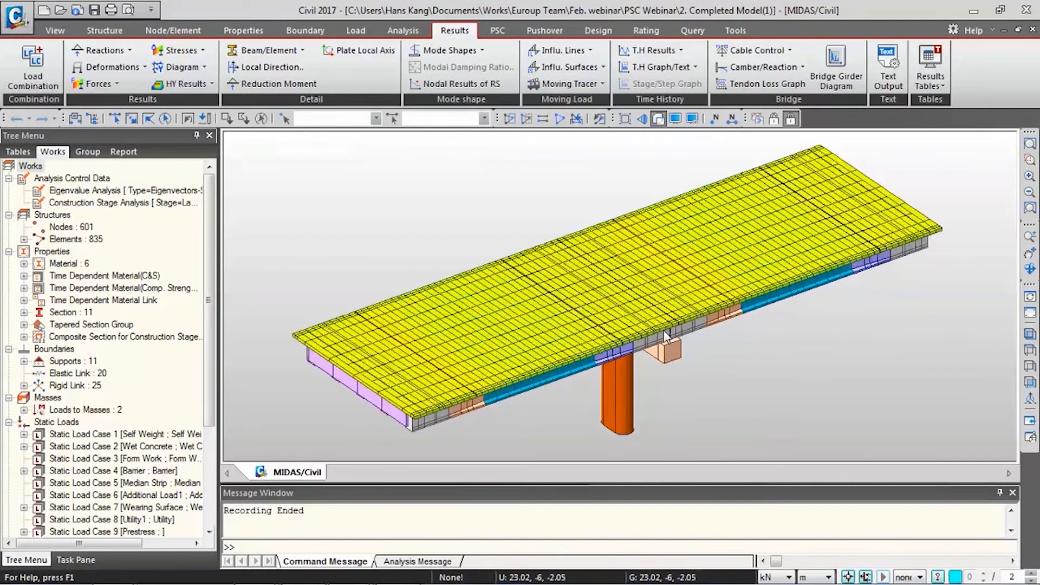
{"action": "scroll", "coordinate": [665, 337], "scroll_direction": "up", "scroll_amount": 3}
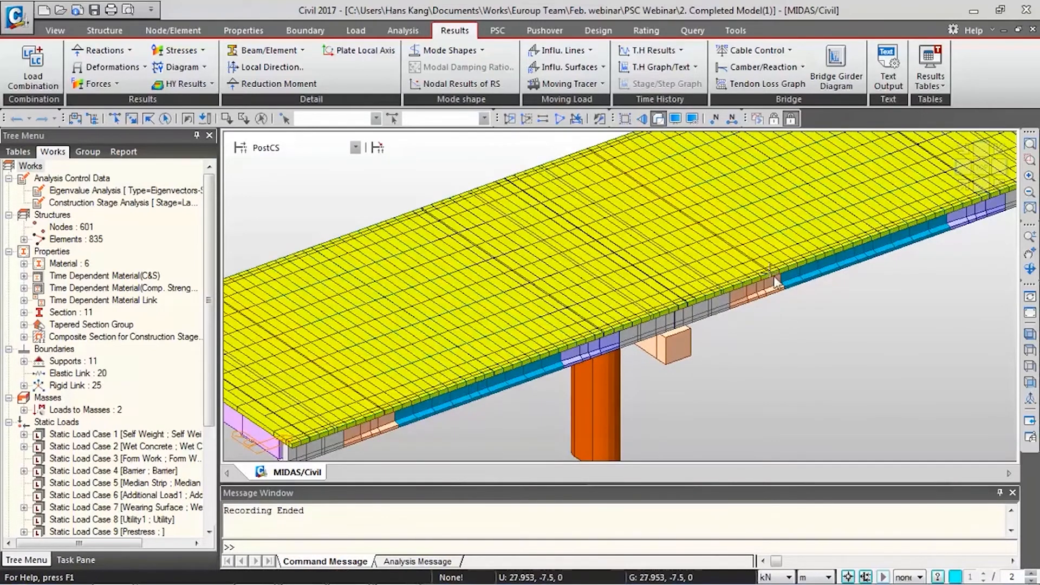
{"action": "scroll", "coordinate": [867, 283], "scroll_direction": "down", "scroll_amount": 3}
{"action": "middle_click_drag", "start_coordinate": [827, 301], "coordinate": [779, 334], "text": "ctrl"}
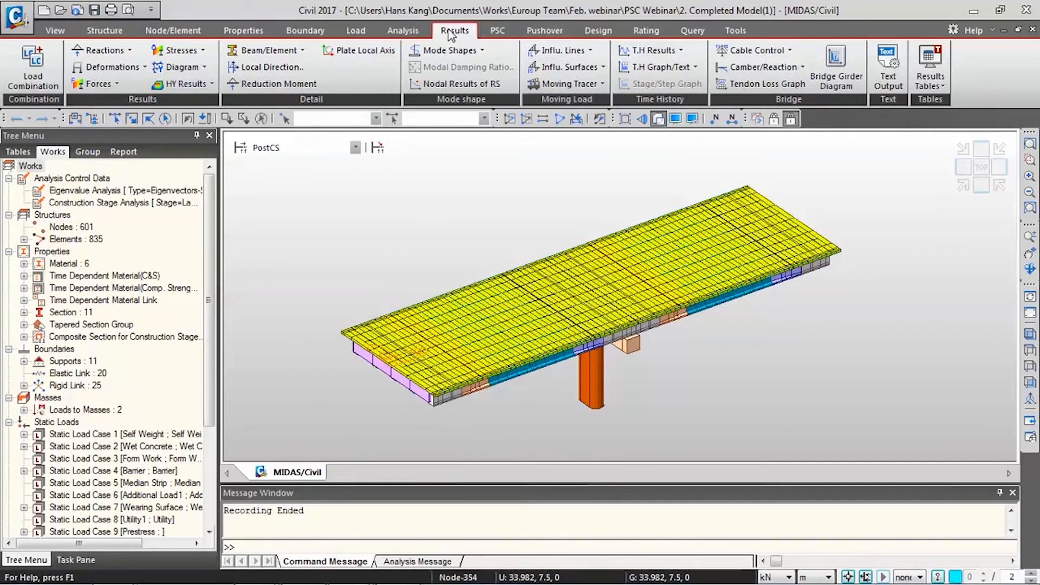
Review the Eurocode 0 options for automatically generating concrete design load combinations, without generating any
{"action": "left_click", "coordinate": [41, 83]}
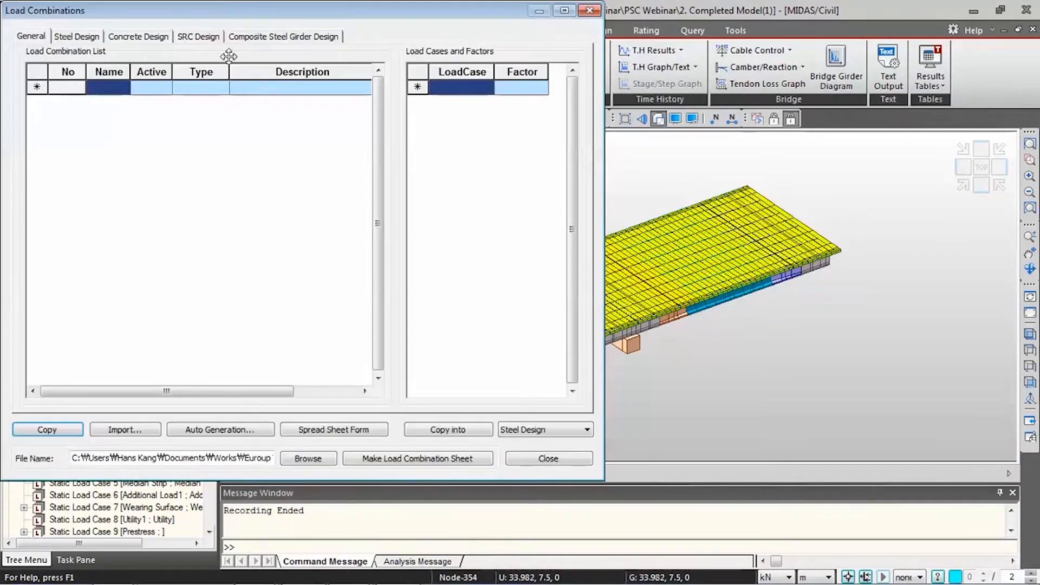
{"action": "left_click", "coordinate": [138, 37]}
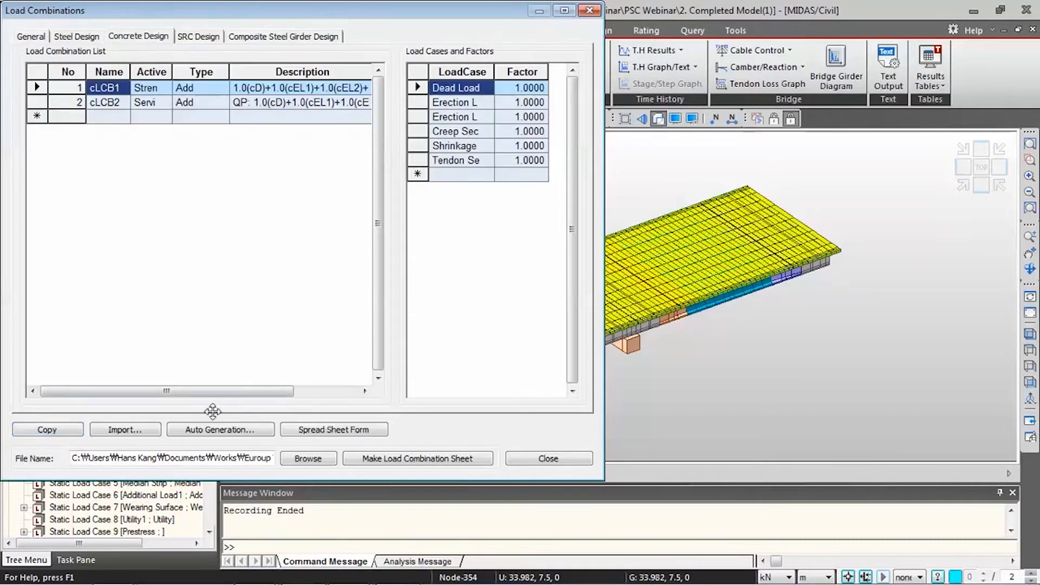
{"action": "left_click", "coordinate": [258, 435]}
{"action": "left_click", "coordinate": [387, 142]}
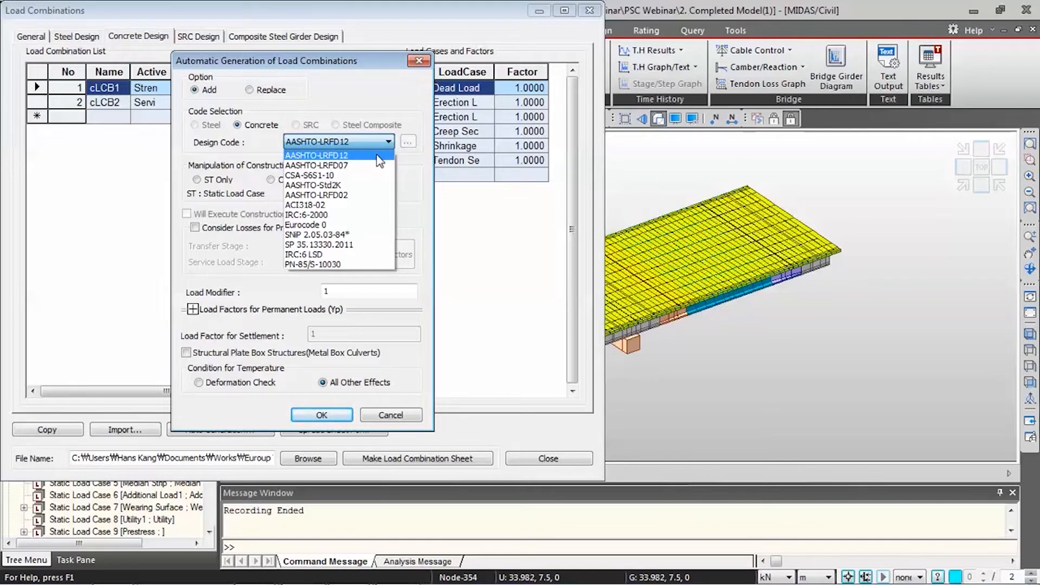
{"action": "left_click", "coordinate": [385, 225]}
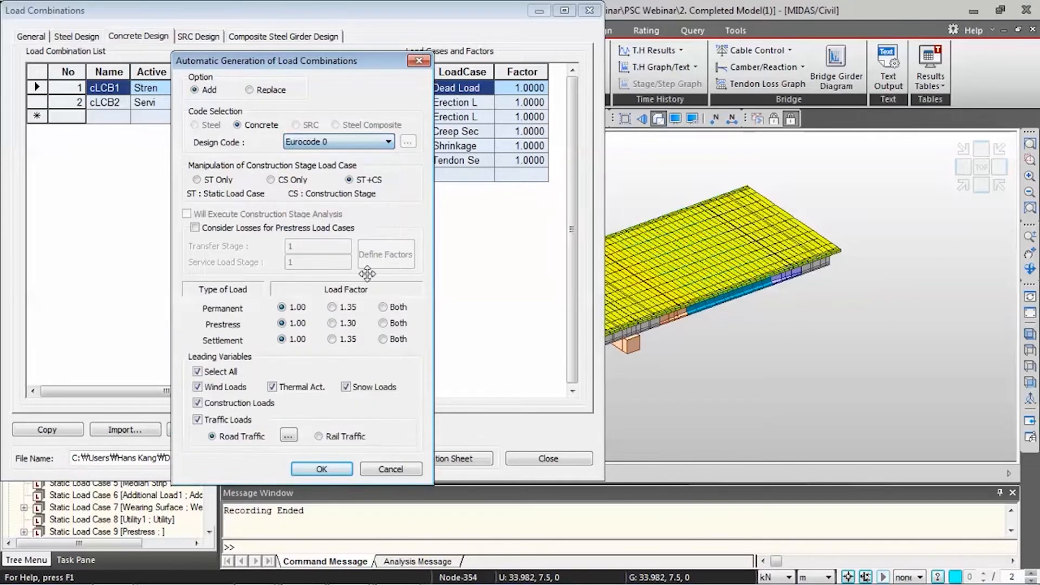
{"action": "left_click", "coordinate": [381, 469]}
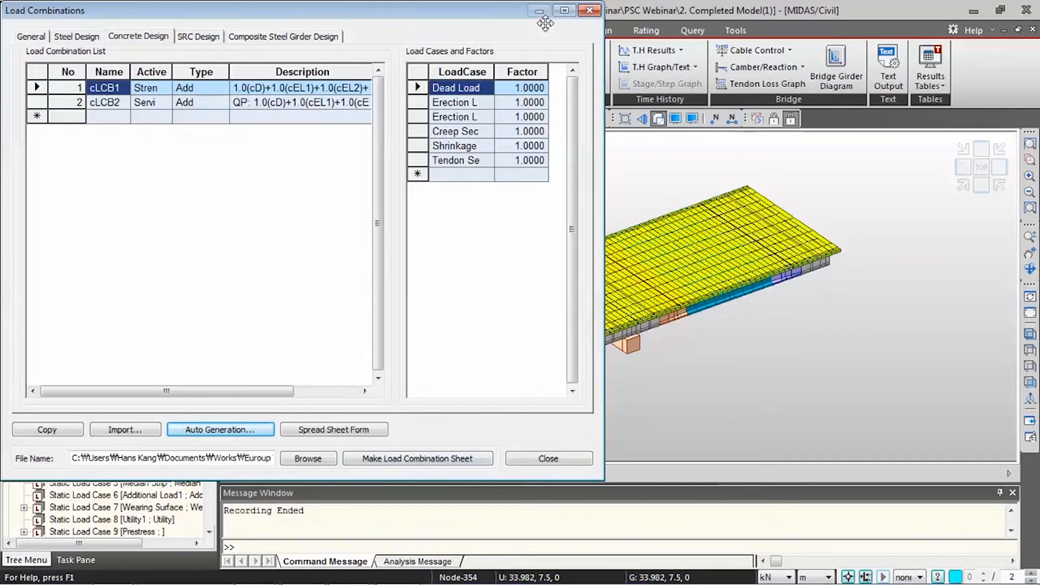
{"action": "left_click", "coordinate": [590, 10]}
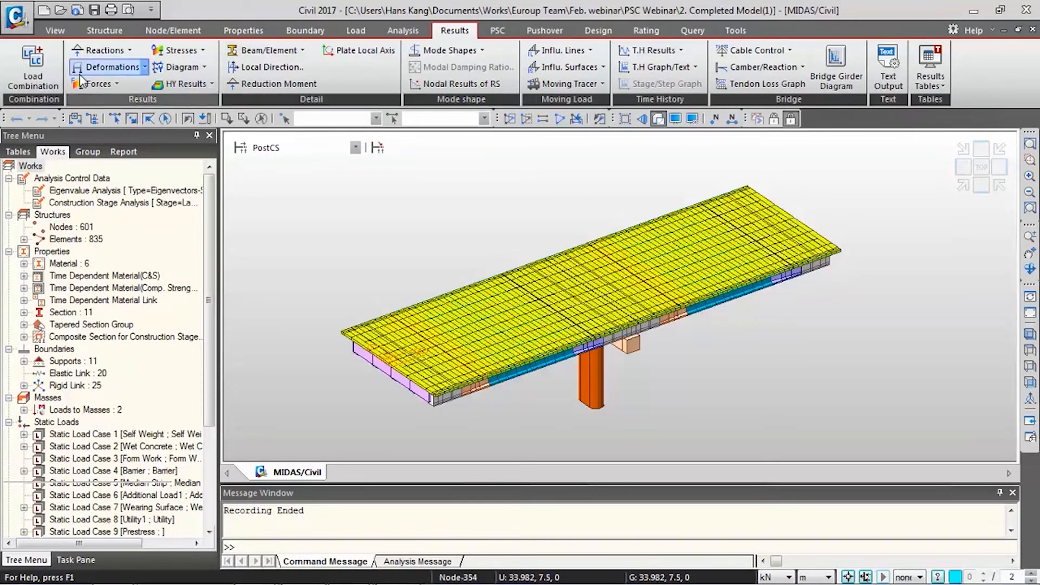
Try entering a concrete design load combination LCB3 as Strength/Stress by hand, discard the row and leave the load combinations
{"action": "left_click", "coordinate": [27, 78]}
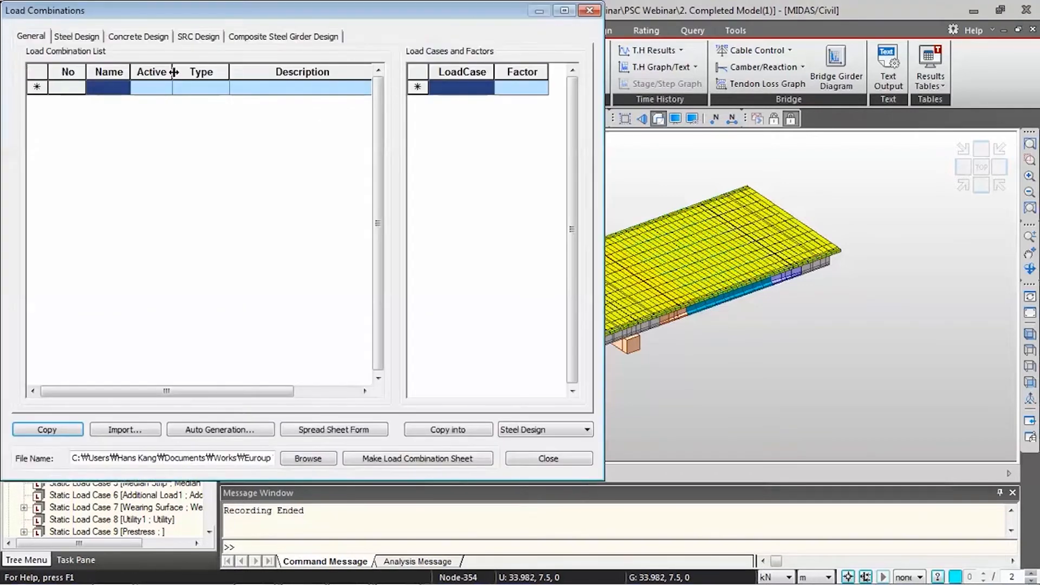
{"action": "left_click", "coordinate": [123, 117]}
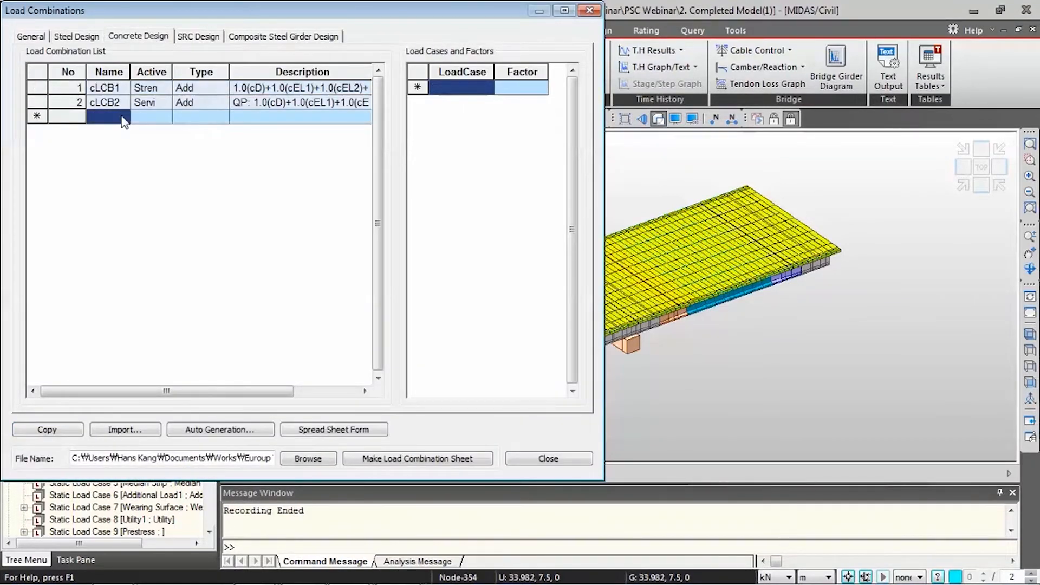
{"action": "type", "text": "LCB3"}
{"action": "left_click", "coordinate": [166, 117]}
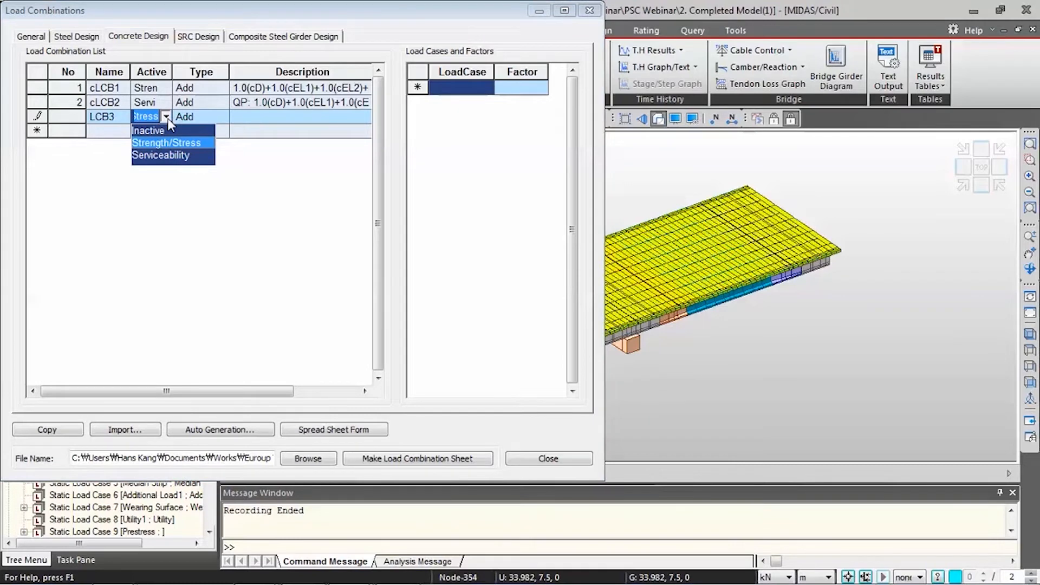
{"action": "left_click", "coordinate": [167, 143]}
{"action": "left_click", "coordinate": [271, 117]}
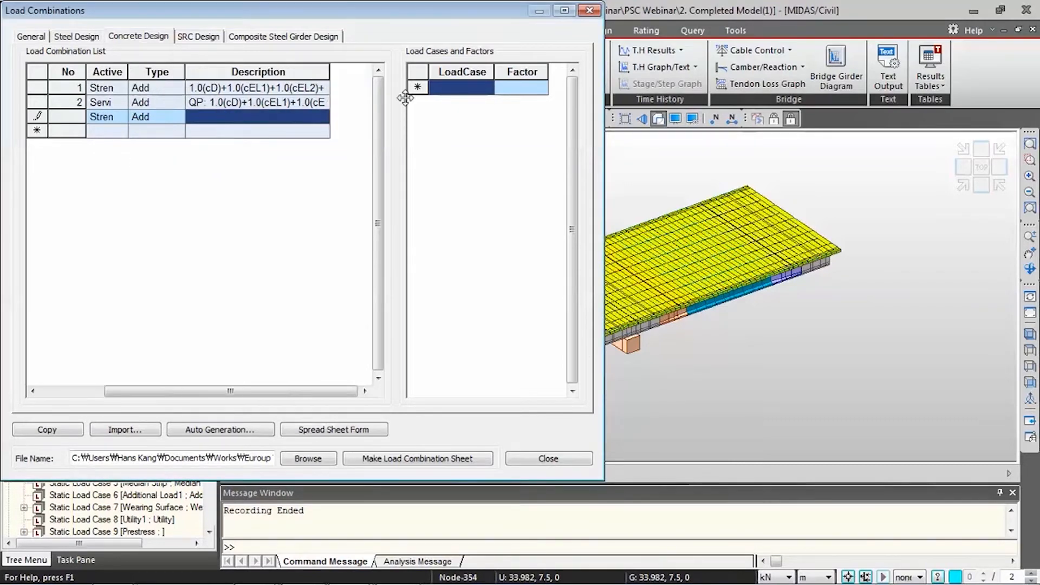
{"action": "left_click", "coordinate": [487, 88]}
{"action": "left_click_drag", "start_coordinate": [401, 139], "coordinate": [419, 139]}
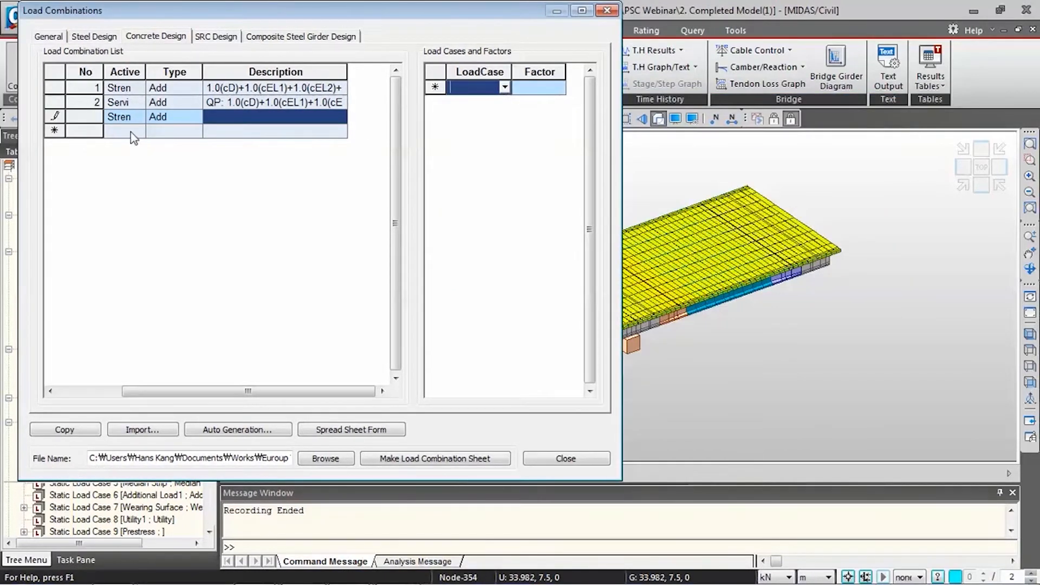
{"action": "left_click", "coordinate": [85, 120]}
{"action": "key", "text": "Escape"}
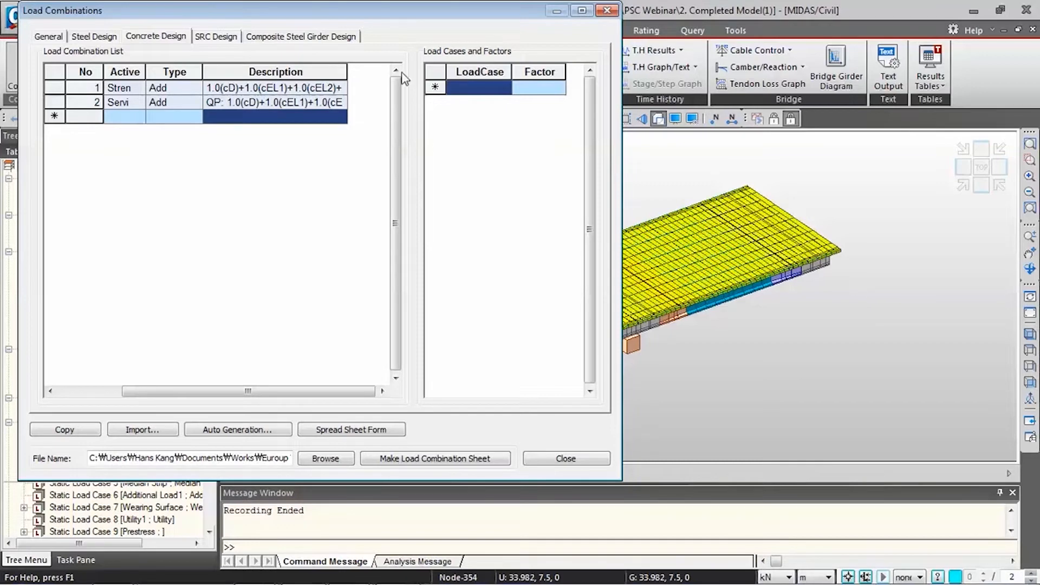
{"action": "left_click", "coordinate": [611, 11]}
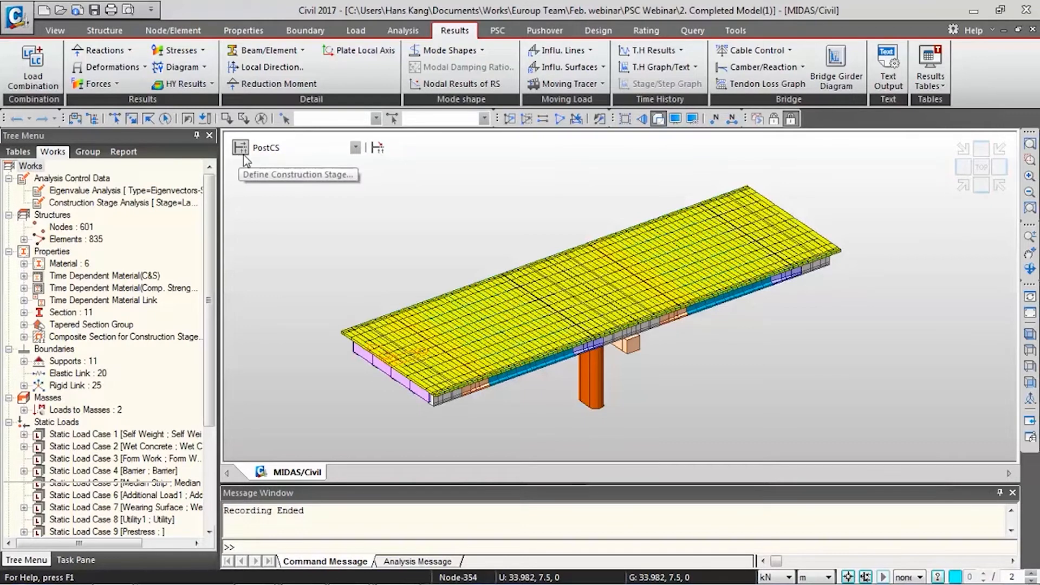
Display the My beam diagram for load combination cLCB1 with solid fill and a legend, and inspect the girders and pier
{"action": "left_click", "coordinate": [97, 84]}
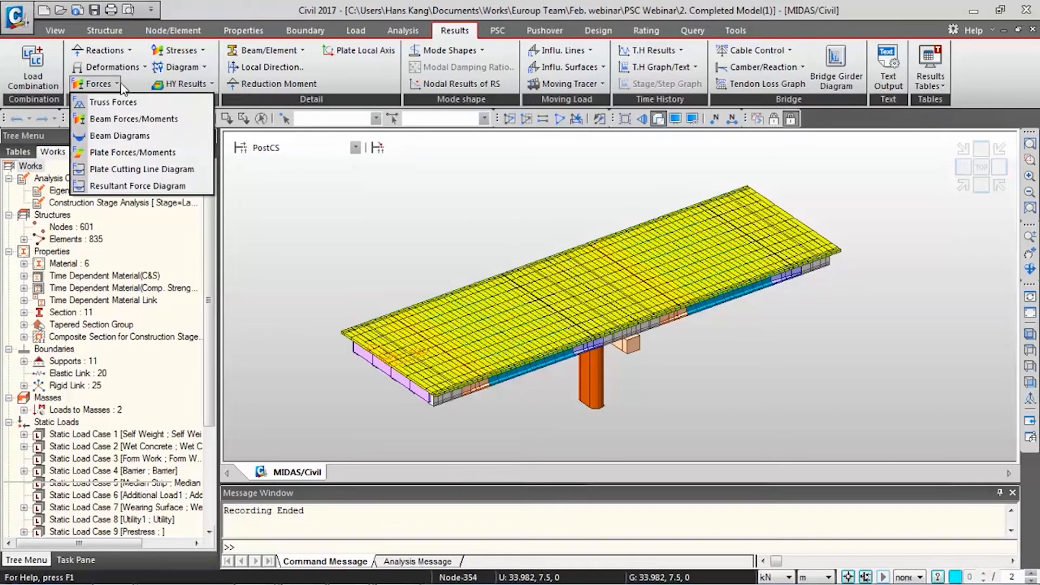
{"action": "left_click", "coordinate": [148, 136]}
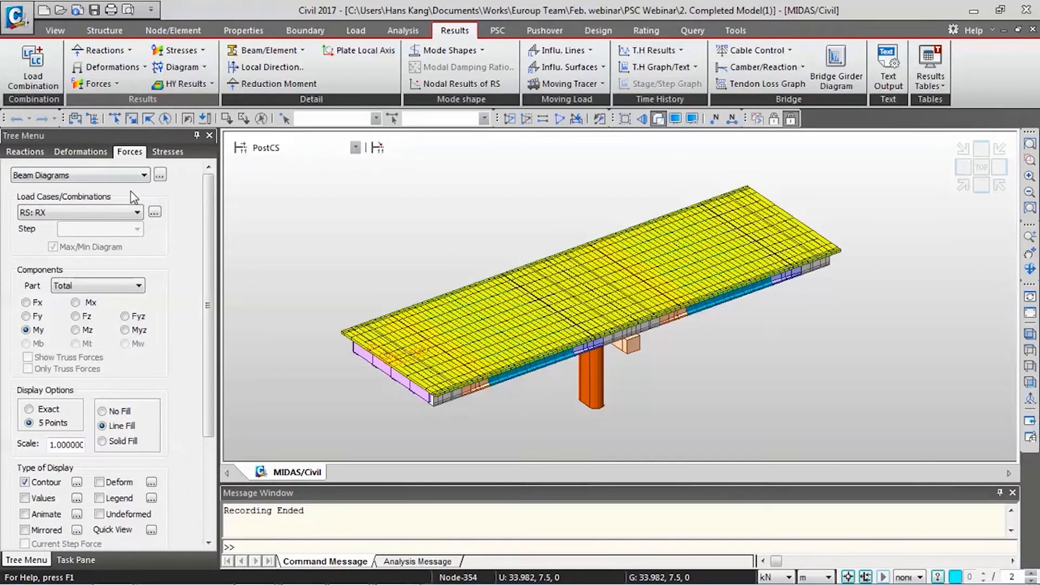
{"action": "left_click", "coordinate": [136, 213]}
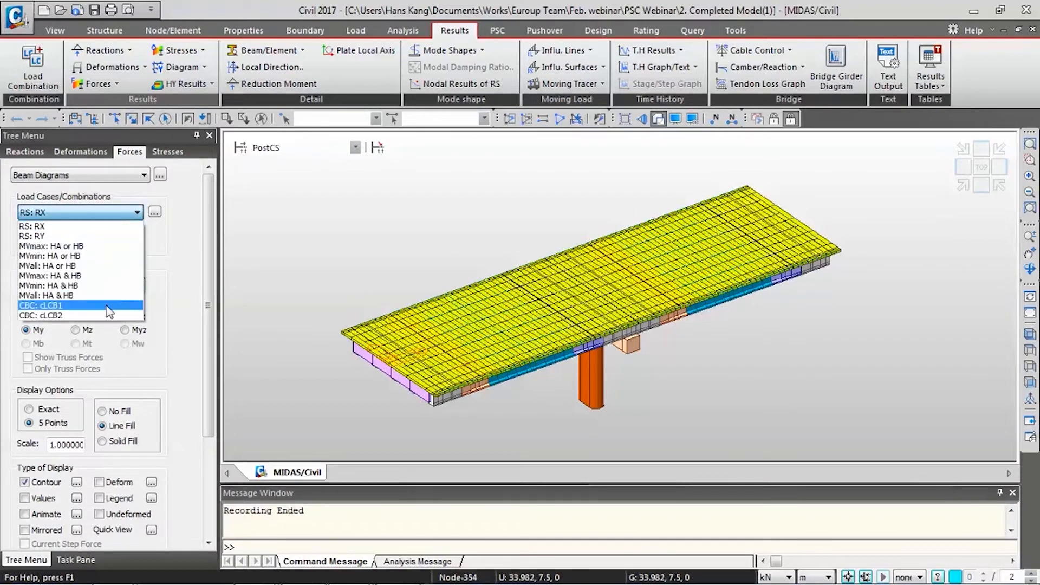
{"action": "left_click", "coordinate": [81, 312]}
{"action": "left_click_drag", "start_coordinate": [210, 253], "coordinate": [206, 332]}
{"action": "left_click", "coordinate": [123, 340]}
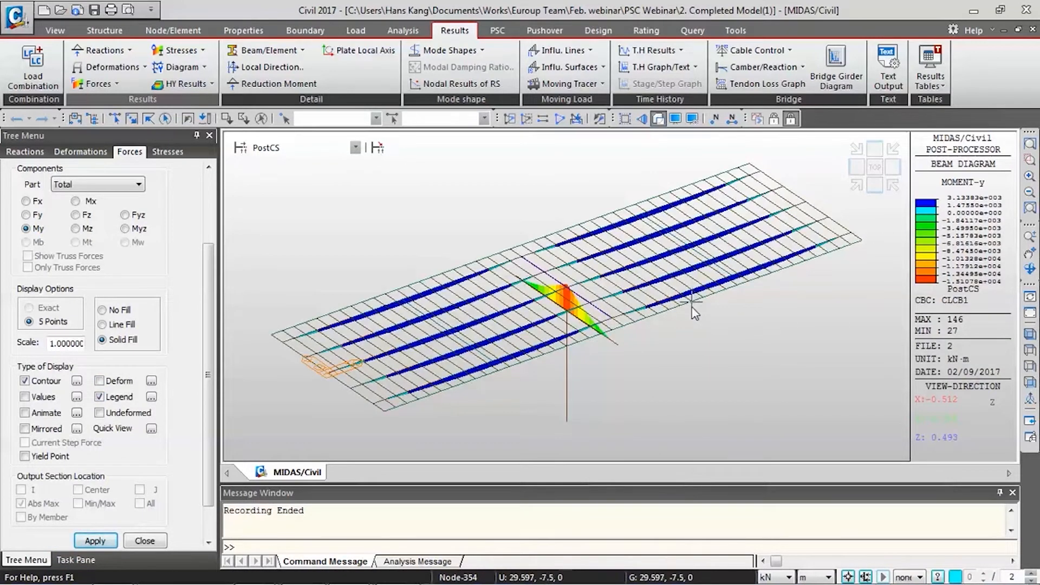
{"action": "scroll", "coordinate": [696, 347], "scroll_direction": "up", "scroll_amount": 2}
{"action": "scroll", "coordinate": [697, 347], "scroll_direction": "up", "scroll_amount": 1}
{"action": "middle_click_drag", "start_coordinate": [672, 320], "coordinate": [777, 391]}
{"action": "scroll", "coordinate": [734, 304], "scroll_direction": "down", "scroll_amount": 3}
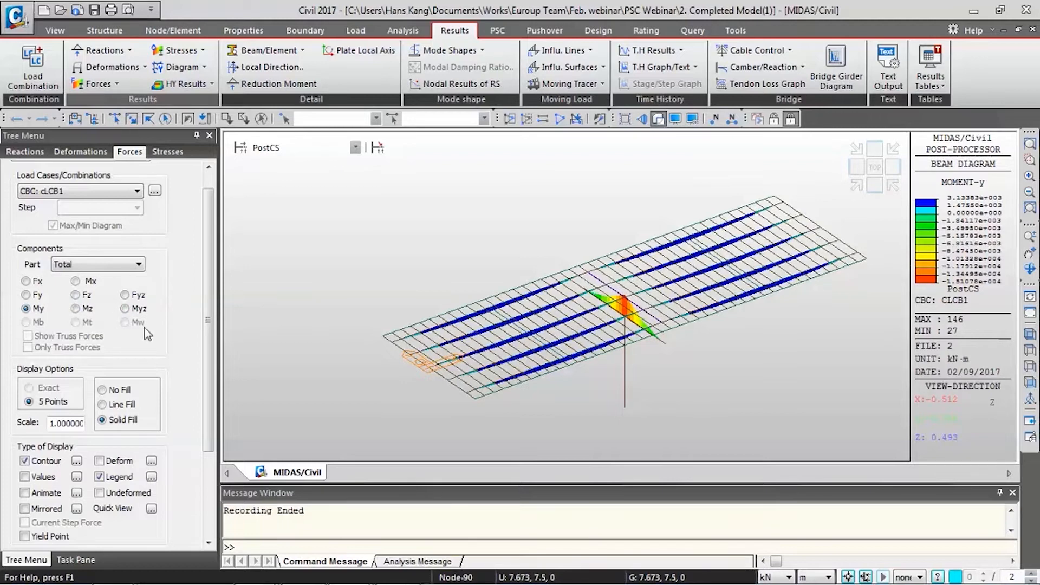
Display the Fz shear force diagram of the beams for cLCB1
{"action": "left_click", "coordinate": [75, 295]}
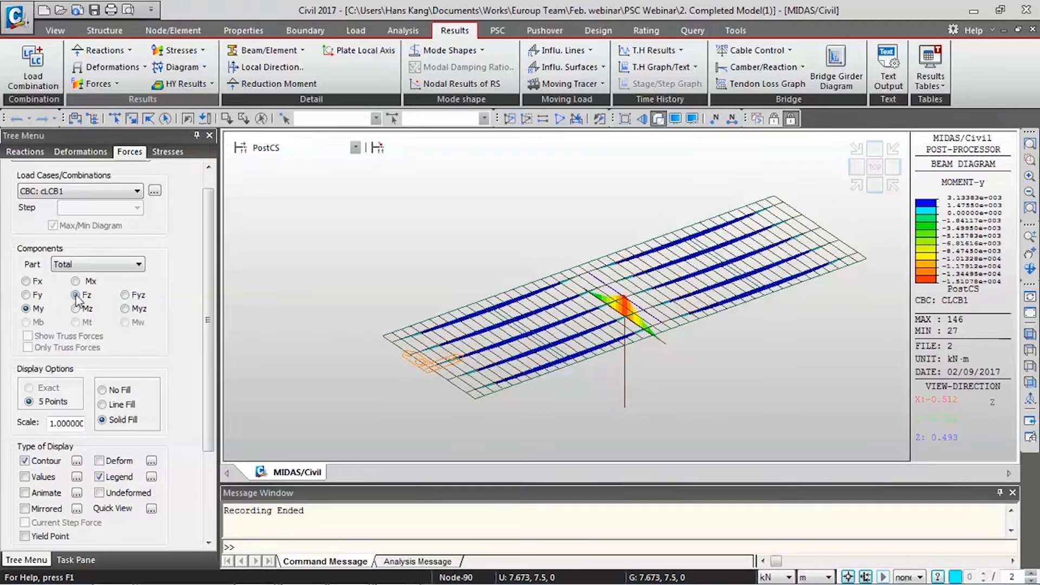
{"action": "scroll", "coordinate": [196, 449], "scroll_direction": "down", "scroll_amount": 3}
{"action": "left_click", "coordinate": [94, 497]}
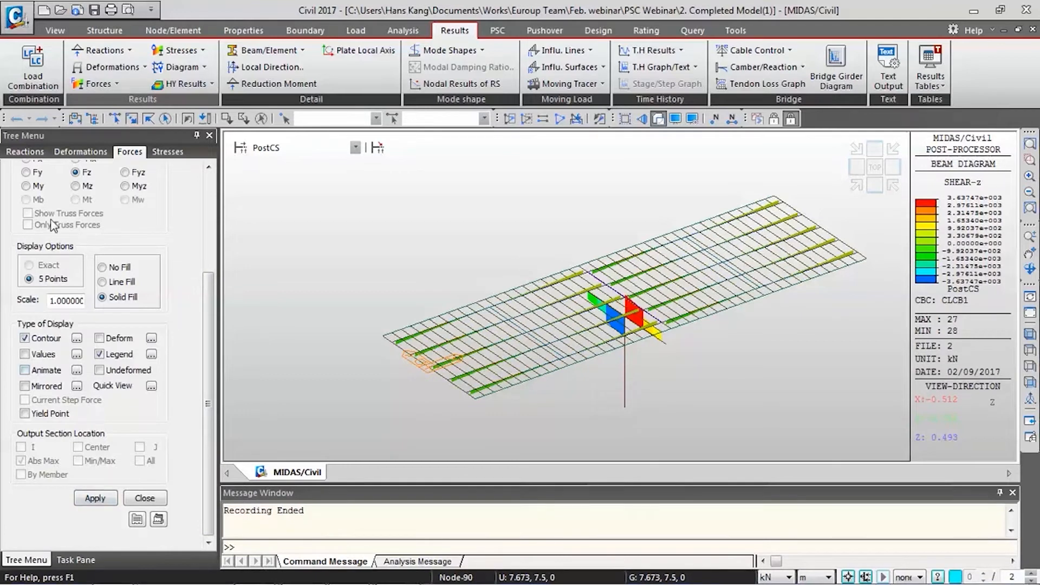
Return the beam diagram to the My bending moment for cLCB1 and look over the selectable load cases
{"action": "left_click_drag", "start_coordinate": [217, 294], "coordinate": [219, 298]}
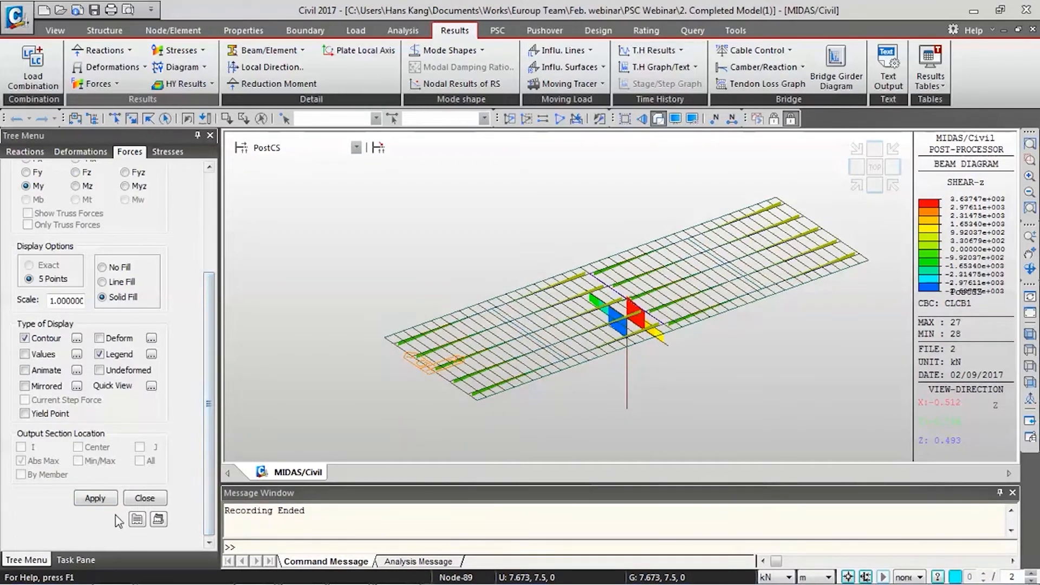
{"action": "left_click_drag", "start_coordinate": [209, 373], "coordinate": [214, 274]}
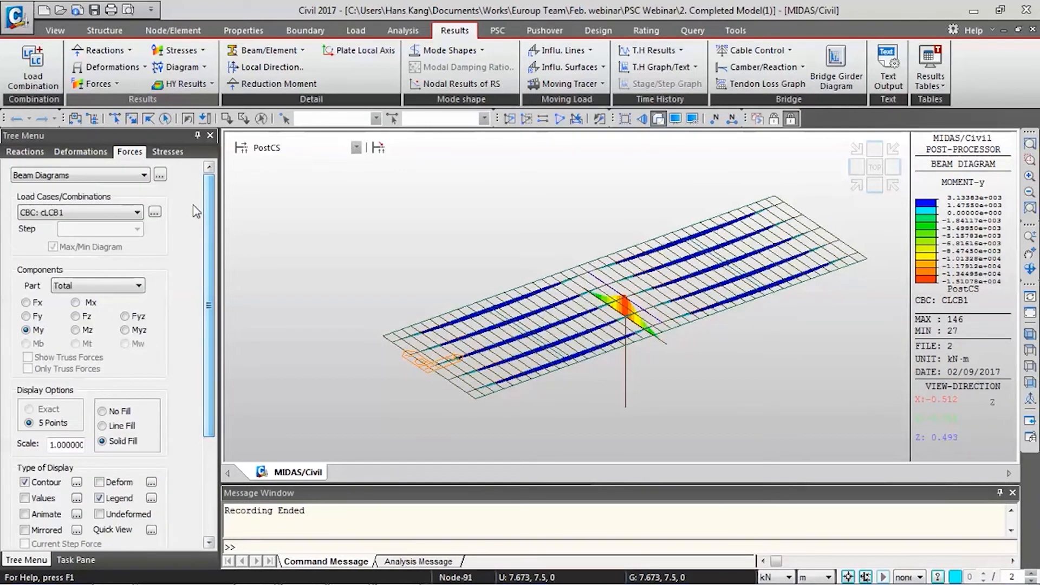
{"action": "left_click", "coordinate": [107, 211]}
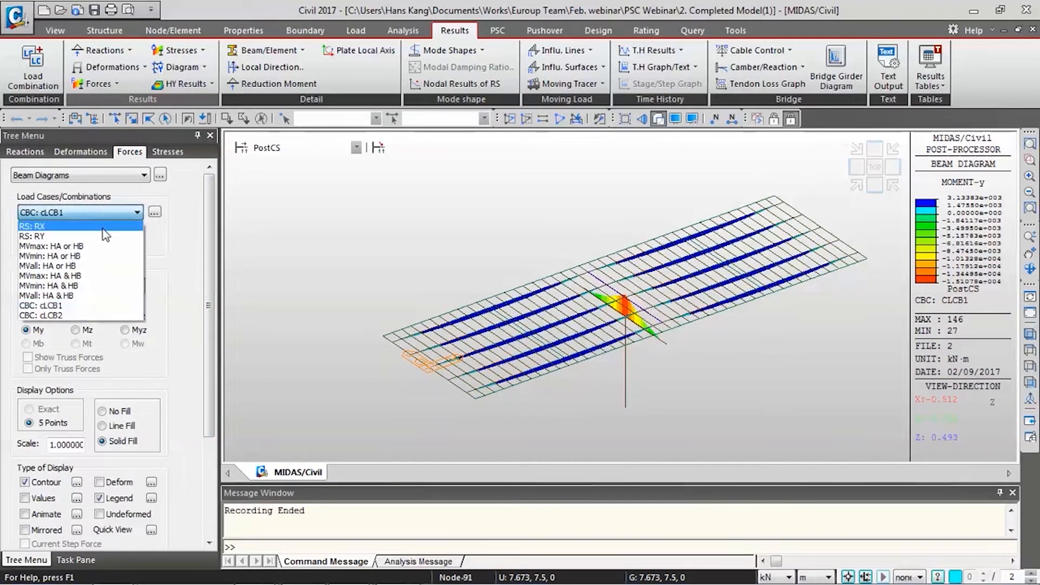
{"action": "left_click", "coordinate": [107, 222]}
Display the My beam diagram of construction stage Stage1 for CS: Dead Load and enlarge the model view
{"action": "left_click", "coordinate": [318, 154]}
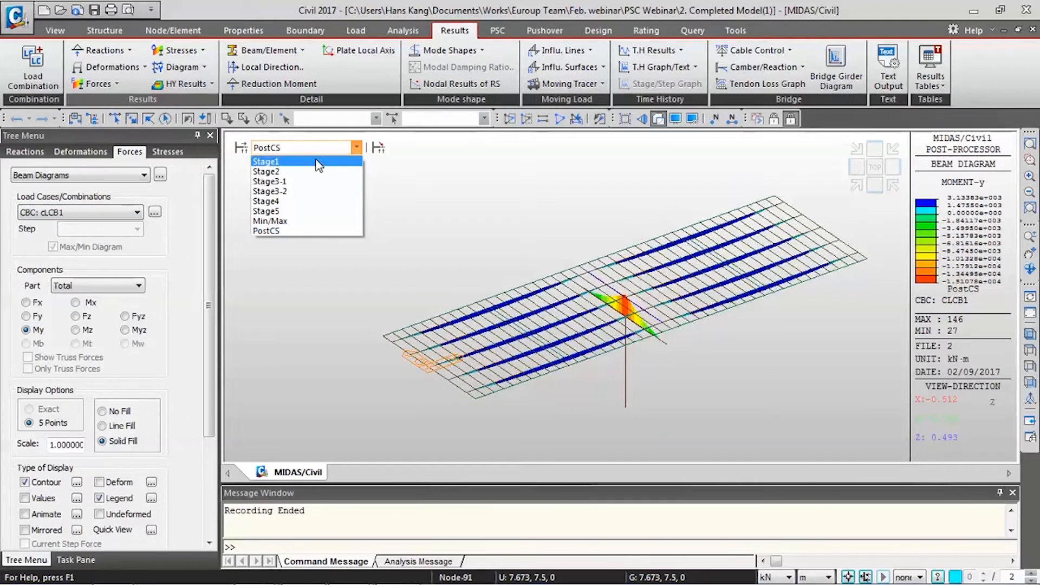
{"action": "left_click", "coordinate": [270, 161]}
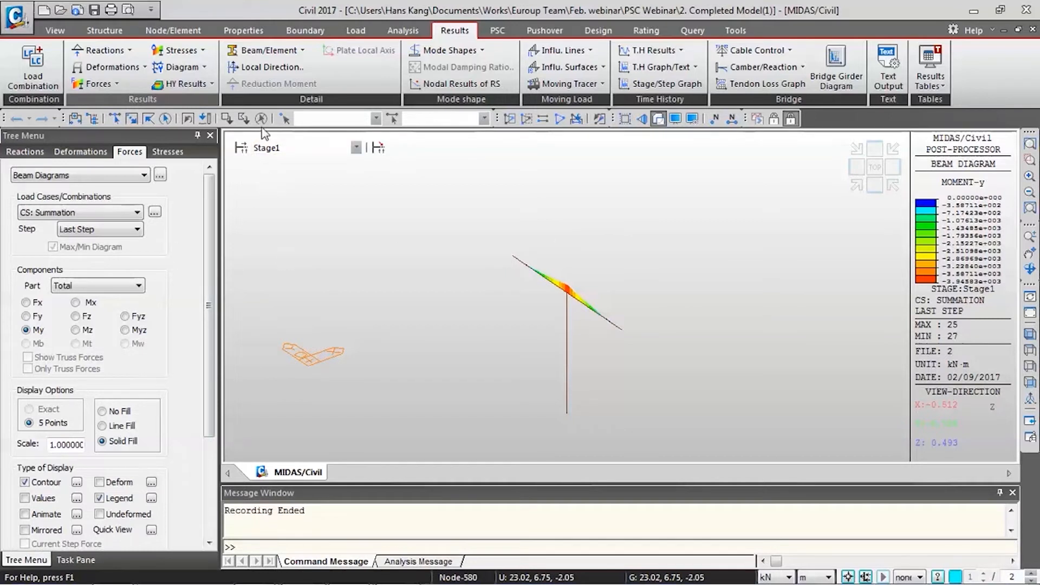
{"action": "left_click", "coordinate": [115, 213]}
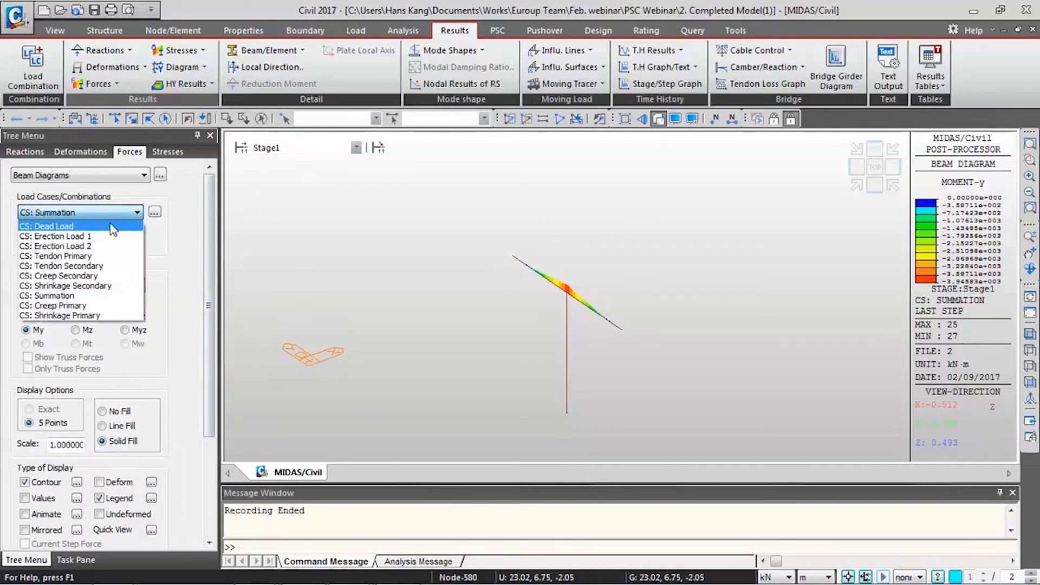
{"action": "left_click", "coordinate": [114, 226]}
{"action": "scroll", "coordinate": [206, 271], "scroll_direction": "down", "scroll_amount": 3}
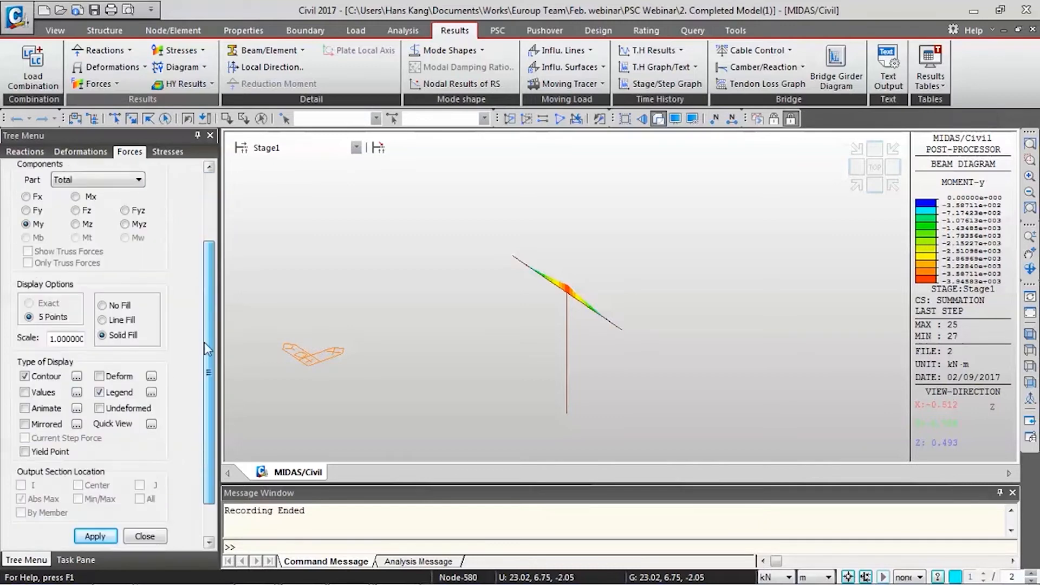
{"action": "left_click", "coordinate": [96, 498]}
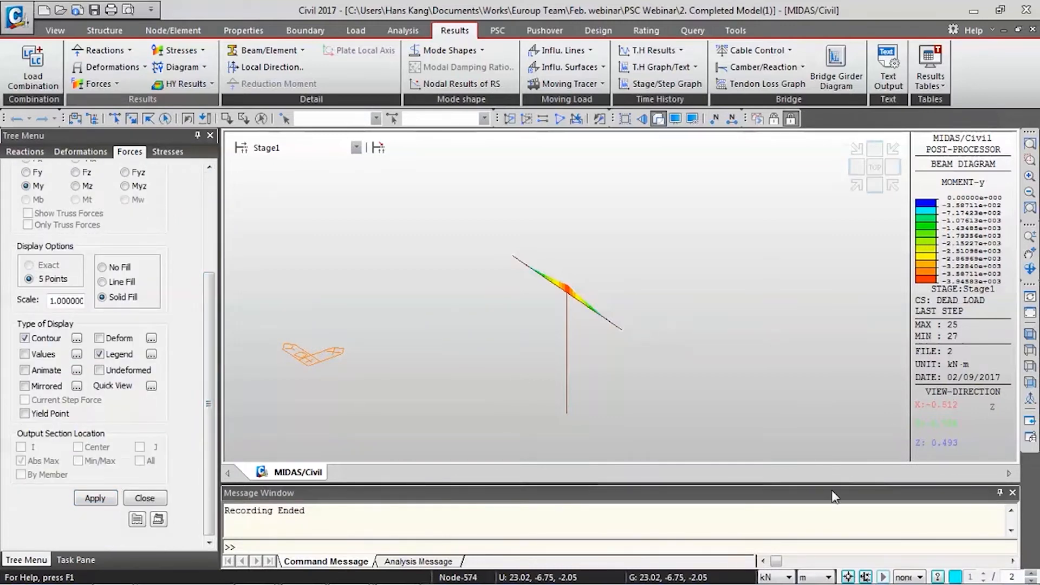
{"action": "left_click_drag", "start_coordinate": [833, 484], "coordinate": [832, 522]}
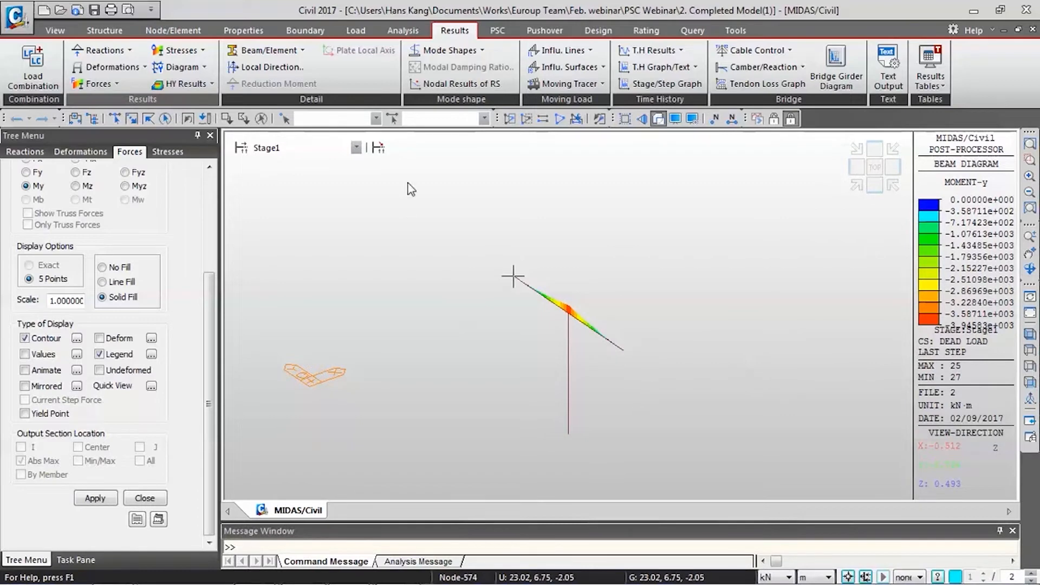
Examine the dead load moment diagram through construction stages Stage2, Stage3-1, Stage3-2, Stage4 and Stage5 in turn
{"action": "left_click", "coordinate": [334, 150]}
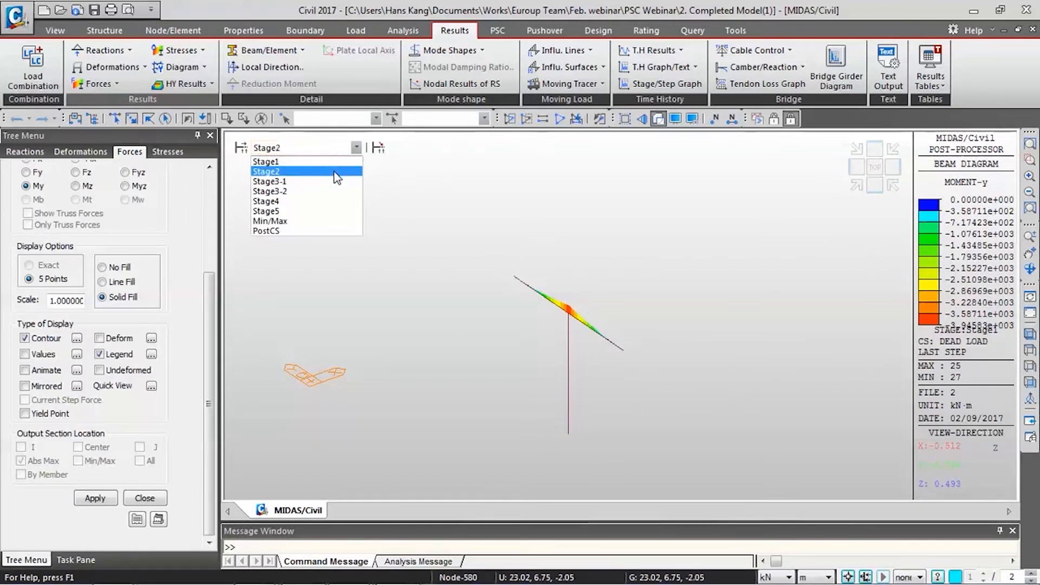
{"action": "left_click", "coordinate": [334, 172]}
{"action": "left_click", "coordinate": [335, 149]}
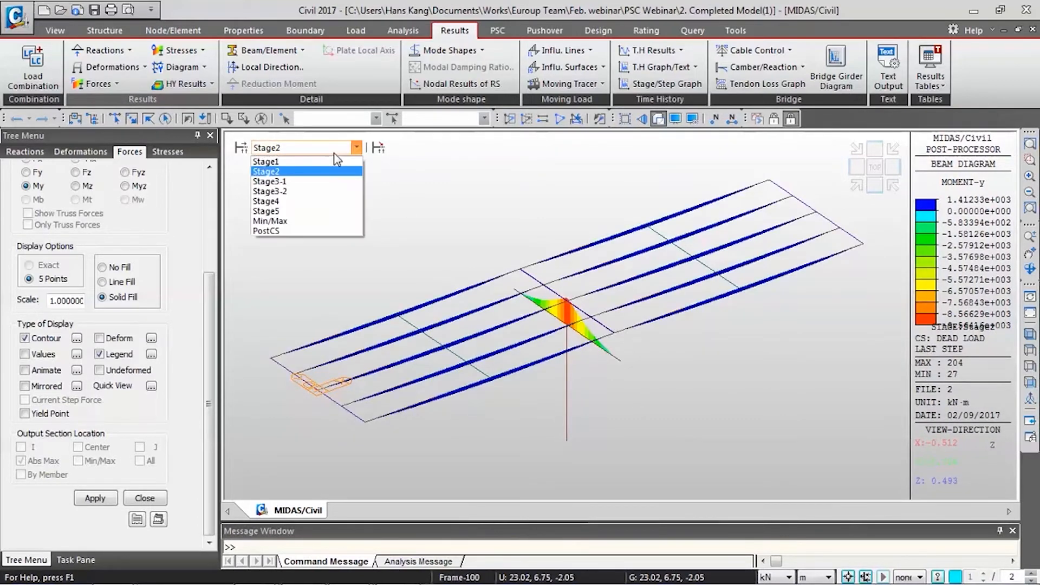
{"action": "left_click", "coordinate": [336, 183]}
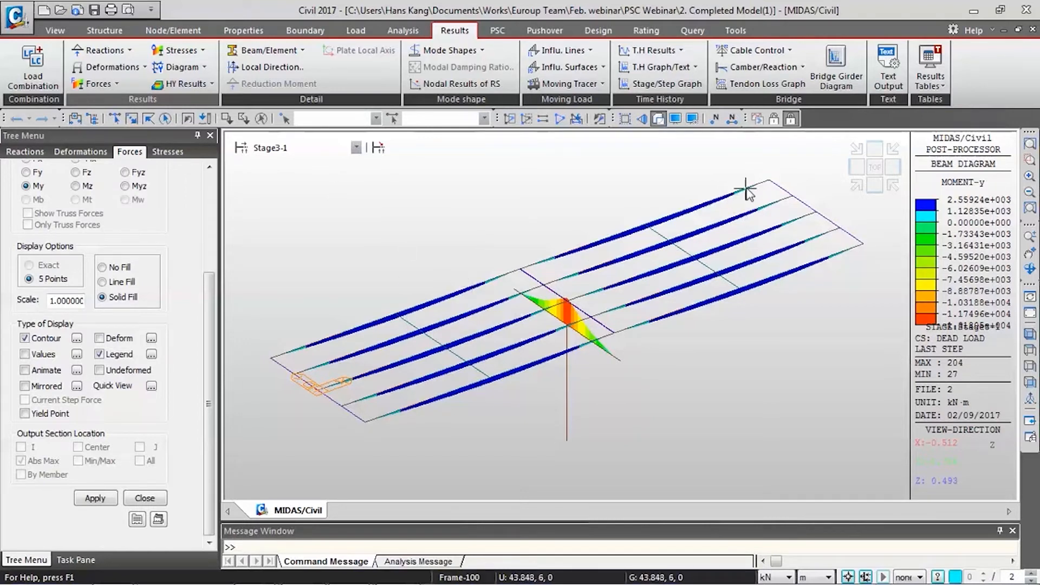
{"action": "left_click", "coordinate": [356, 148]}
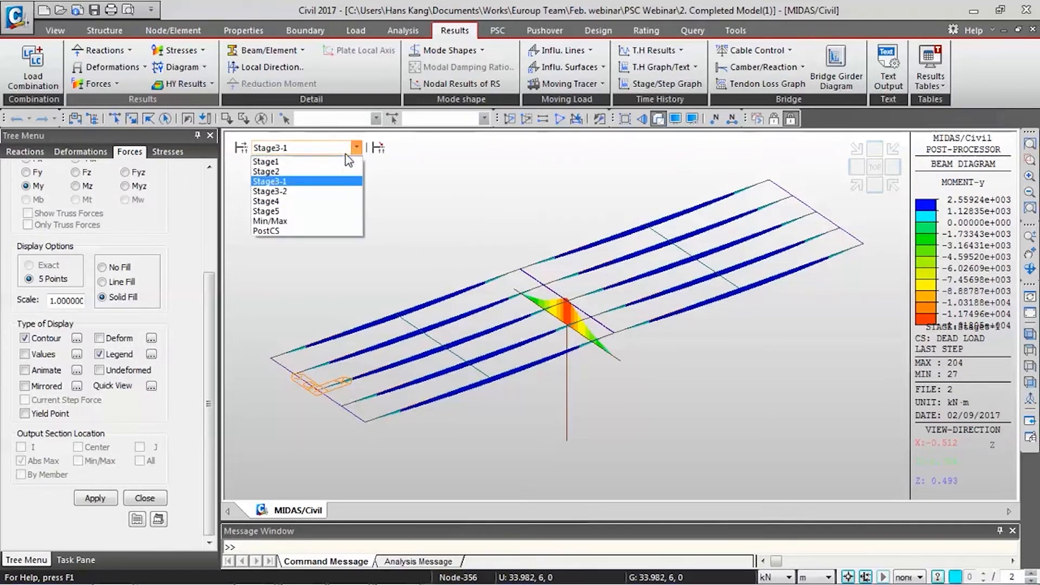
{"action": "left_click", "coordinate": [336, 192]}
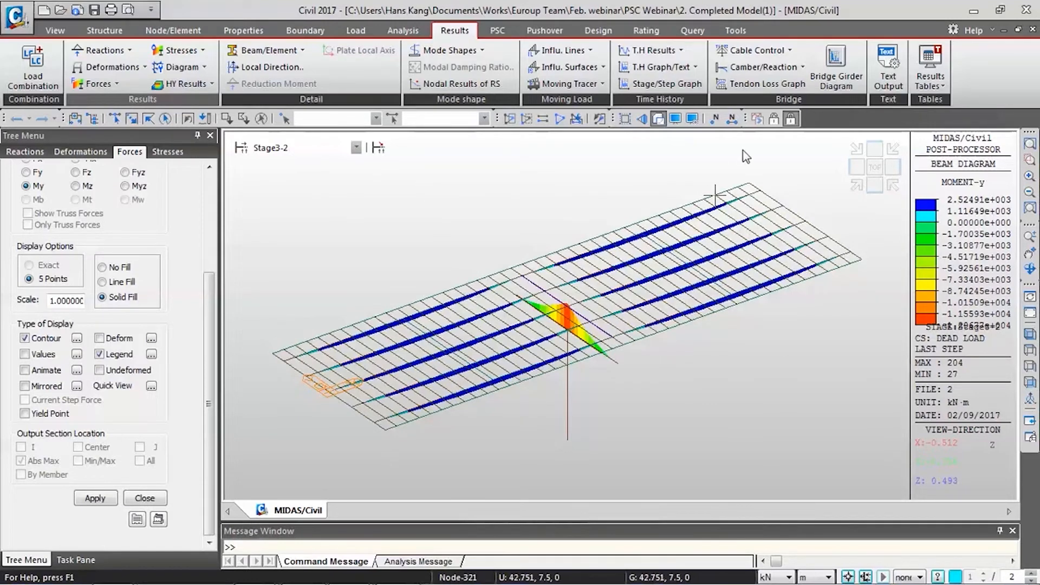
{"action": "left_click", "coordinate": [356, 148]}
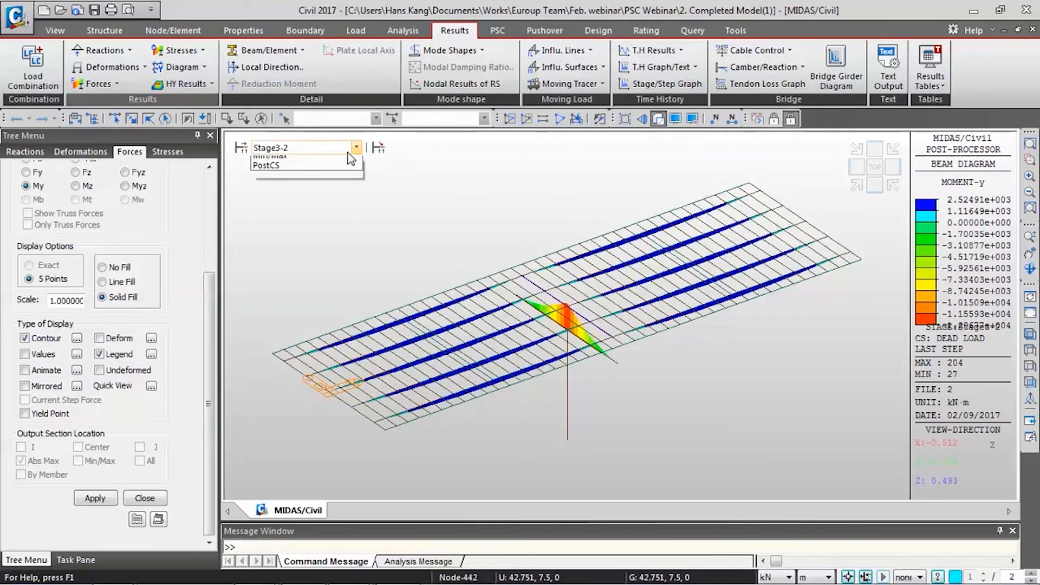
{"action": "left_click", "coordinate": [345, 201]}
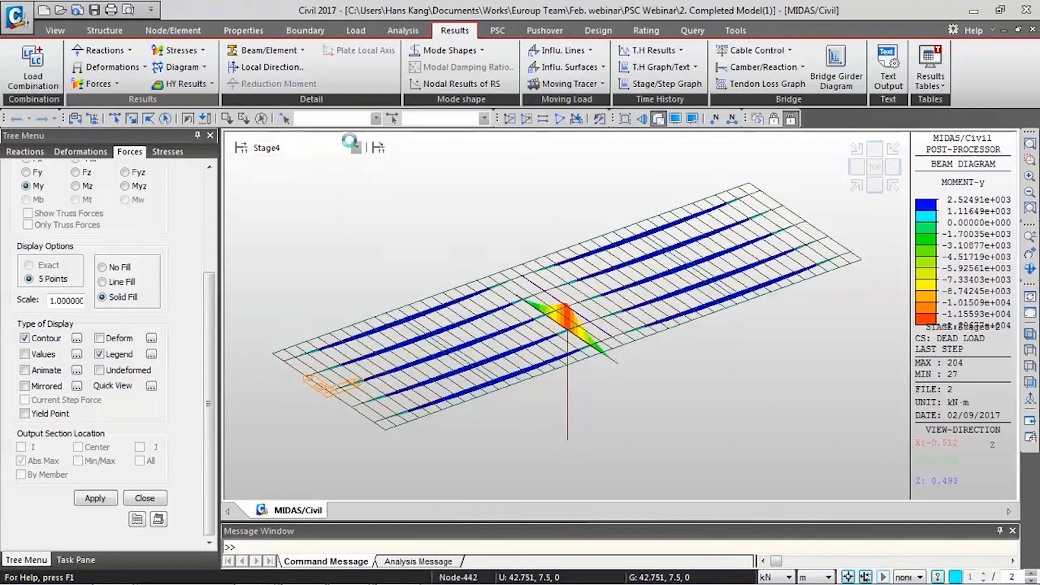
{"action": "left_click", "coordinate": [356, 147]}
{"action": "left_click", "coordinate": [330, 215]}
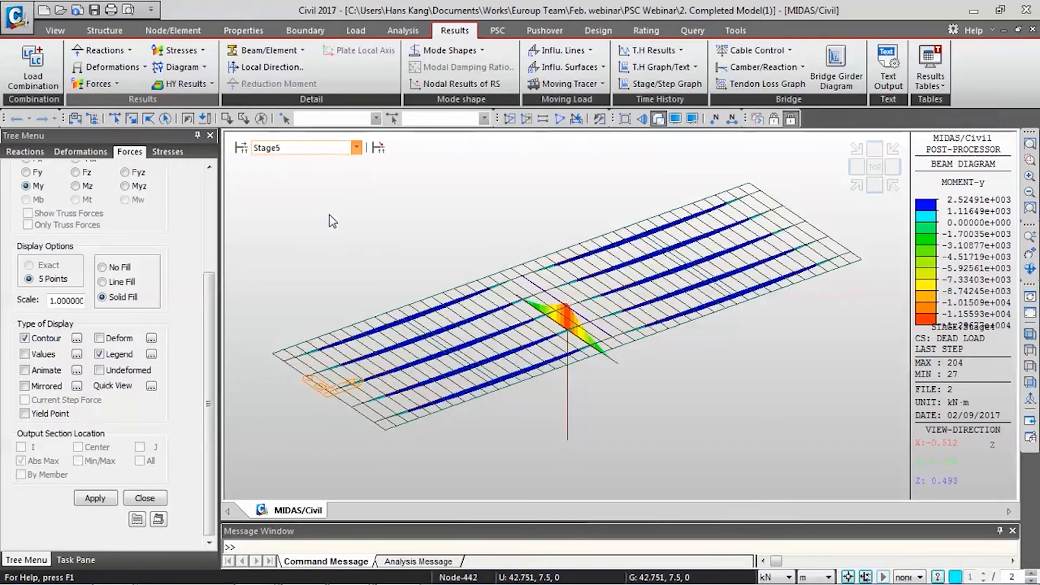
Look over the construction stage load cases offered for the Stage5 beam diagram, keeping CS: Dead Load selected
{"action": "left_click_drag", "start_coordinate": [206, 304], "coordinate": [208, 196]}
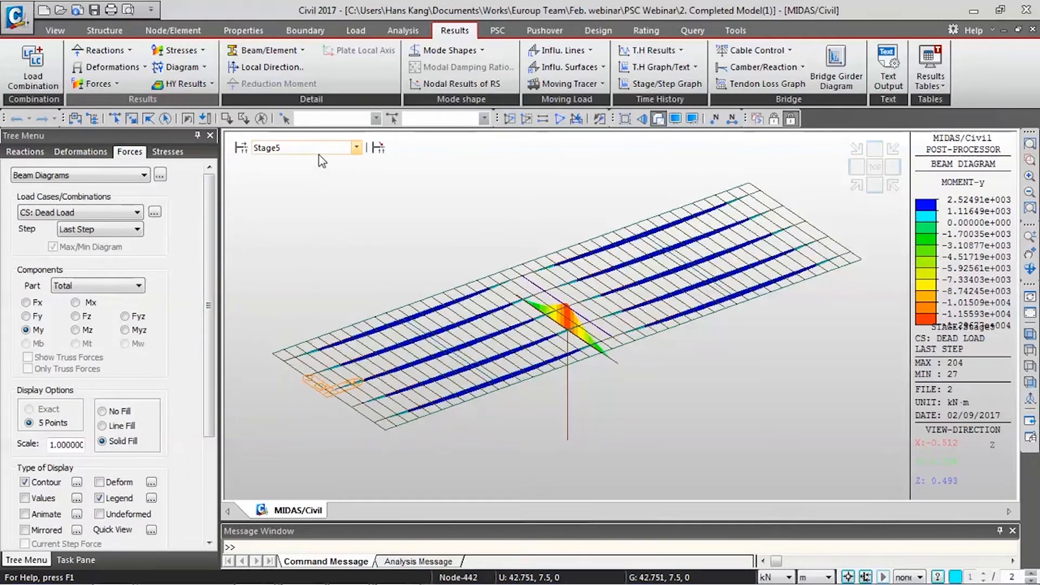
{"action": "left_click", "coordinate": [126, 208]}
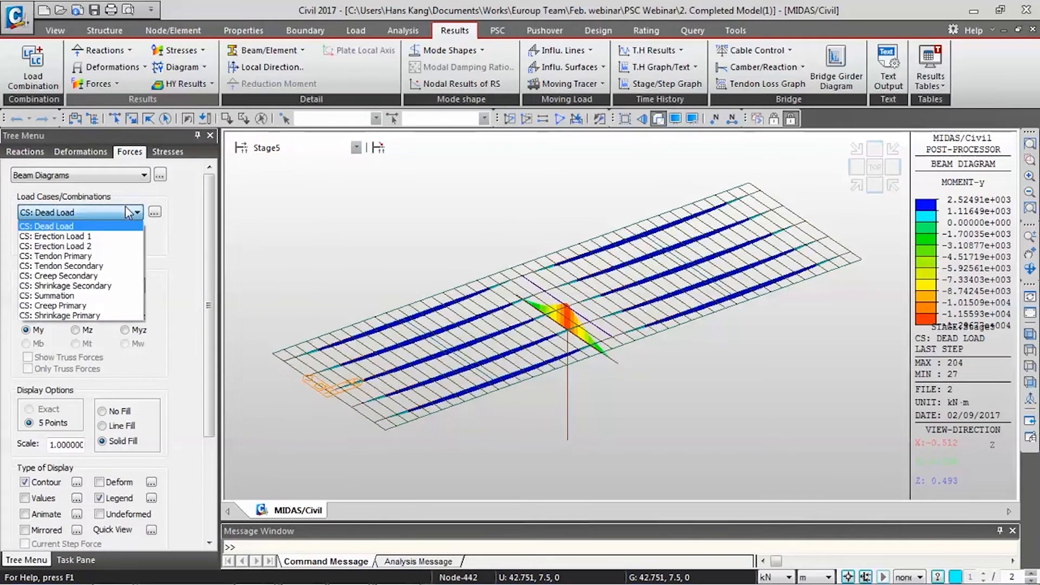
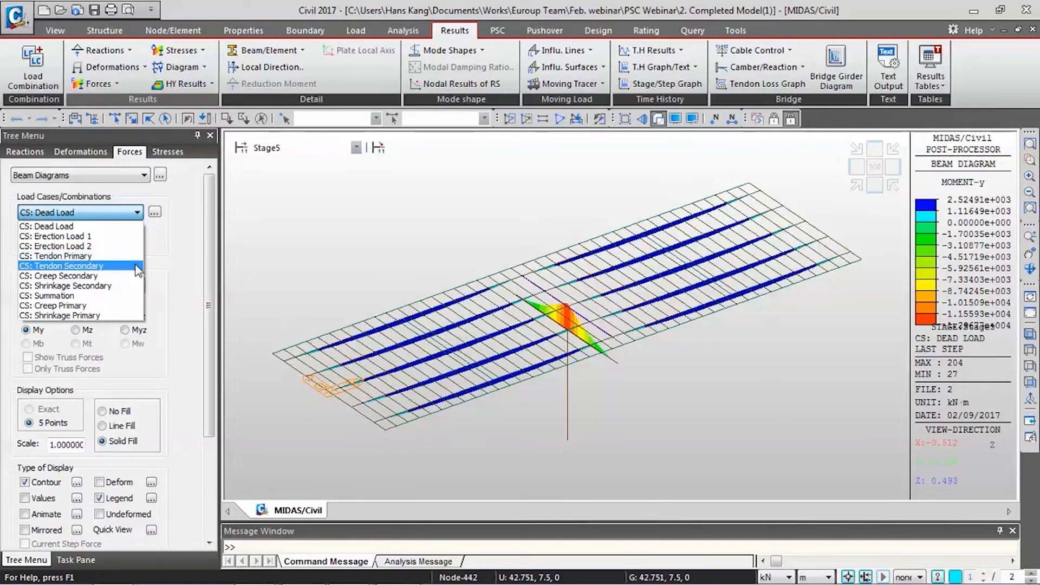
{"action": "left_click", "coordinate": [196, 265]}
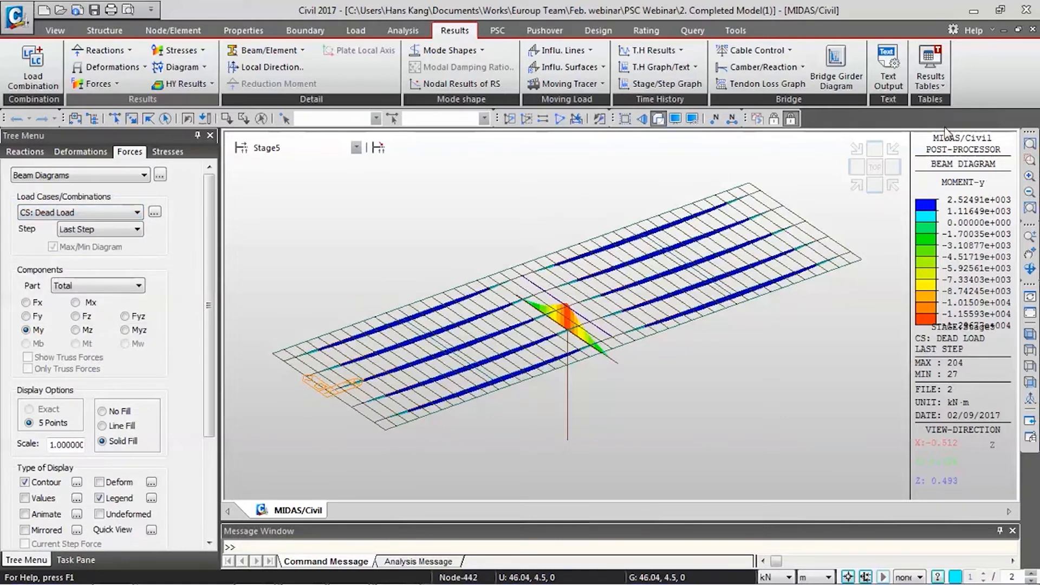
Open the beam force table for composite sections in construction stages, listing Dead Load(CS) results at Stage5
{"action": "left_click", "coordinate": [945, 84]}
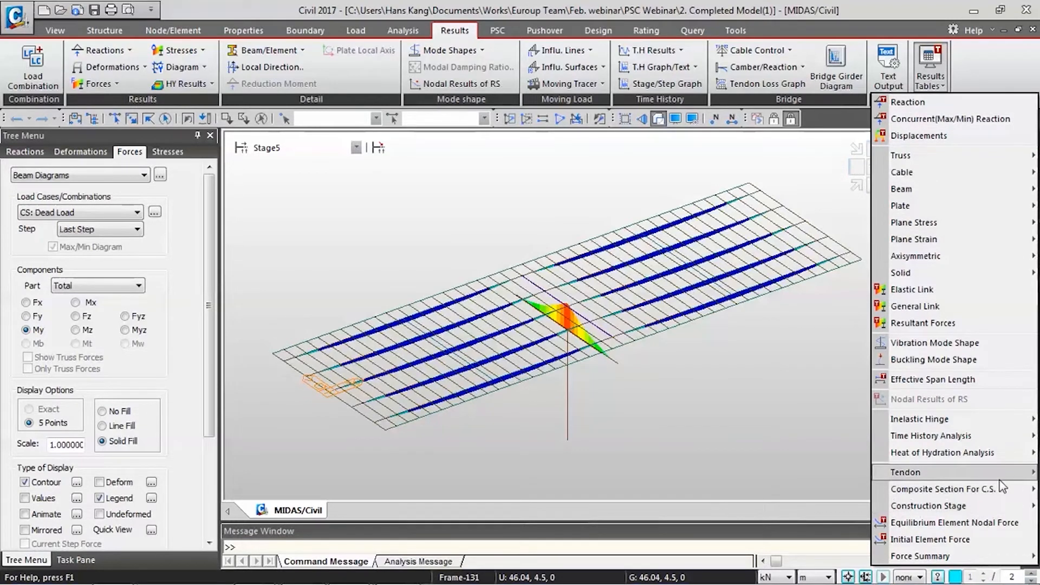
{"action": "mouse_move", "coordinate": [1004, 495]}
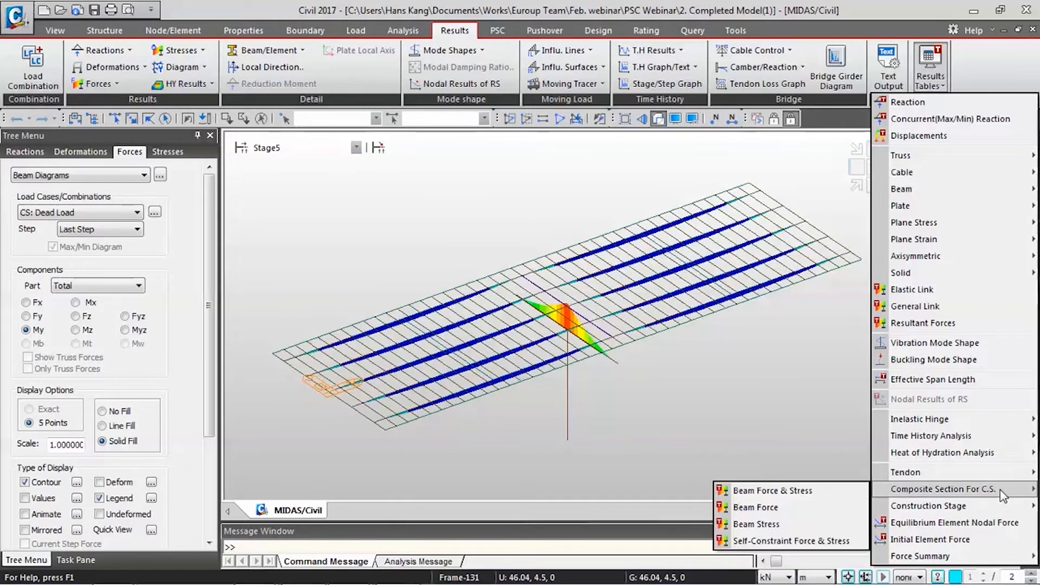
{"action": "left_click", "coordinate": [833, 504]}
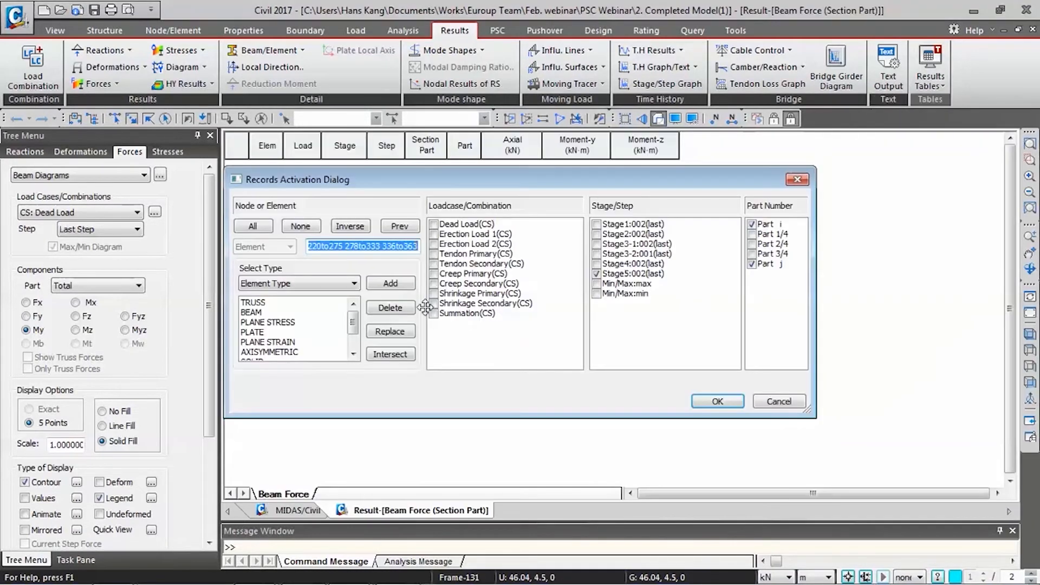
{"action": "left_click", "coordinate": [434, 225]}
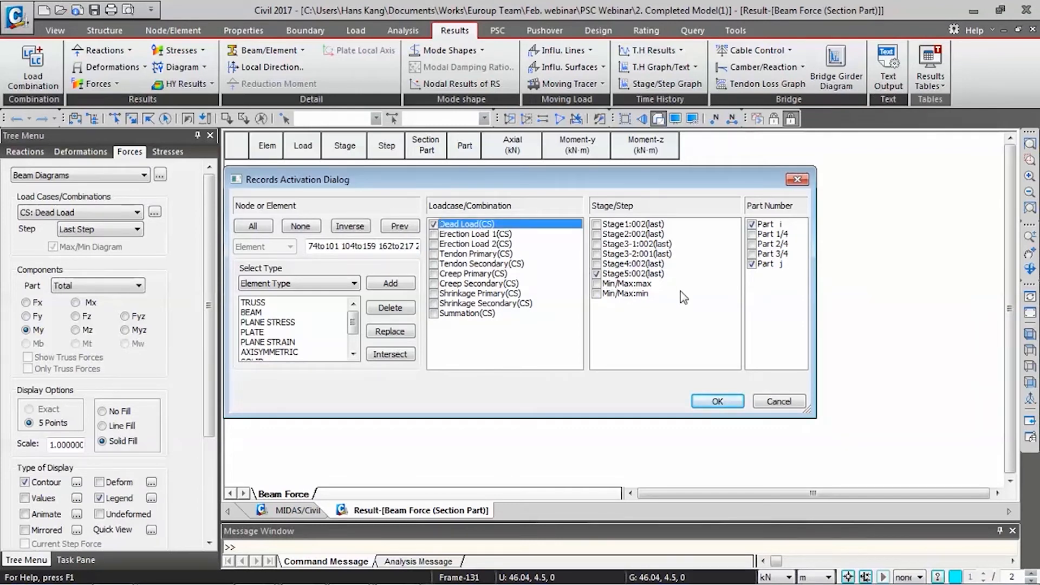
{"action": "left_click", "coordinate": [718, 402]}
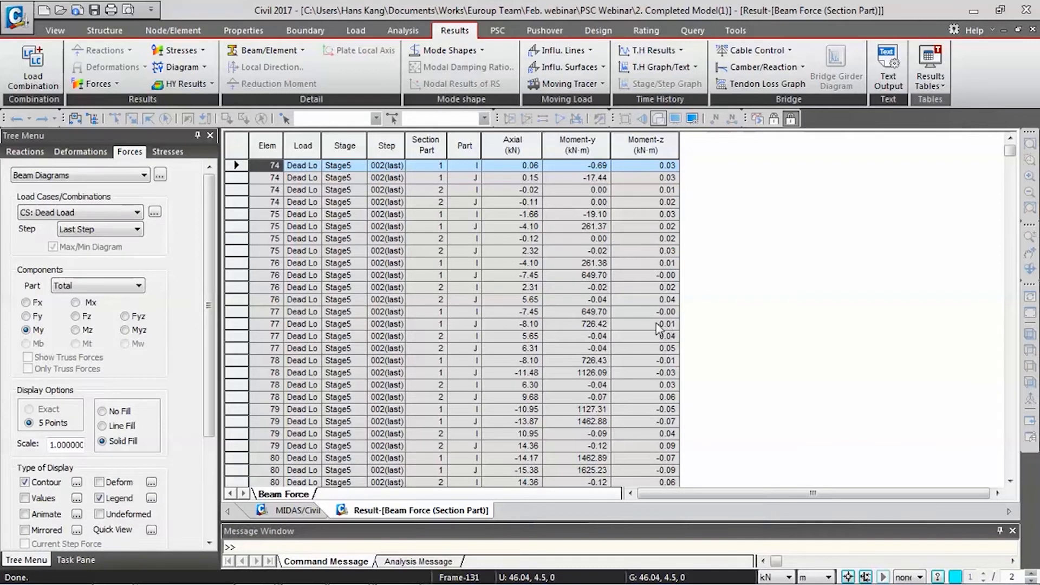
Select the records of elements 83 to 87 in the beam force table and bring up the option for exporting them to Excel
{"action": "left_click", "coordinate": [676, 265]}
{"action": "scroll", "coordinate": [677, 266], "scroll_direction": "down", "scroll_amount": 4}
{"action": "scroll", "coordinate": [676, 265], "scroll_direction": "down", "scroll_amount": 7}
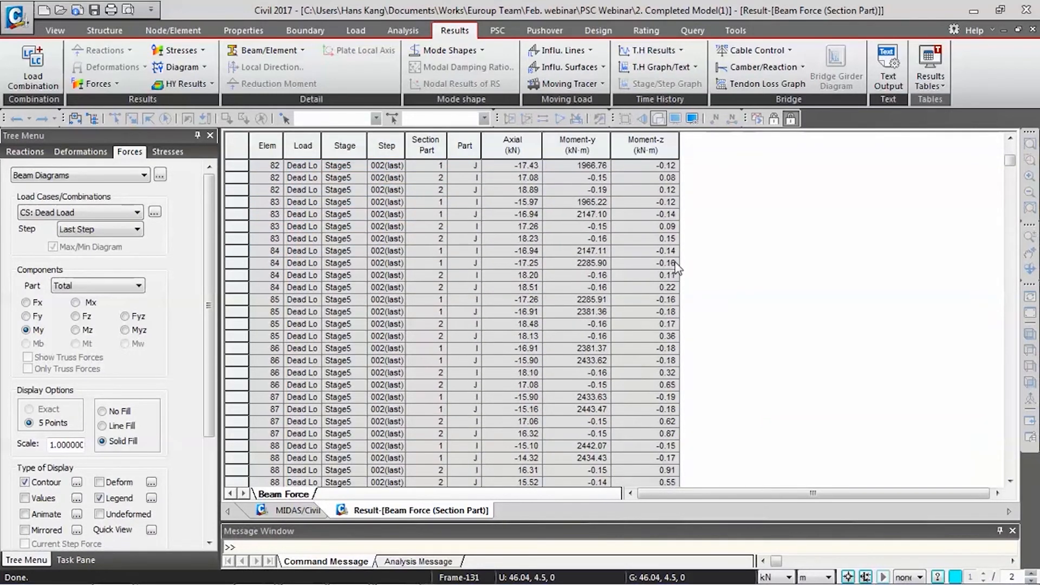
{"action": "left_click_drag", "start_coordinate": [299, 224], "coordinate": [657, 371]}
{"action": "left_click", "coordinate": [639, 358]}
{"action": "left_click_drag", "start_coordinate": [281, 205], "coordinate": [672, 398]}
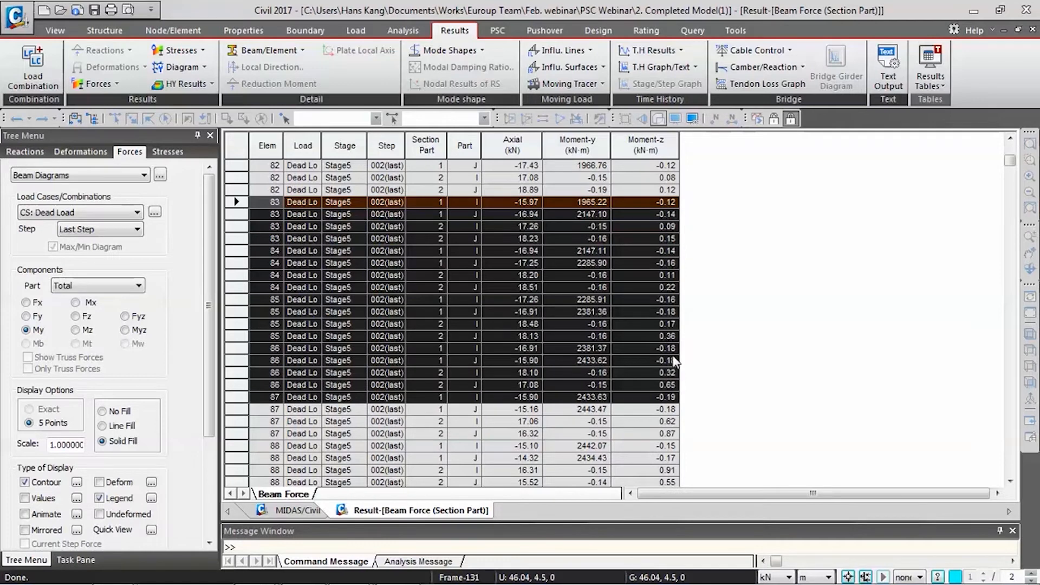
{"action": "right_click", "coordinate": [653, 347]}
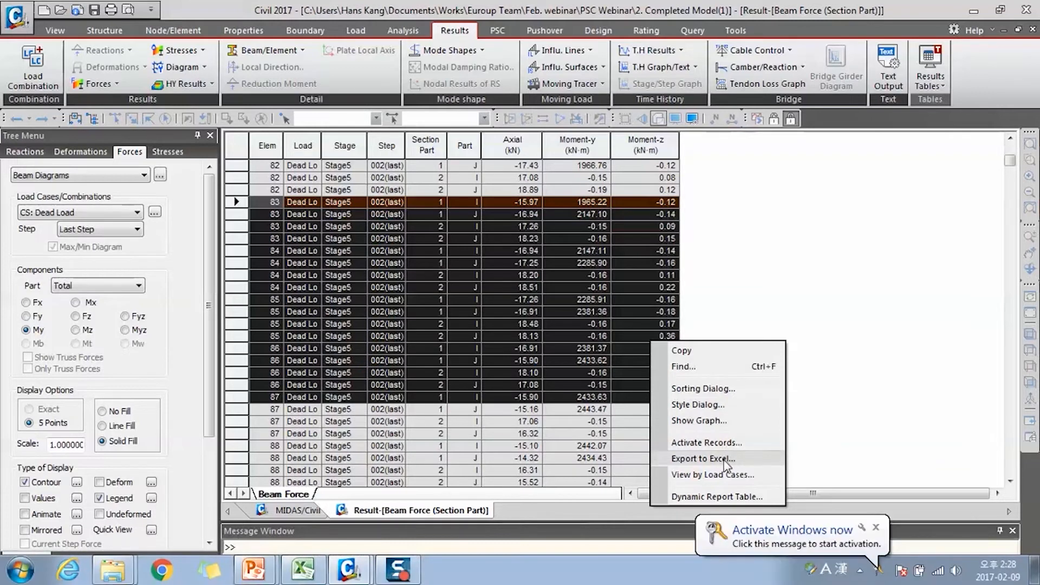
{"action": "left_click", "coordinate": [877, 529]}
{"action": "right_click", "coordinate": [668, 356]}
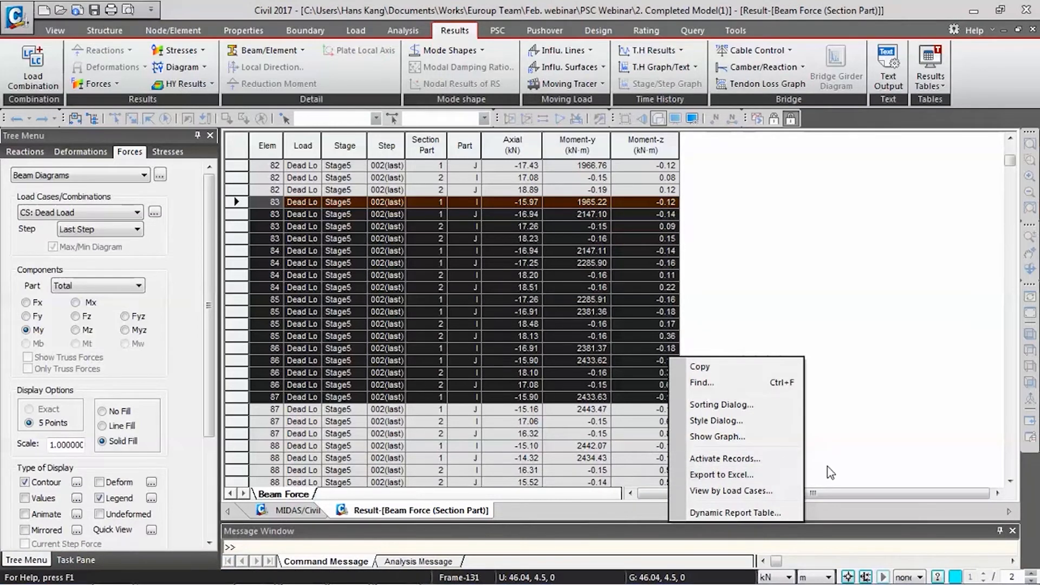
{"action": "left_click", "coordinate": [725, 475]}
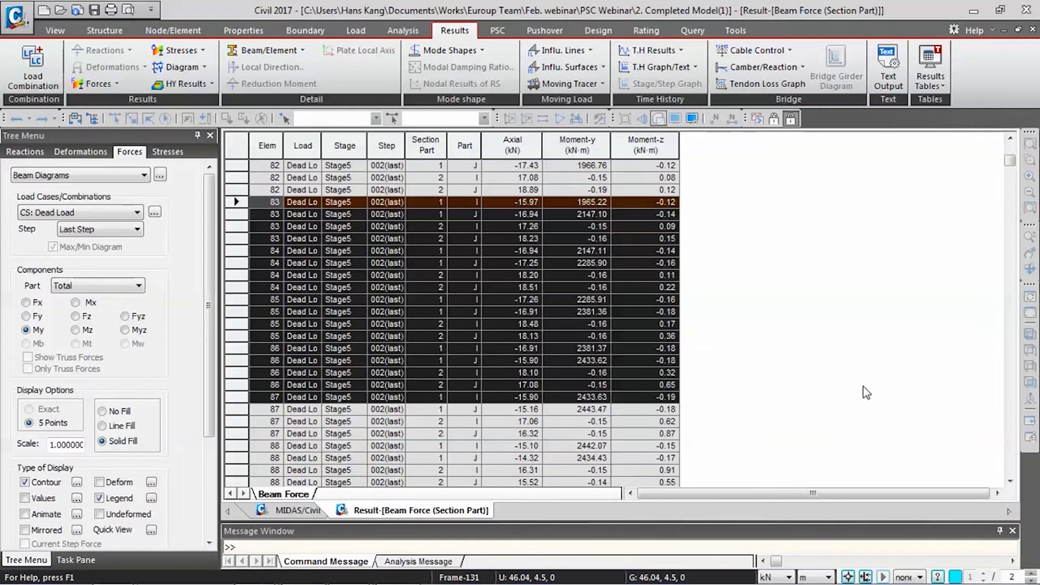
Go back to the first records of the beam force table and close the table window
{"action": "scroll", "coordinate": [824, 298], "scroll_direction": "up", "scroll_amount": 8}
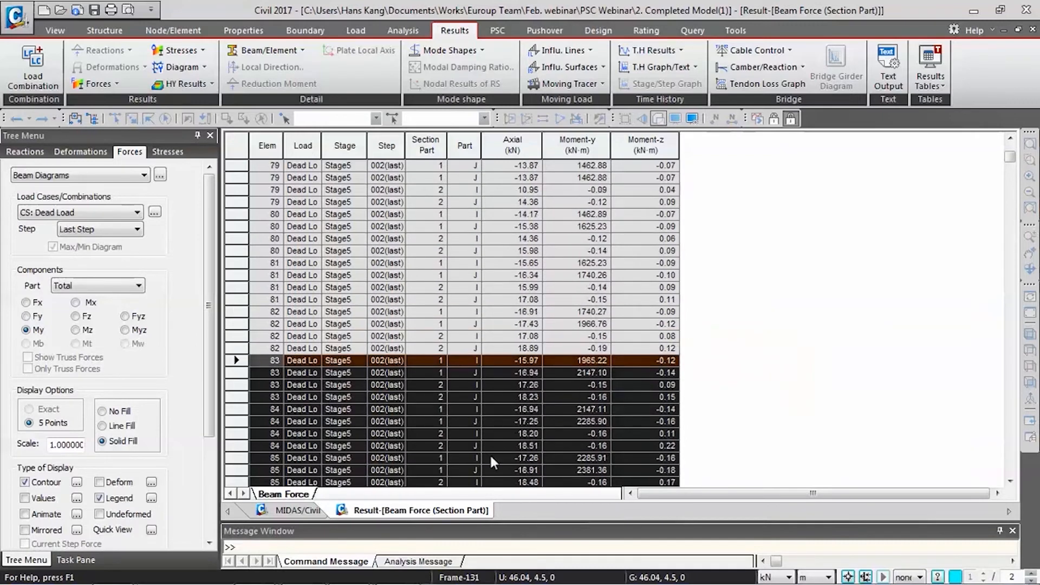
{"action": "right_click", "coordinate": [470, 511]}
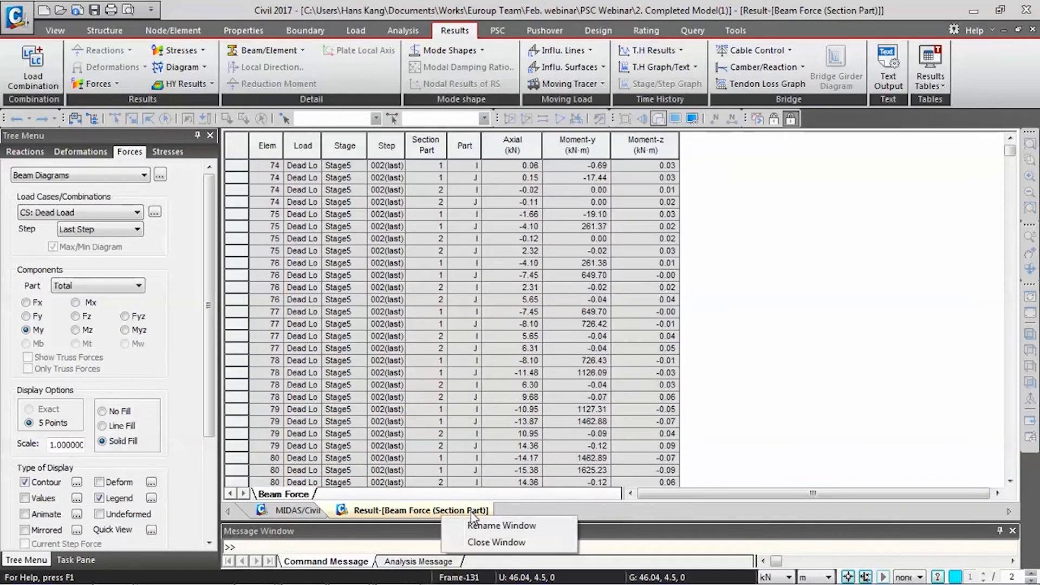
{"action": "left_click", "coordinate": [496, 543]}
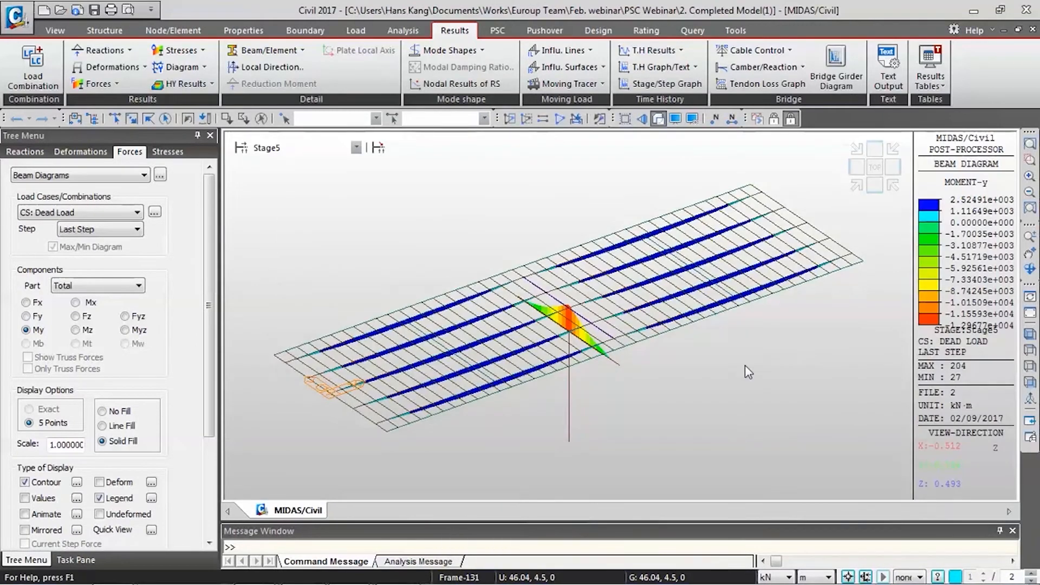
Open the tendon loss results table and show the stress losses of tendon group Tendon-Span1 at Stage3-1
{"action": "left_click", "coordinate": [929, 64]}
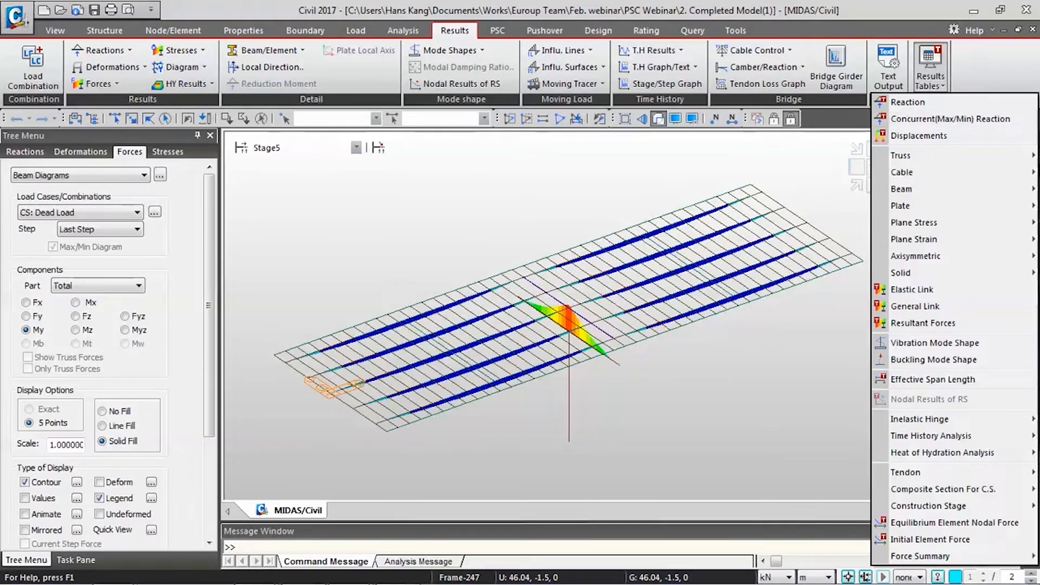
{"action": "mouse_move", "coordinate": [994, 469]}
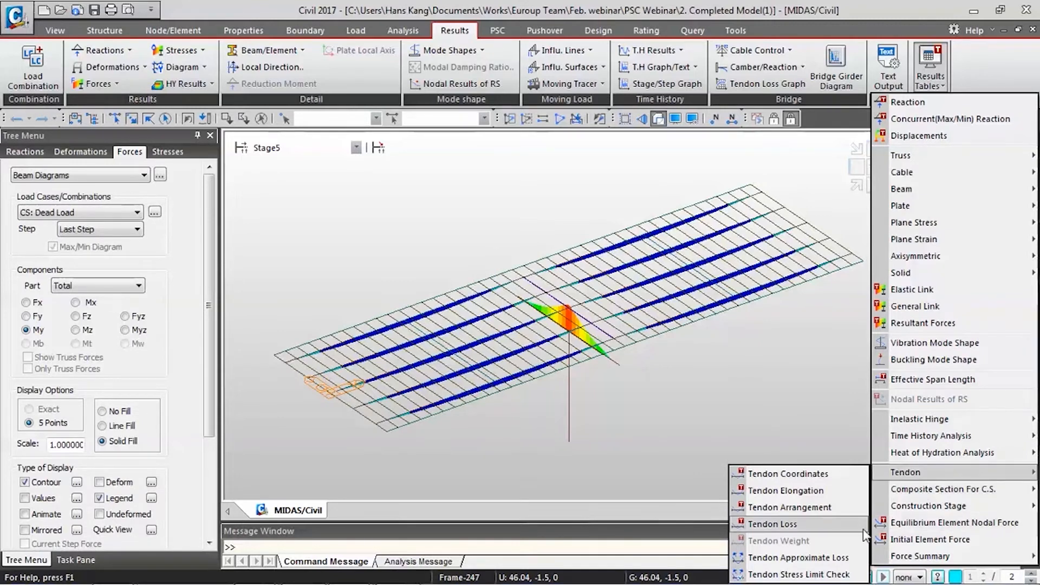
{"action": "left_click", "coordinate": [823, 528]}
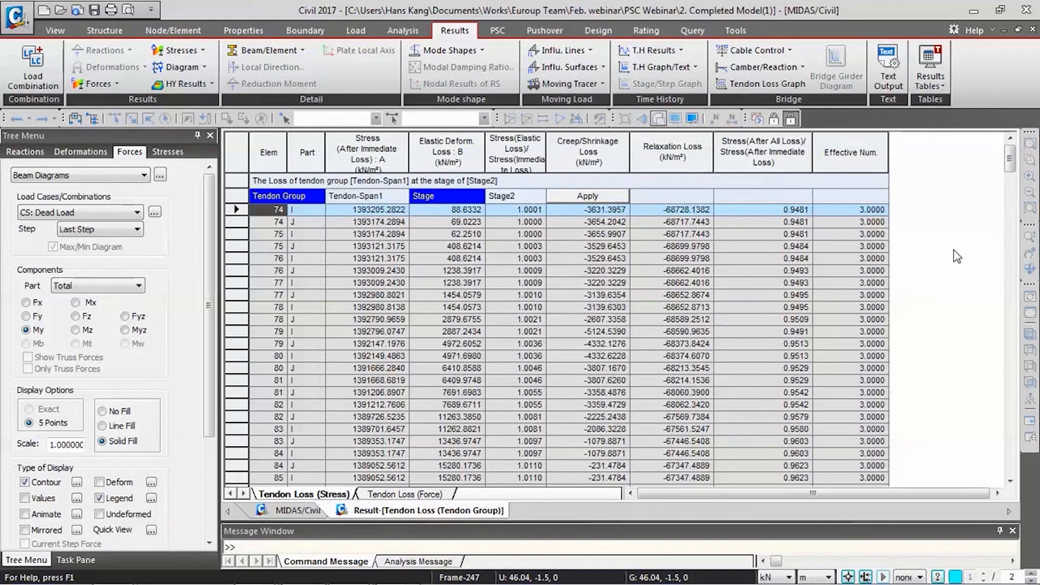
{"action": "left_click", "coordinate": [531, 197]}
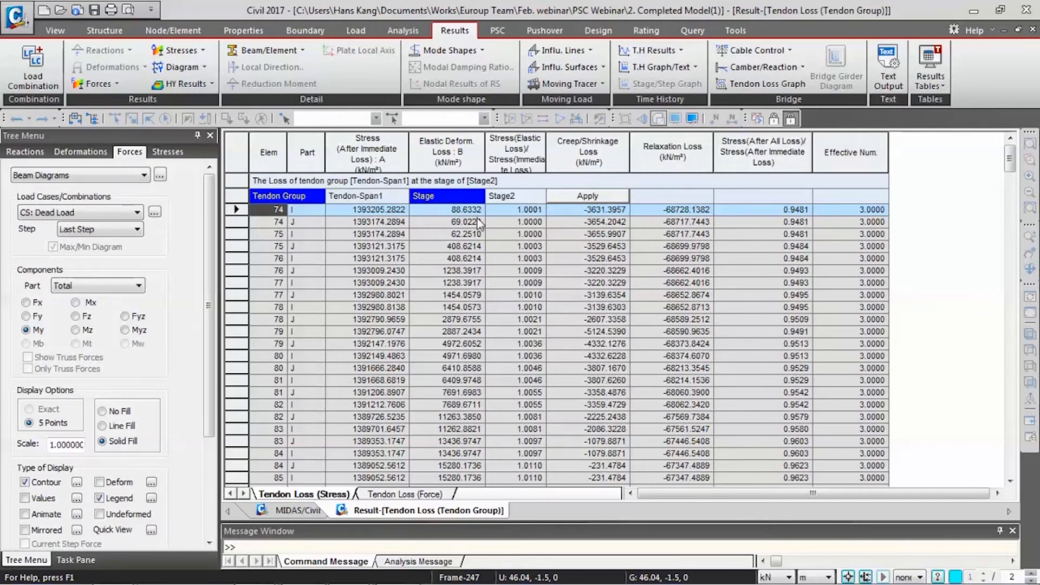
{"action": "left_click", "coordinate": [528, 196]}
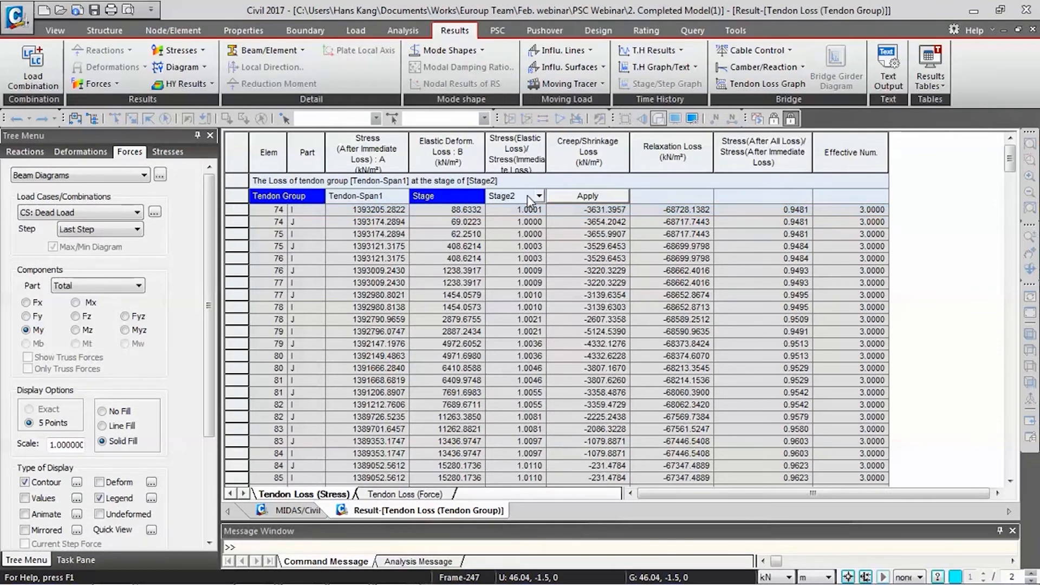
{"action": "left_click", "coordinate": [538, 196]}
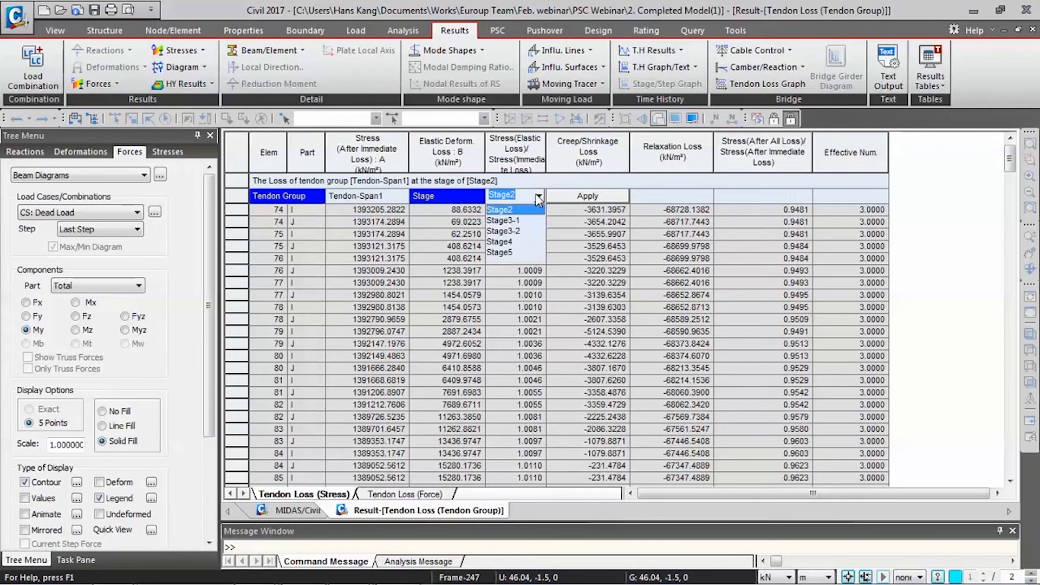
{"action": "left_click", "coordinate": [503, 221]}
{"action": "left_click", "coordinate": [594, 197]}
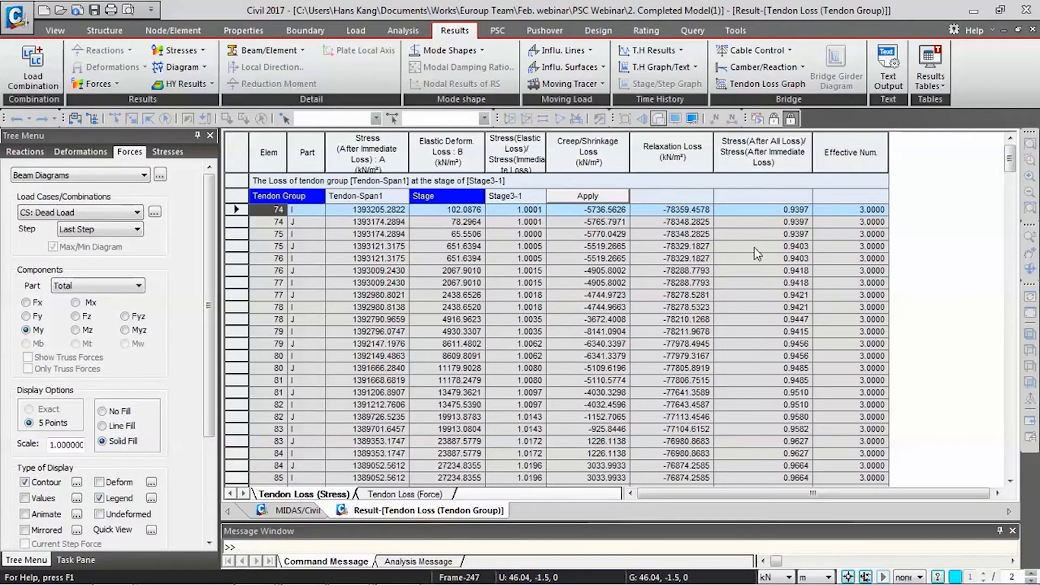
Show the stress losses of Tendon-Span1 at Stage3-2 and close the tendon loss table
{"action": "left_click", "coordinate": [520, 196]}
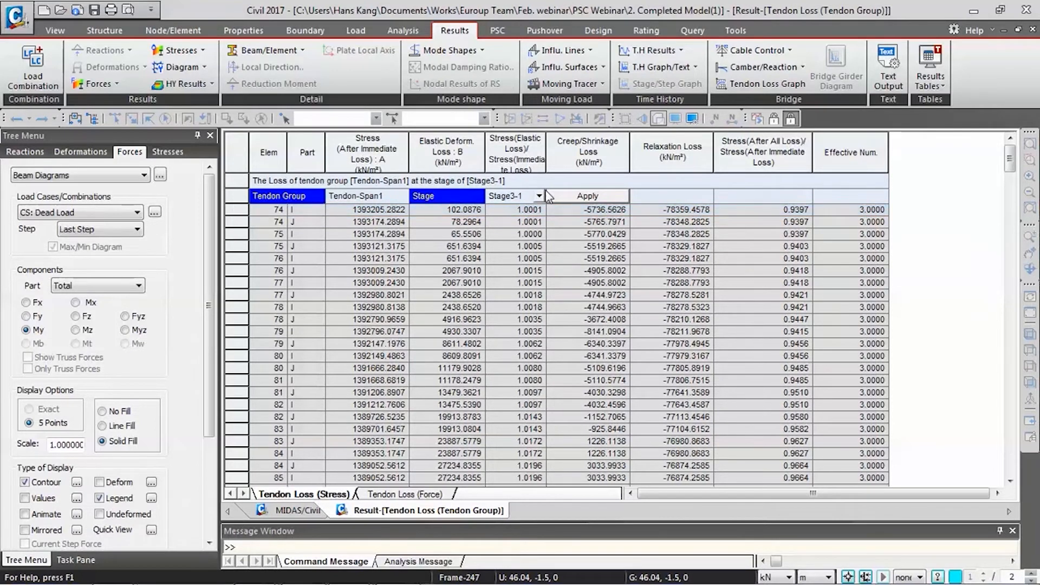
{"action": "left_click", "coordinate": [539, 195]}
{"action": "left_click", "coordinate": [530, 233]}
{"action": "left_click", "coordinate": [590, 196]}
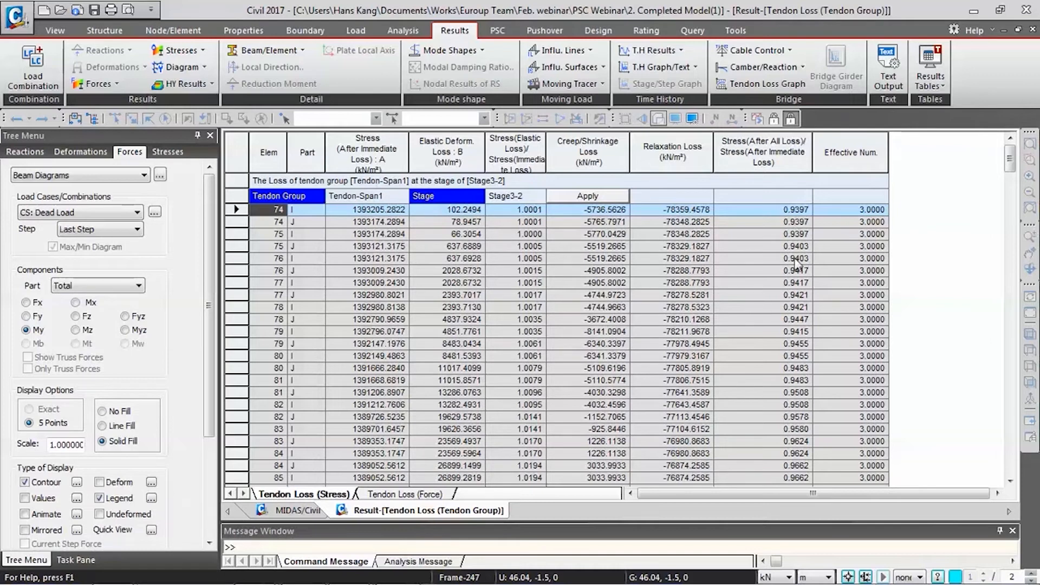
{"action": "right_click", "coordinate": [428, 517]}
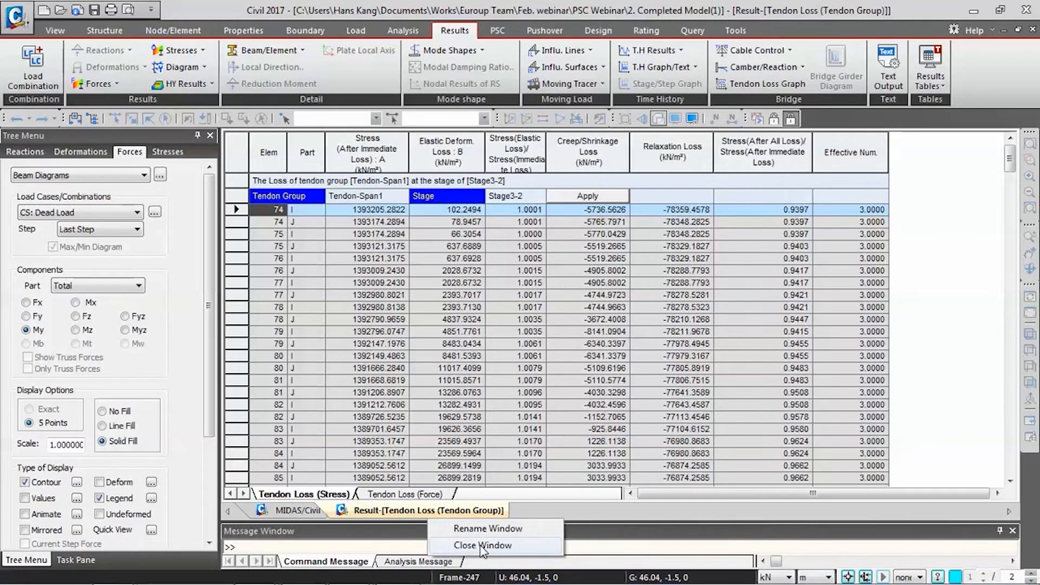
{"action": "left_click", "coordinate": [482, 546]}
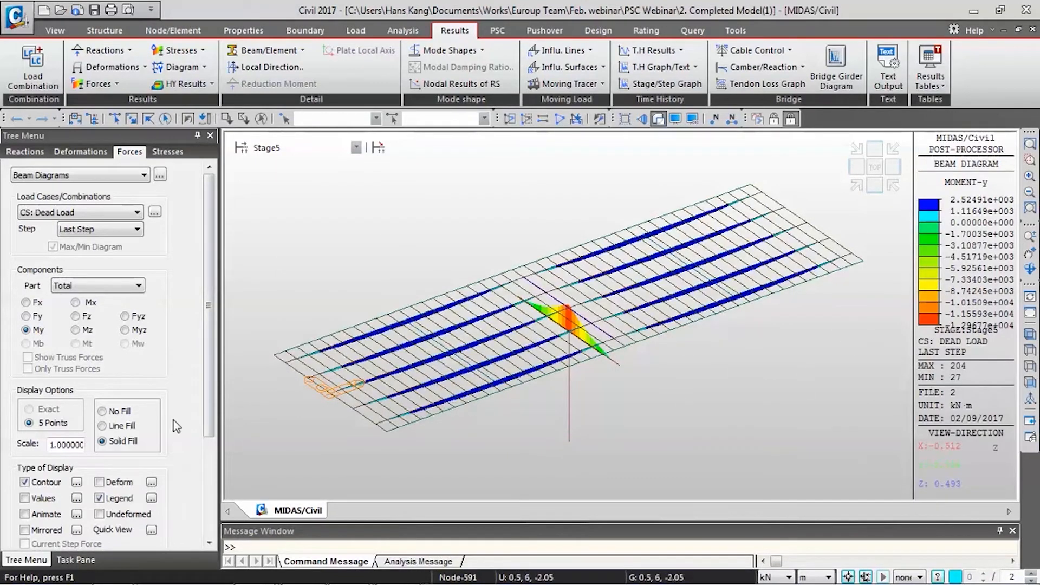
{"action": "left_click_drag", "start_coordinate": [208, 408], "coordinate": [208, 515]}
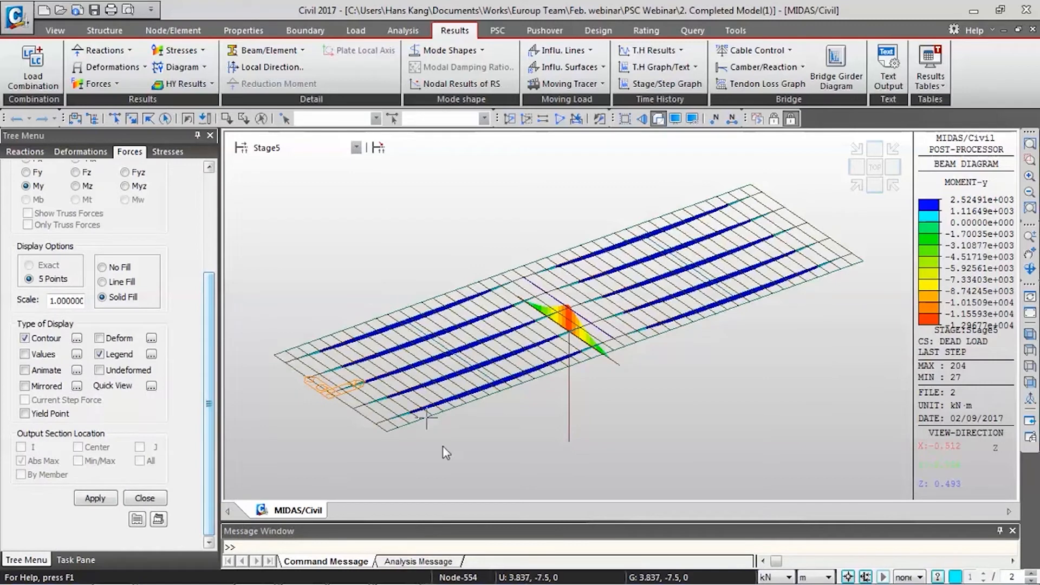
{"action": "mouse_move", "coordinate": [605, 418]}
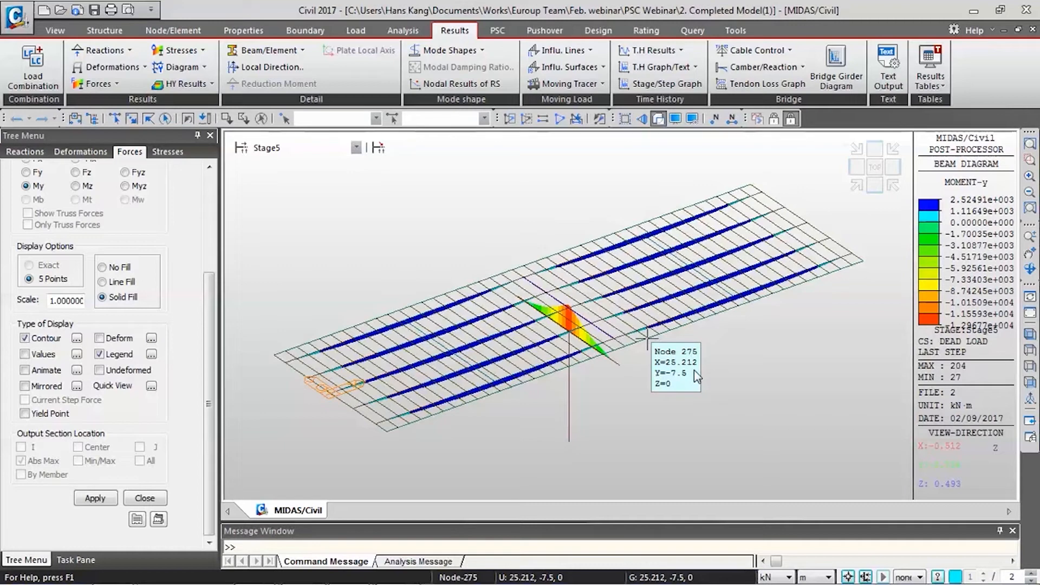
Set up a bridge girder force diagram for the last step of CS: Dead Load, using the element group named Group
{"action": "left_click", "coordinate": [837, 87]}
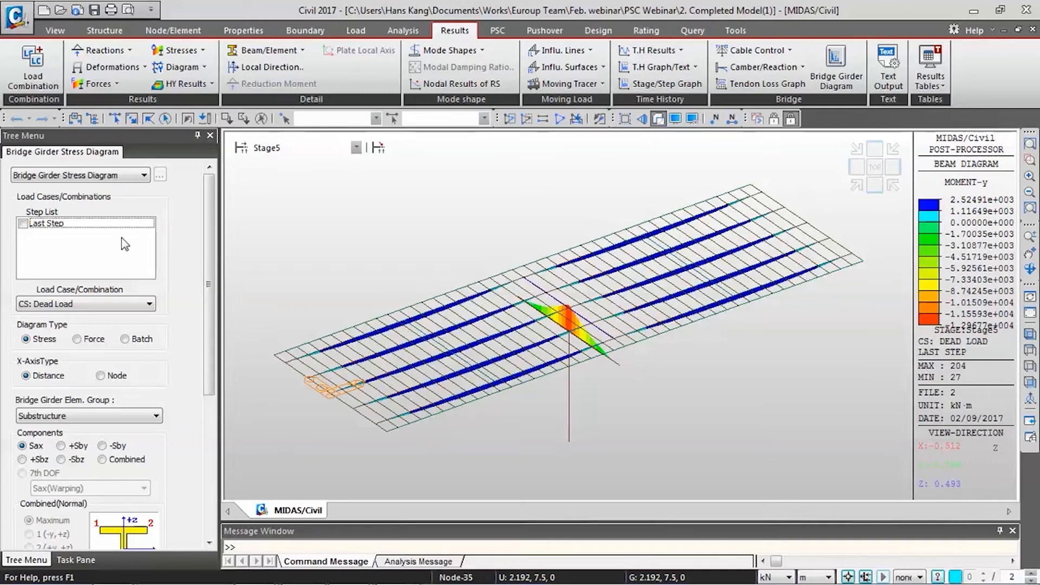
{"action": "left_click", "coordinate": [85, 227]}
{"action": "left_click", "coordinate": [57, 225]}
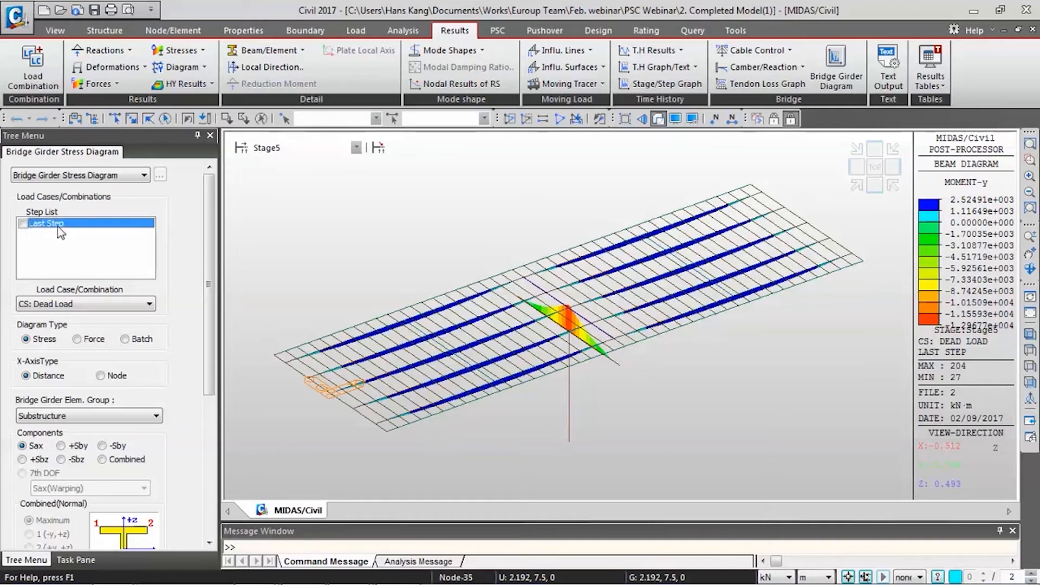
{"action": "left_click", "coordinate": [150, 305]}
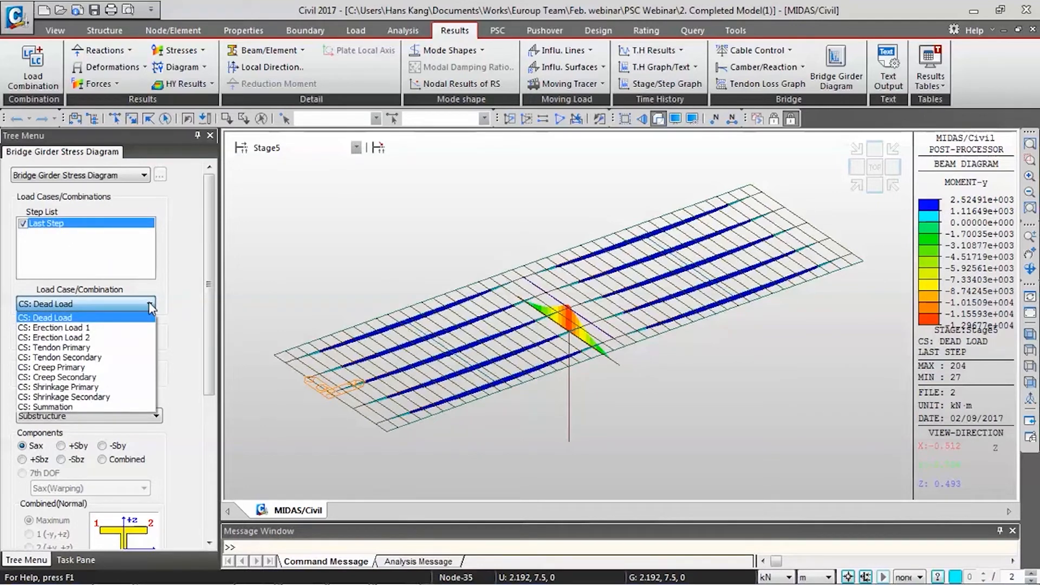
{"action": "left_click", "coordinate": [136, 317]}
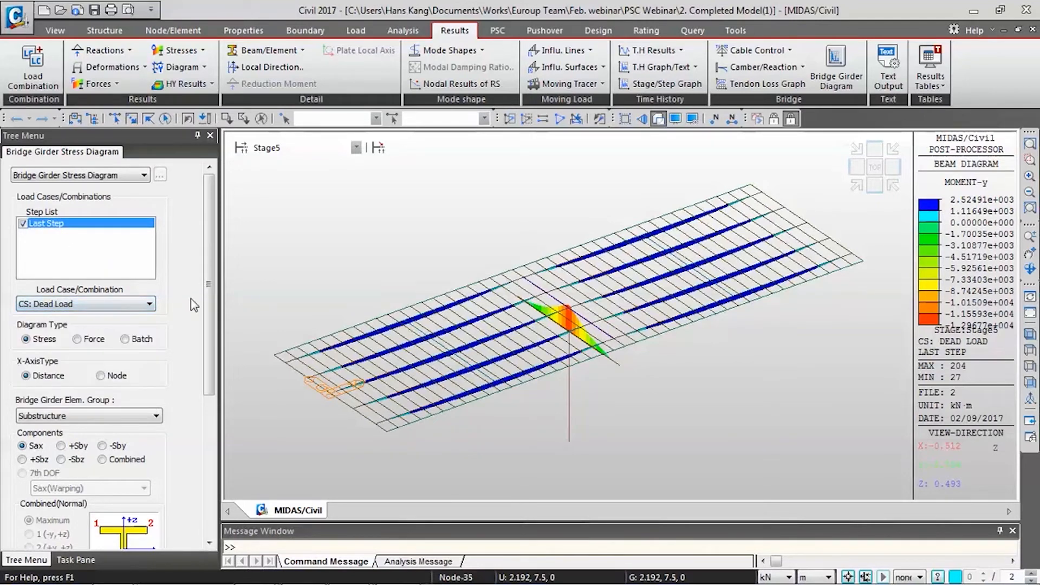
{"action": "left_click", "coordinate": [77, 339]}
{"action": "left_click", "coordinate": [156, 415]}
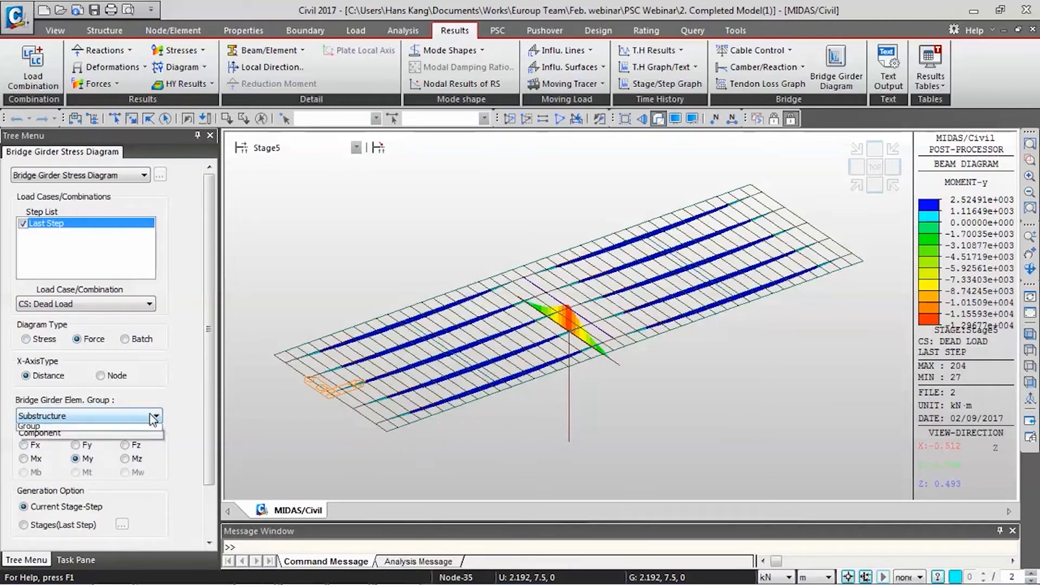
{"action": "left_click", "coordinate": [142, 499]}
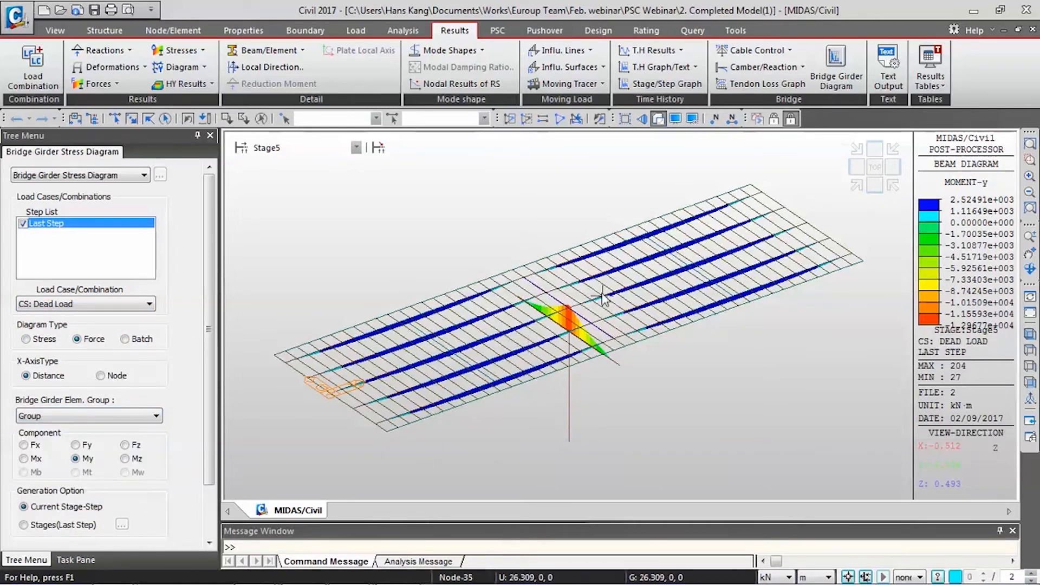
Highlight the members of the structure group named Group in the model and close the second tree menu
{"action": "right_click", "coordinate": [947, 125]}
{"action": "left_click", "coordinate": [969, 150]}
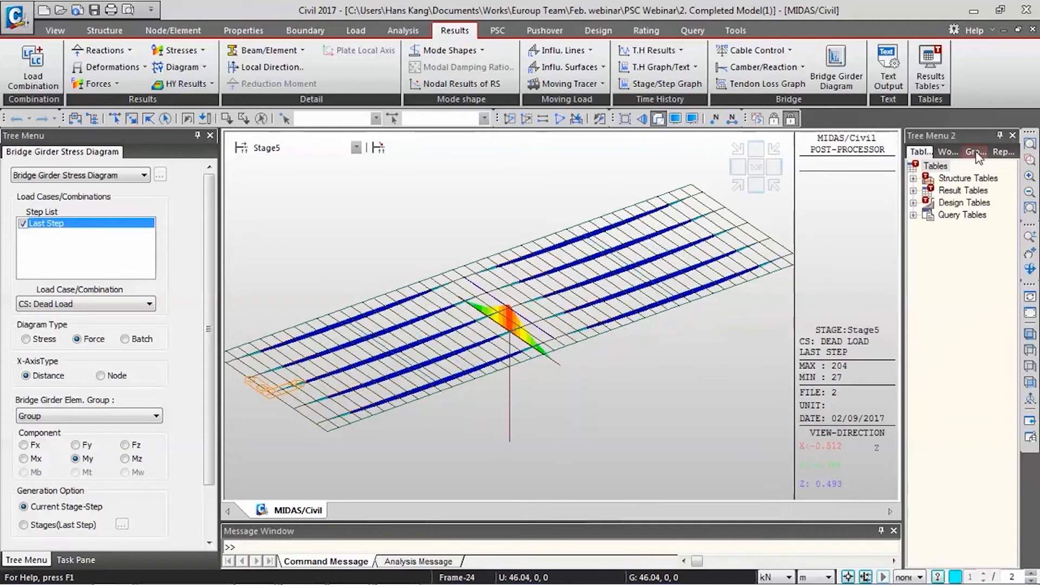
{"action": "left_click", "coordinate": [975, 152]}
{"action": "left_click", "coordinate": [986, 276]}
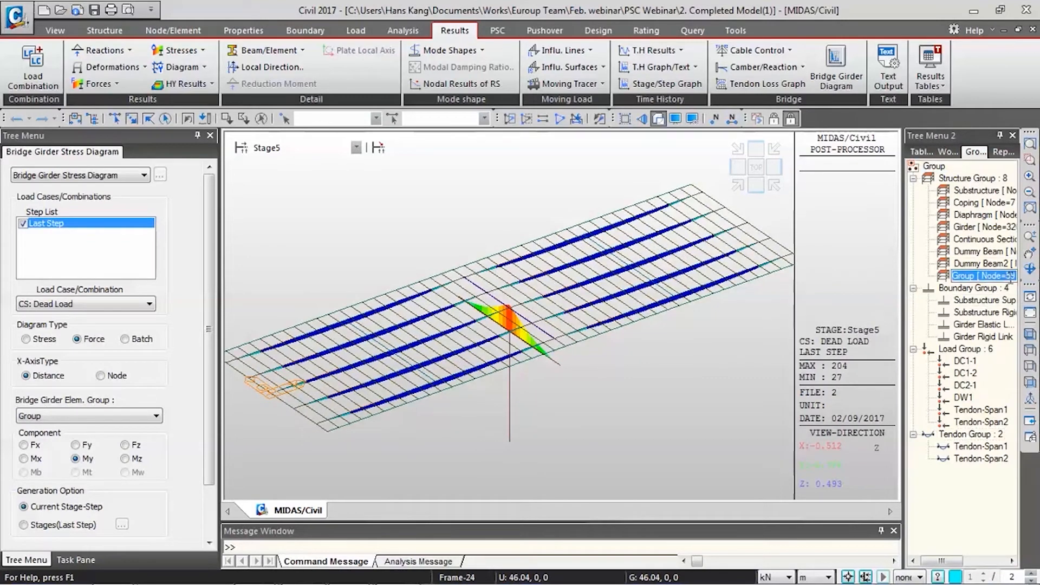
{"action": "left_click", "coordinate": [1025, 313]}
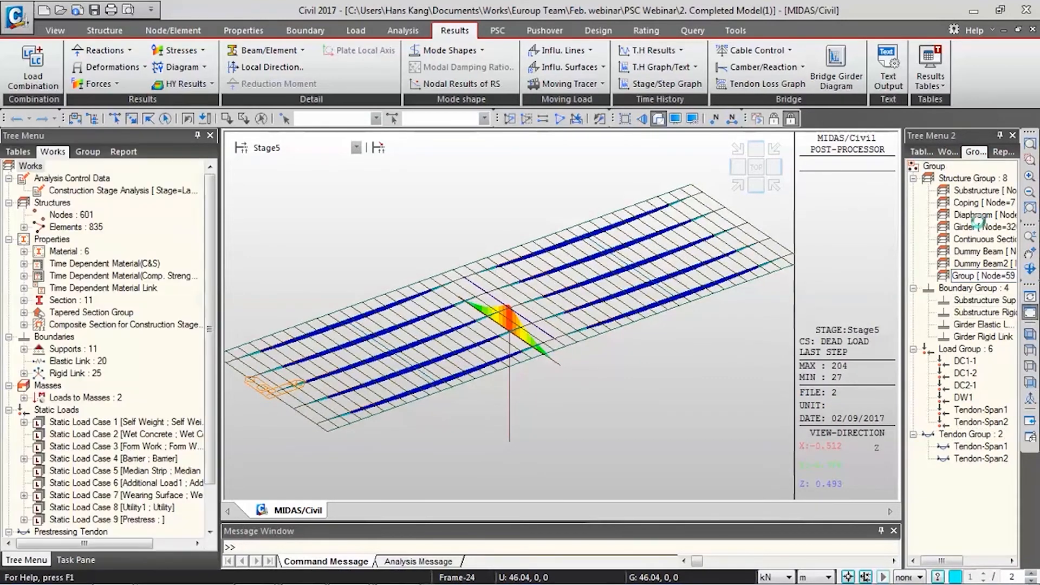
{"action": "left_click_drag", "start_coordinate": [975, 276], "coordinate": [358, 369]}
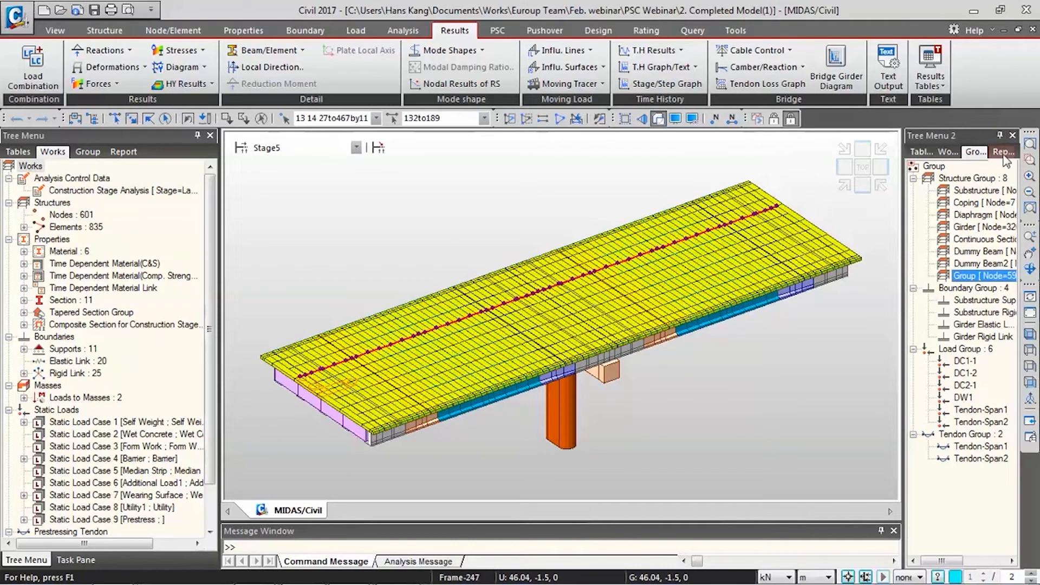
{"action": "left_click", "coordinate": [1012, 135]}
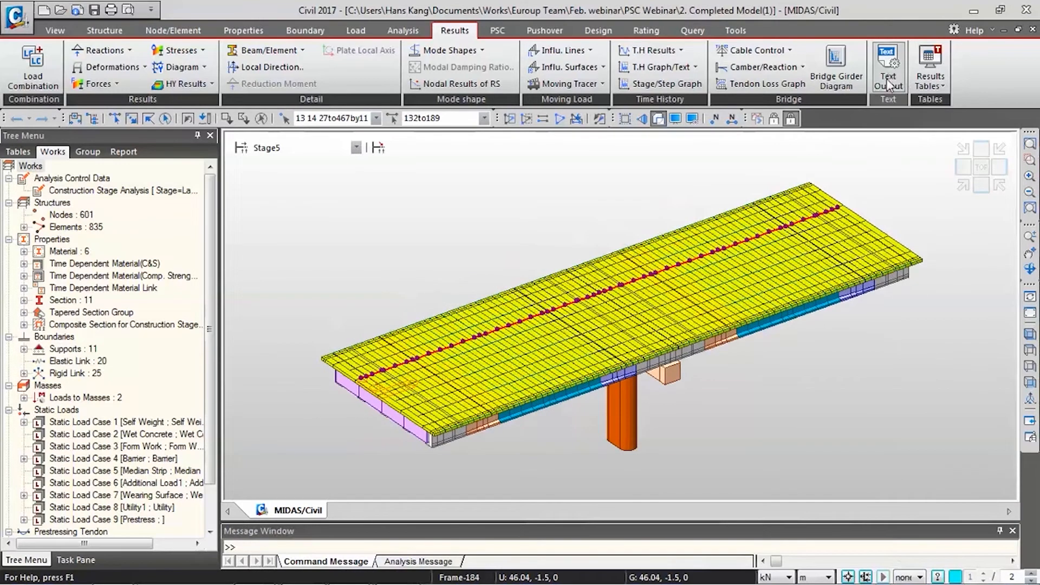
Configure a bridge girder force diagram of My over distance for the last step of CS: Dead Load, using element group Group
{"action": "left_click", "coordinate": [859, 81]}
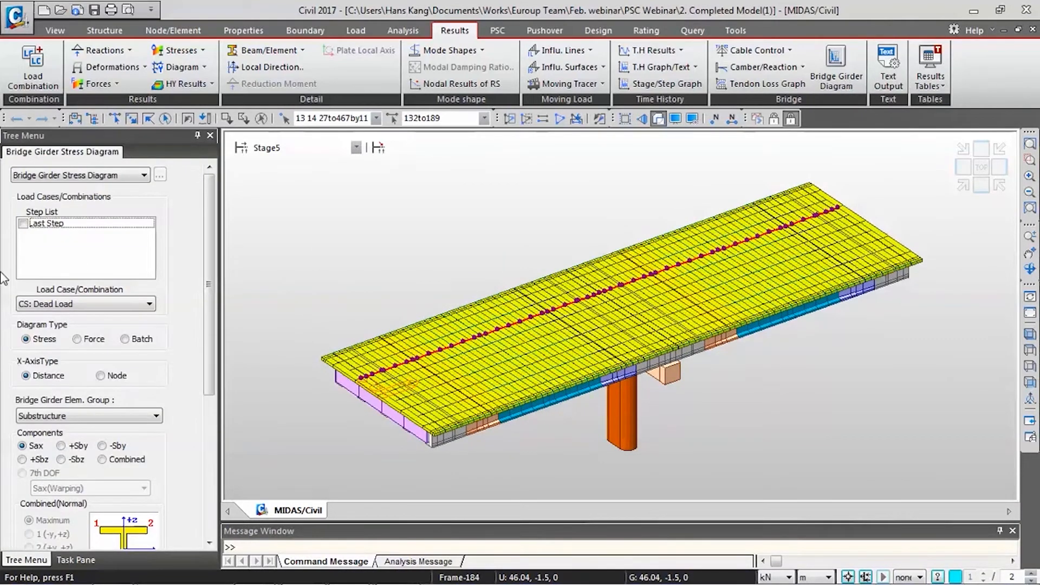
{"action": "left_click", "coordinate": [23, 223]}
{"action": "left_click", "coordinate": [117, 301]}
{"action": "left_click", "coordinate": [117, 303]}
{"action": "left_click", "coordinate": [77, 338]}
{"action": "left_click", "coordinate": [140, 415]}
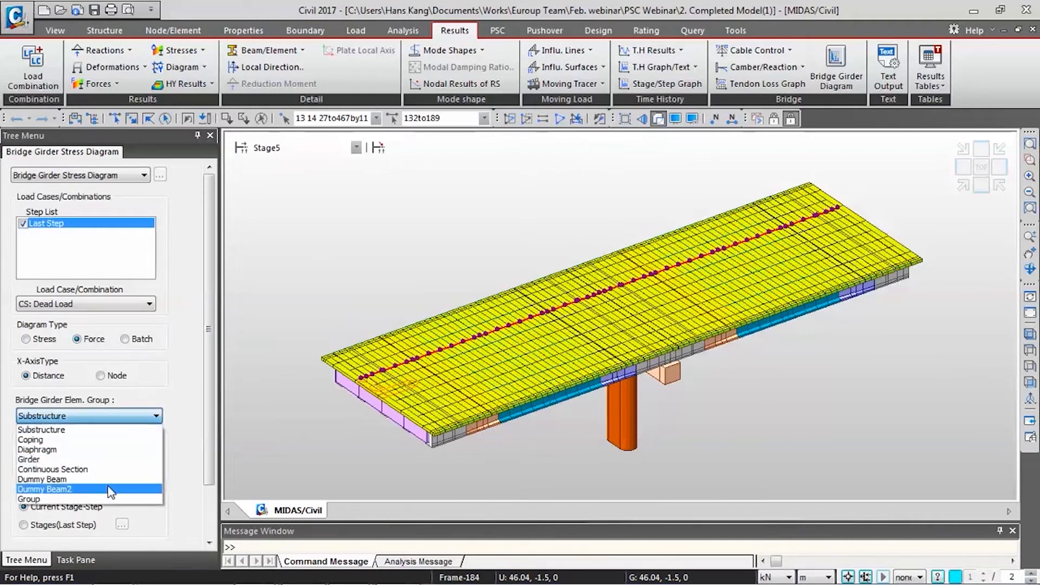
{"action": "left_click", "coordinate": [109, 498]}
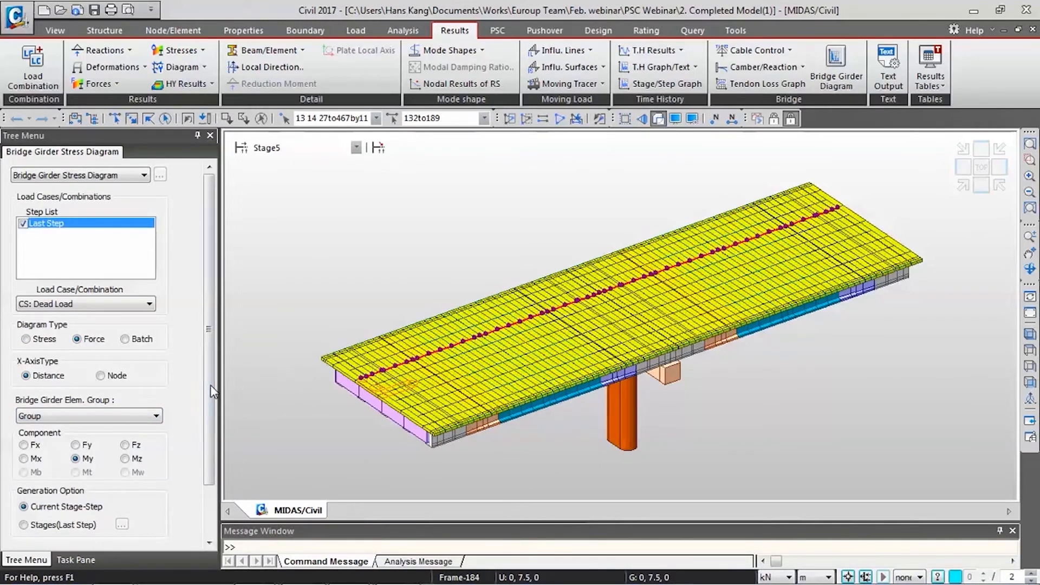
Generate the My force diagram for the current stage-step, view it in its own window and close that window
{"action": "scroll", "coordinate": [208, 401], "scroll_direction": "down", "scroll_amount": 3}
{"action": "left_click", "coordinate": [88, 498]}
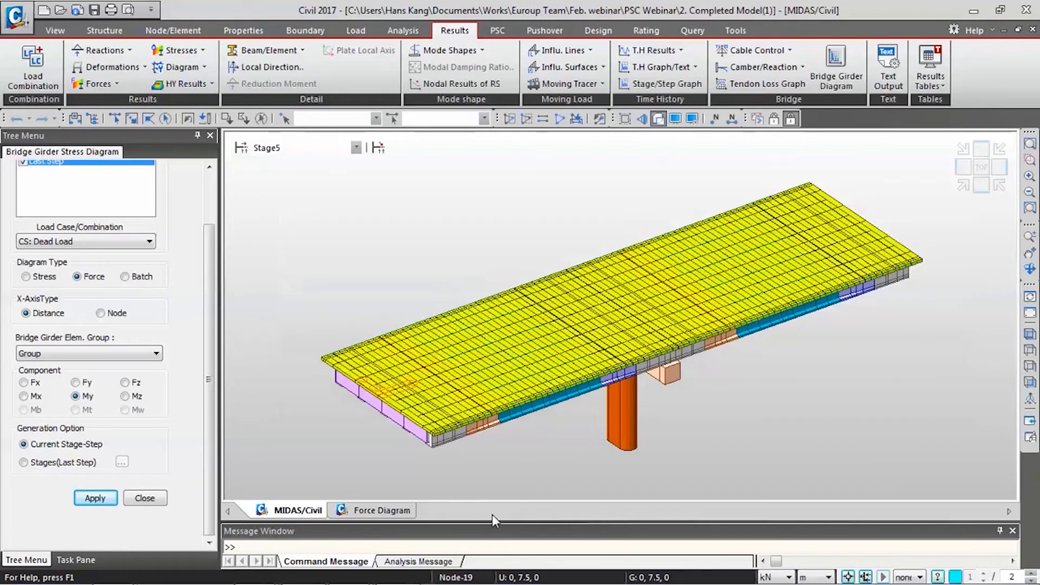
{"action": "left_click", "coordinate": [386, 512]}
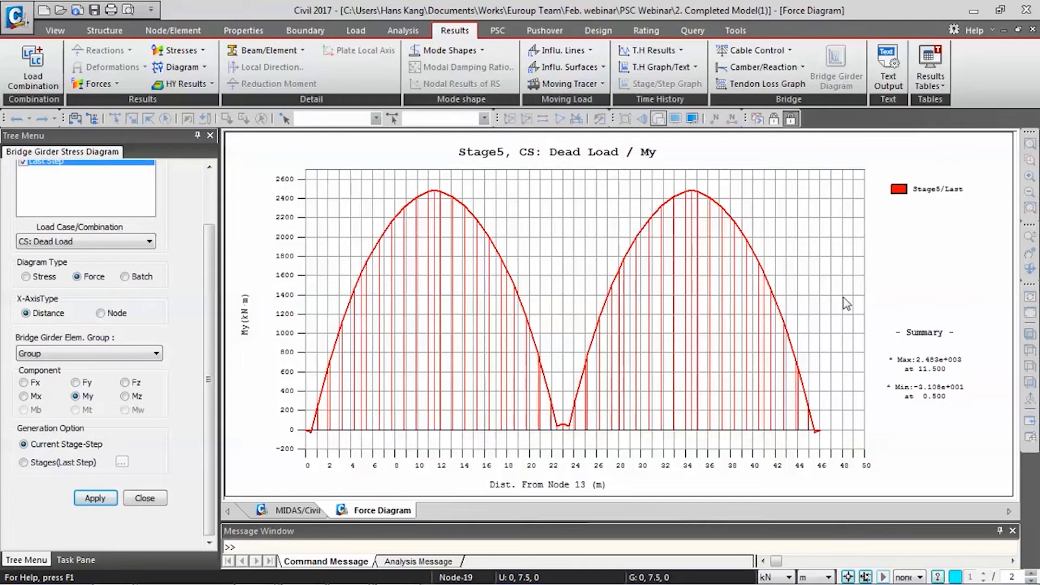
{"action": "right_click", "coordinate": [385, 510]}
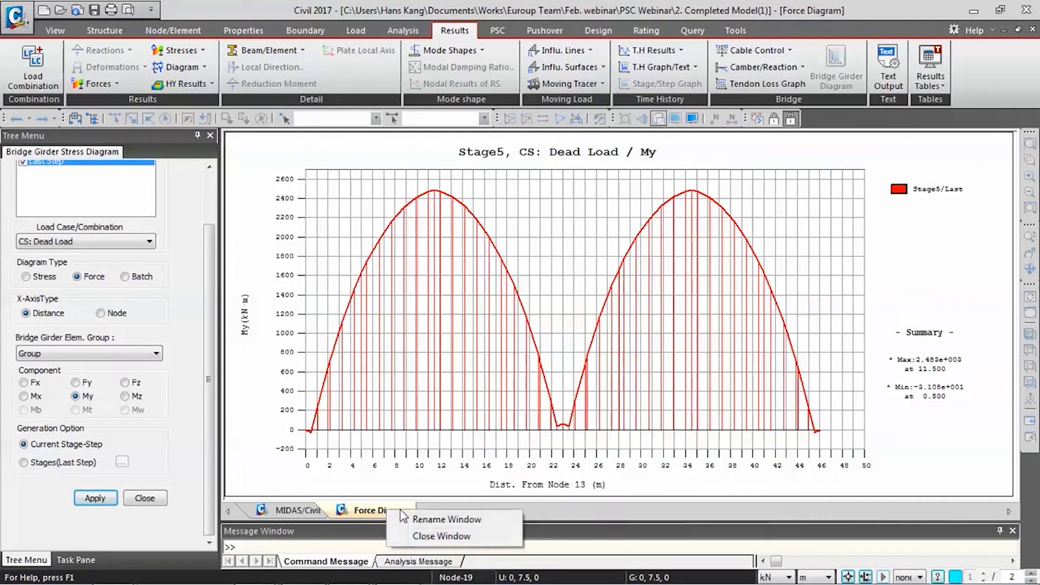
{"action": "left_click", "coordinate": [436, 536]}
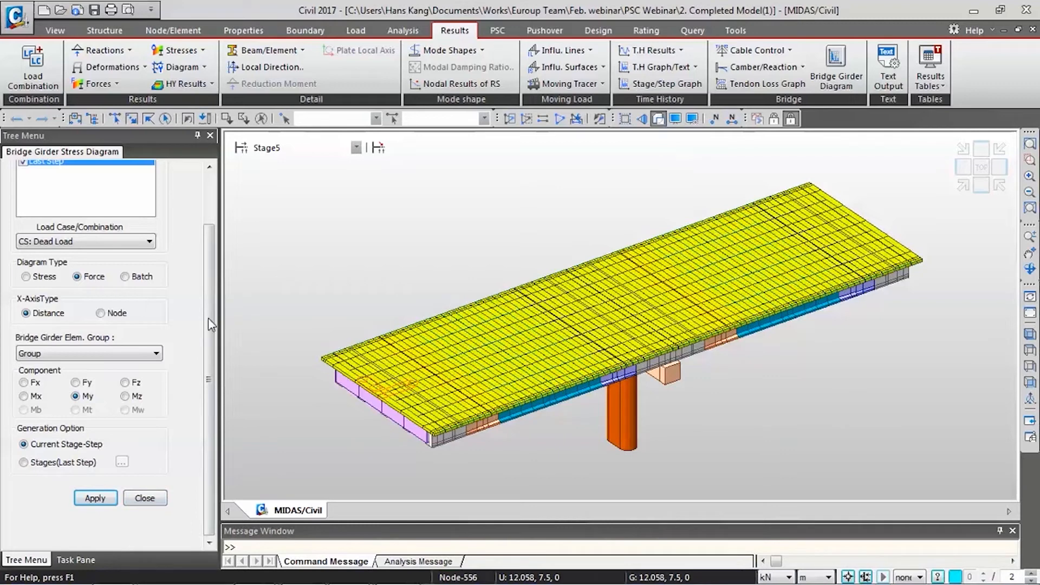
{"action": "left_click_drag", "start_coordinate": [206, 328], "coordinate": [215, 246]}
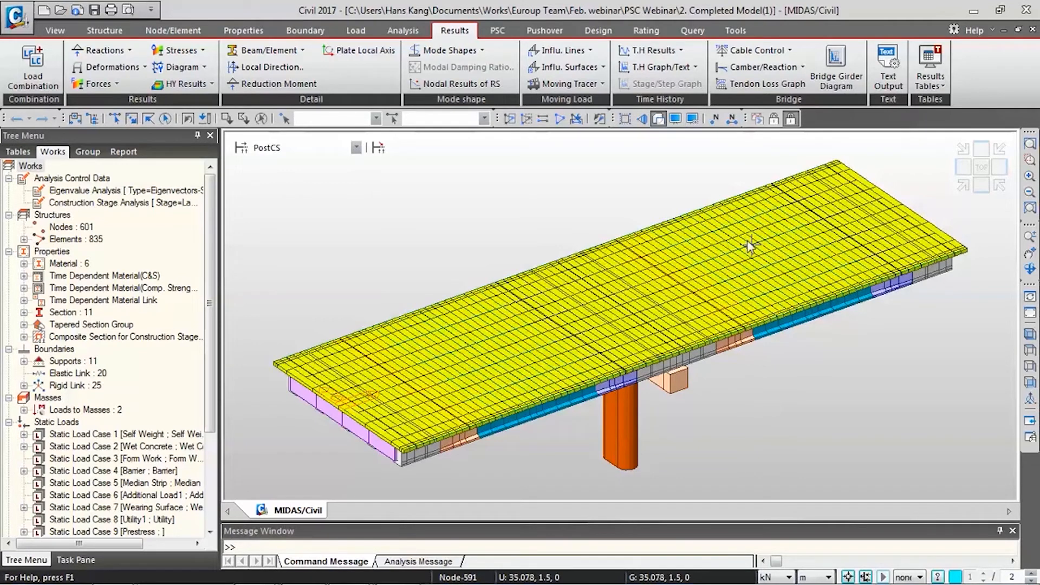
Open the moving load tracer for beam forces and moments with the load case MVmax: HA or HB
{"action": "left_click", "coordinate": [590, 84]}
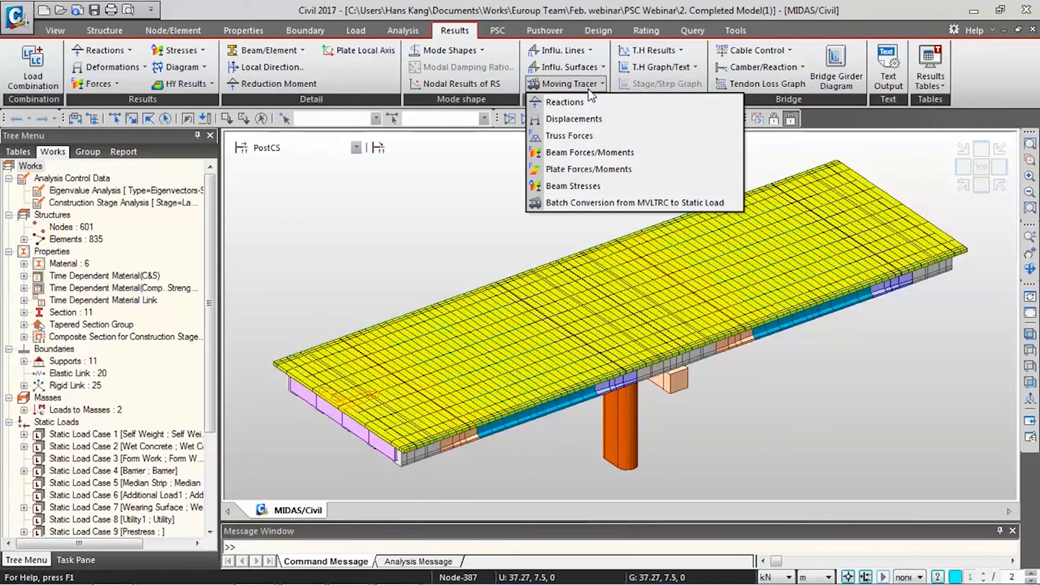
{"action": "left_click", "coordinate": [615, 154]}
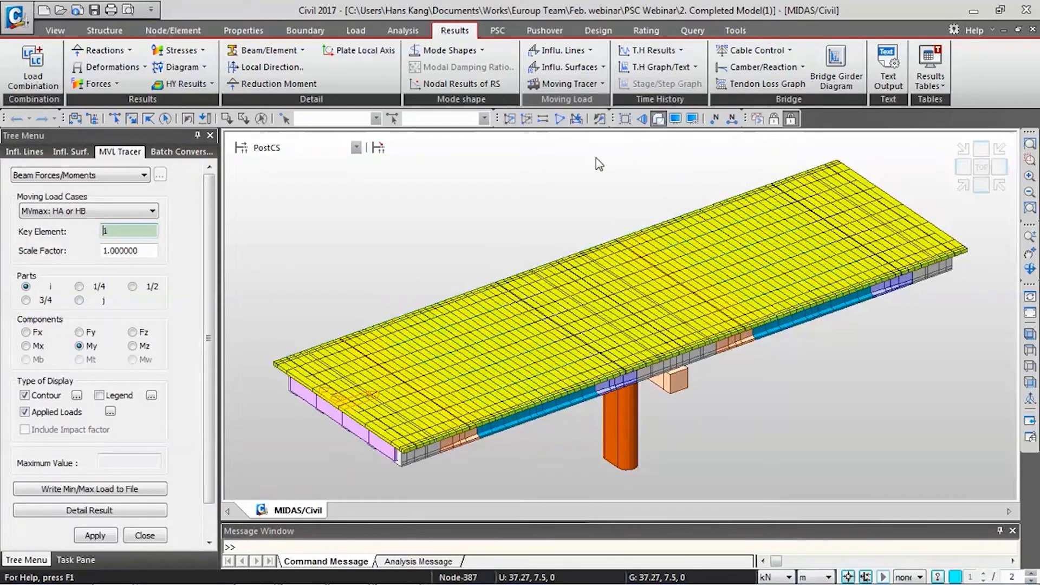
{"action": "left_click", "coordinate": [122, 175]}
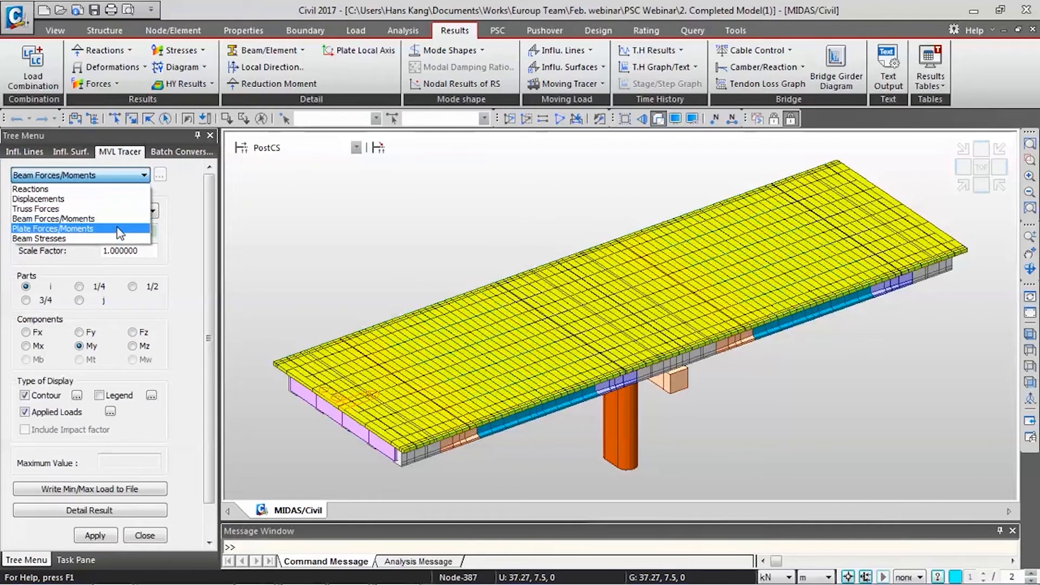
{"action": "left_click", "coordinate": [154, 211]}
{"action": "left_click", "coordinate": [154, 210]}
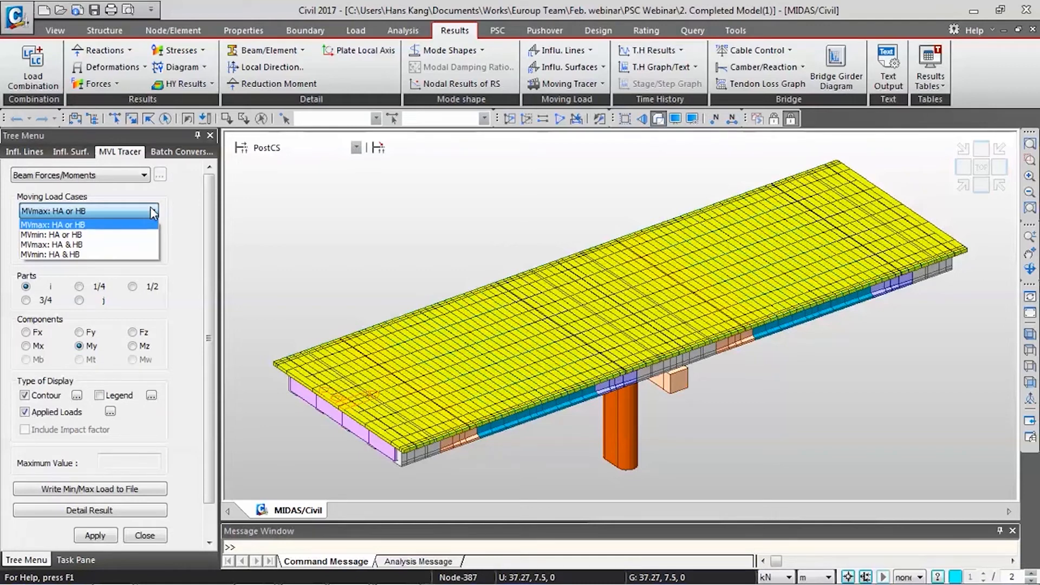
{"action": "left_click", "coordinate": [170, 210]}
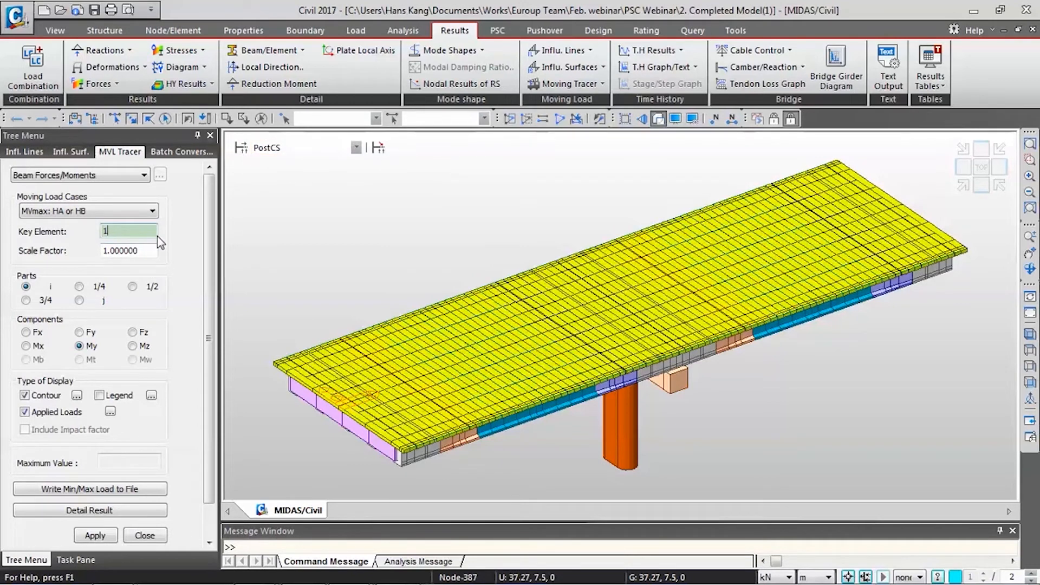
Set the key element to 153 and trace the moving load position that governs My at its i-end
{"action": "type", "text": "53"}
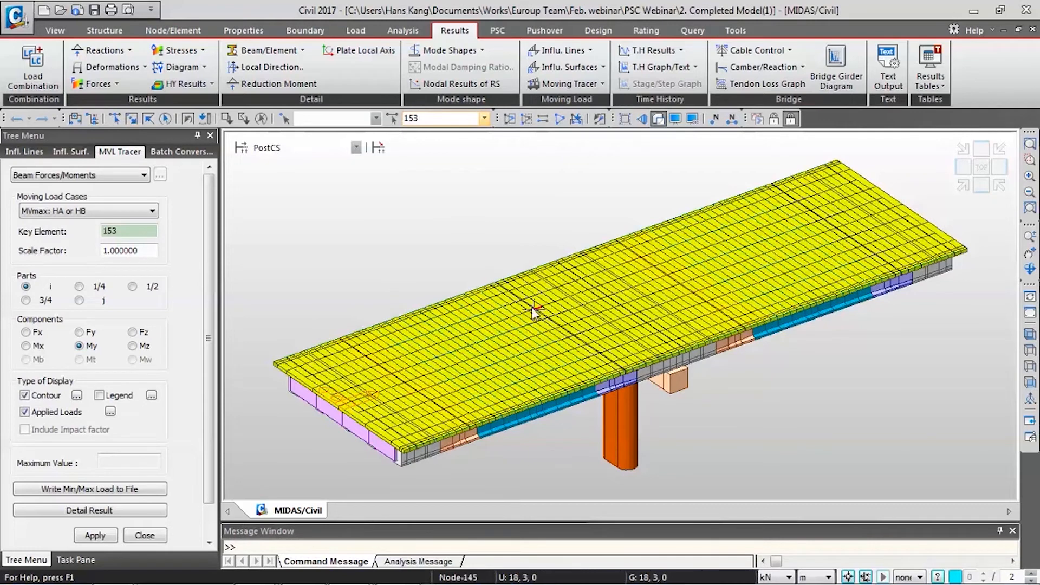
{"action": "left_click", "coordinate": [126, 235]}
{"action": "scroll", "coordinate": [214, 262], "scroll_direction": "down", "scroll_amount": 1}
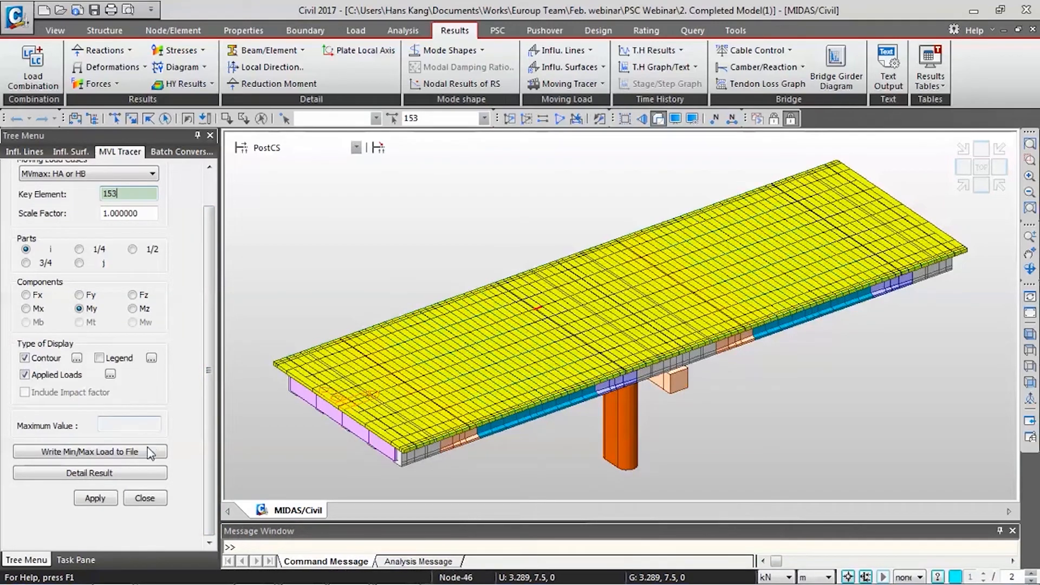
{"action": "left_click", "coordinate": [103, 503]}
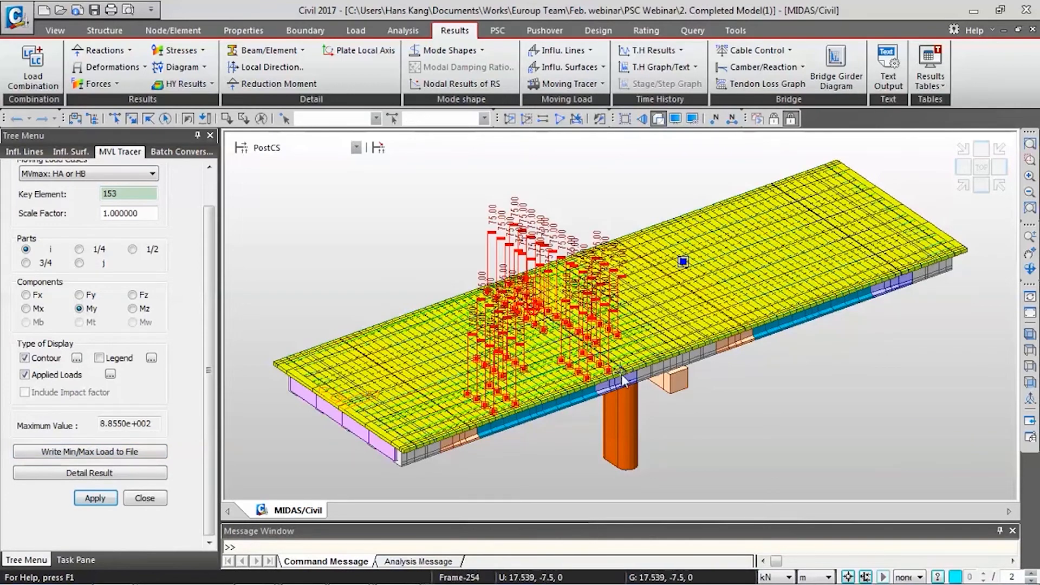
Switch the model to wireframe display and examine the traced vehicle loads from different angles
{"action": "mouse_move", "coordinate": [733, 355]}
{"action": "middle_mouse_down"}
{"action": "mouse_move", "coordinate": [750, 332]}
{"action": "mouse_move", "coordinate": [725, 346]}
{"action": "middle_mouse_up"}
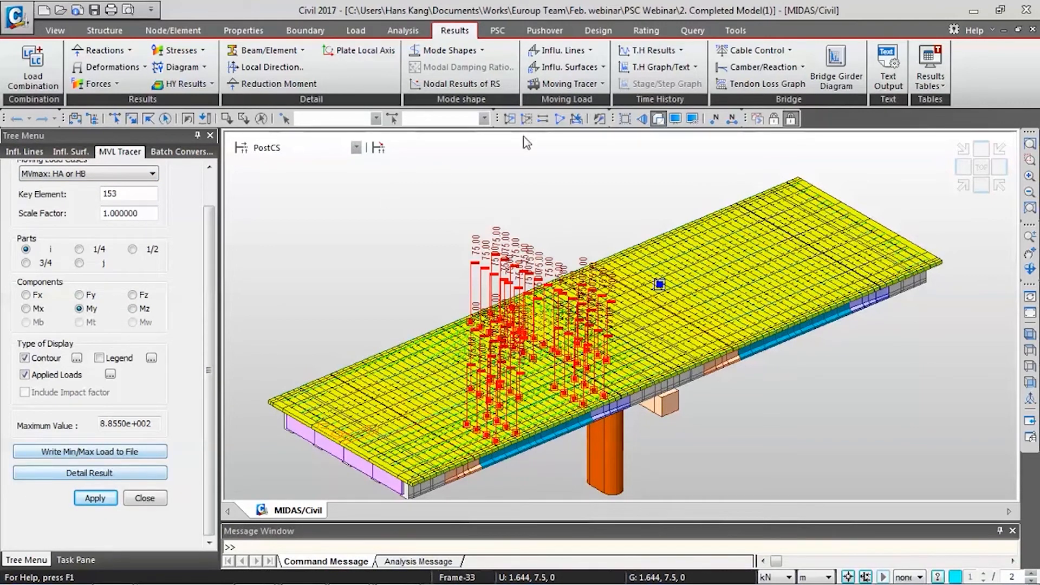
{"action": "left_click", "coordinate": [658, 118]}
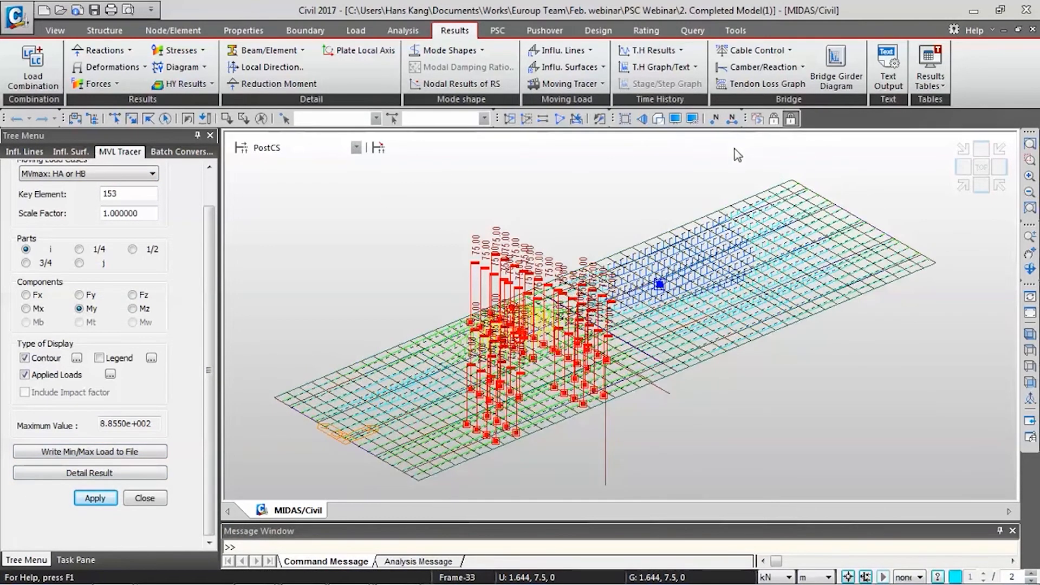
{"action": "middle_click_drag", "start_coordinate": [759, 265], "coordinate": [759, 257], "text": "ctrl"}
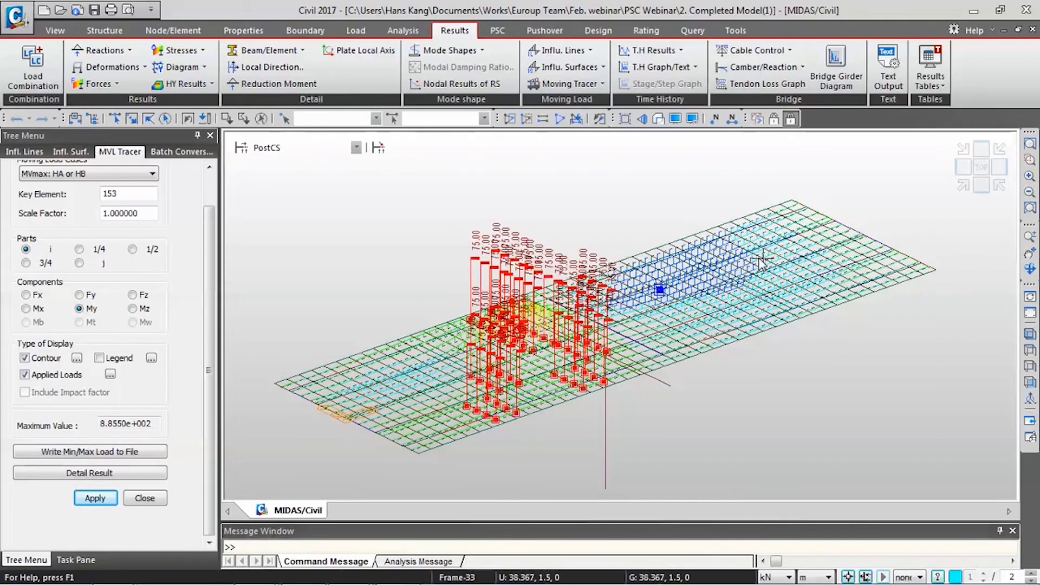
{"action": "mouse_move", "coordinate": [791, 320]}
{"action": "middle_mouse_down", "text": "ctrl"}
{"action": "mouse_move", "coordinate": [731, 243]}
{"action": "mouse_move", "coordinate": [726, 269]}
{"action": "mouse_move", "coordinate": [667, 287]}
{"action": "mouse_move", "coordinate": [788, 300]}
{"action": "middle_mouse_up", "text": "ctrl"}
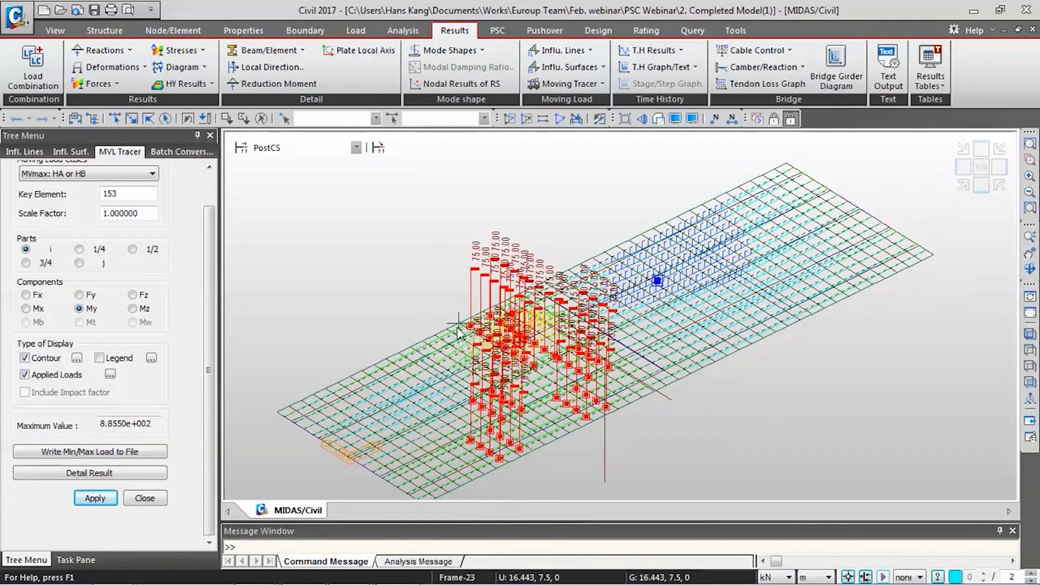
Trace the moving loads governing Fz at element 153 for MVmax: HA or HB and for MVmin: HA or HB
{"action": "left_click", "coordinate": [135, 295]}
{"action": "left_click", "coordinate": [97, 499]}
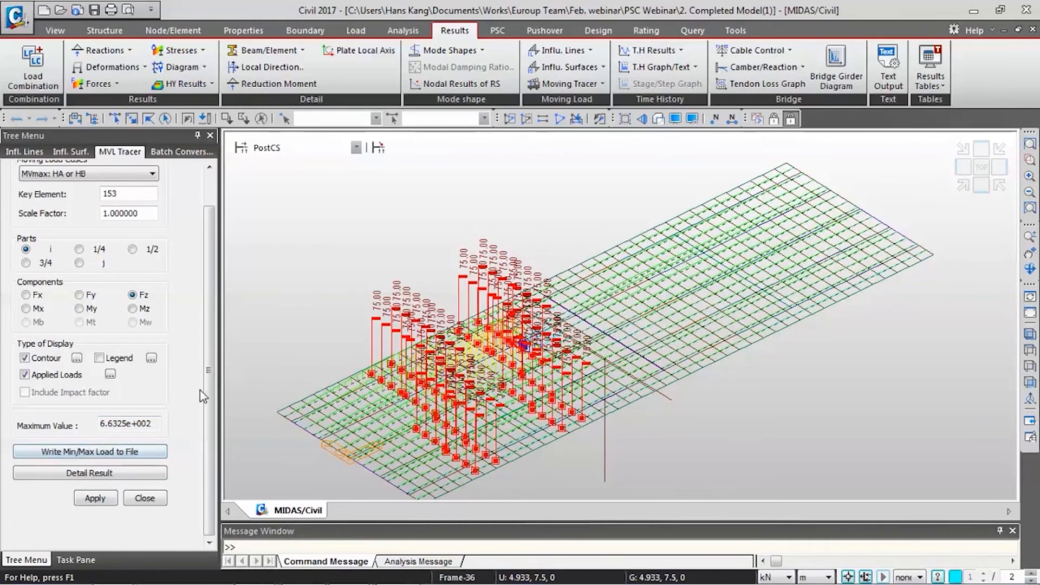
{"action": "scroll", "coordinate": [216, 398], "scroll_direction": "up", "scroll_amount": 2}
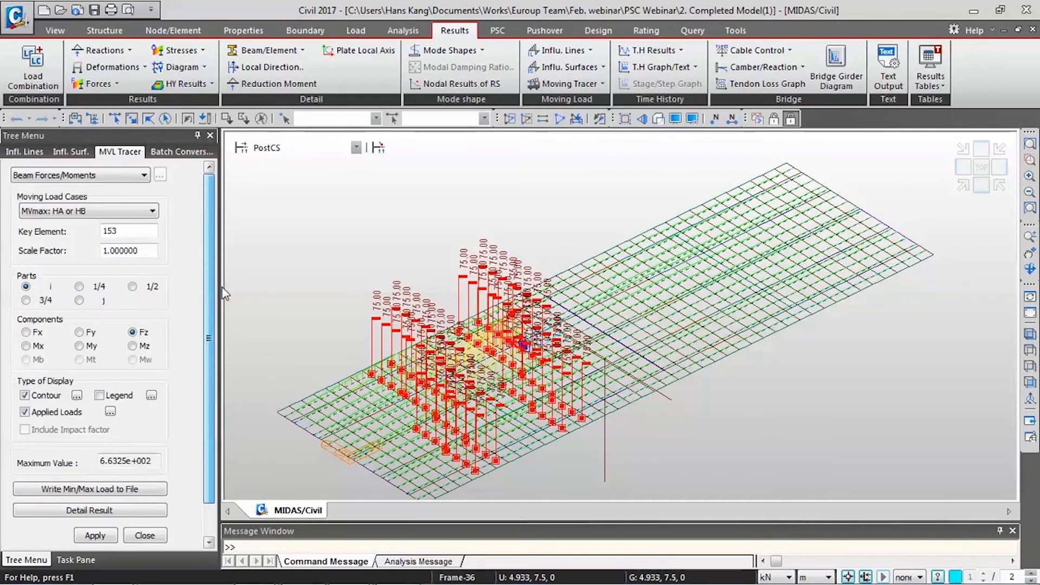
{"action": "left_click", "coordinate": [136, 210]}
{"action": "left_click", "coordinate": [120, 234]}
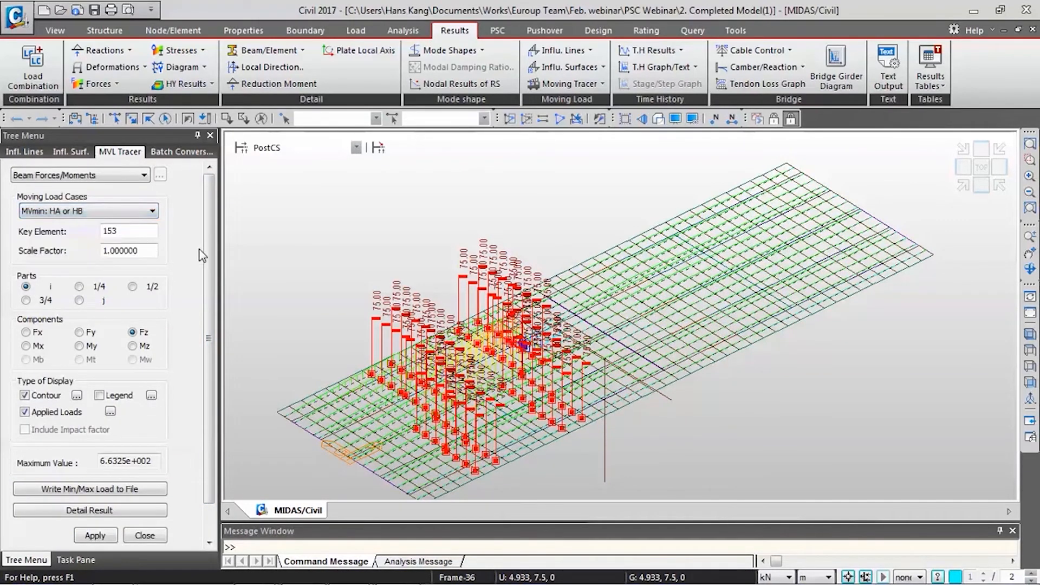
{"action": "scroll", "coordinate": [211, 251], "scroll_direction": "down", "scroll_amount": 2}
{"action": "left_click", "coordinate": [95, 498]}
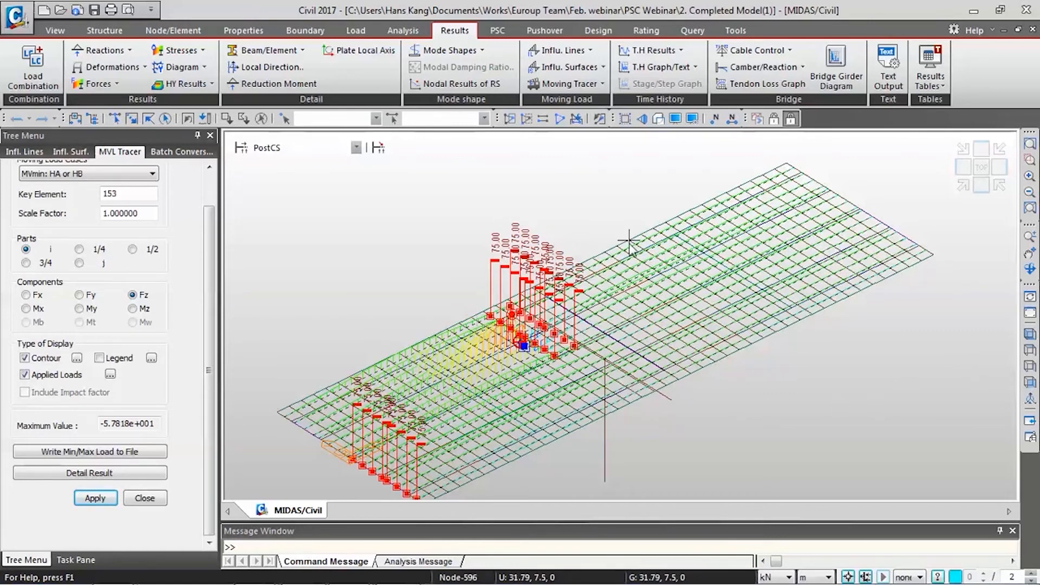
{"action": "mouse_move", "coordinate": [646, 264]}
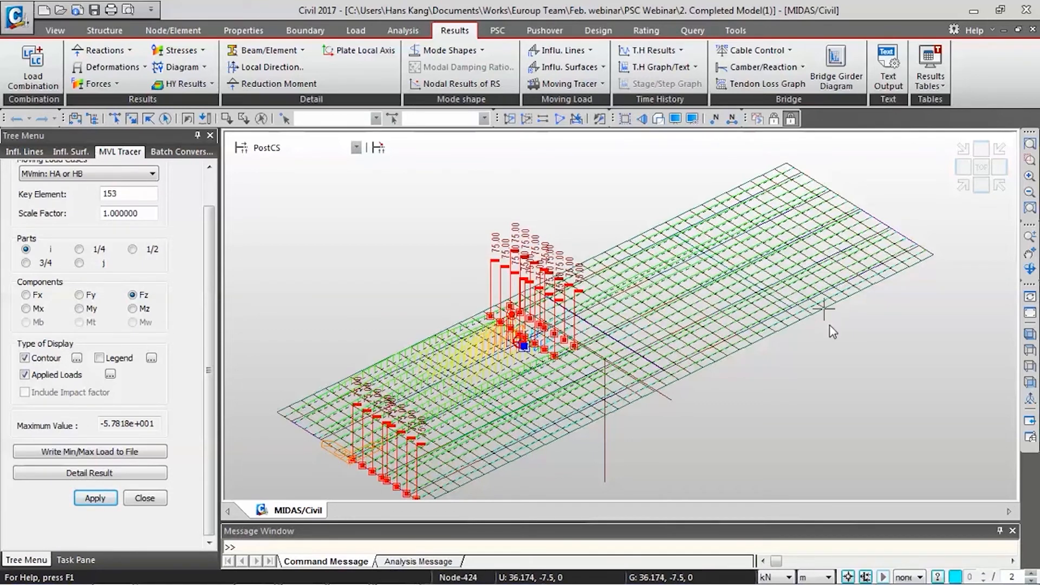
{"action": "left_click", "coordinate": [145, 498]}
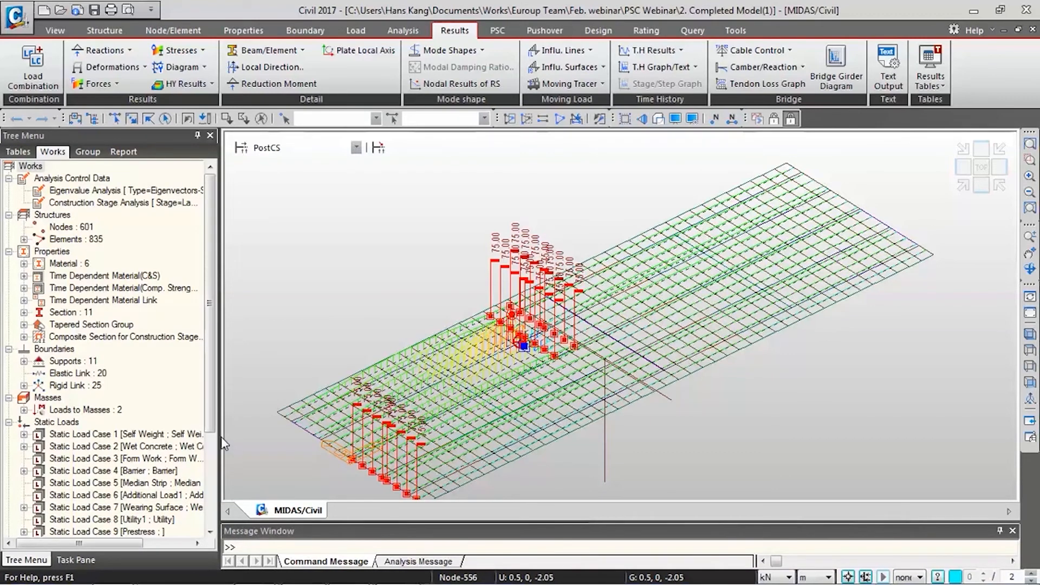
Widen the tree menu slightly and view the list of available PSC design codes, keeping Eurocode2-2:05
{"action": "left_click_drag", "start_coordinate": [221, 441], "coordinate": [231, 441]}
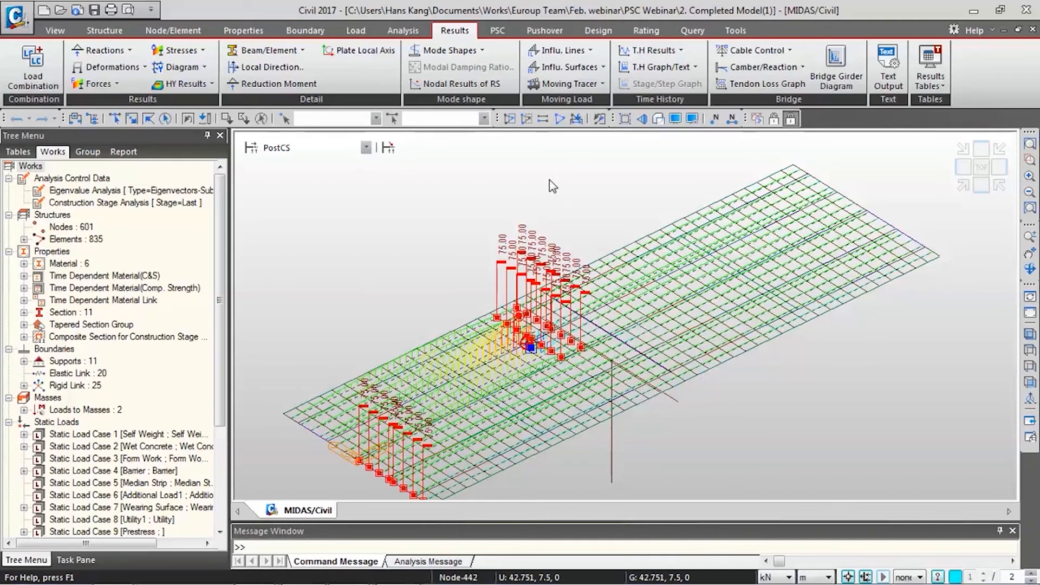
{"action": "left_click", "coordinate": [501, 31]}
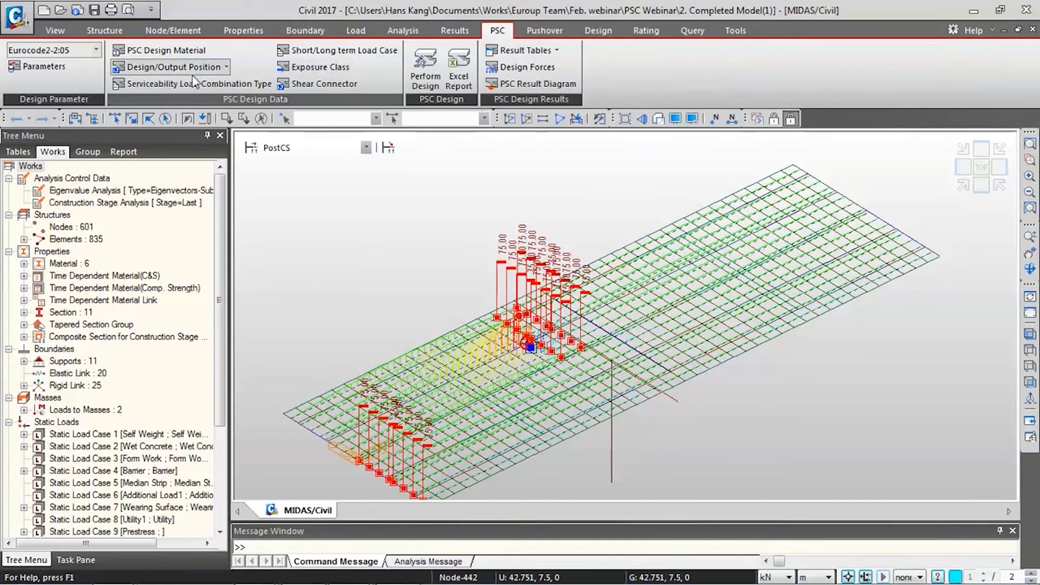
{"action": "left_click", "coordinate": [91, 50]}
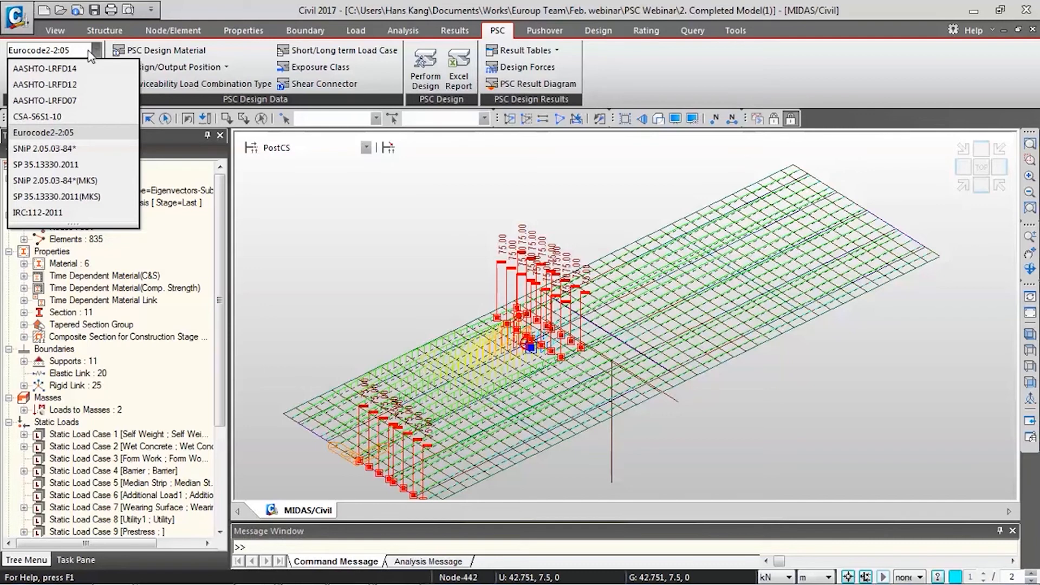
{"action": "left_click", "coordinate": [89, 52]}
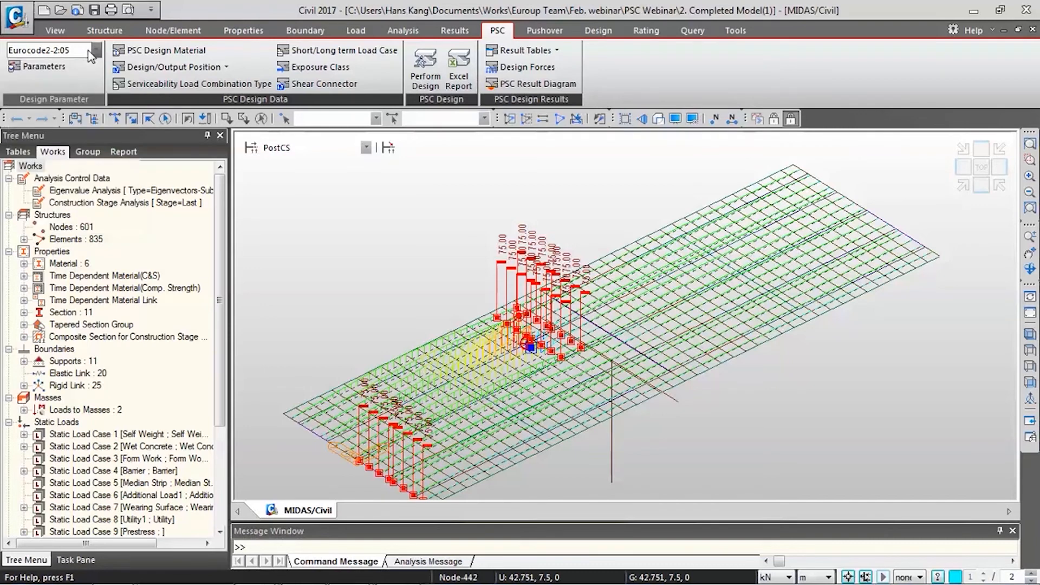
Review the PSC design parameters and the output checks for ultimate and serviceability limit states, leaving the settings unapplied
{"action": "left_click", "coordinate": [44, 66]}
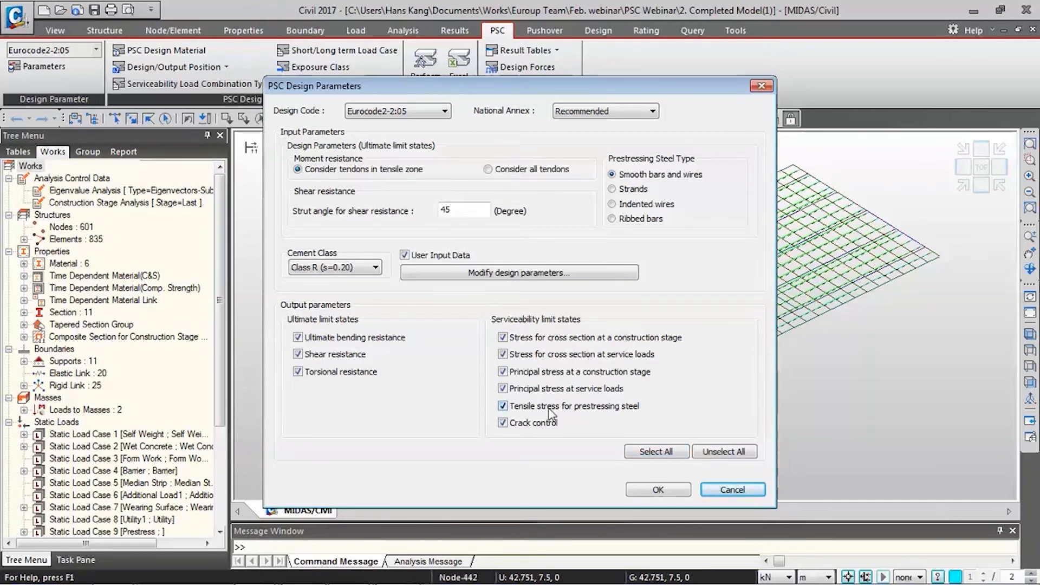
{"action": "left_click", "coordinate": [299, 371]}
{"action": "left_click", "coordinate": [299, 354]}
{"action": "left_click", "coordinate": [503, 406]}
{"action": "left_click", "coordinate": [503, 388]}
{"action": "left_click", "coordinate": [332, 360]}
{"action": "left_click", "coordinate": [331, 372]}
{"action": "left_click", "coordinate": [535, 389]}
{"action": "left_click", "coordinate": [534, 405]}
{"action": "left_click", "coordinate": [759, 493]}
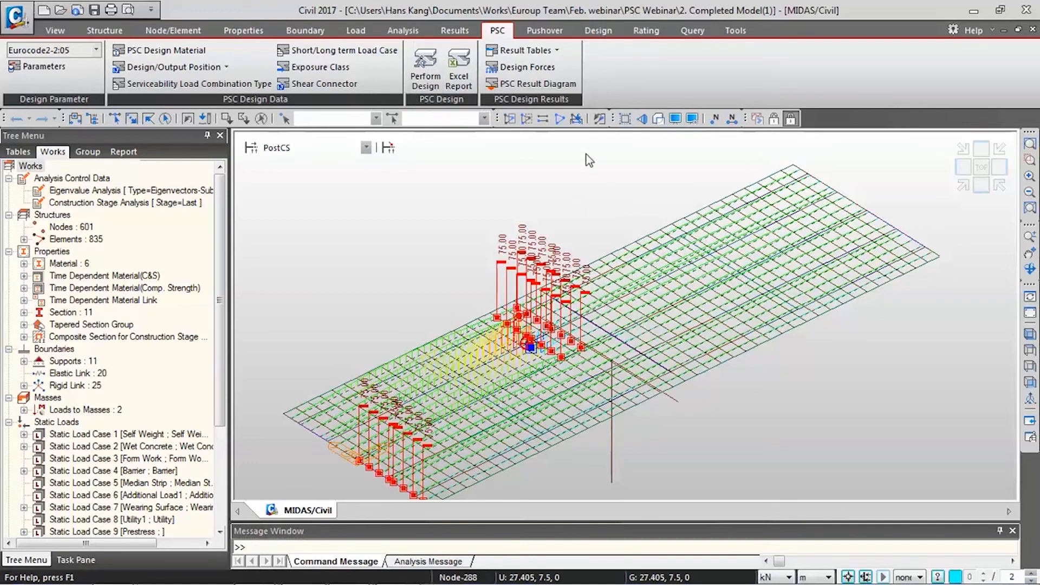
View the flexure strength check table for elements 74to363 at both parts, positive and negative, and examine its rows
{"action": "left_click", "coordinate": [558, 51]}
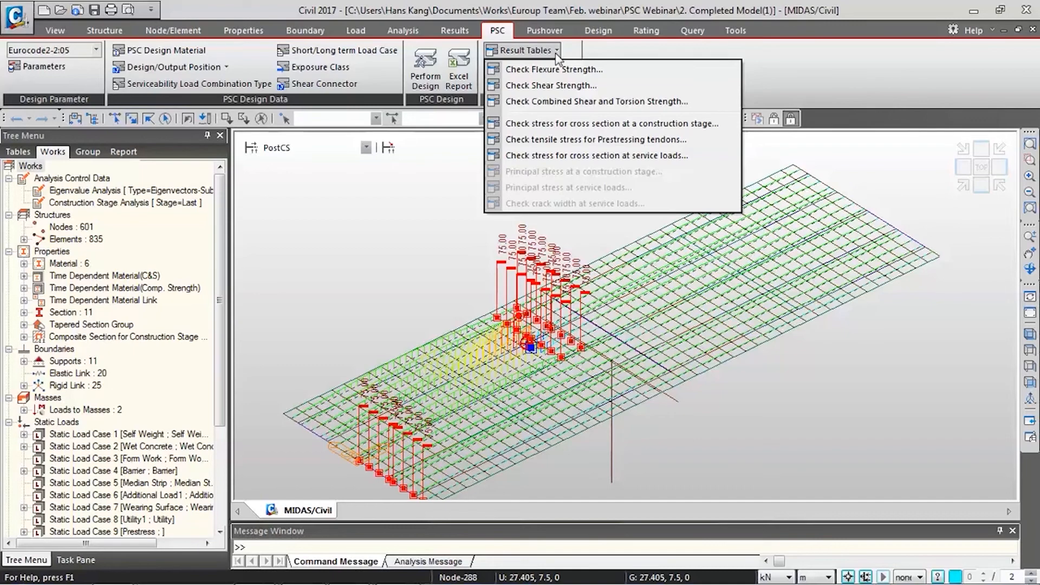
{"action": "left_click", "coordinate": [561, 69]}
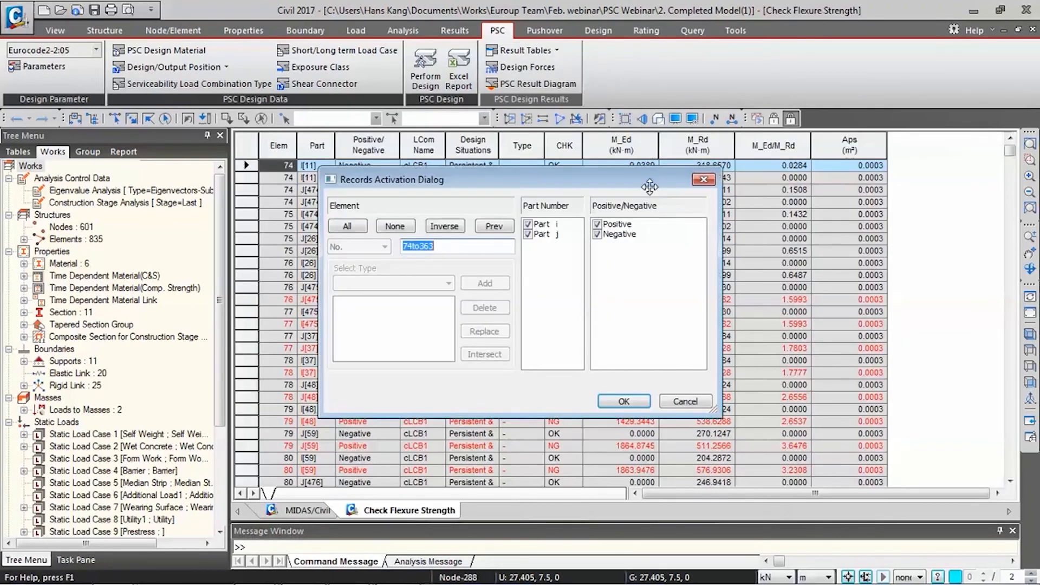
{"action": "left_click", "coordinate": [624, 401]}
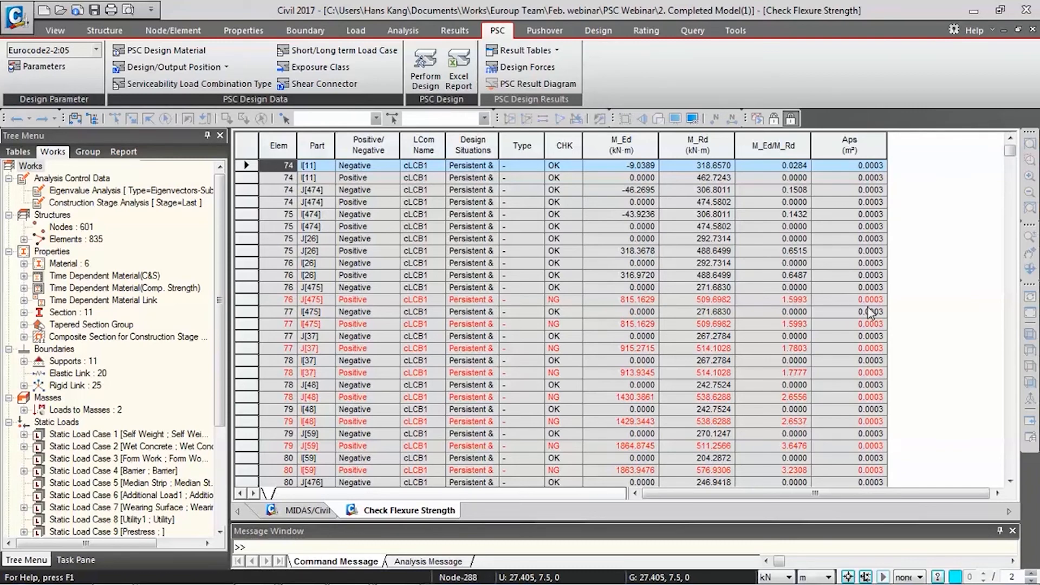
{"action": "left_click", "coordinate": [617, 313]}
{"action": "scroll", "coordinate": [617, 318], "scroll_direction": "down", "scroll_amount": 11}
{"action": "scroll", "coordinate": [619, 323], "scroll_direction": "down", "scroll_amount": 3}
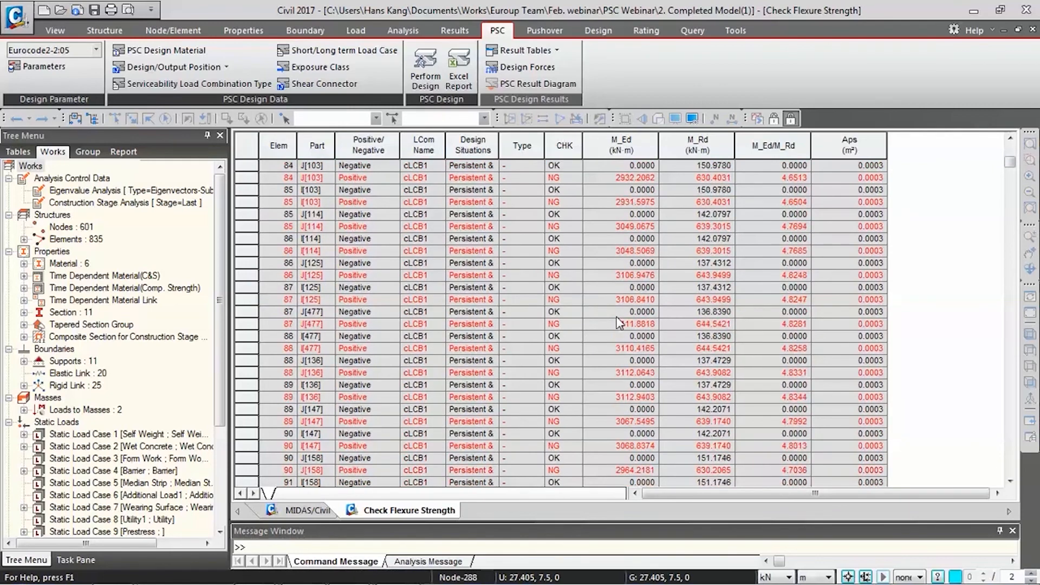
{"action": "scroll", "coordinate": [619, 325], "scroll_direction": "down", "scroll_amount": 2}
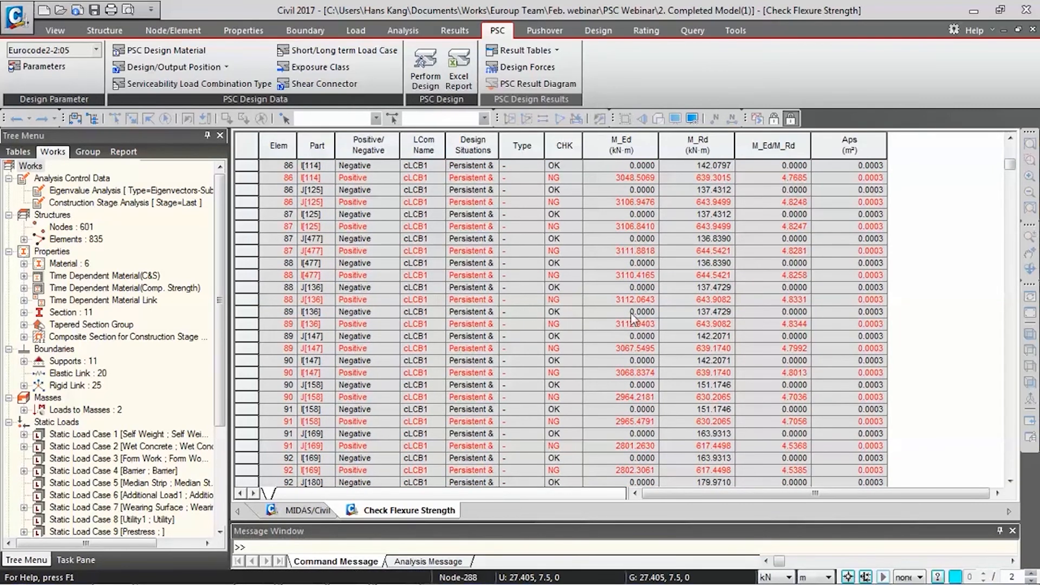
{"action": "scroll", "coordinate": [664, 284], "scroll_direction": "up", "scroll_amount": 12}
{"action": "scroll", "coordinate": [664, 282], "scroll_direction": "up", "scroll_amount": 5}
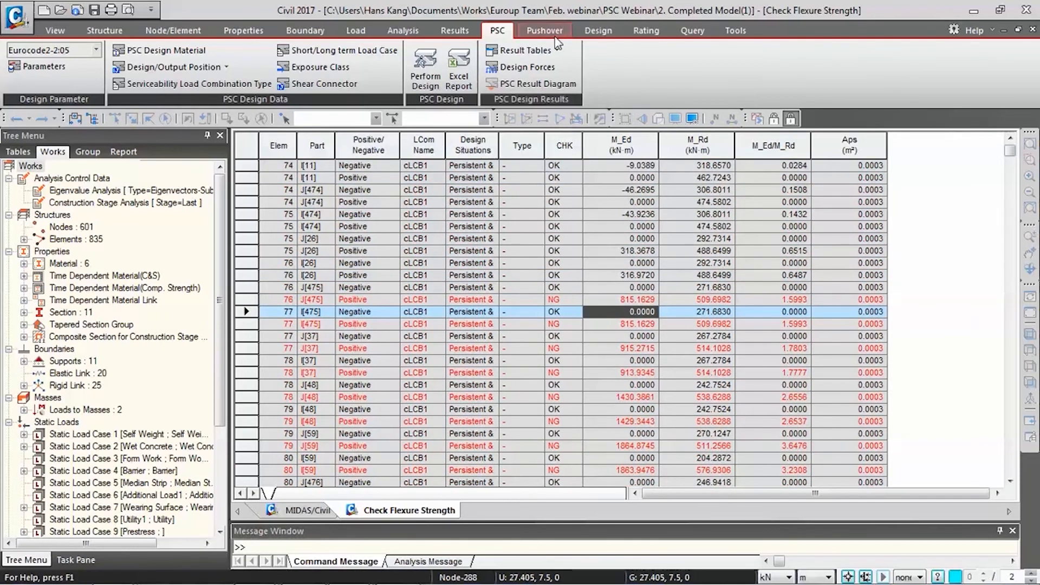
View the shear strength check table for elements 74to363 with both Max and Min records, and examine its rows
{"action": "left_click", "coordinate": [552, 50]}
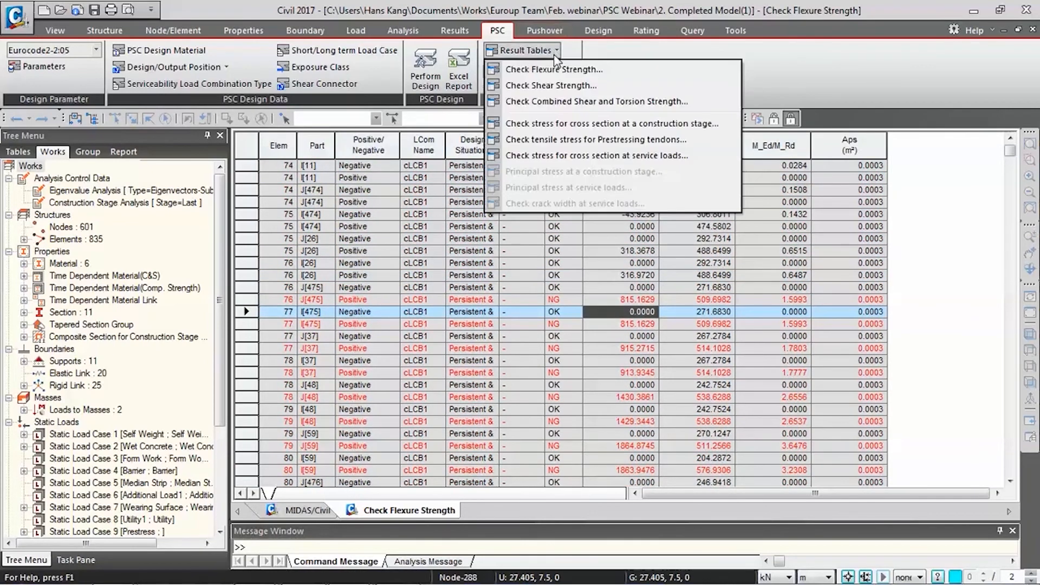
{"action": "left_click", "coordinate": [558, 86]}
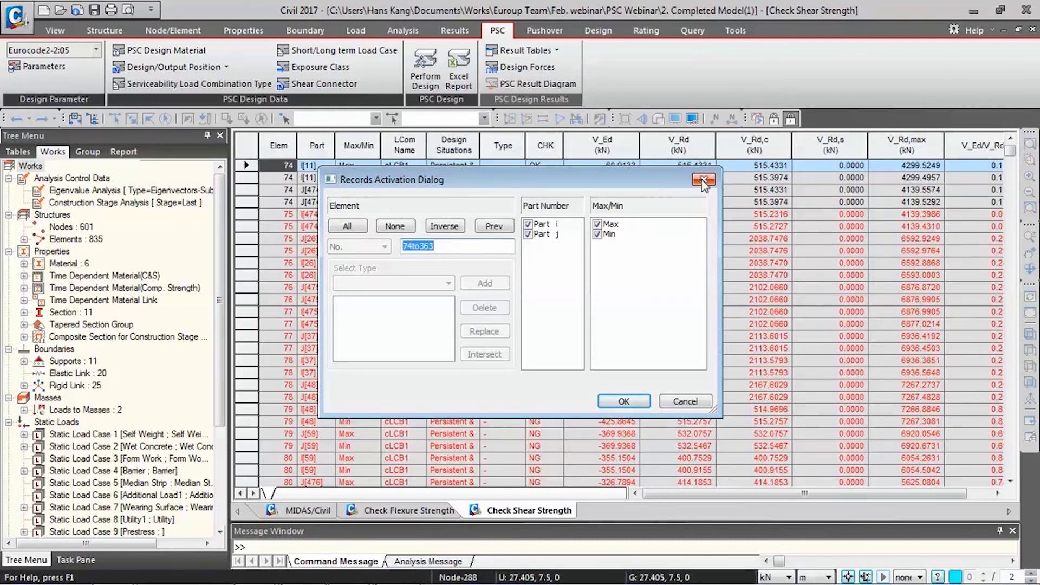
{"action": "left_click", "coordinate": [624, 401]}
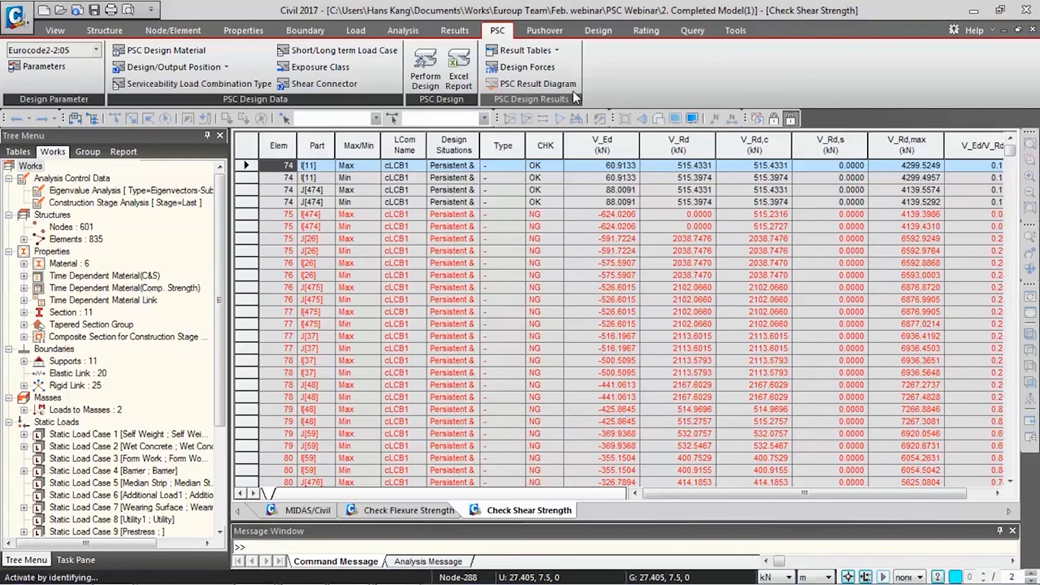
{"action": "left_click", "coordinate": [547, 50]}
{"action": "left_click", "coordinate": [549, 50]}
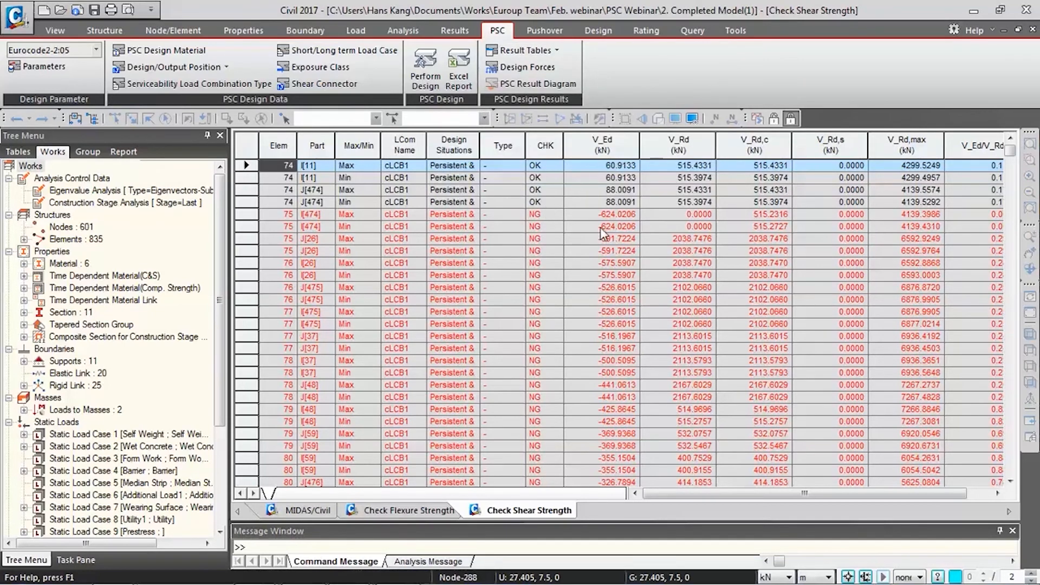
{"action": "left_click", "coordinate": [578, 297]}
{"action": "scroll", "coordinate": [579, 297], "scroll_direction": "down", "scroll_amount": 17}
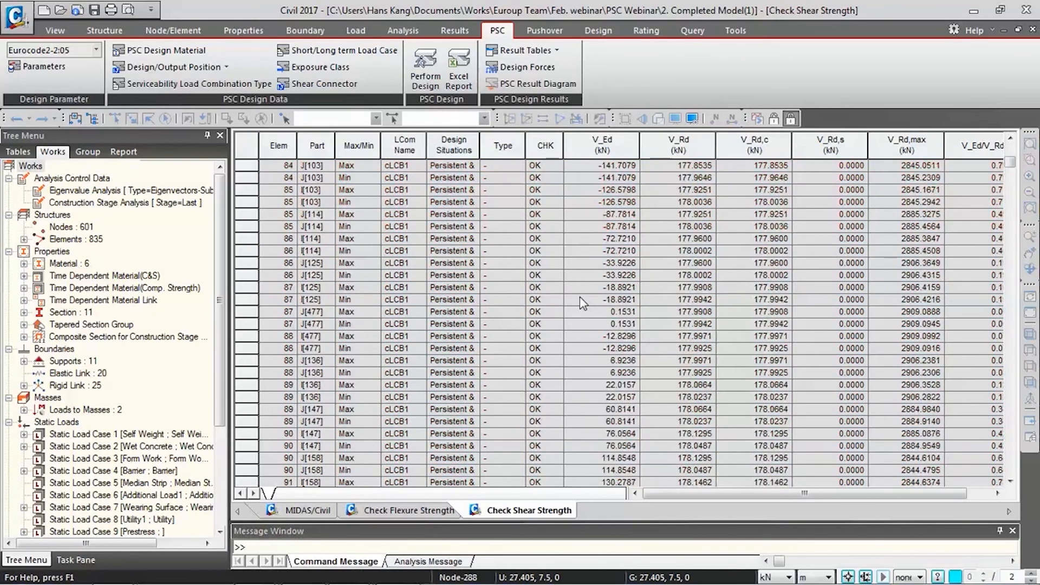
{"action": "scroll", "coordinate": [579, 297], "scroll_direction": "up", "scroll_amount": 10}
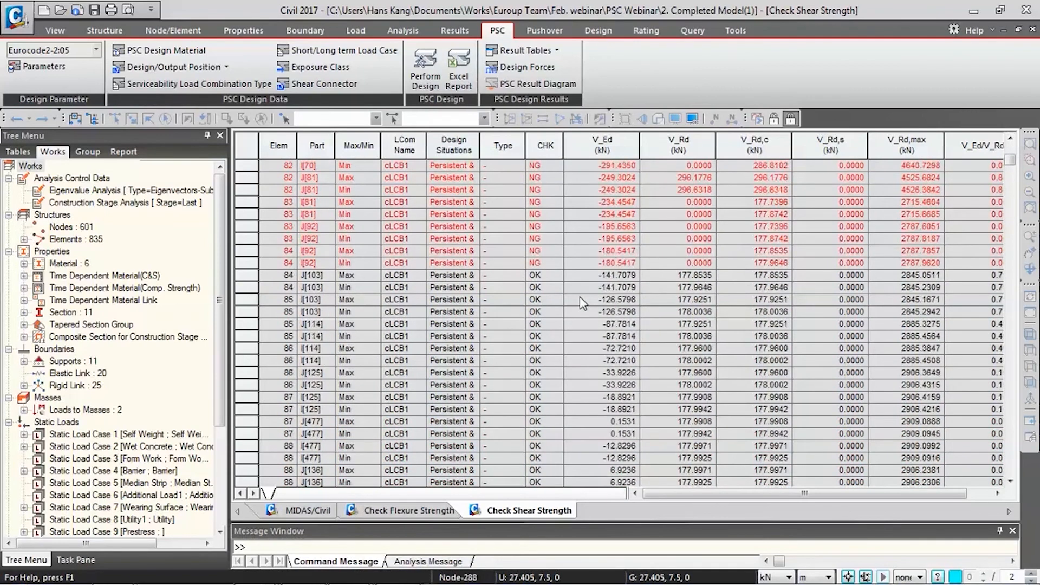
{"action": "scroll", "coordinate": [580, 297], "scroll_direction": "up", "scroll_amount": 7}
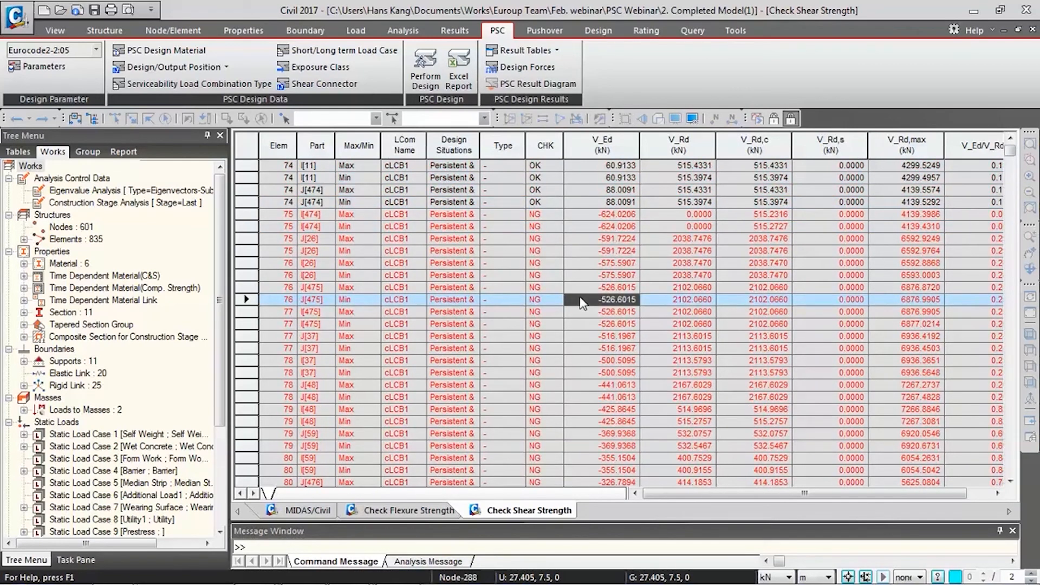
Close the shear and flexure strength check tables and reset the model display to clear the traced vehicle loads
{"action": "right_click", "coordinate": [512, 517]}
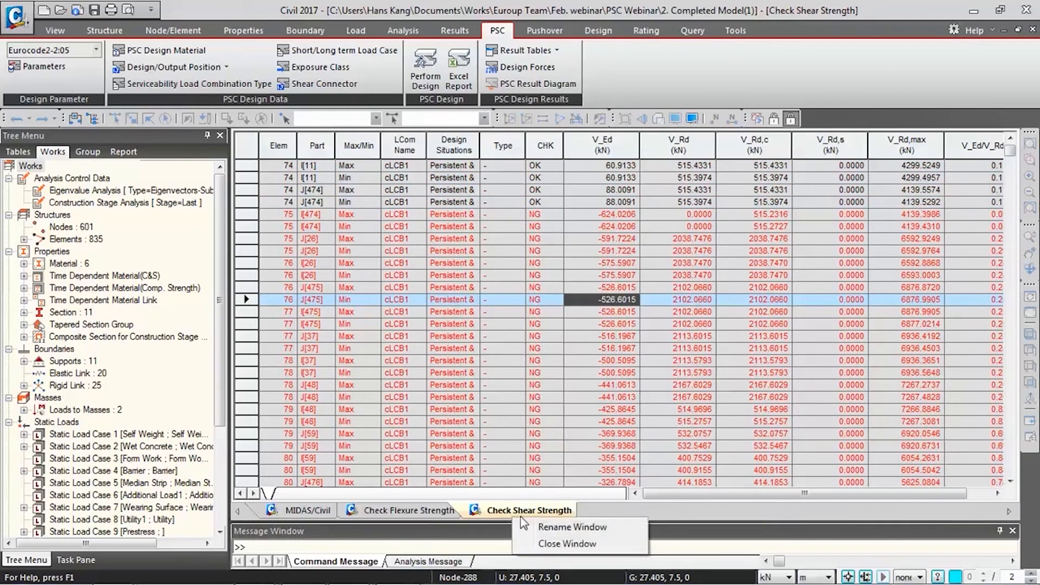
{"action": "left_click", "coordinate": [539, 546]}
{"action": "right_click", "coordinate": [433, 510]}
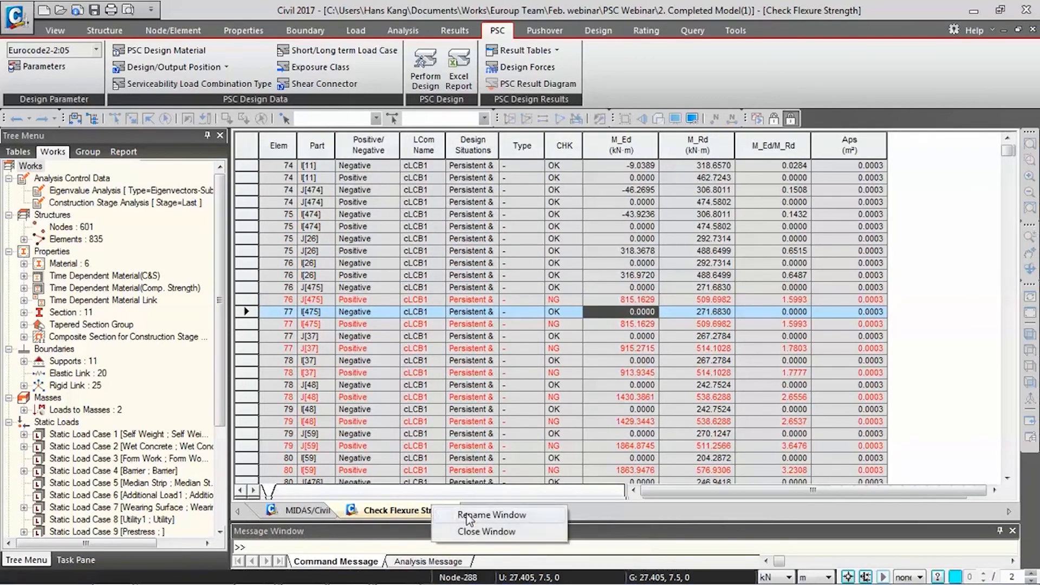
{"action": "left_click", "coordinate": [484, 542]}
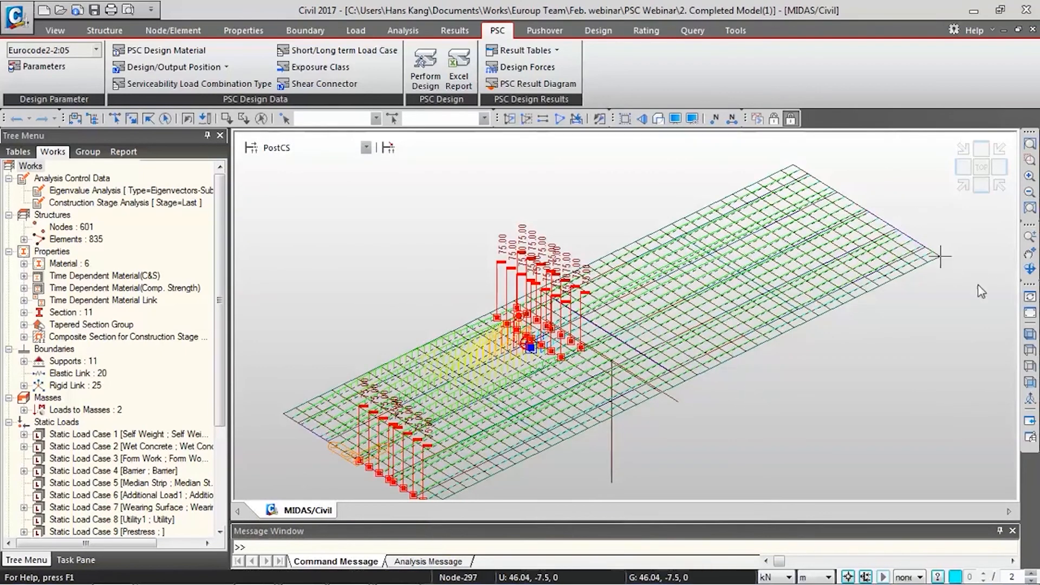
{"action": "left_click", "coordinate": [1030, 313]}
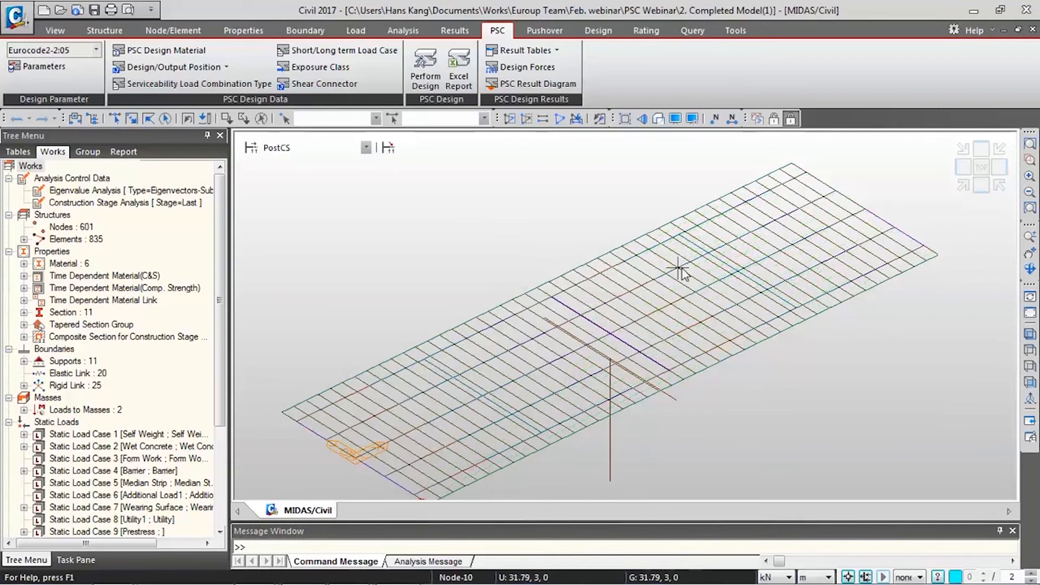
{"action": "double_click", "coordinate": [597, 327]}
{"action": "right_click", "coordinate": [401, 510]}
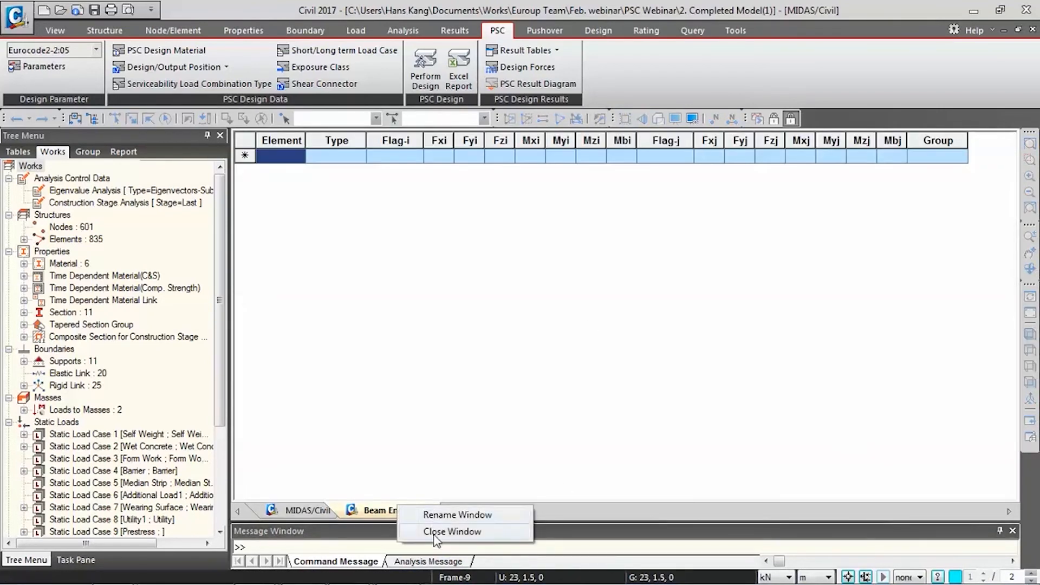
{"action": "left_click", "coordinate": [440, 539]}
Select girder element 148 in the first span of the model
{"action": "left_click", "coordinate": [500, 424]}
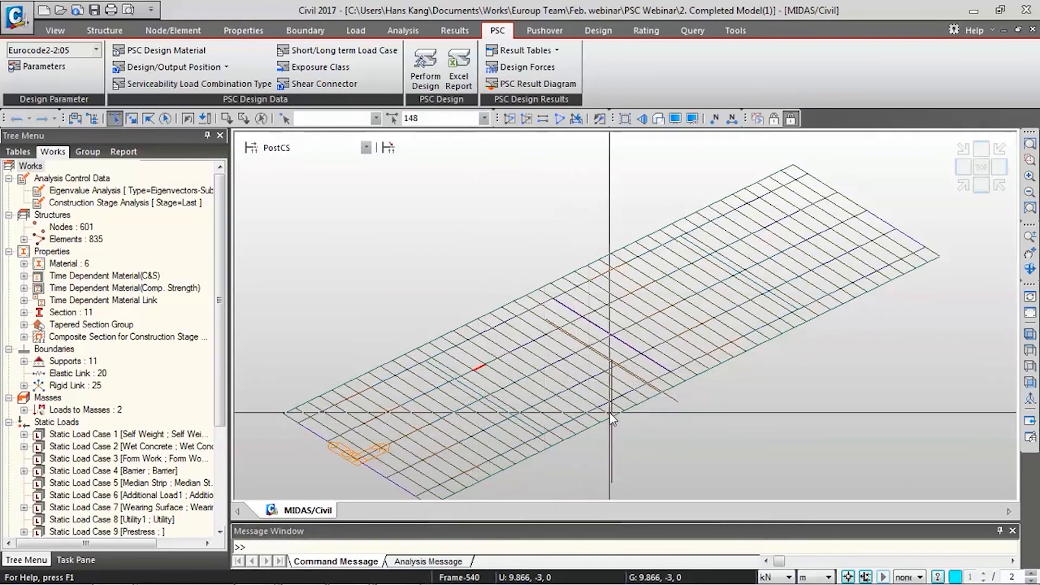
{"action": "left_click", "coordinate": [487, 368]}
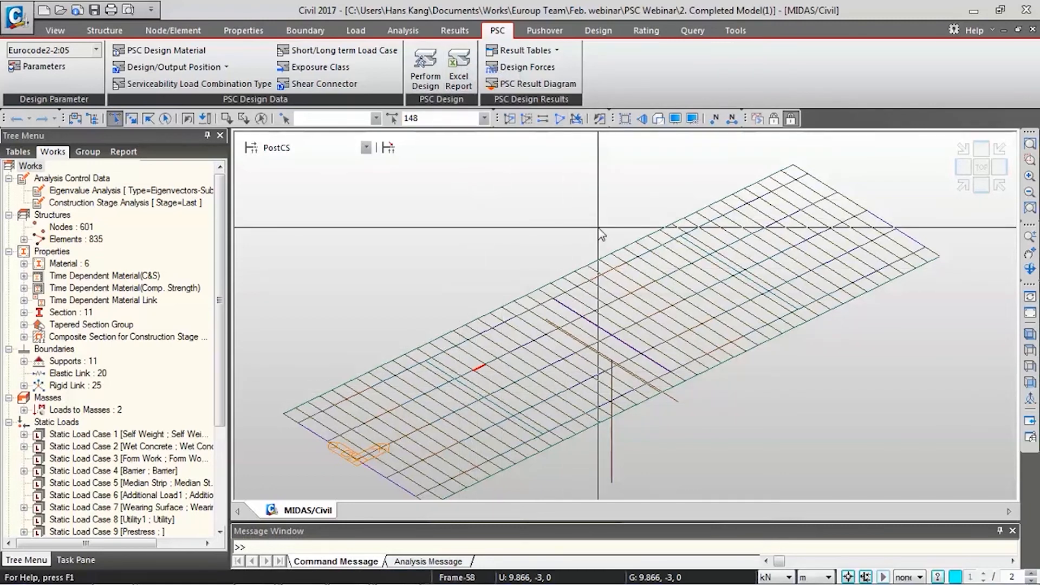
{"action": "mouse_move", "coordinate": [599, 229]}
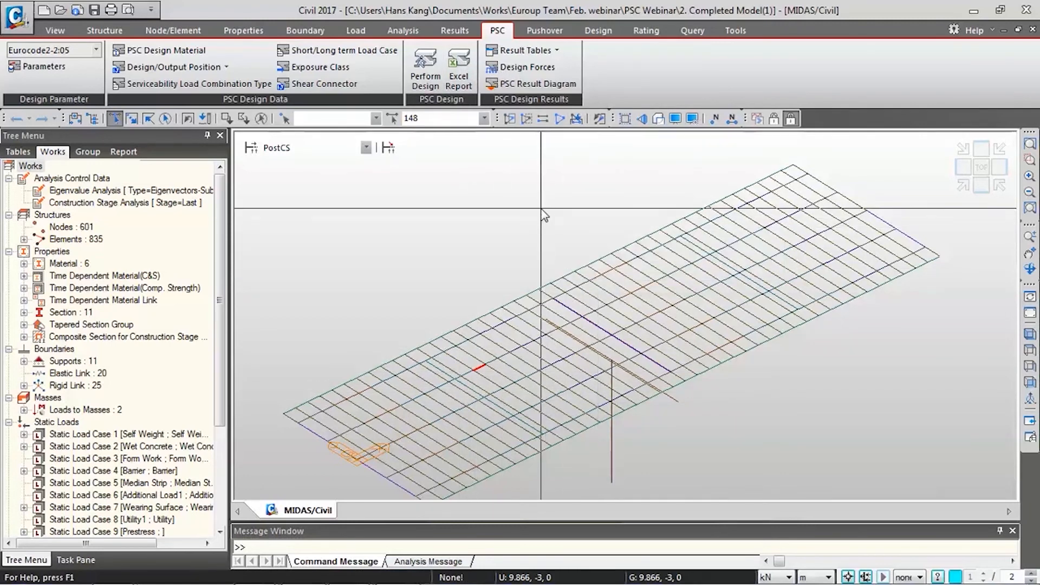
Switch to the Final1 design report in Excel and check its element number, position and design parameters on sheet 185_I
{"action": "mouse_move", "coordinate": [485, 583]}
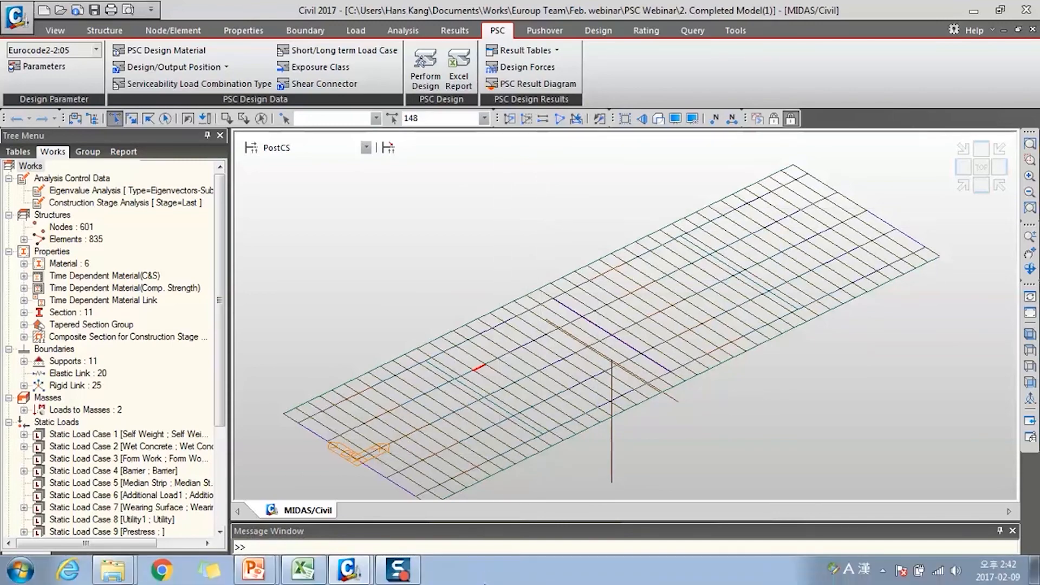
{"action": "left_click", "coordinate": [303, 569]}
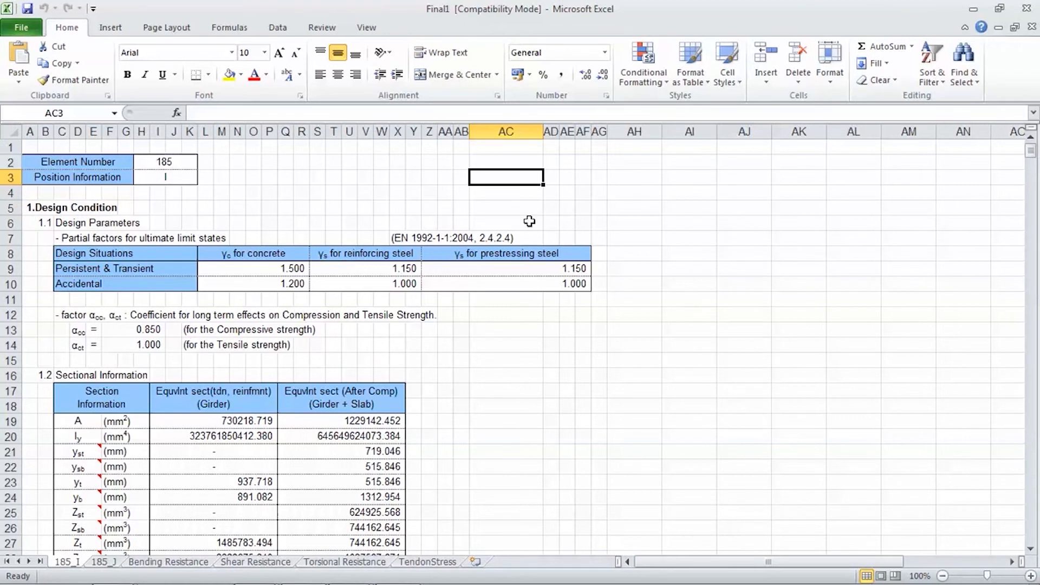
{"action": "left_click", "coordinate": [495, 153]}
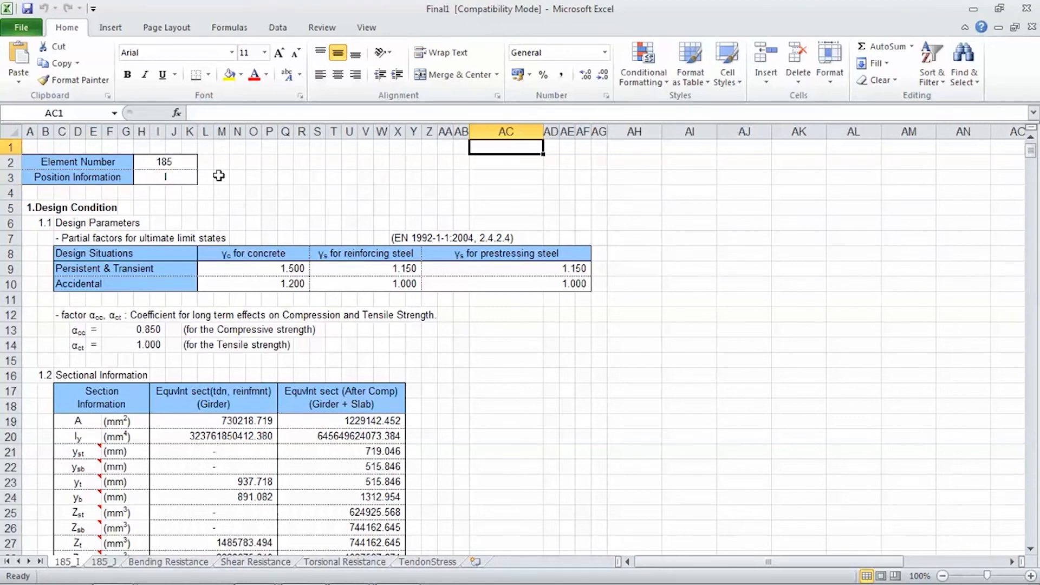
{"action": "left_click", "coordinate": [184, 165]}
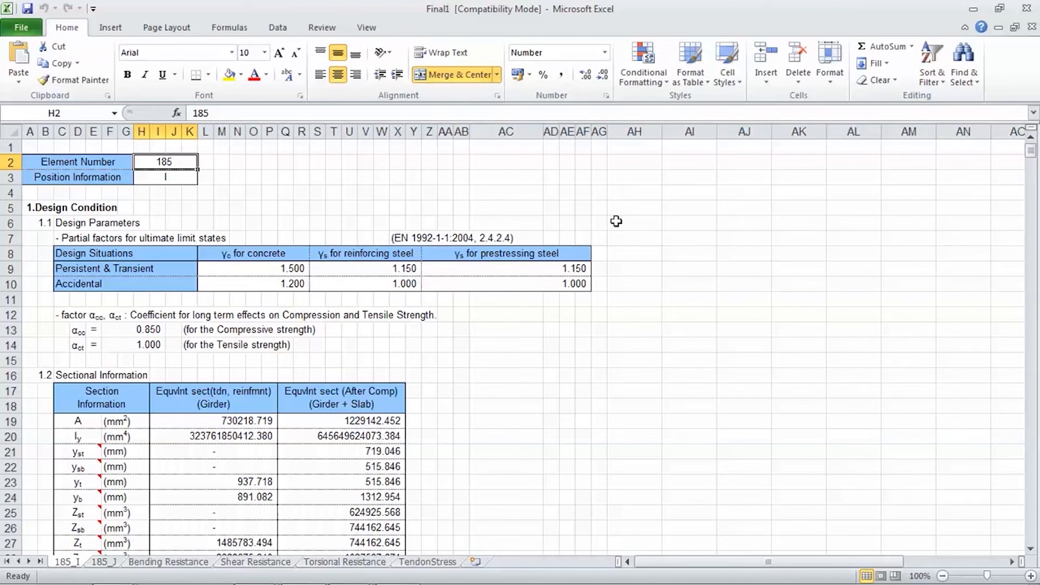
{"action": "left_click", "coordinate": [165, 179]}
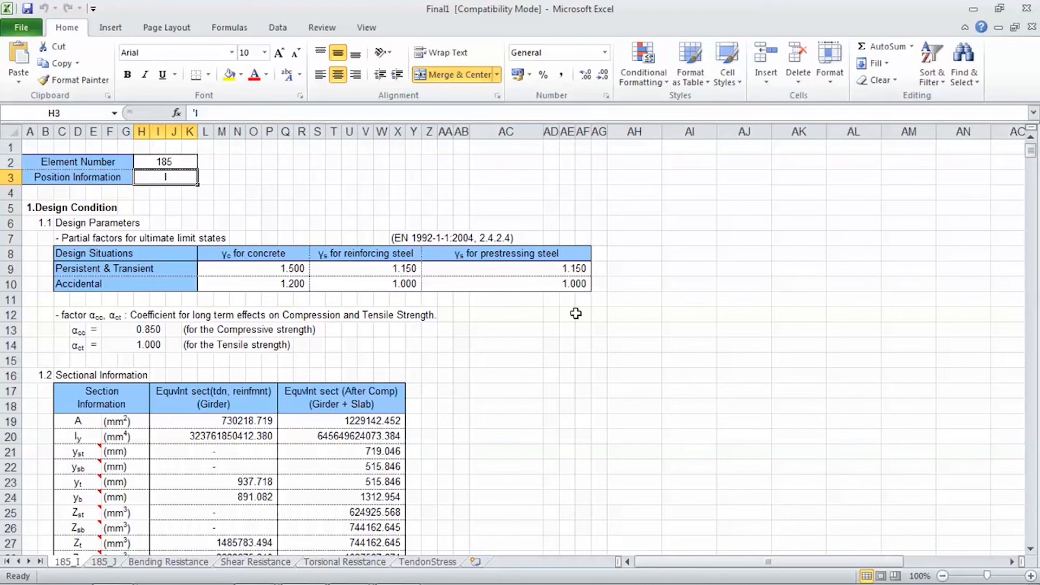
{"action": "left_click", "coordinate": [569, 345]}
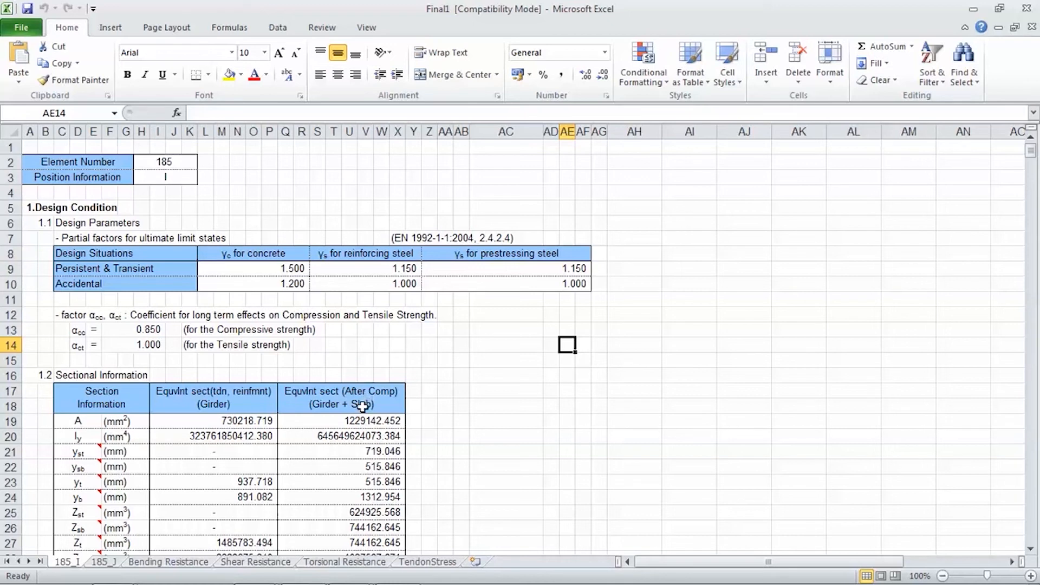
Examine the report's sectional, material and tendon profile information, down to the positive moment resistance check
{"action": "scroll", "coordinate": [608, 414], "scroll_direction": "down", "scroll_amount": 5}
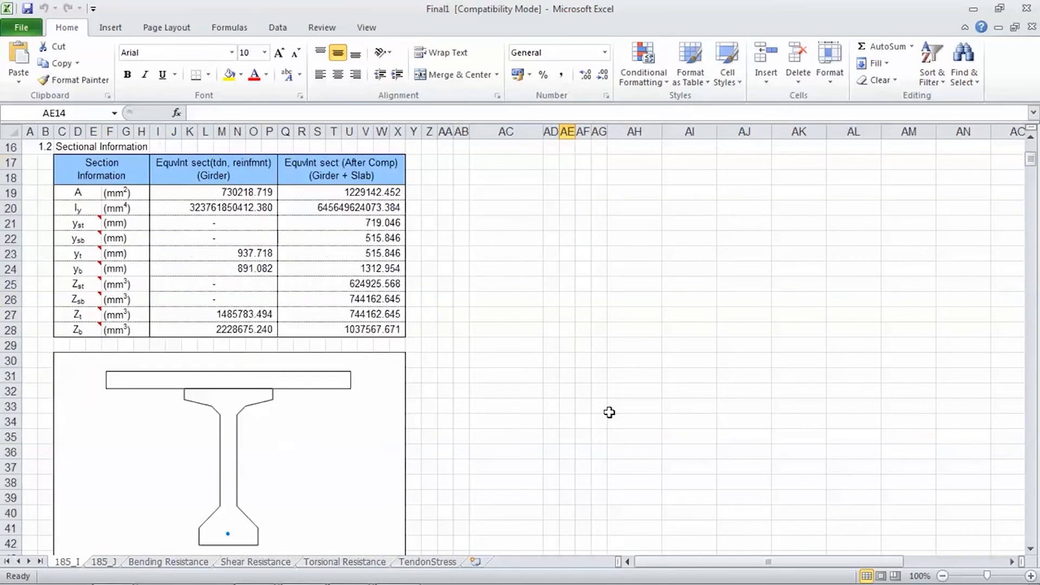
{"action": "scroll", "coordinate": [609, 413], "scroll_direction": "up", "scroll_amount": 1}
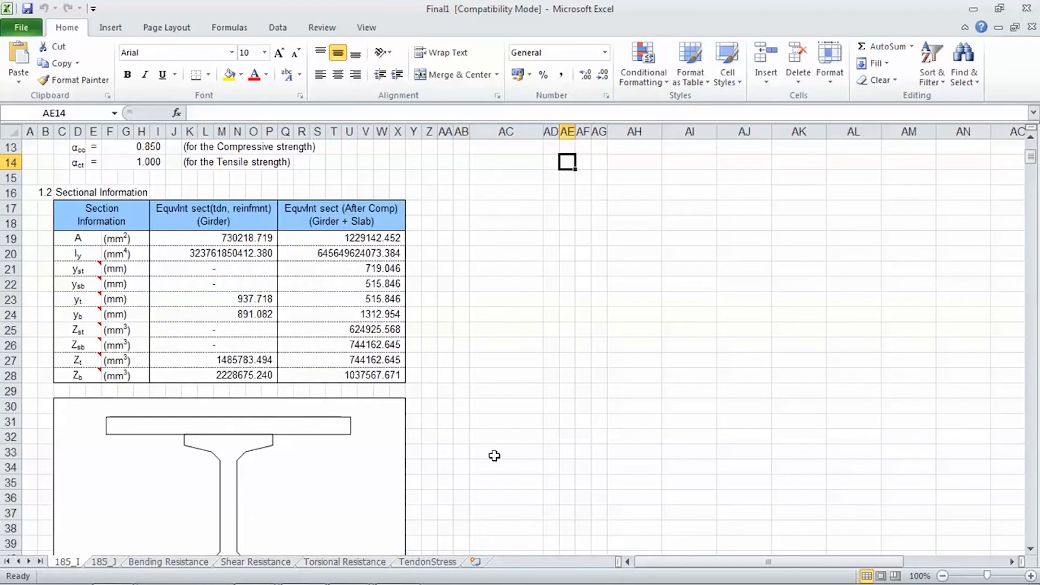
{"action": "scroll", "coordinate": [424, 406], "scroll_direction": "down", "scroll_amount": 3}
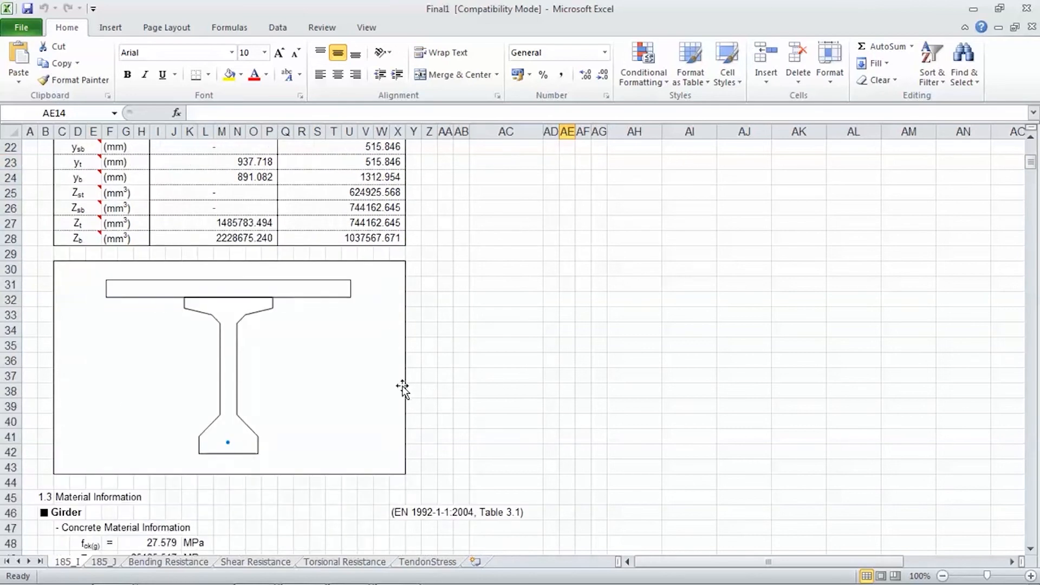
{"action": "scroll", "coordinate": [409, 385], "scroll_direction": "down", "scroll_amount": 4}
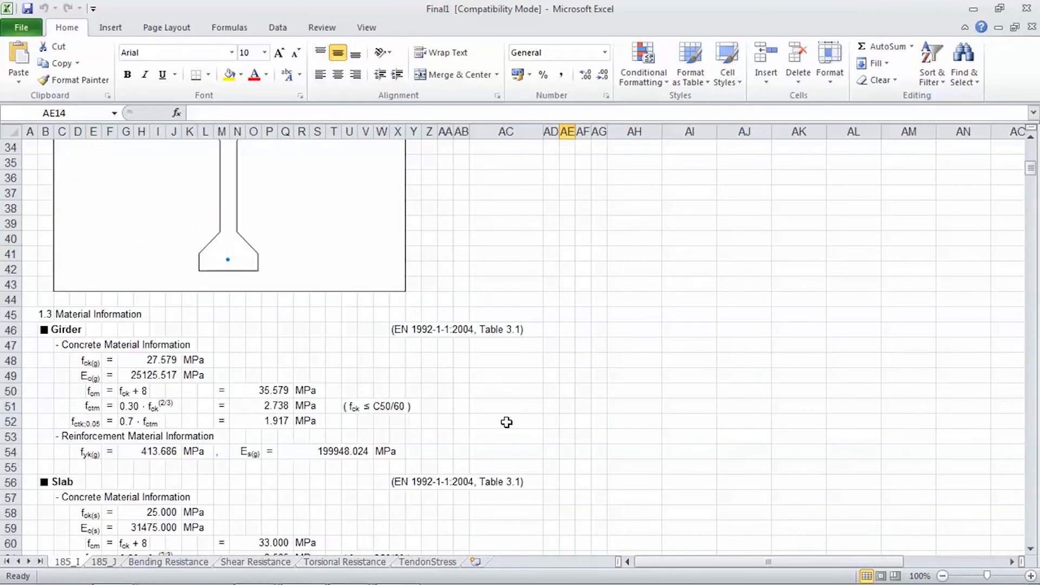
{"action": "scroll", "coordinate": [470, 359], "scroll_direction": "down", "scroll_amount": 5}
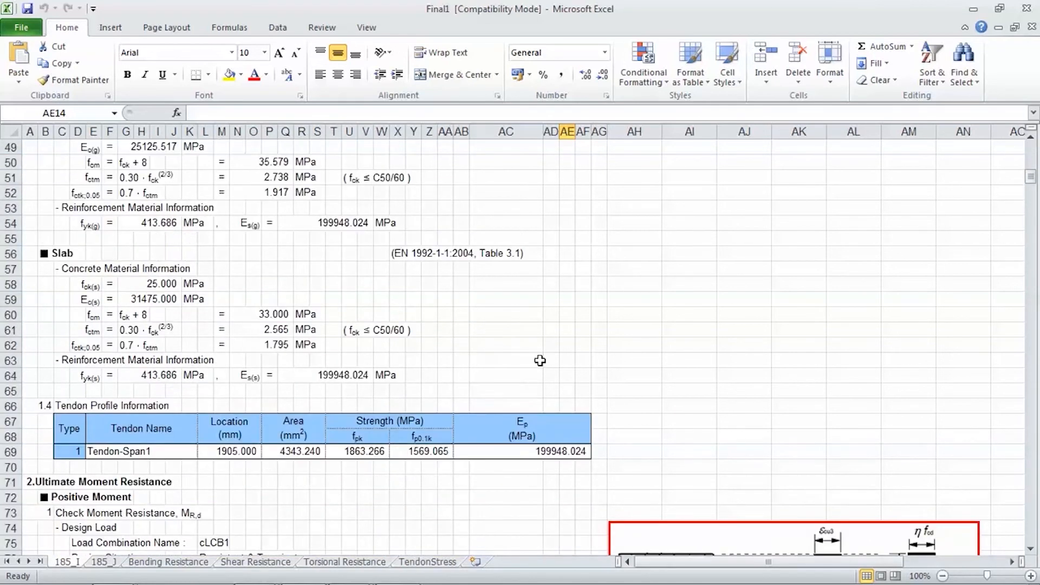
{"action": "scroll", "coordinate": [563, 396], "scroll_direction": "down", "scroll_amount": 3}
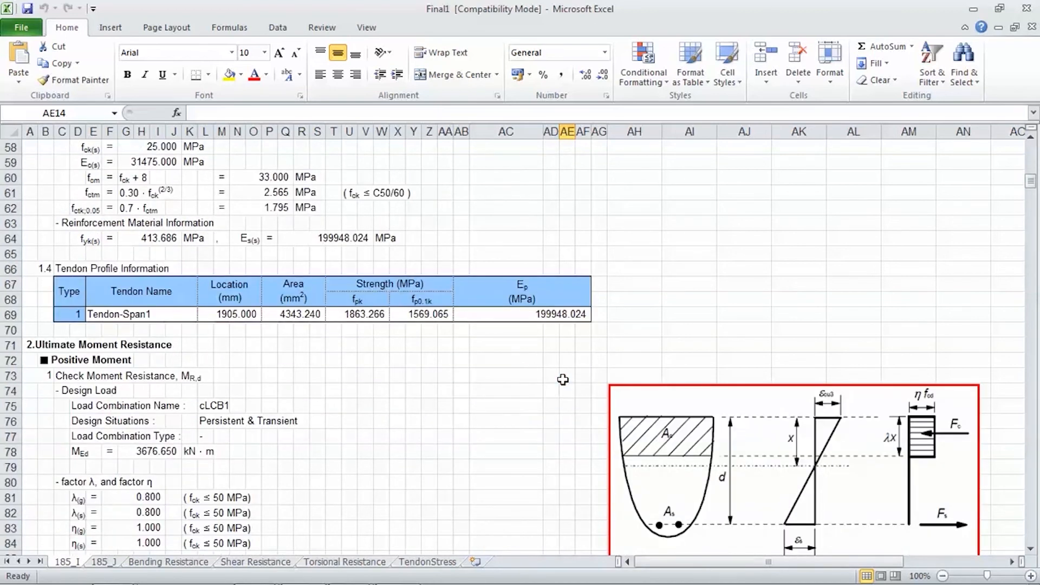
Examine the positive moment design load, stress block factors and design strengths of concrete and reinforcement with their EN 1992-1-1:2004 clause references
{"action": "scroll", "coordinate": [562, 380], "scroll_direction": "down", "scroll_amount": 2}
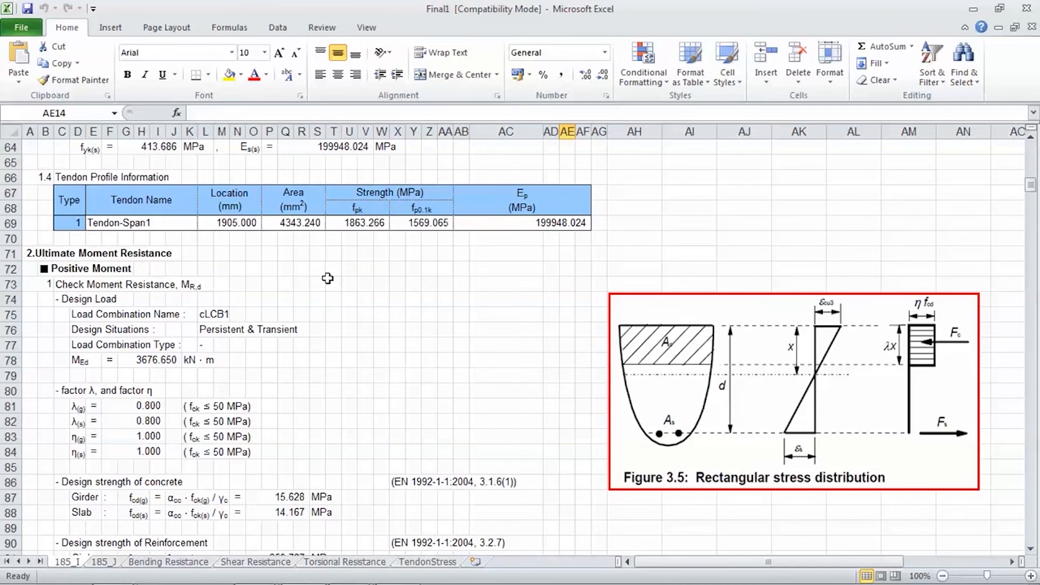
{"action": "scroll", "coordinate": [328, 278], "scroll_direction": "down", "scroll_amount": 3}
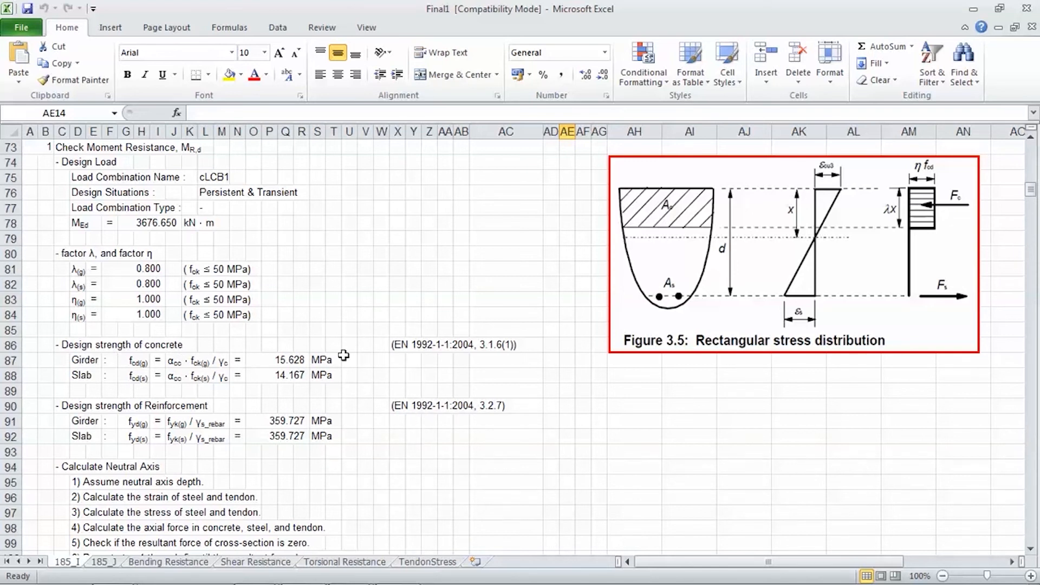
{"action": "left_click", "coordinate": [373, 430]}
{"action": "scroll", "coordinate": [373, 432], "scroll_direction": "down", "scroll_amount": 2}
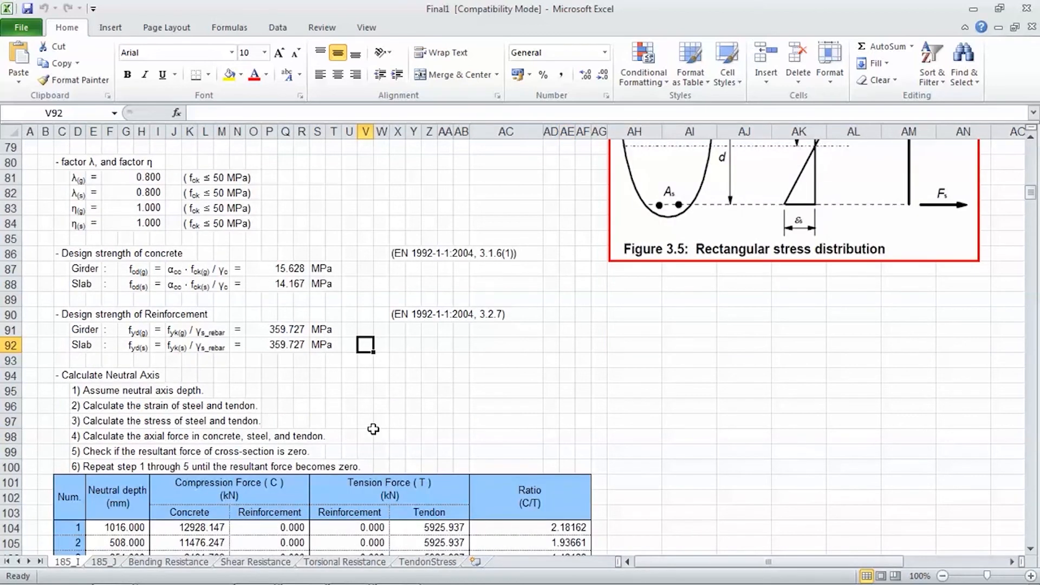
{"action": "left_click", "coordinate": [396, 257]}
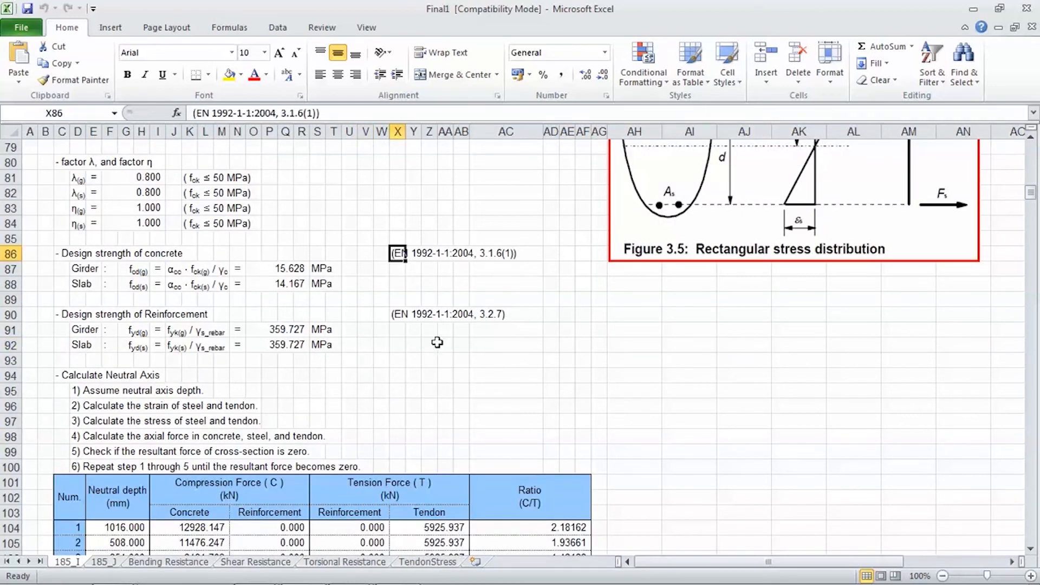
{"action": "left_click", "coordinate": [395, 316]}
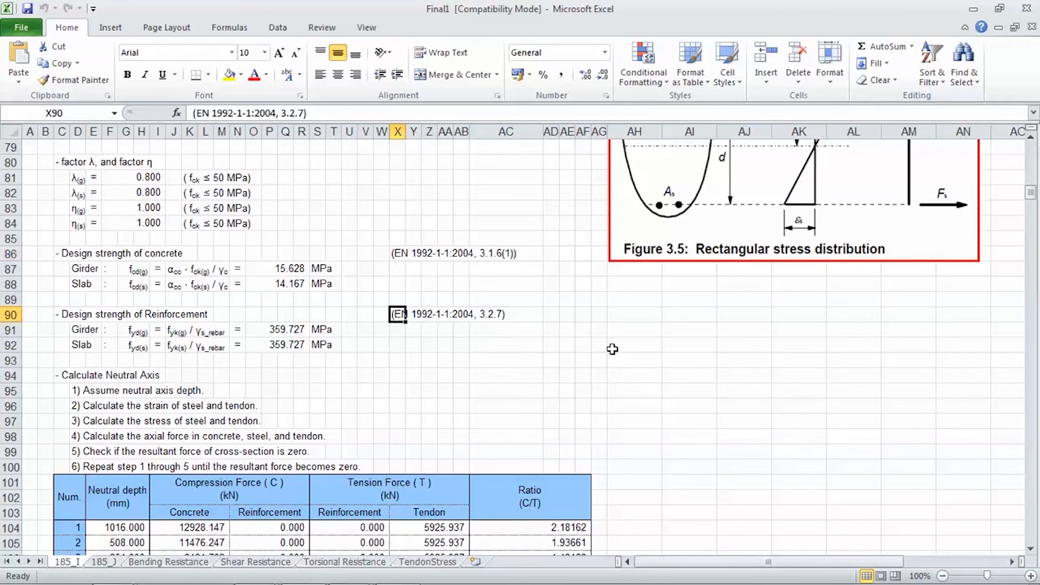
Review the neutral axis iterations and tendon forces, then inspect the formula behind the positive moment resistance check in AD144
{"action": "scroll", "coordinate": [612, 349], "scroll_direction": "down", "scroll_amount": 6}
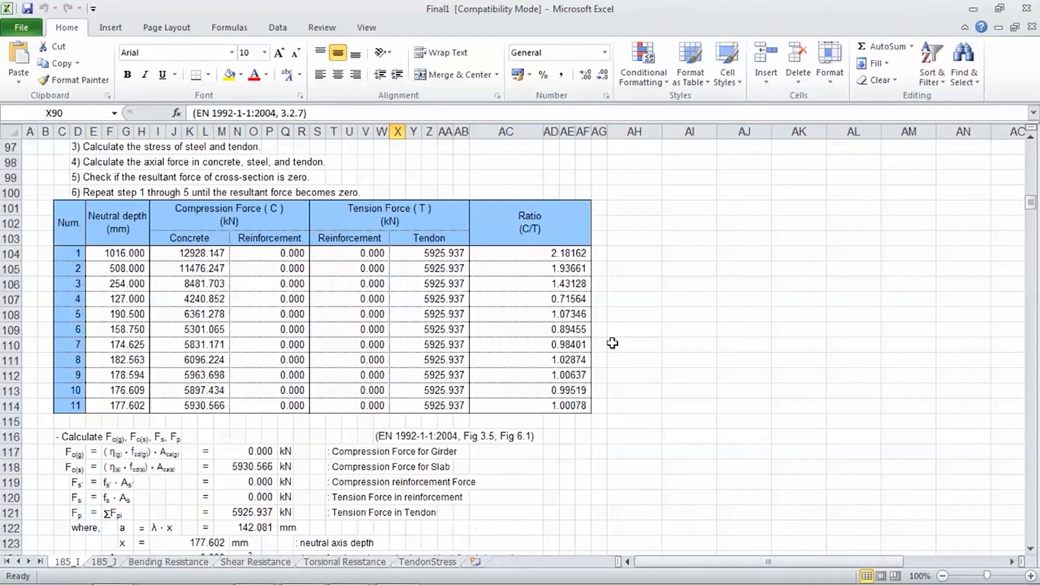
{"action": "scroll", "coordinate": [613, 342], "scroll_direction": "down", "scroll_amount": 2}
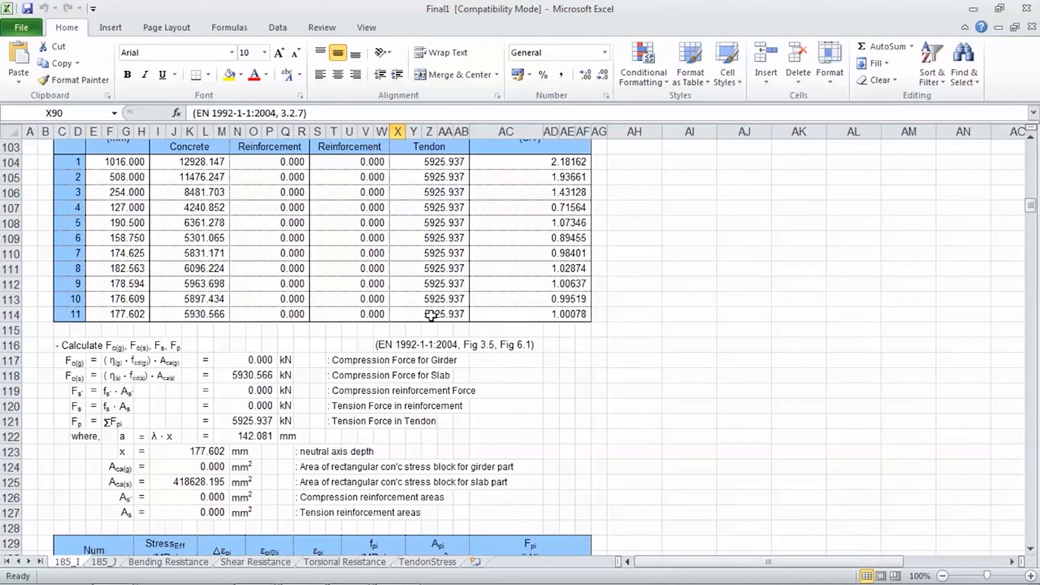
{"action": "scroll", "coordinate": [578, 304], "scroll_direction": "down", "scroll_amount": 7}
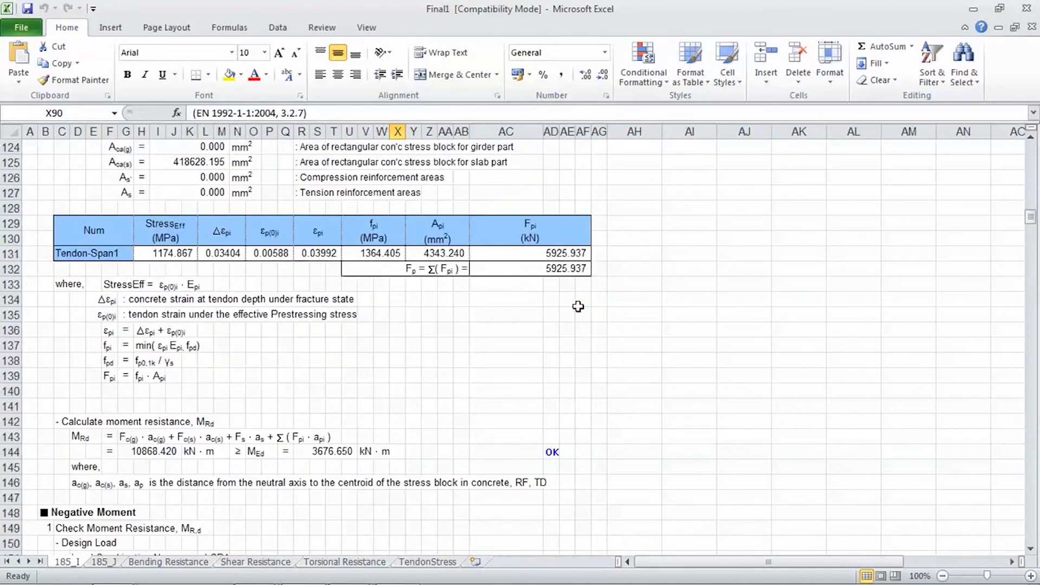
{"action": "scroll", "coordinate": [574, 325], "scroll_direction": "down", "scroll_amount": 3}
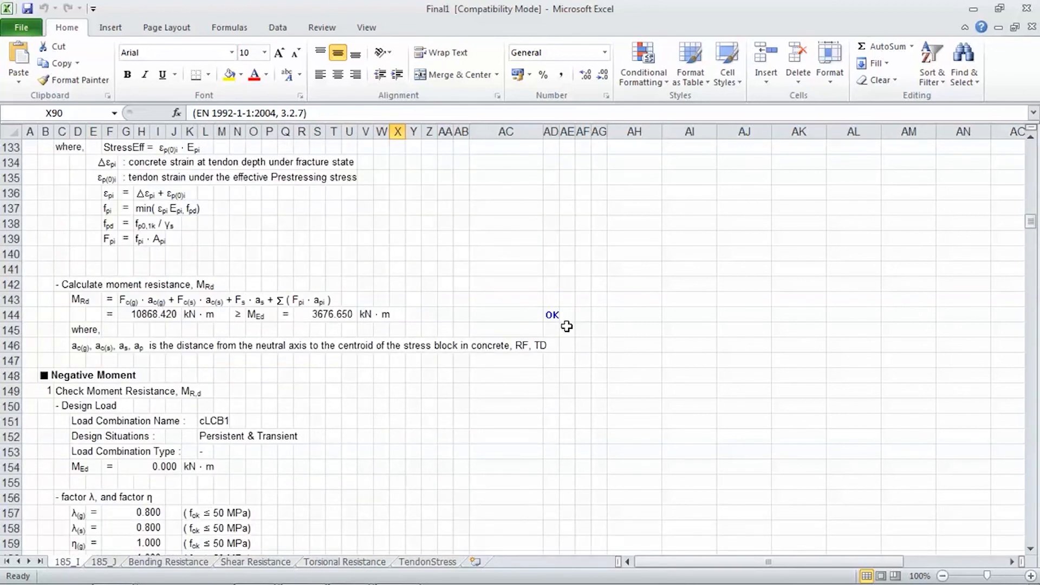
{"action": "left_click", "coordinate": [551, 316]}
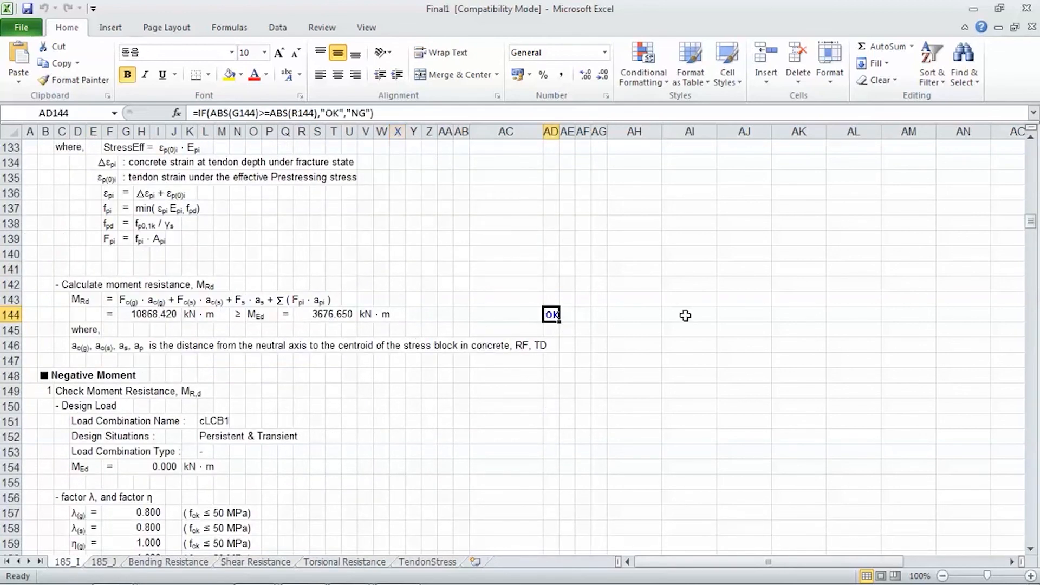
Examine the shear resistance and minimum shear reinforcement checks, including the ratio check in AD265 and its EN 1992-1-1:2004 clause reference
{"action": "scroll", "coordinate": [698, 320], "scroll_direction": "down", "scroll_amount": 20}
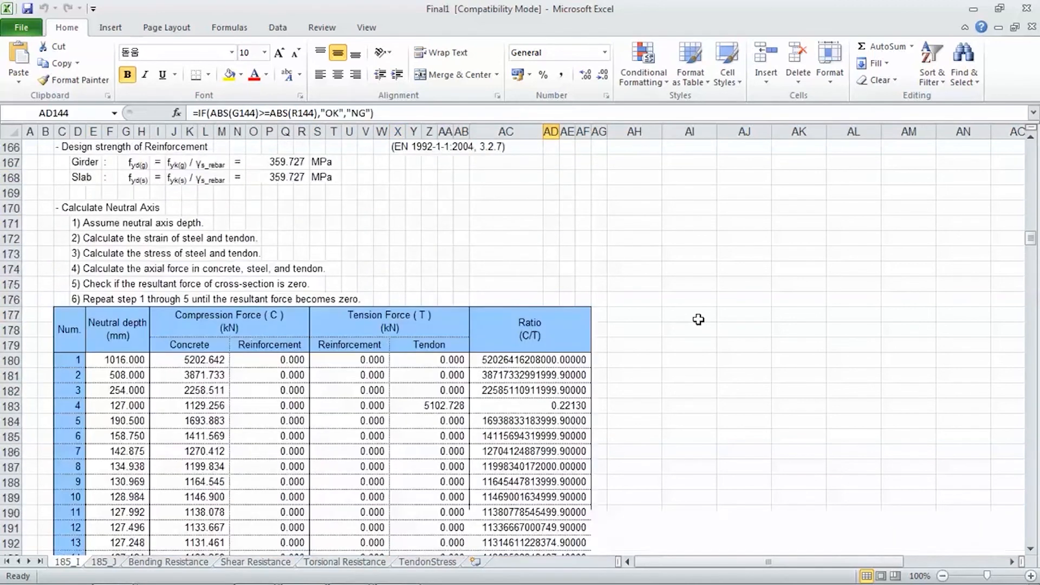
{"action": "scroll", "coordinate": [698, 319], "scroll_direction": "down", "scroll_amount": 13}
{"action": "scroll", "coordinate": [698, 322], "scroll_direction": "up", "scroll_amount": 3}
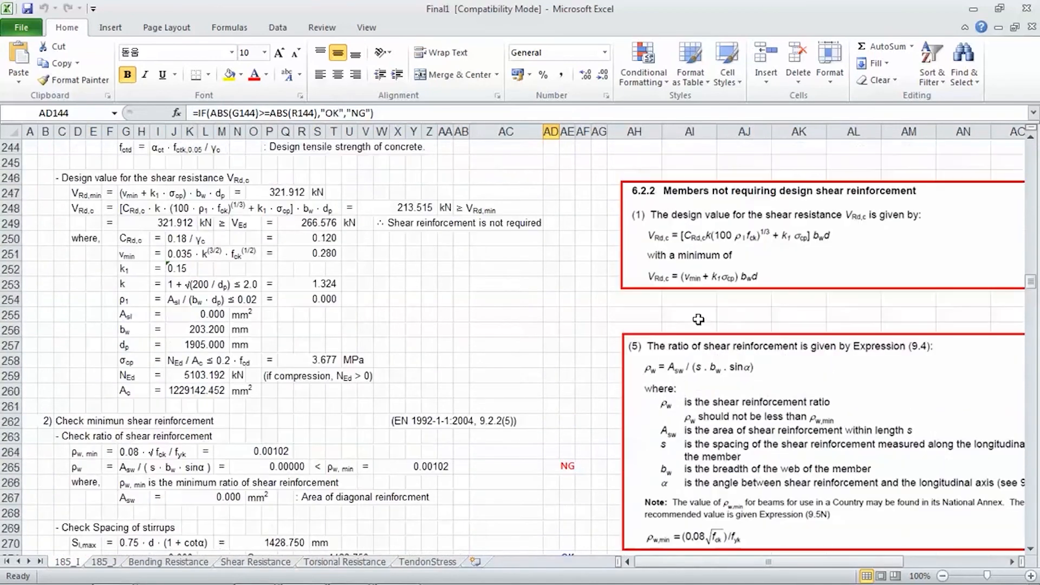
{"action": "left_click", "coordinate": [573, 466]}
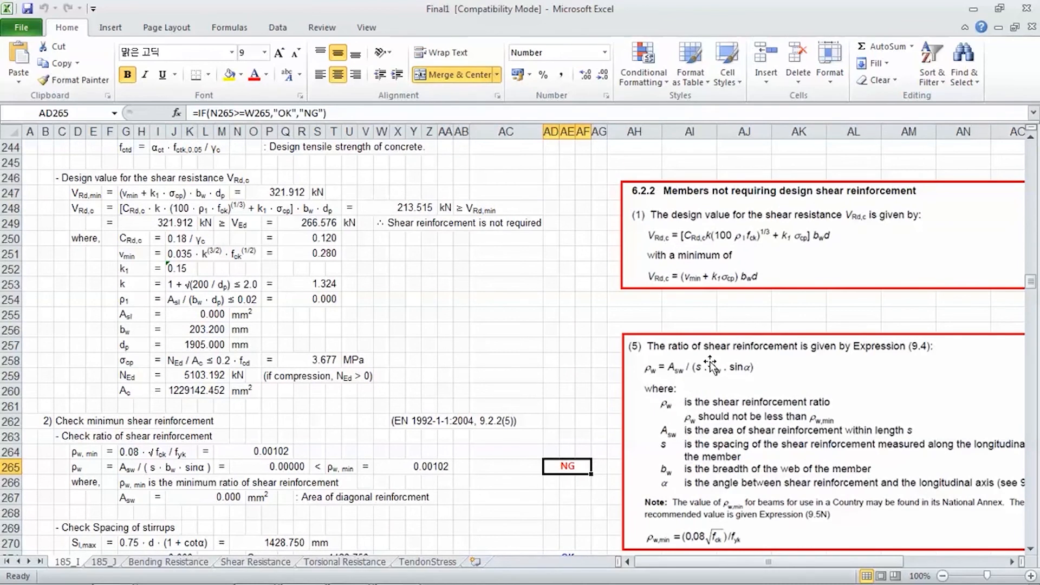
{"action": "left_click", "coordinate": [509, 375]}
{"action": "scroll", "coordinate": [510, 374], "scroll_direction": "up", "scroll_amount": 1}
{"action": "scroll", "coordinate": [510, 375], "scroll_direction": "down", "scroll_amount": 1}
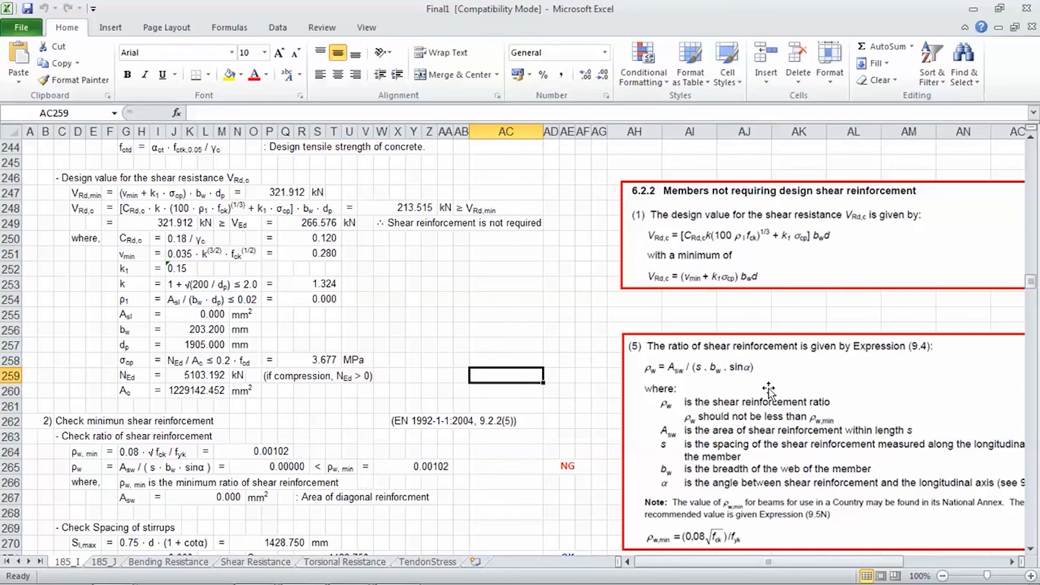
{"action": "left_click", "coordinate": [399, 421]}
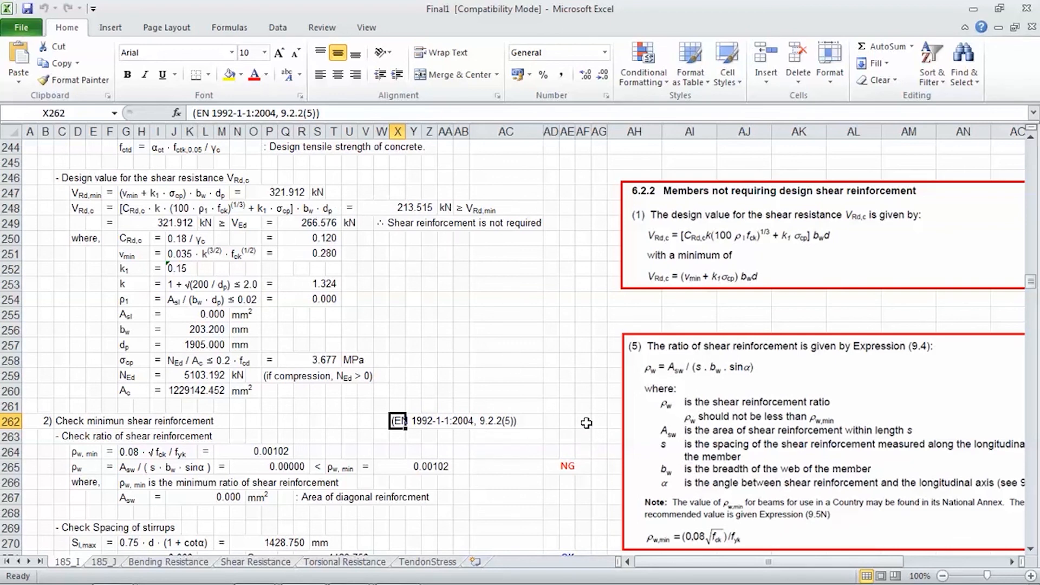
Review the Minimum Shear Force section's design load, material strengths and concrete shear resistance calculation
{"action": "scroll", "coordinate": [586, 422], "scroll_direction": "down", "scroll_amount": 12}
{"action": "scroll", "coordinate": [586, 423], "scroll_direction": "down", "scroll_amount": 8}
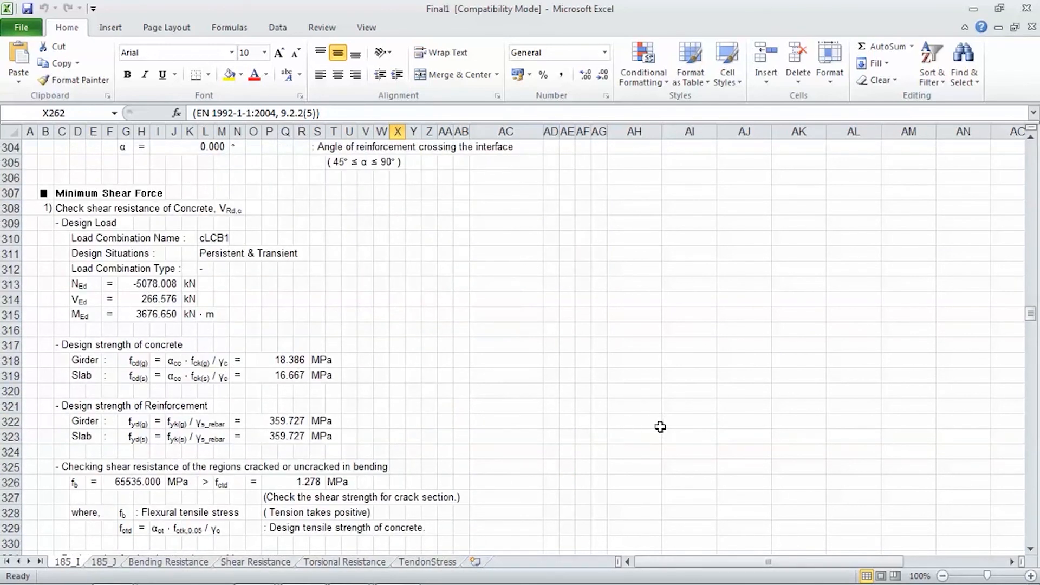
{"action": "scroll", "coordinate": [660, 427], "scroll_direction": "down", "scroll_amount": 2}
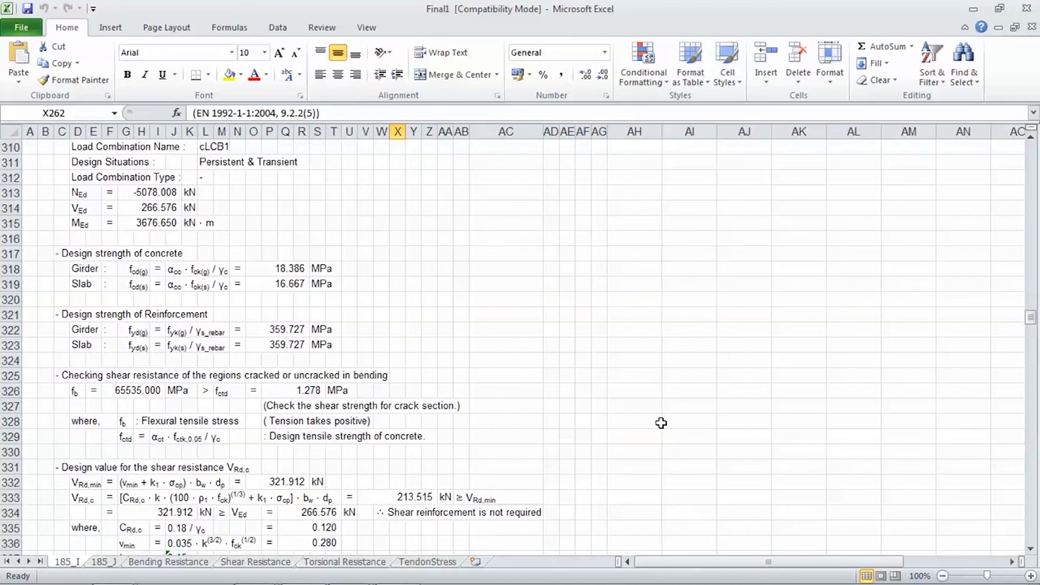
Return to the beginning of the 185_I report sheet and switch to the PowerPoint slide show at the QnA slide
{"action": "left_click_drag", "start_coordinate": [1031, 321], "coordinate": [1029, 142]}
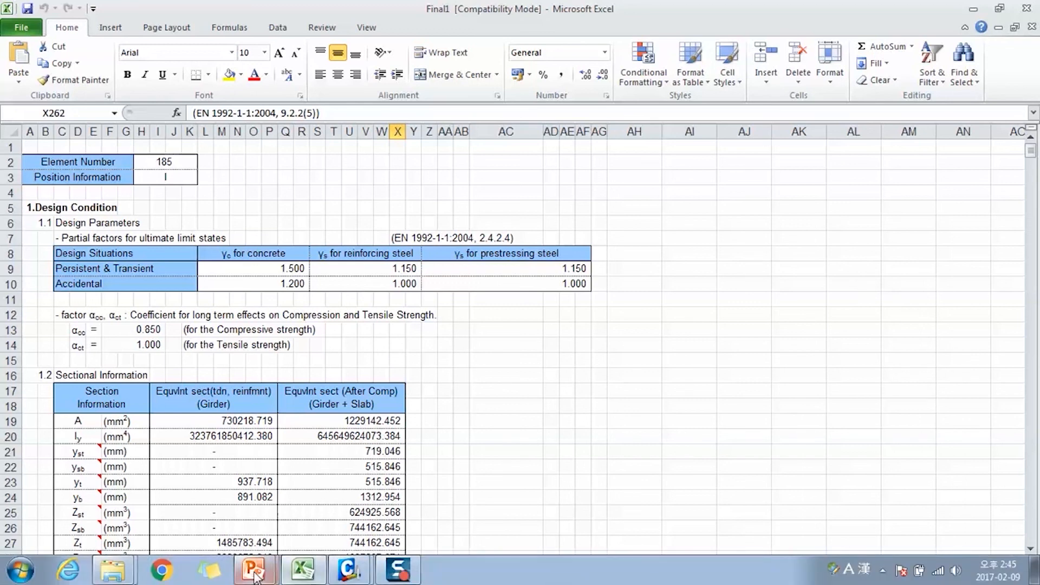
{"action": "left_click", "coordinate": [255, 567]}
{"action": "left_click", "coordinate": [264, 538]}
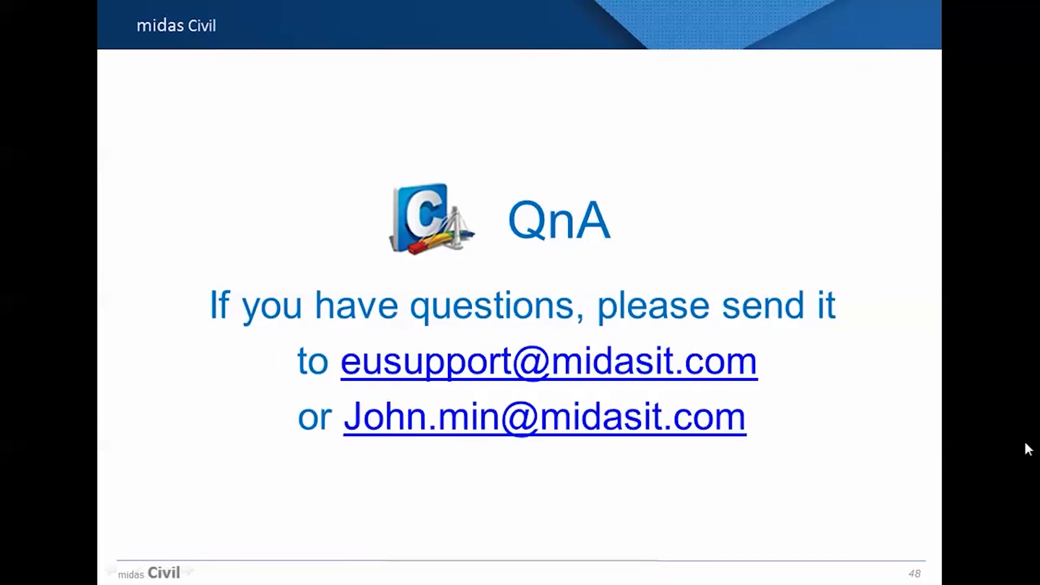